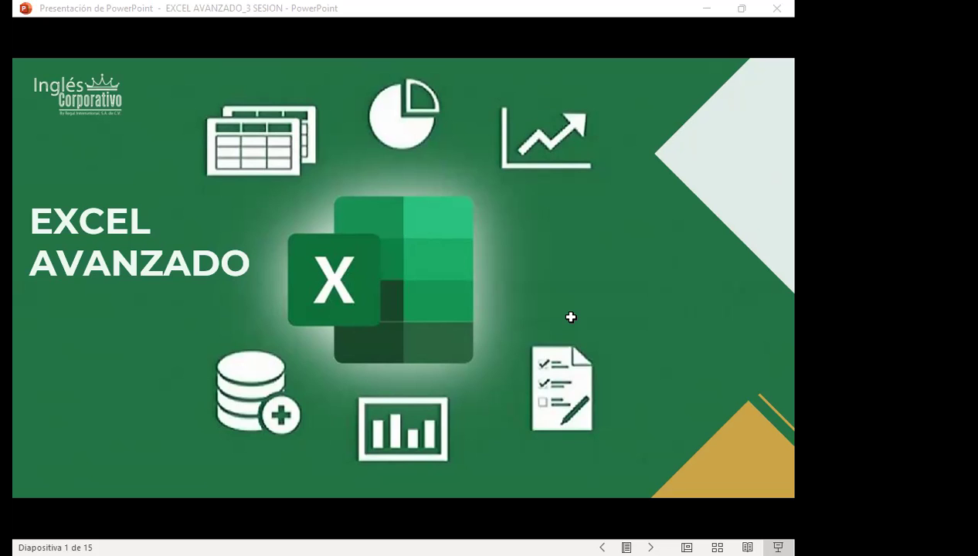
- Leave the PowerPoint slides for the Inglés Corporativo course page in Firefox
{"action": "left_click", "coordinate": [402, 354]}
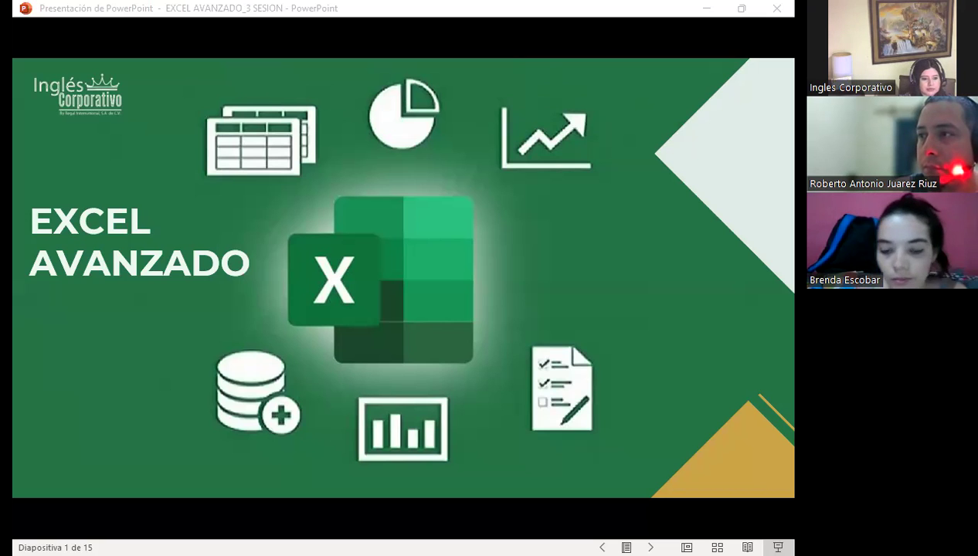
{"action": "key", "text": "alt+Tab"}
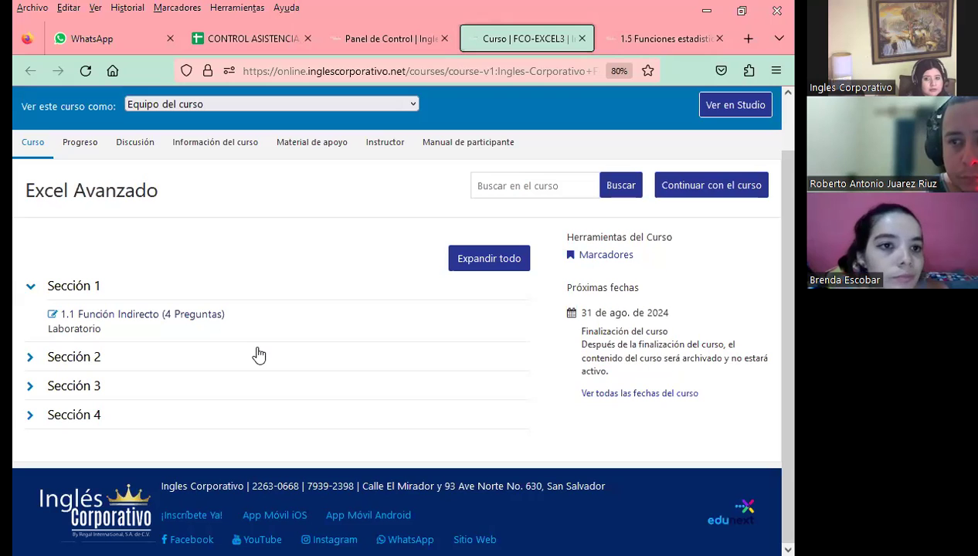
- Browse the 1.5 Funciones estadisticas lesson, then lesson 1.2 on INDIRECTO with data validation
{"action": "left_click", "coordinate": [635, 29]}
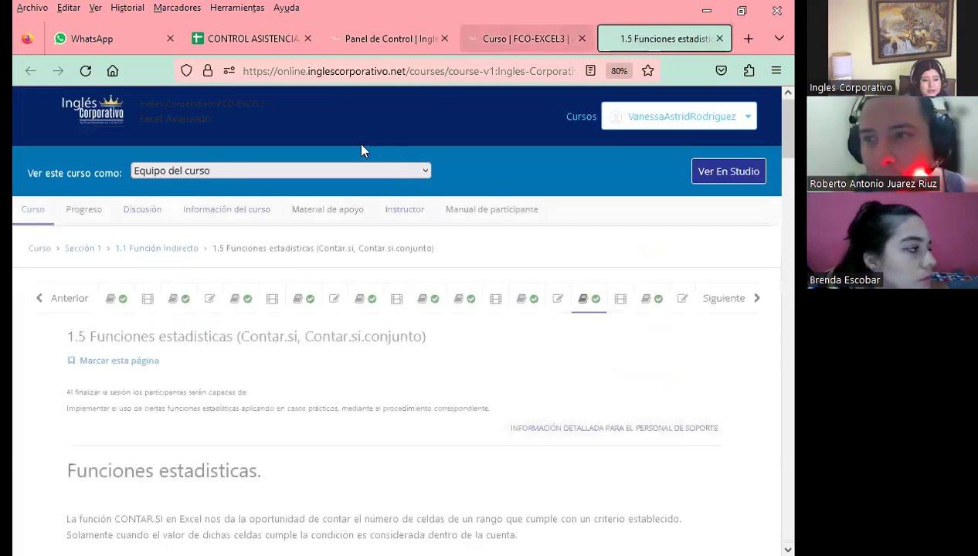
{"action": "scroll", "coordinate": [313, 353], "scroll_direction": "down", "scroll_amount": 3}
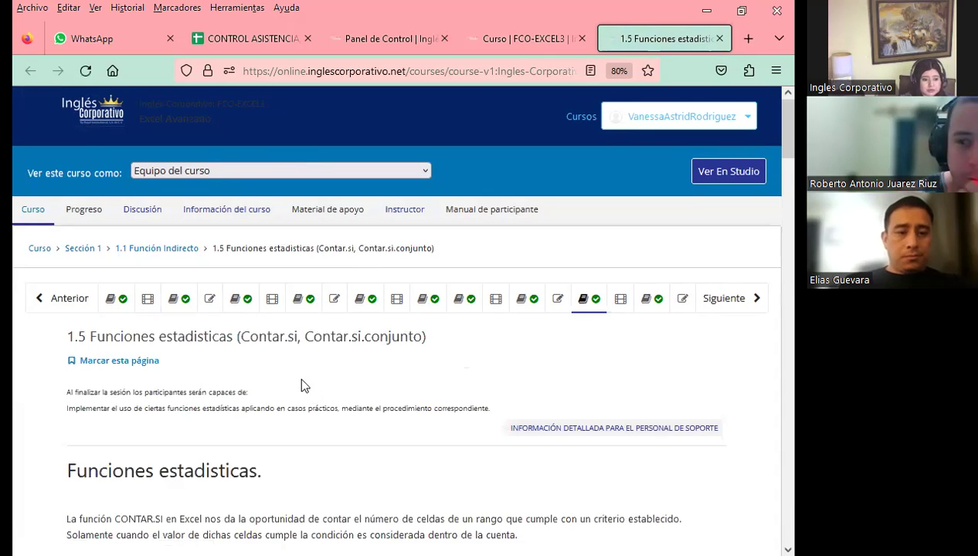
{"action": "left_click", "coordinate": [246, 306]}
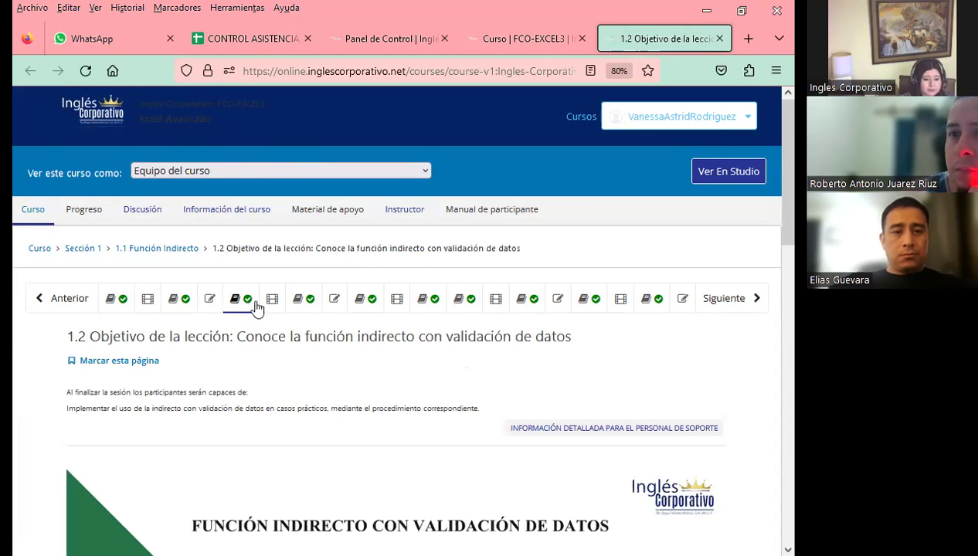
{"action": "scroll", "coordinate": [253, 307], "scroll_direction": "down", "scroll_amount": 2}
{"action": "scroll", "coordinate": [257, 307], "scroll_direction": "down", "scroll_amount": 1}
{"action": "scroll", "coordinate": [259, 308], "scroll_direction": "down", "scroll_amount": 1}
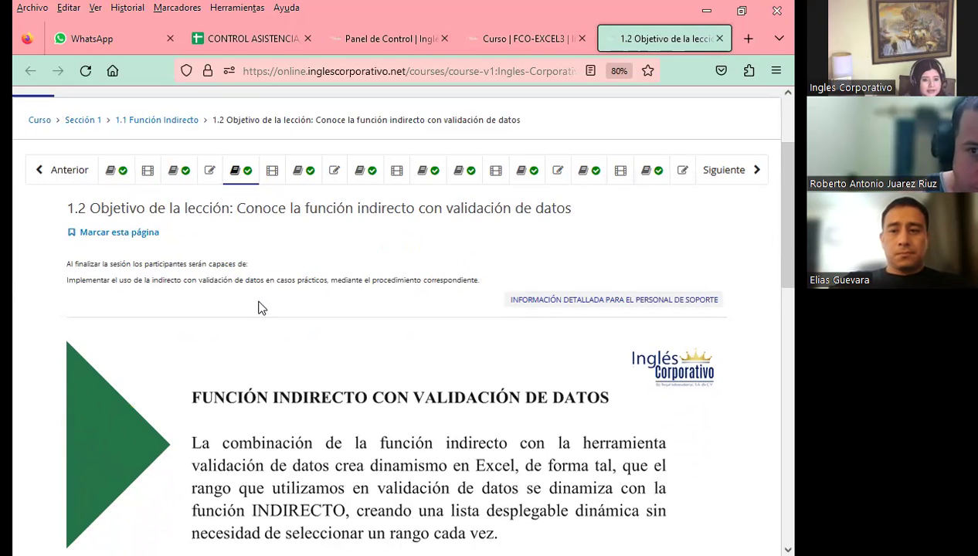
- Open the 1.3 Objetivo de la lección unit on concatenar, sustituir and coincidir, viewed from the top
{"action": "left_click", "coordinate": [299, 173]}
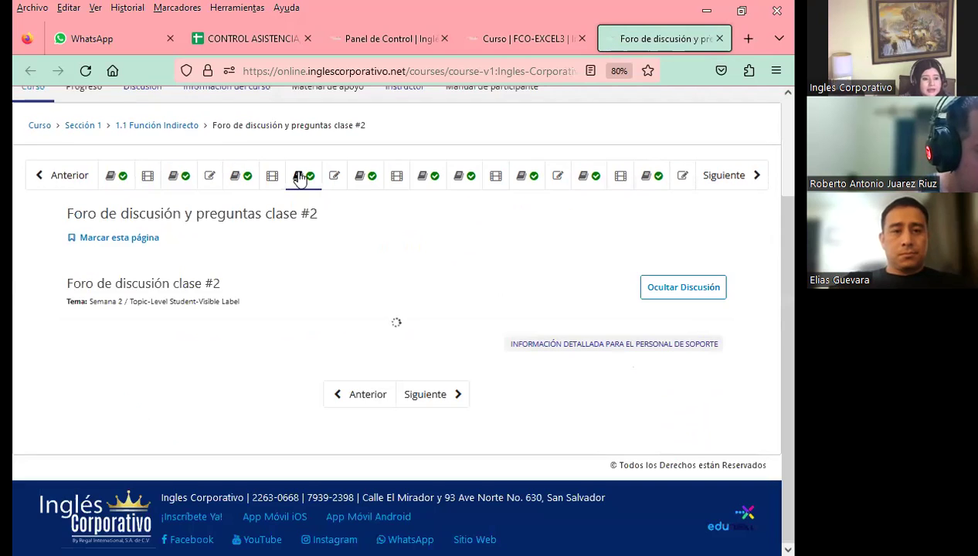
{"action": "left_click", "coordinate": [363, 182]}
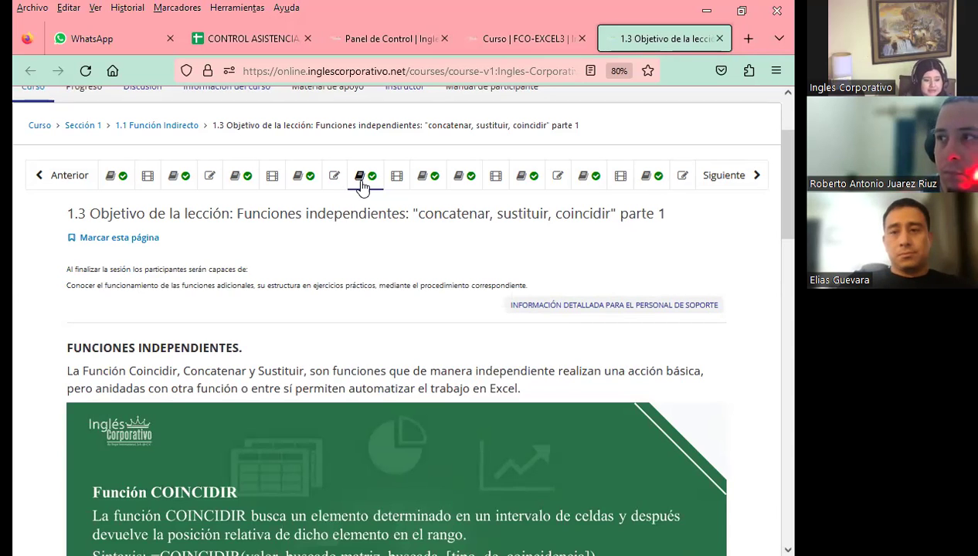
{"action": "scroll", "coordinate": [388, 162], "scroll_direction": "up", "scroll_amount": 2}
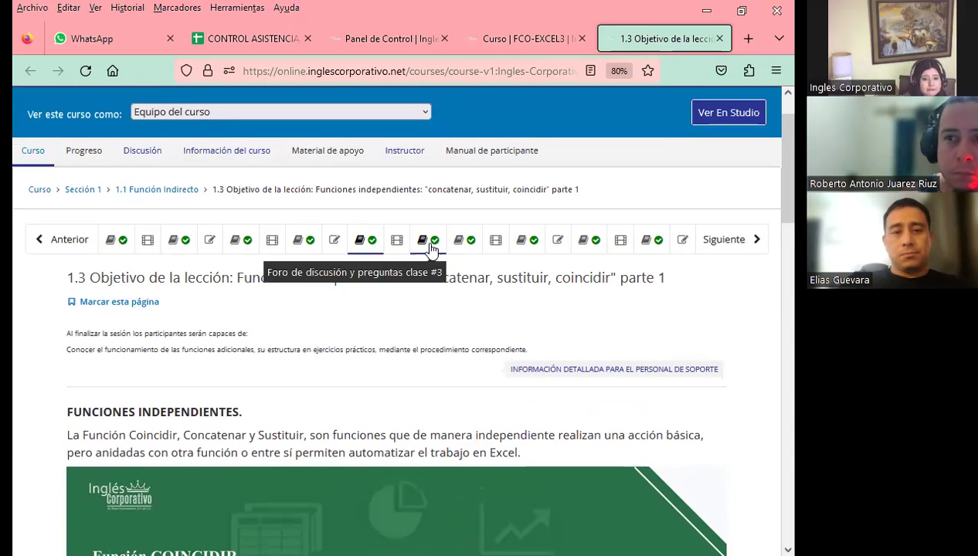
- Open the empty class #3 discussion forum after briefly checking class #4, then return to the presentation
{"action": "left_click", "coordinate": [425, 241]}
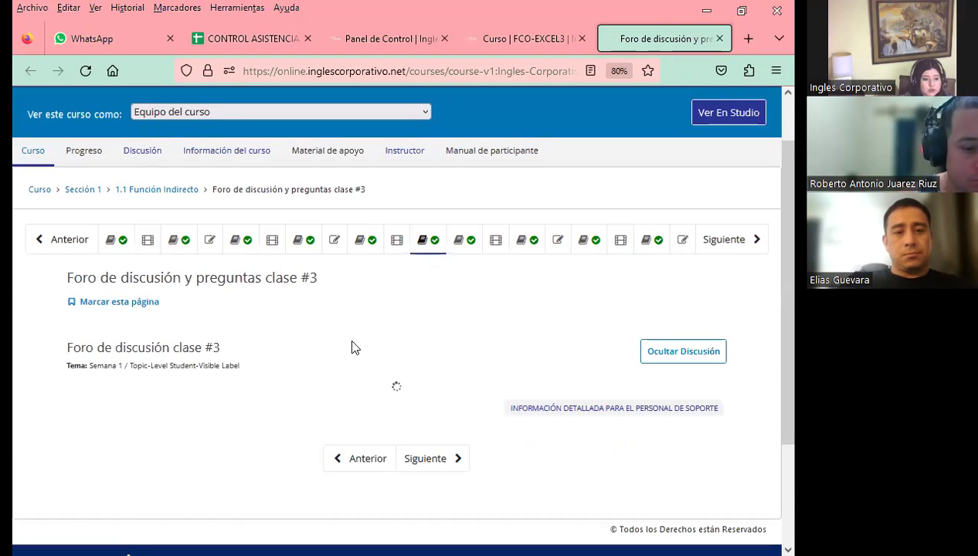
{"action": "scroll", "coordinate": [340, 333], "scroll_direction": "down", "scroll_amount": 2}
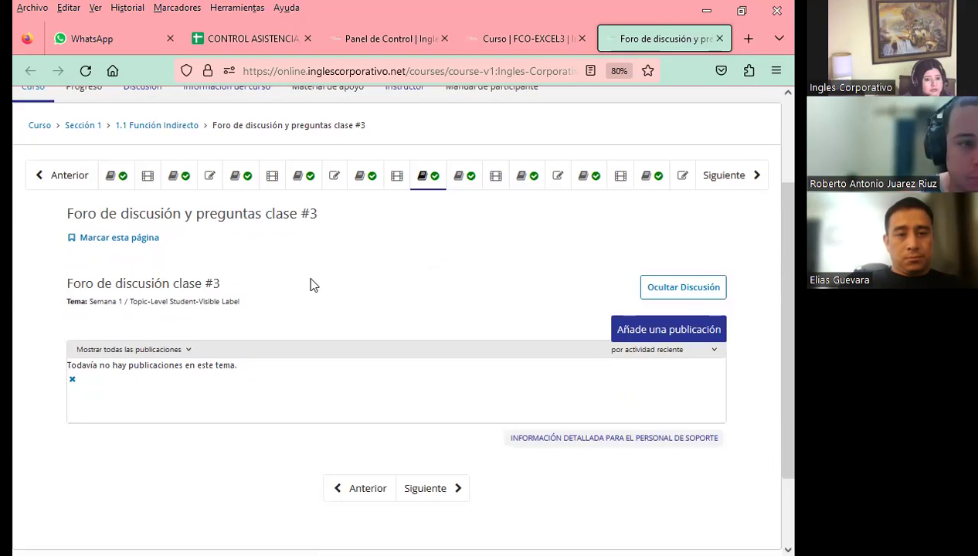
{"action": "left_click", "coordinate": [530, 180]}
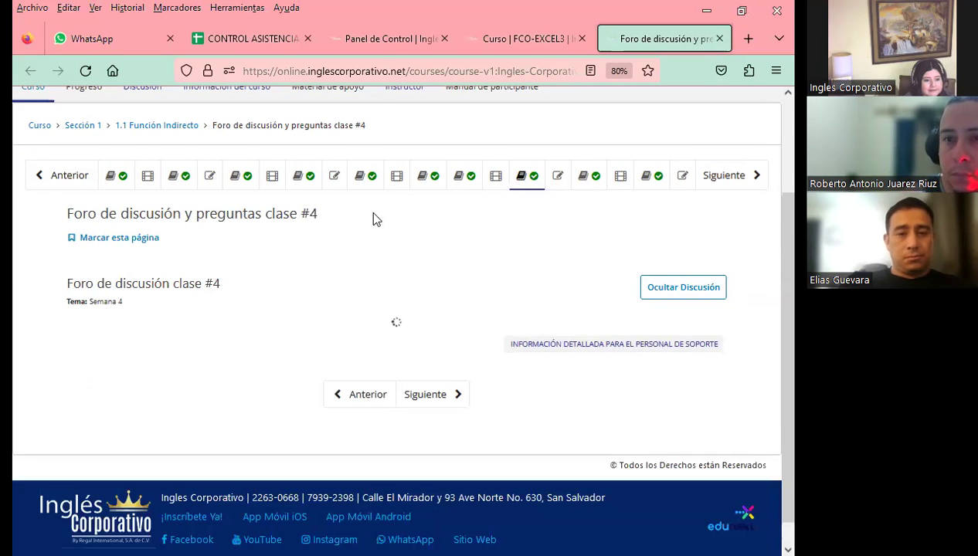
{"action": "left_click", "coordinate": [428, 178]}
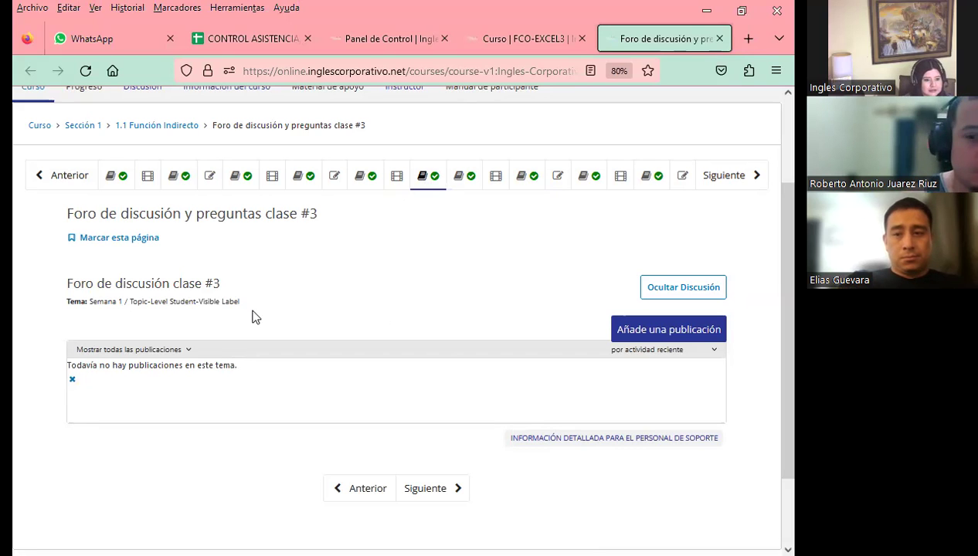
{"action": "scroll", "coordinate": [347, 313], "scroll_direction": "up", "scroll_amount": 2}
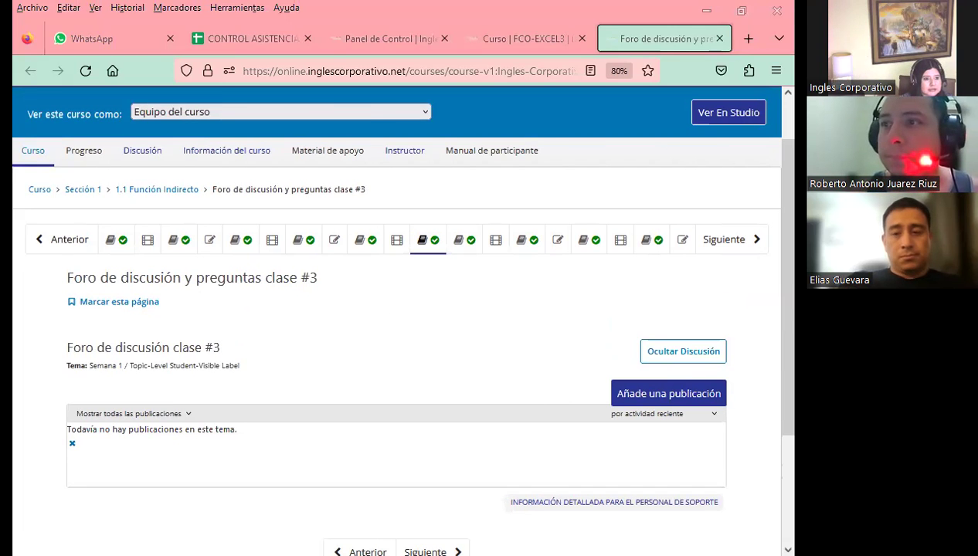
{"action": "key", "text": "alt+Tab"}
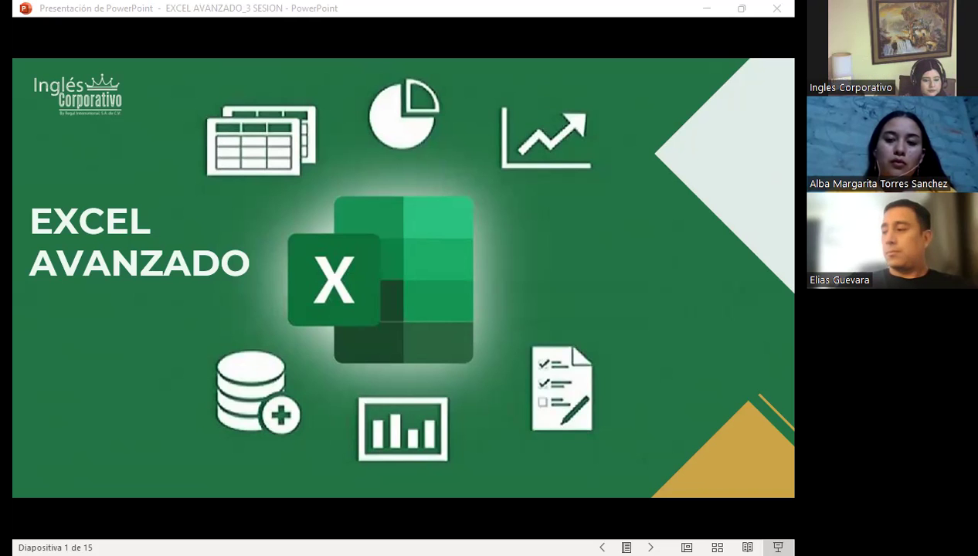
- Advance past the Agenda to slide 3, OBJETIVO DE SESIÓN
{"action": "left_click", "coordinate": [445, 336]}
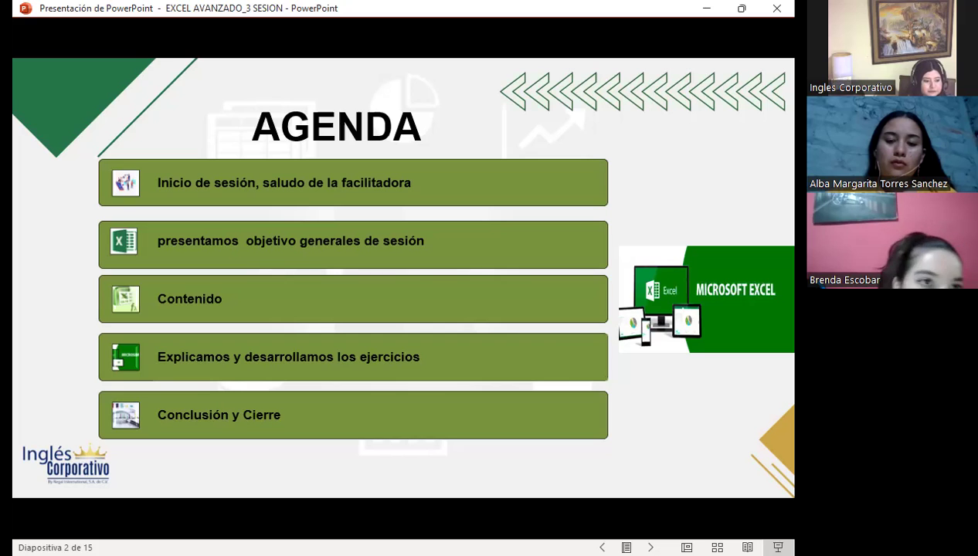
{"action": "key", "text": "Right"}
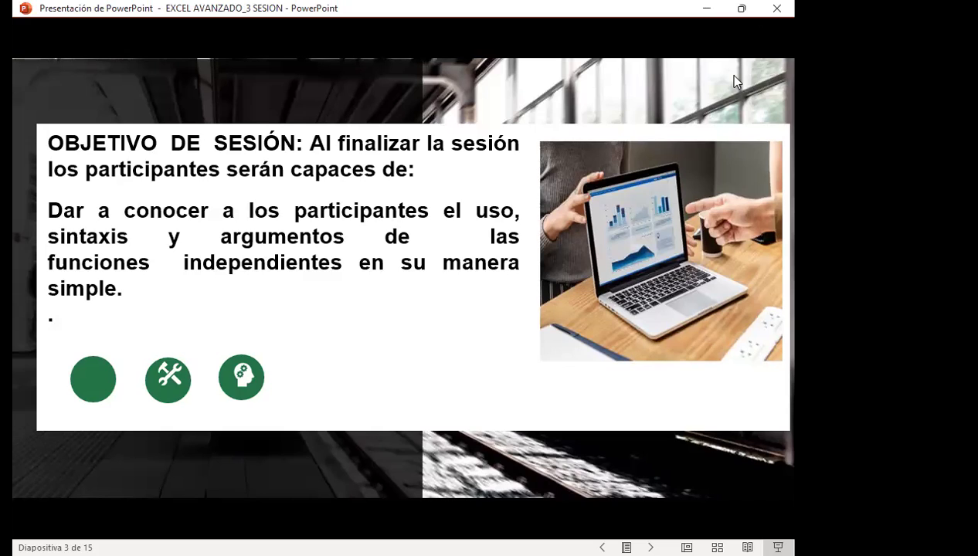
- Advance to slide 4, FUNCIONES INDEPENDIENTES: Coincidir, Concatenar and Sustituir
{"action": "left_click", "coordinate": [590, 78]}
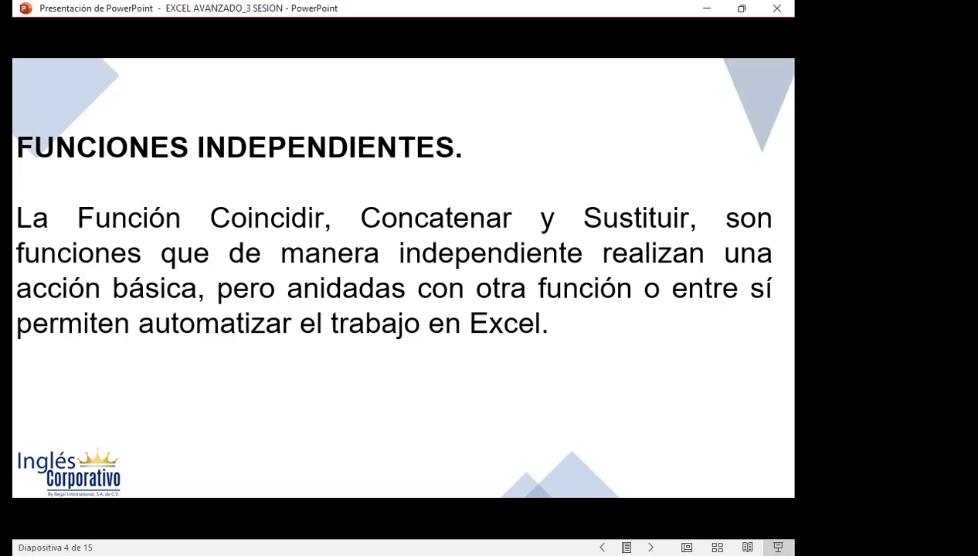
{"action": "key", "text": "Right"}
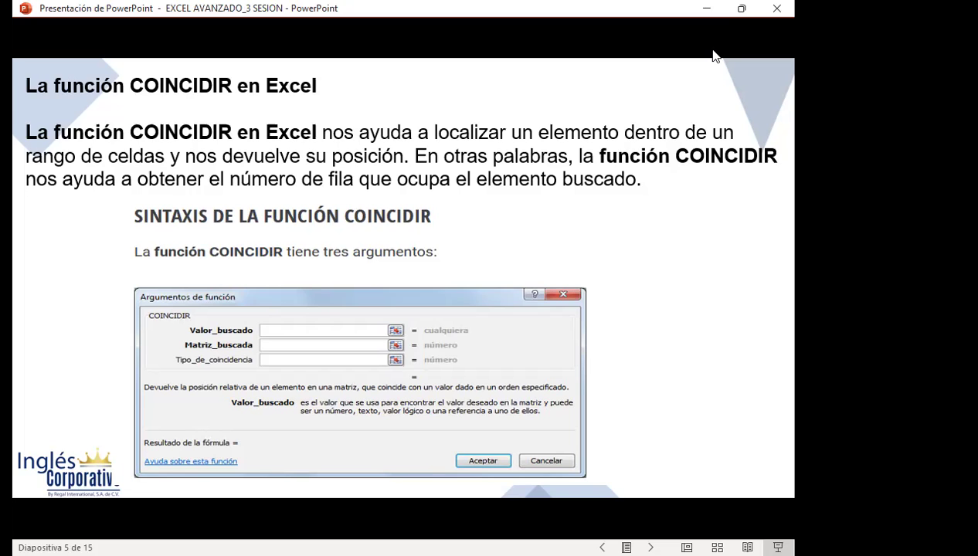
- Advance to slide 6, 'Cómo usar la función de Coincidir', with its syntax
{"action": "key", "text": "Right"}
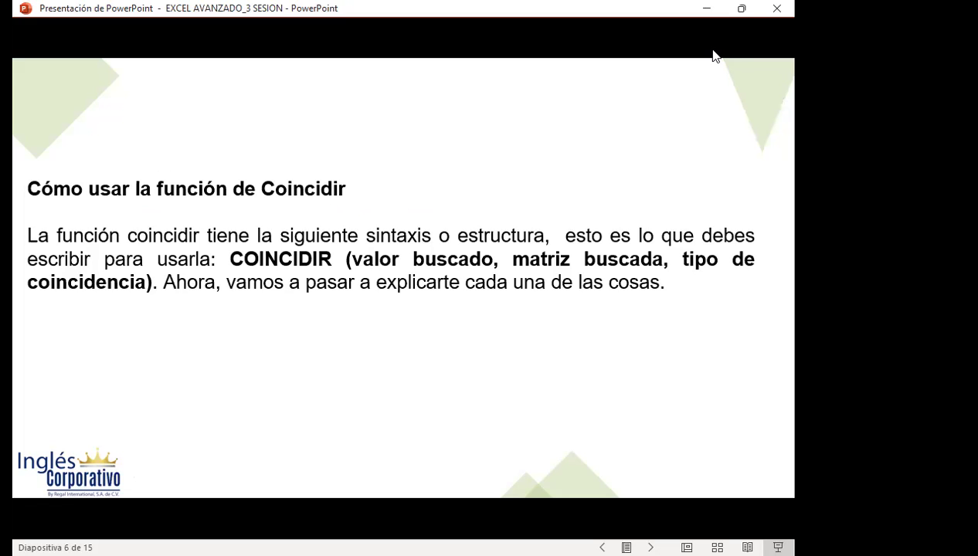
- Advance to slide 7, describing valor buscado, matriz buscada and tipo de coincidencia
{"action": "key", "text": "Right"}
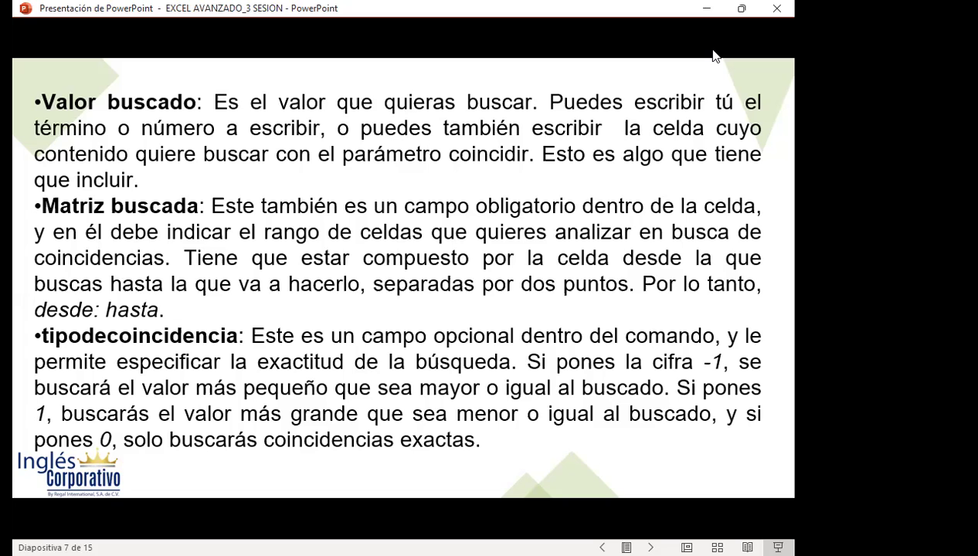
- Advance to slide 8 showing the COINCIDIR(25,A1:A3,0) example
{"action": "key", "text": "Right"}
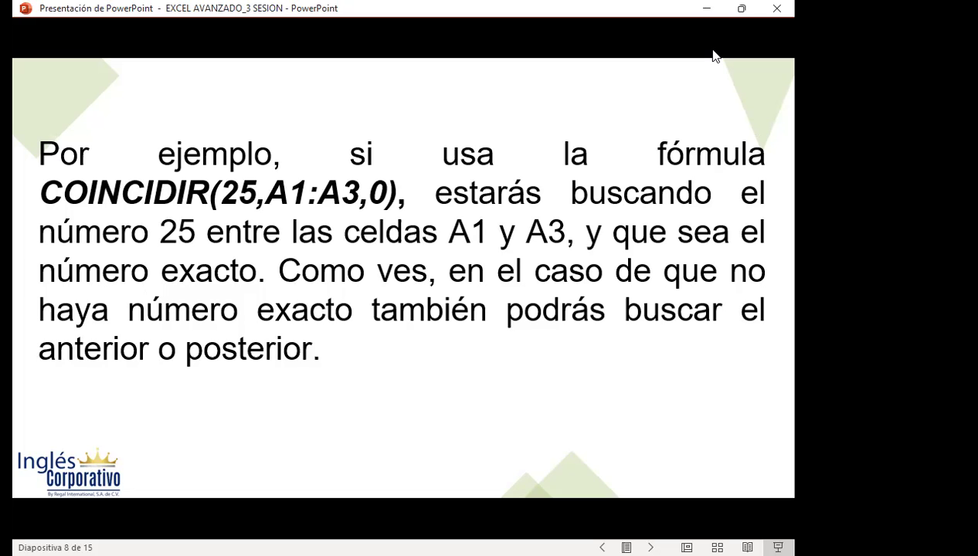
- Move past the CONCATENAR slide and bring up Excel's INDIRECTO ANIDACIÓN_2 sales sheet
{"action": "key", "text": "Right"}
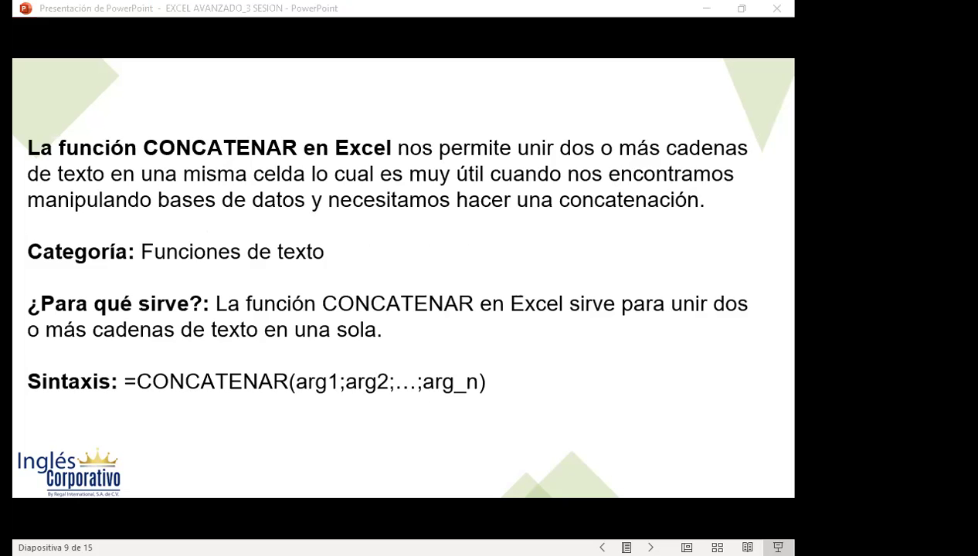
{"action": "key", "text": "alt+Tab"}
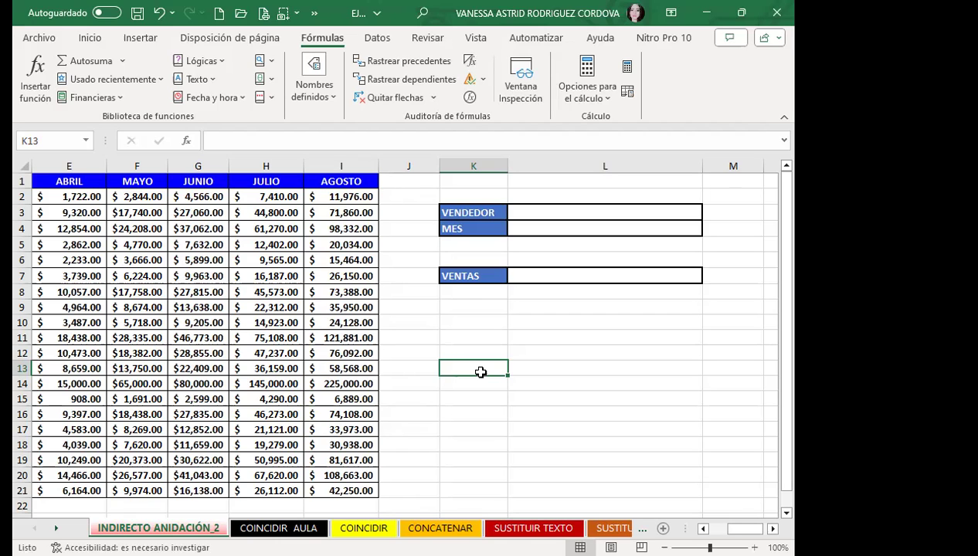
- Check the seller names in L3's VENDEDOR dropdown, then view the vendor sales table from column A
{"action": "left_click", "coordinate": [574, 214]}
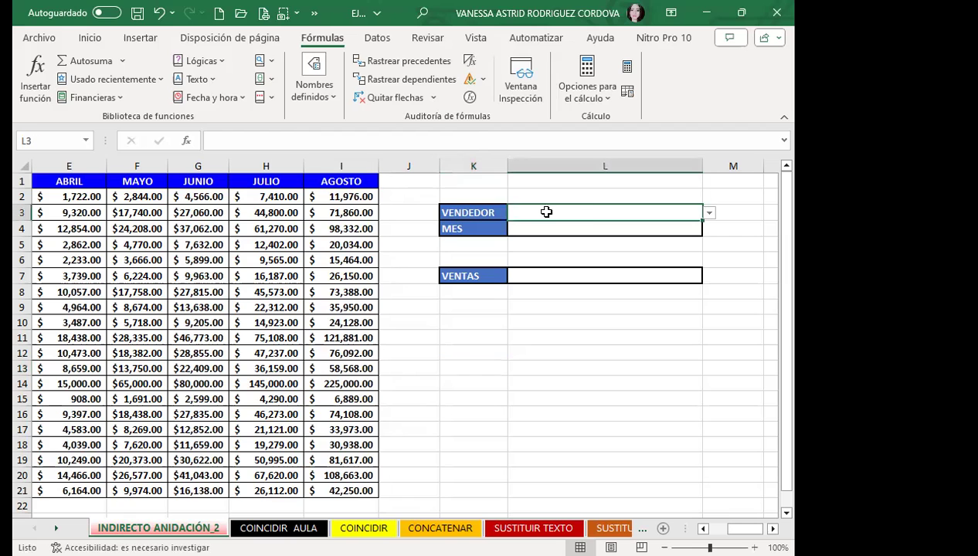
{"action": "left_click", "coordinate": [709, 213]}
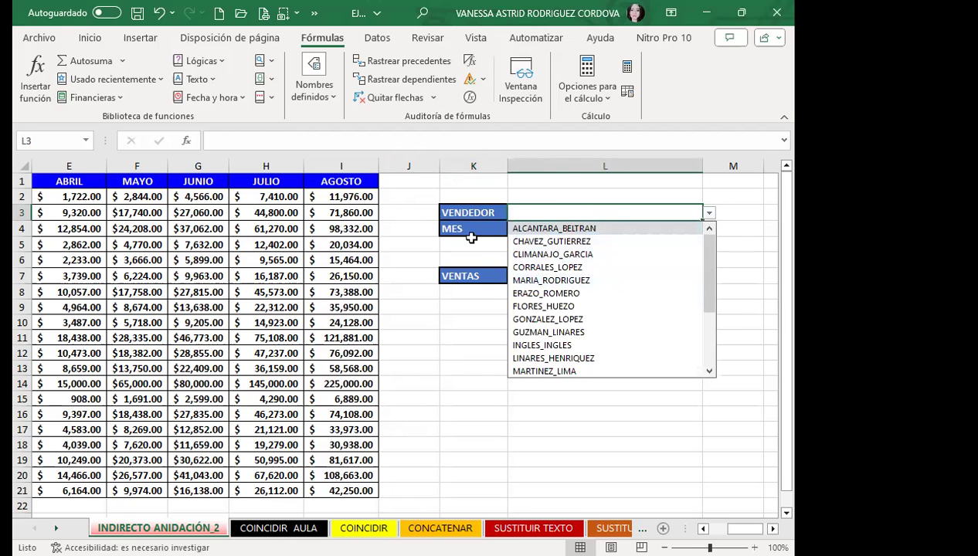
{"action": "scroll", "coordinate": [222, 222], "scroll_direction": "left", "scroll_amount": 3}
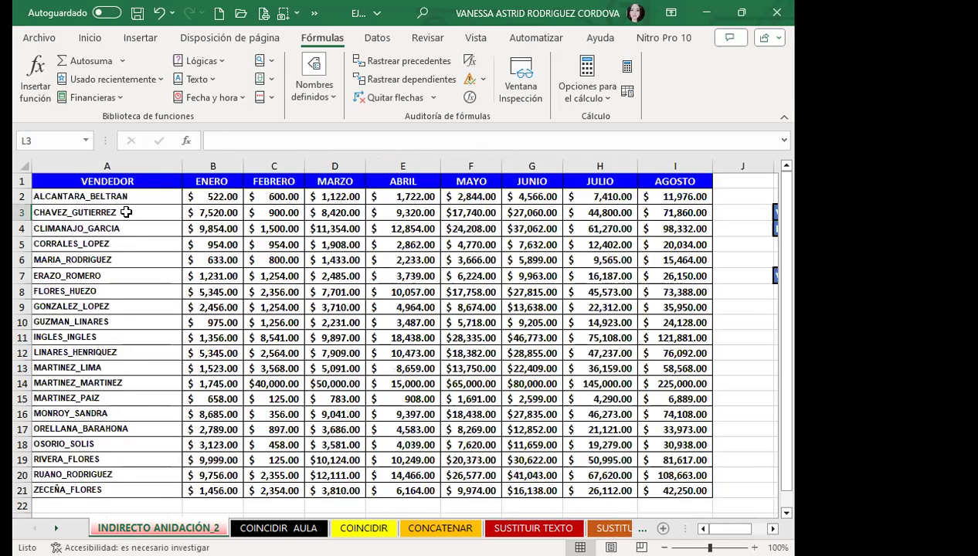
{"action": "scroll", "coordinate": [125, 201], "scroll_direction": "down", "scroll_amount": 2}
{"action": "scroll", "coordinate": [135, 344], "scroll_direction": "up", "scroll_amount": 2}
{"action": "scroll", "coordinate": [138, 350], "scroll_direction": "down", "scroll_amount": 2}
{"action": "scroll", "coordinate": [133, 350], "scroll_direction": "up", "scroll_amount": 2}
- Narrow column J while checking the MES cell L4 and the ENERO header B1
{"action": "left_click_drag", "start_coordinate": [730, 528], "coordinate": [743, 528]}
{"action": "left_click", "coordinate": [609, 230]}
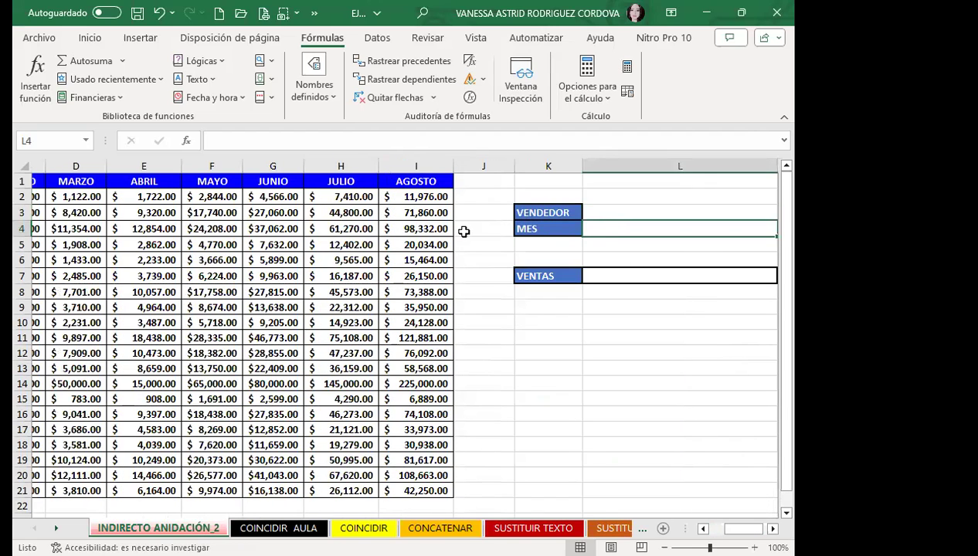
{"action": "left_click_drag", "start_coordinate": [743, 528], "coordinate": [730, 528]}
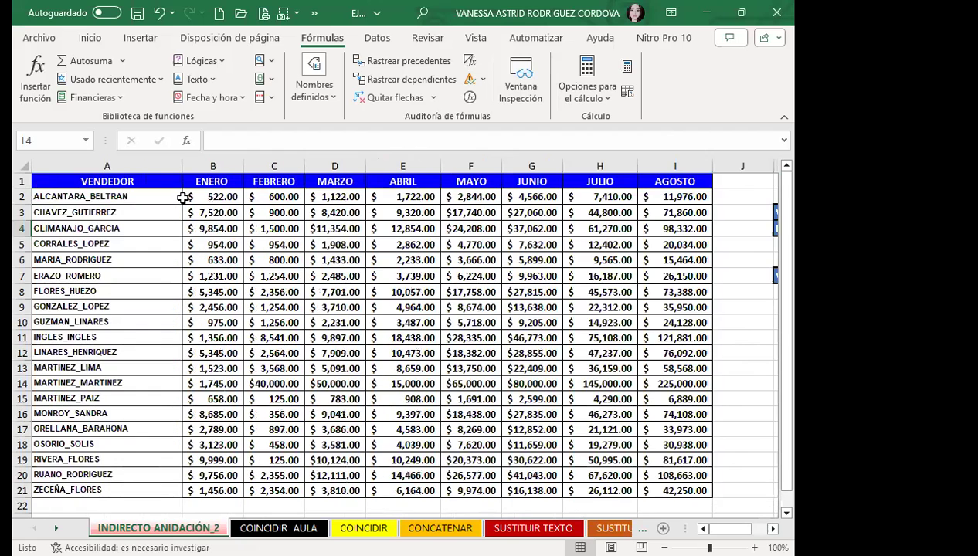
{"action": "left_click", "coordinate": [213, 176]}
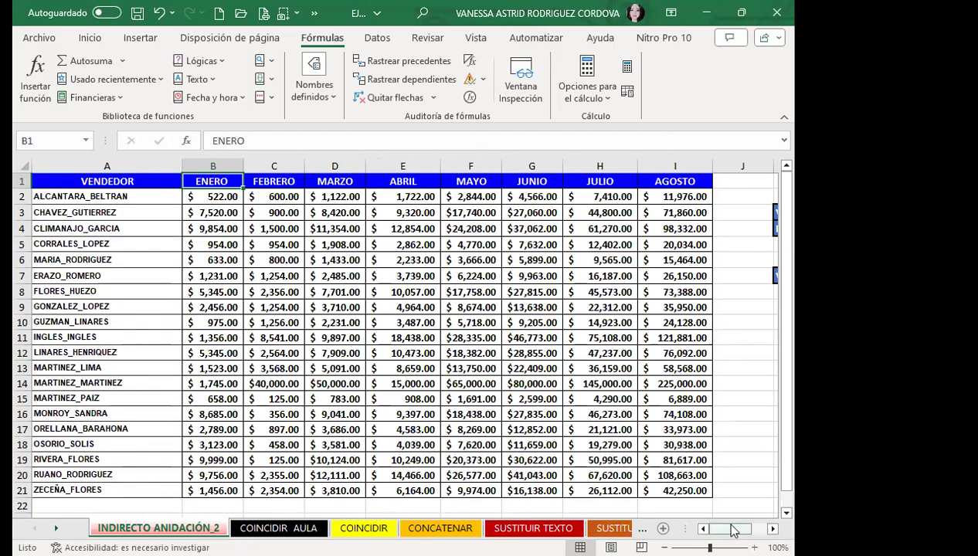
{"action": "left_click_drag", "start_coordinate": [729, 528], "coordinate": [743, 528]}
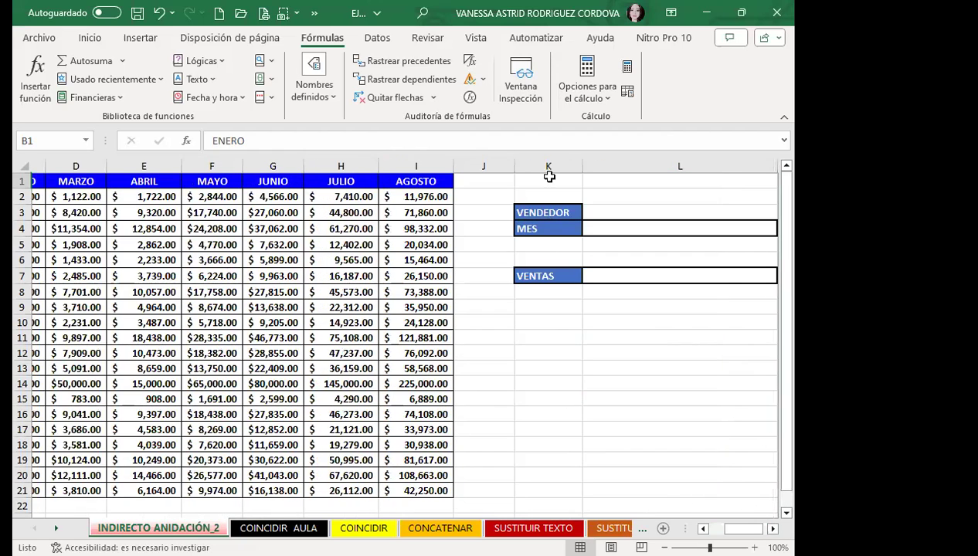
{"action": "left_click_drag", "start_coordinate": [514, 167], "coordinate": [473, 167]}
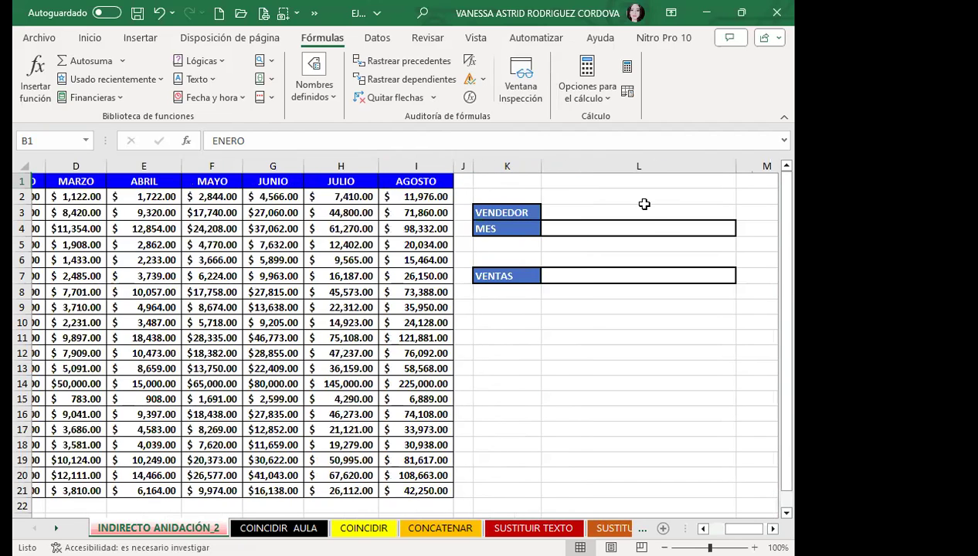
- Move between the VENDEDOR cell L3, the MES cell L4 and their neighbouring cells
{"action": "left_click", "coordinate": [642, 214]}
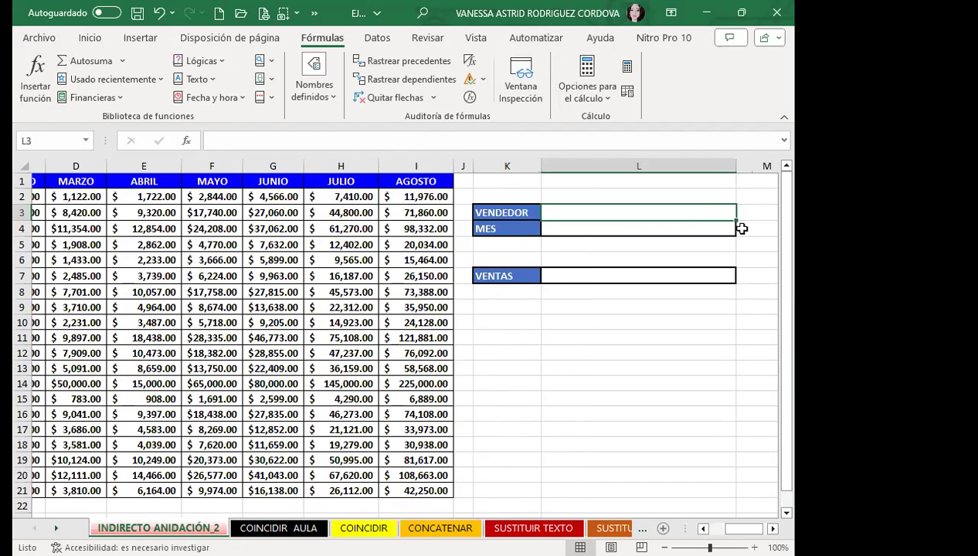
{"action": "left_click", "coordinate": [657, 229]}
{"action": "left_click", "coordinate": [606, 243]}
{"action": "left_click", "coordinate": [605, 225]}
{"action": "left_click", "coordinate": [610, 213]}
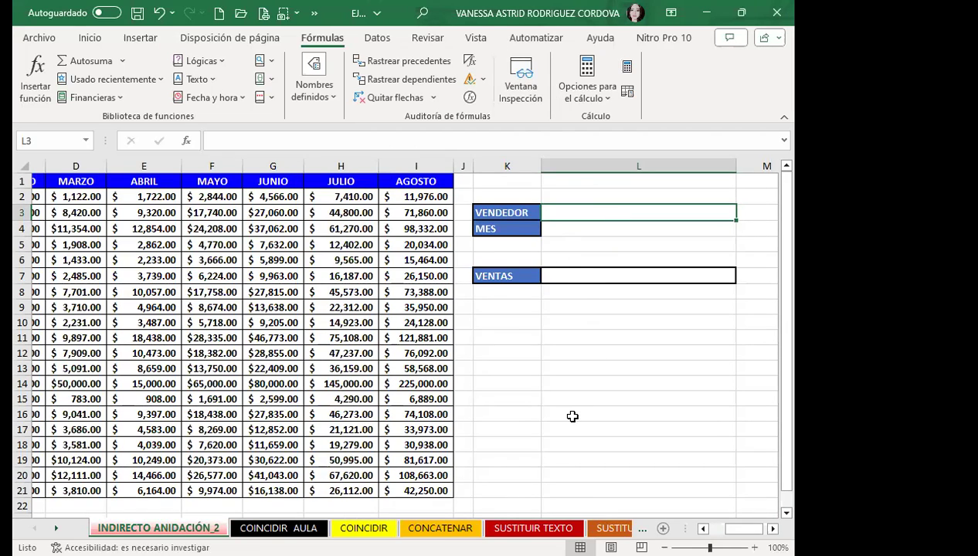
{"action": "left_click", "coordinate": [593, 227]}
{"action": "left_click", "coordinate": [699, 209]}
{"action": "left_click", "coordinate": [765, 215]}
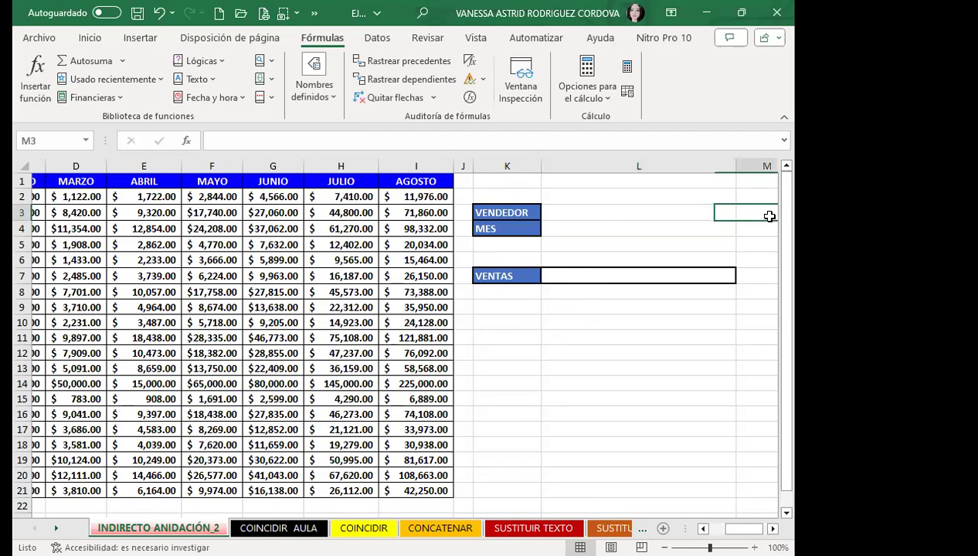
{"action": "left_click", "coordinate": [672, 195]}
{"action": "left_click", "coordinate": [622, 213]}
{"action": "left_click", "coordinate": [575, 227]}
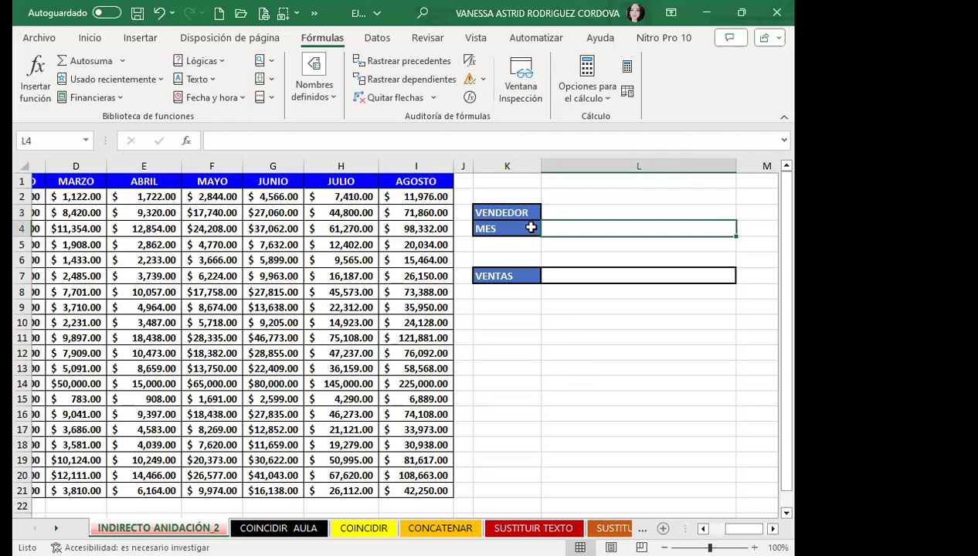
- Check the VENDEDOR label, VENTAS cell L7 and input cells, then undo the last change
{"action": "left_click", "coordinate": [489, 207]}
{"action": "left_click", "coordinate": [504, 241]}
{"action": "left_click", "coordinate": [582, 276]}
{"action": "left_click", "coordinate": [584, 257]}
{"action": "left_click", "coordinate": [587, 228]}
{"action": "left_click", "coordinate": [590, 212]}
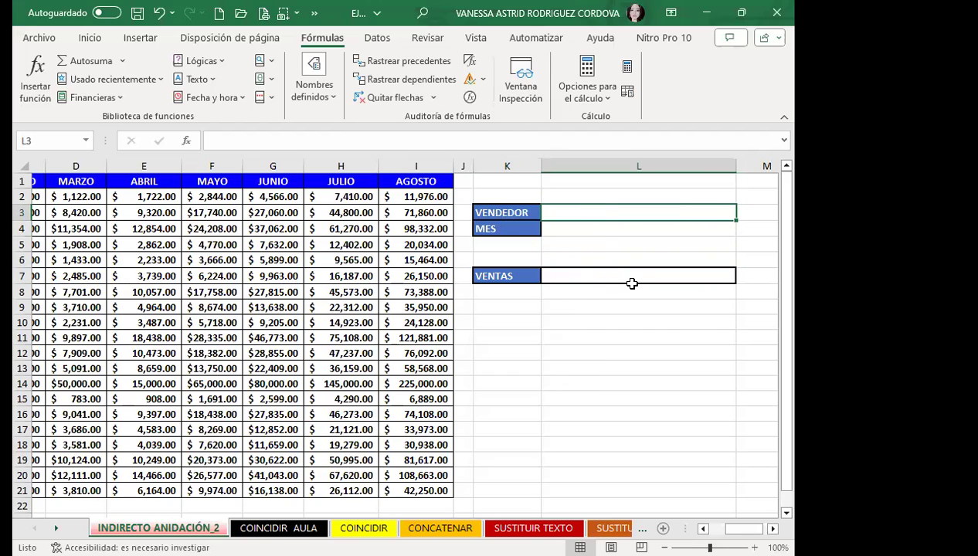
{"action": "left_click_drag", "start_coordinate": [624, 324], "coordinate": [627, 308]}
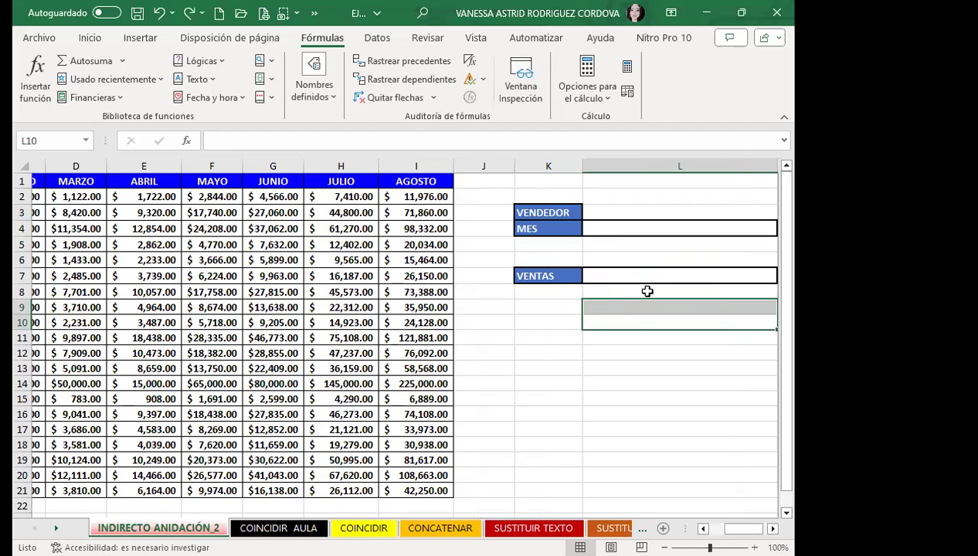
{"action": "key", "text": "ctrl+z"}
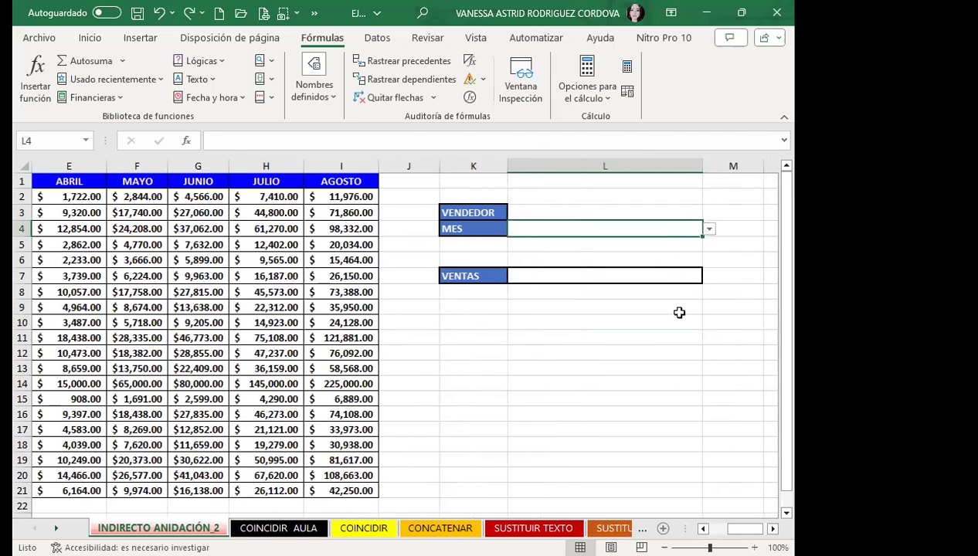
{"action": "left_click", "coordinate": [669, 214]}
{"action": "left_click", "coordinate": [695, 232]}
{"action": "left_click", "coordinate": [709, 230]}
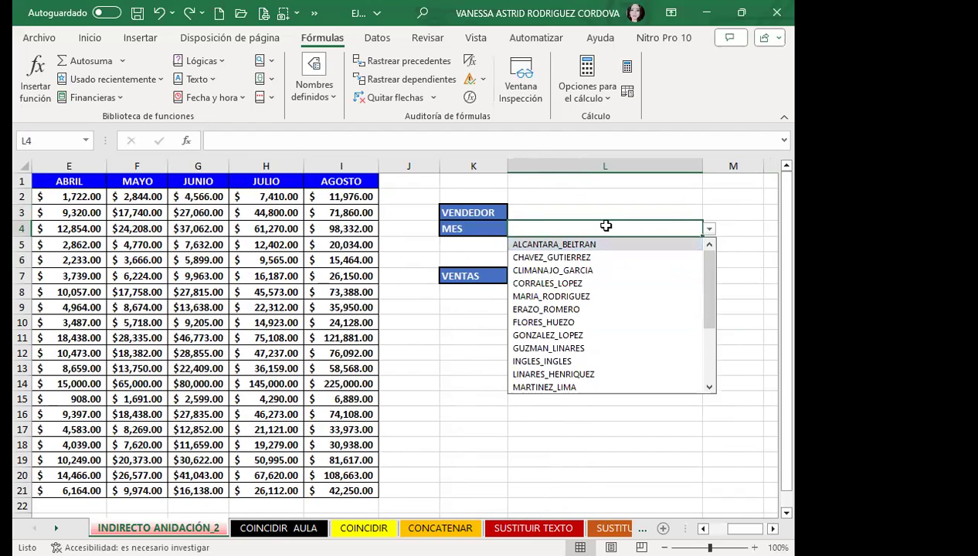
{"action": "left_click", "coordinate": [606, 225]}
{"action": "key", "text": "Up"}
{"action": "left_click", "coordinate": [710, 215]}
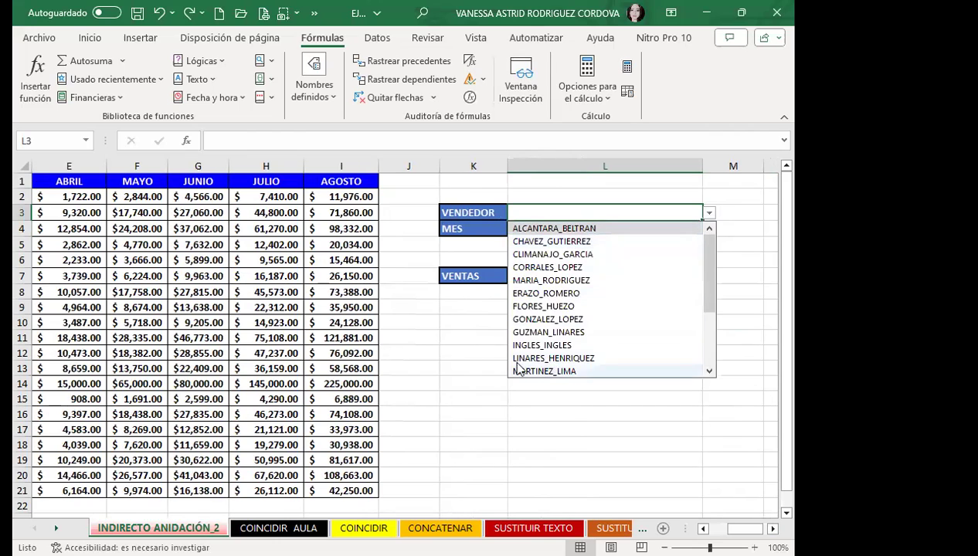
{"action": "left_click_drag", "start_coordinate": [471, 334], "coordinate": [471, 324]}
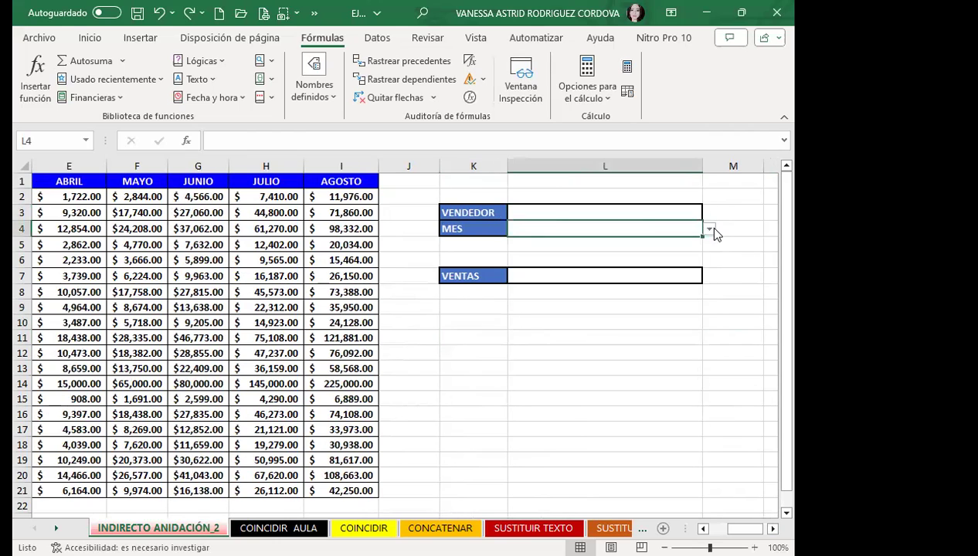
{"action": "left_click", "coordinate": [710, 229]}
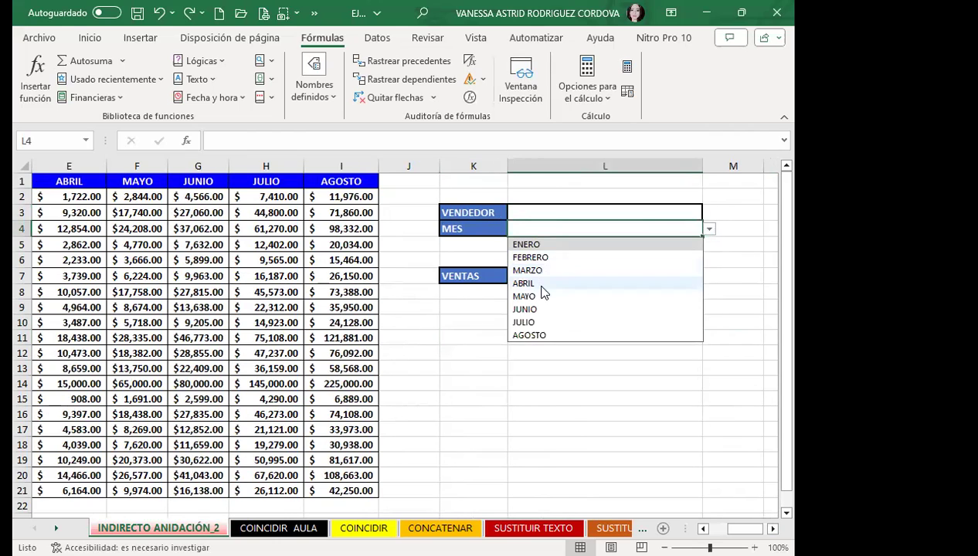
{"action": "left_click", "coordinate": [468, 319]}
{"action": "left_click", "coordinate": [533, 276]}
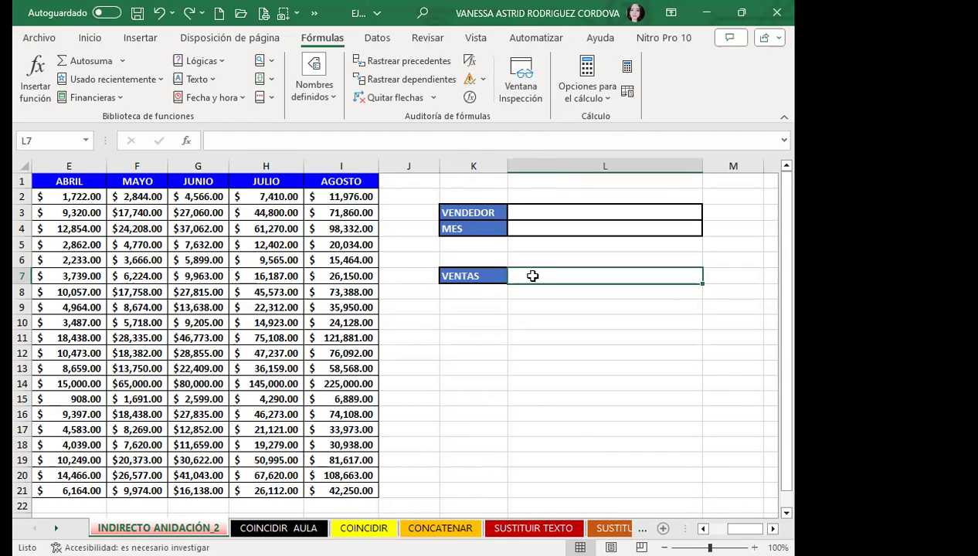
{"action": "left_click", "coordinate": [458, 207]}
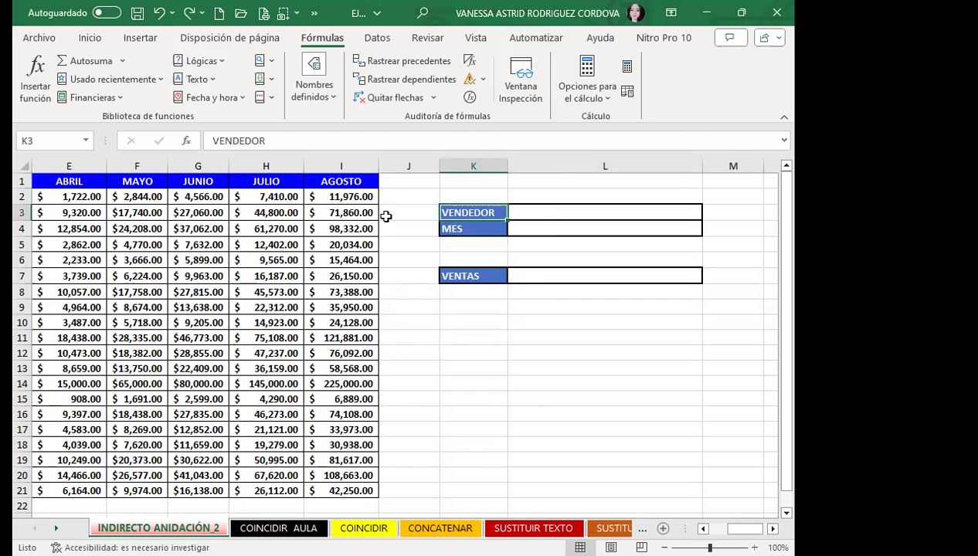
{"action": "left_click", "coordinate": [516, 208]}
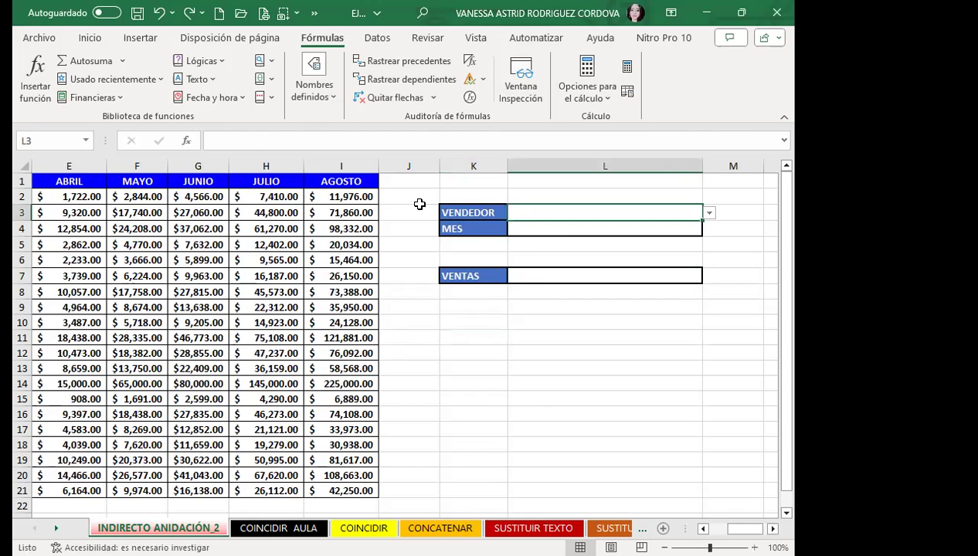
{"action": "left_click", "coordinate": [526, 229]}
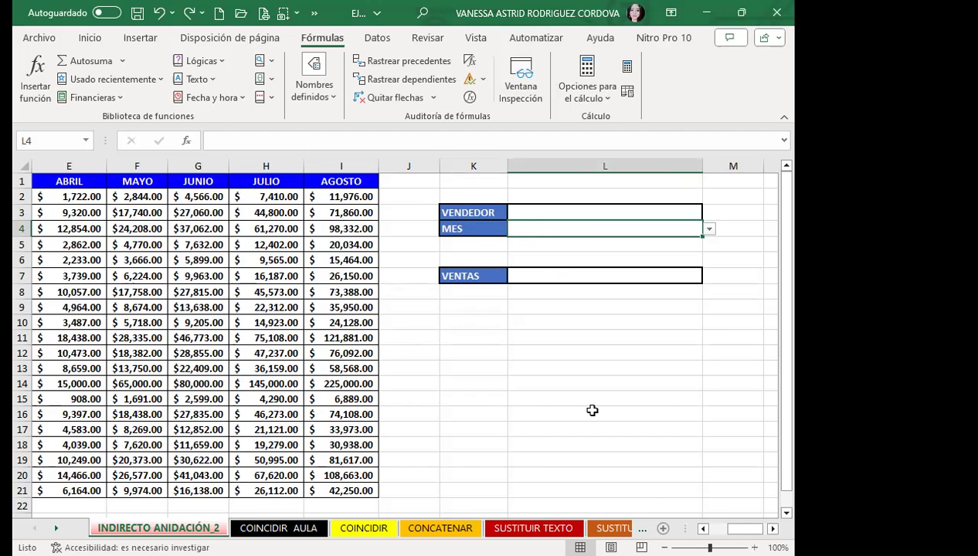
- Name each column of B1:I21 from its top-row month header, ENERO through AGOSTO
{"action": "left_click_drag", "start_coordinate": [737, 529], "coordinate": [714, 529]}
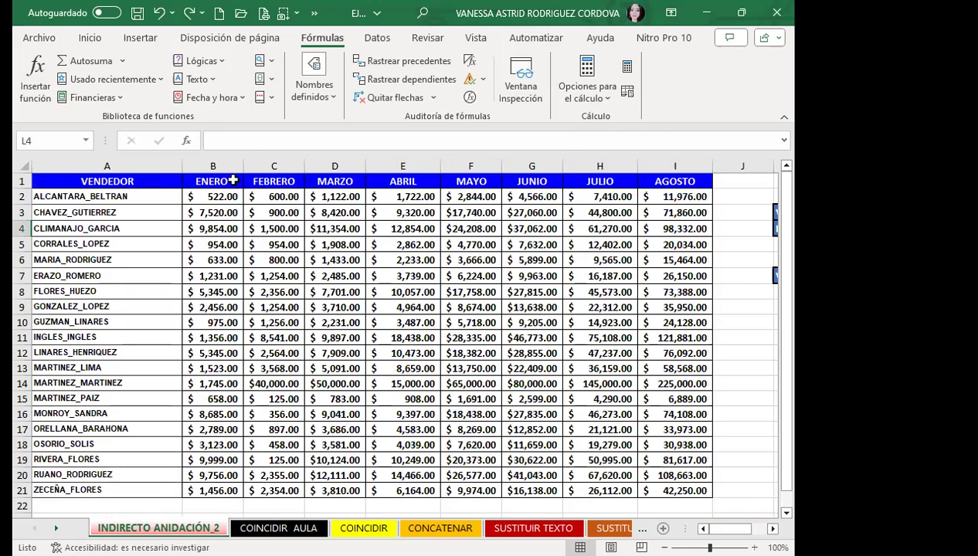
{"action": "mouse_move", "coordinate": [211, 180]}
{"action": "left_mouse_down"}
{"action": "mouse_move", "coordinate": [684, 475]}
{"action": "mouse_move", "coordinate": [684, 495]}
{"action": "mouse_move", "coordinate": [649, 476]}
{"action": "left_mouse_up"}
{"action": "scroll", "coordinate": [223, 202], "scroll_direction": "up", "scroll_amount": 1}
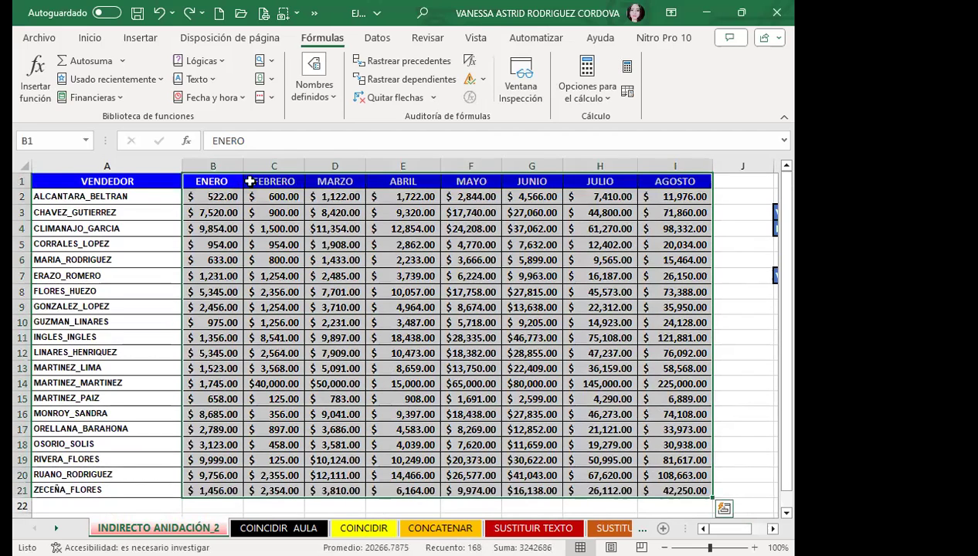
{"action": "left_click", "coordinate": [316, 97]}
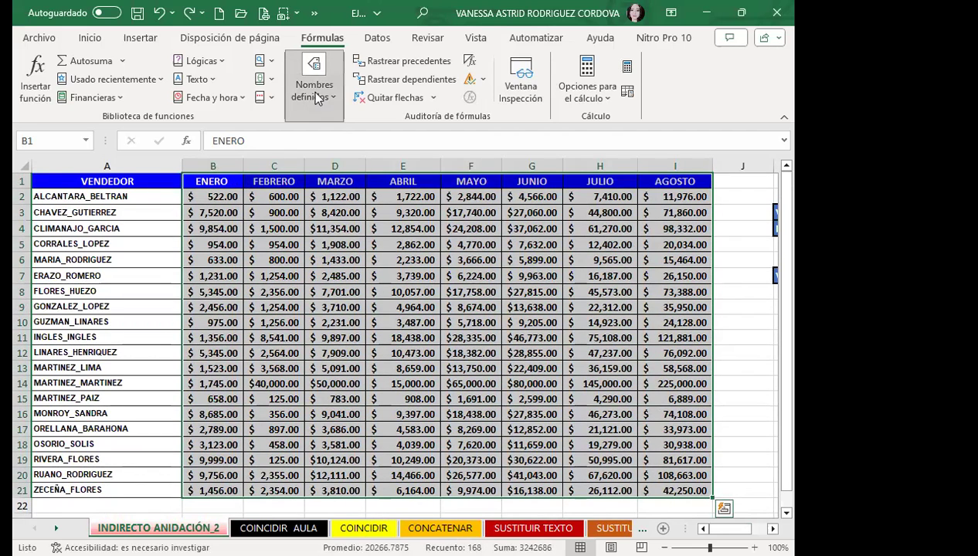
{"action": "left_click", "coordinate": [468, 220]}
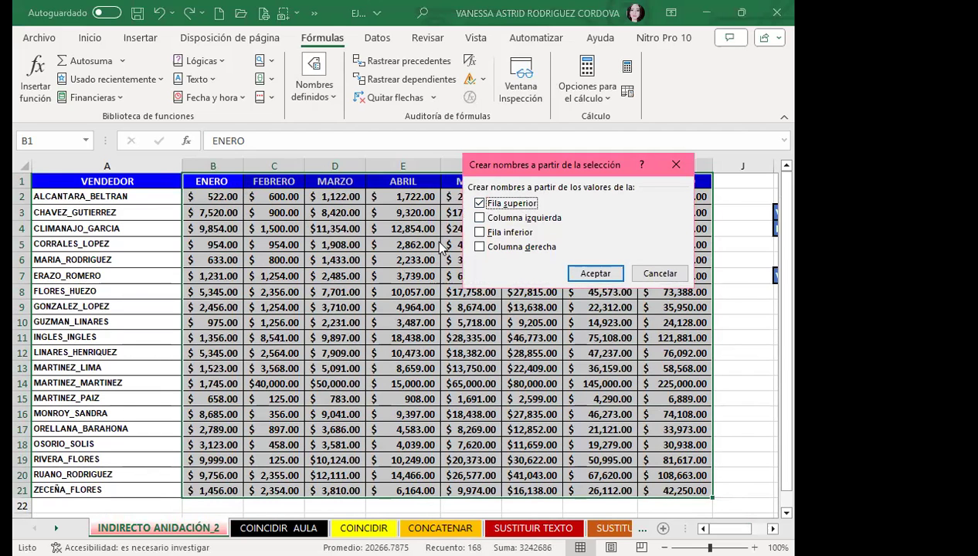
{"action": "left_click", "coordinate": [594, 274]}
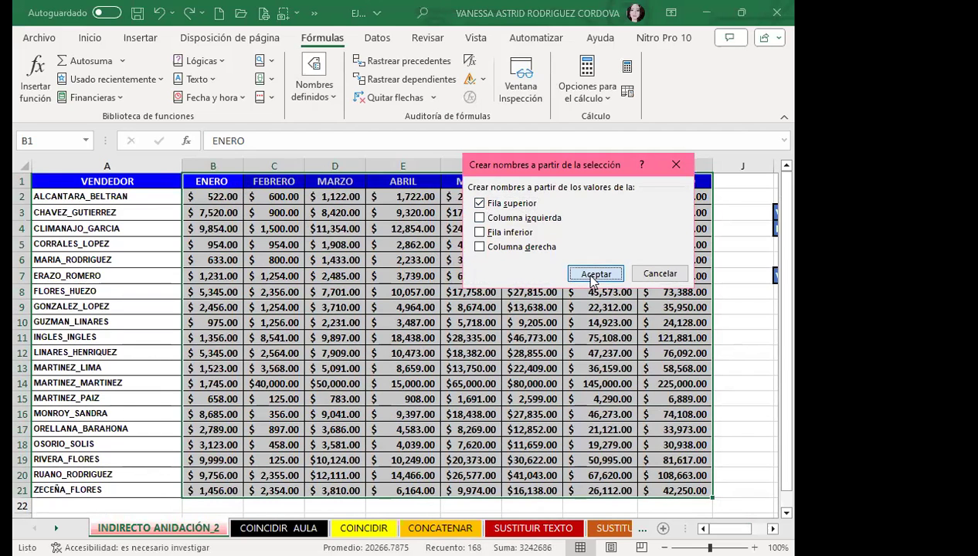
{"action": "left_click", "coordinate": [272, 246]}
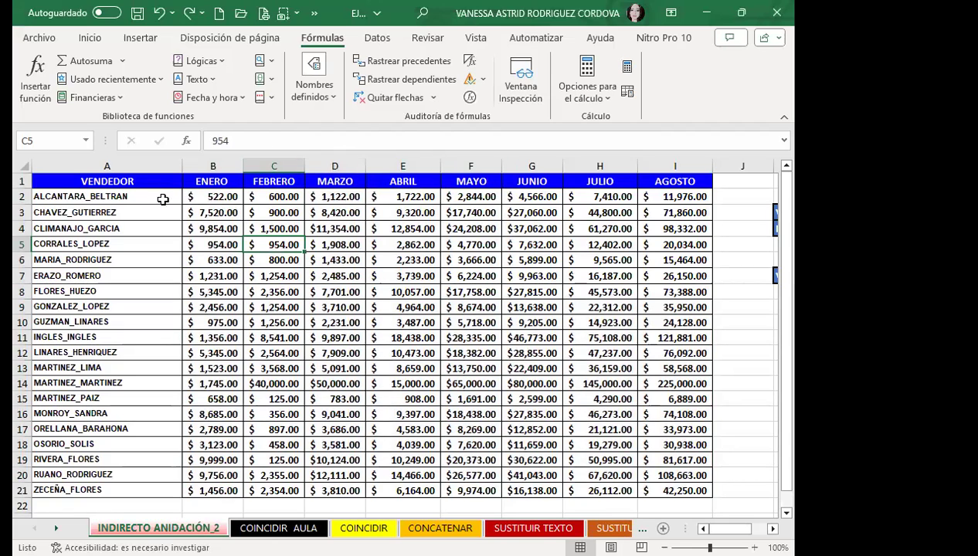
- Create names for A2:I21 from the left-column vendor names
{"action": "mouse_move", "coordinate": [123, 193]}
{"action": "left_mouse_down"}
{"action": "mouse_move", "coordinate": [436, 357]}
{"action": "mouse_move", "coordinate": [669, 449]}
{"action": "mouse_move", "coordinate": [675, 462]}
{"action": "left_mouse_up"}
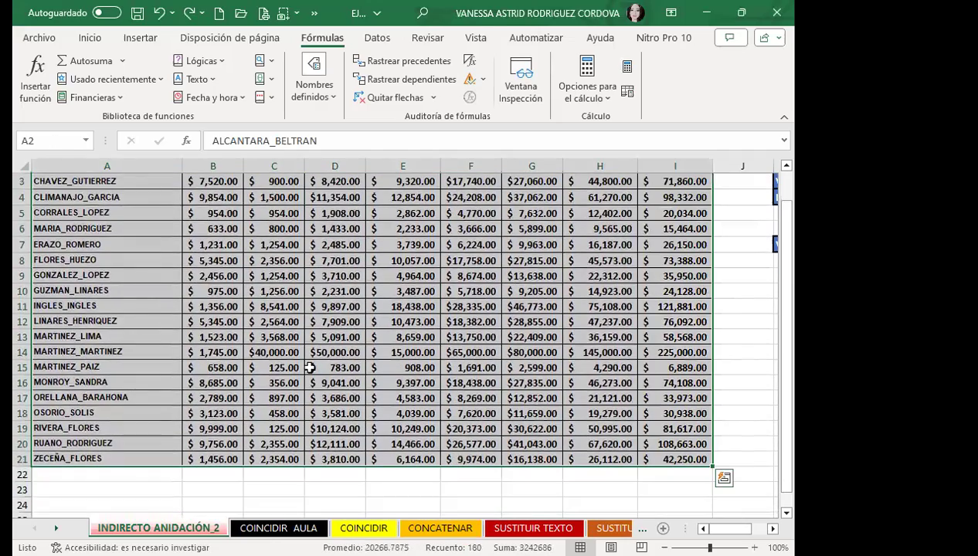
{"action": "scroll", "coordinate": [246, 357], "scroll_direction": "up", "scroll_amount": 1}
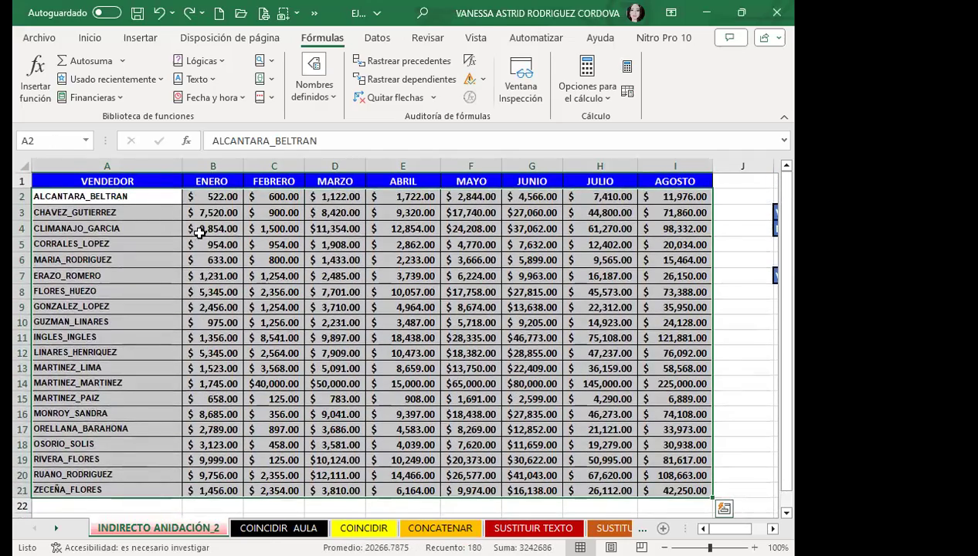
{"action": "left_click", "coordinate": [334, 98]}
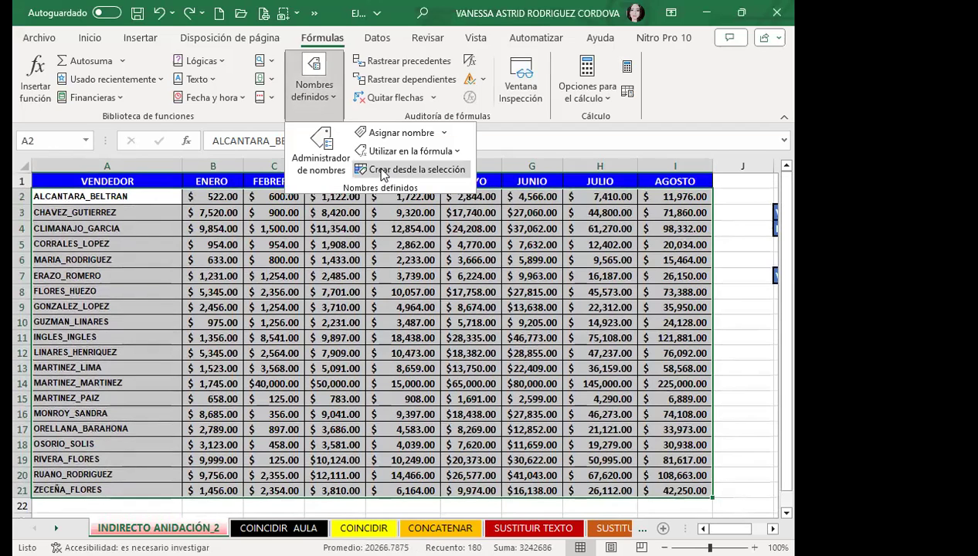
{"action": "left_click", "coordinate": [379, 168]}
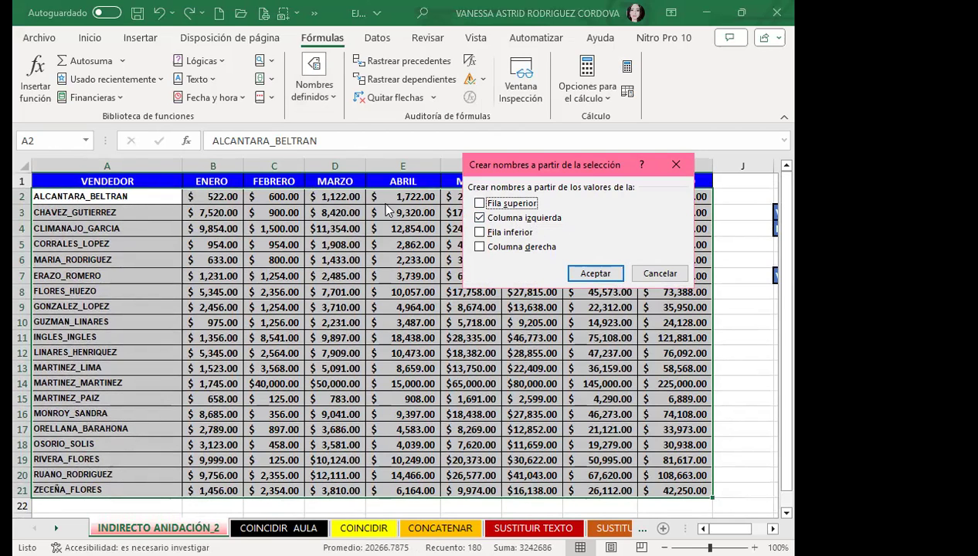
{"action": "left_click", "coordinate": [596, 273]}
{"action": "left_click", "coordinate": [475, 260]}
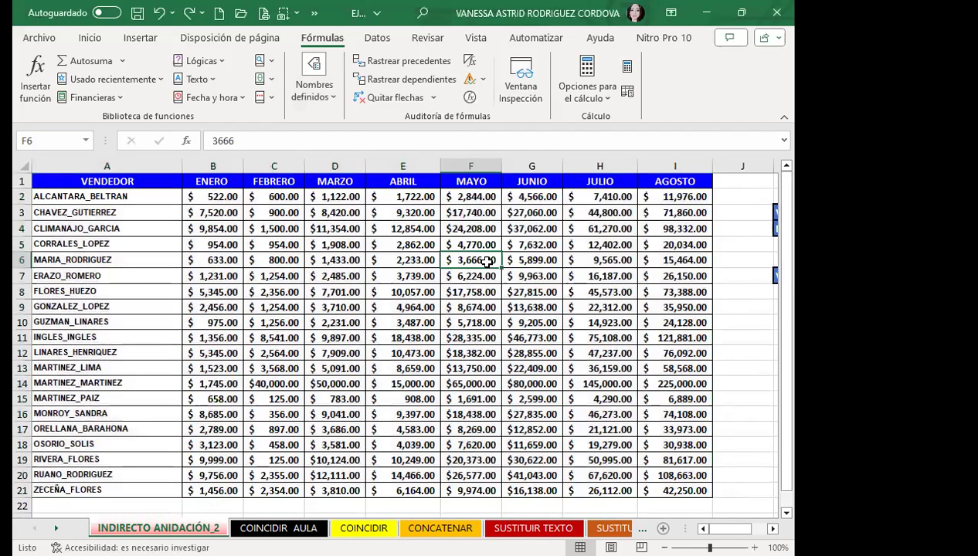
{"action": "left_click", "coordinate": [114, 270]}
{"action": "left_click", "coordinate": [109, 253]}
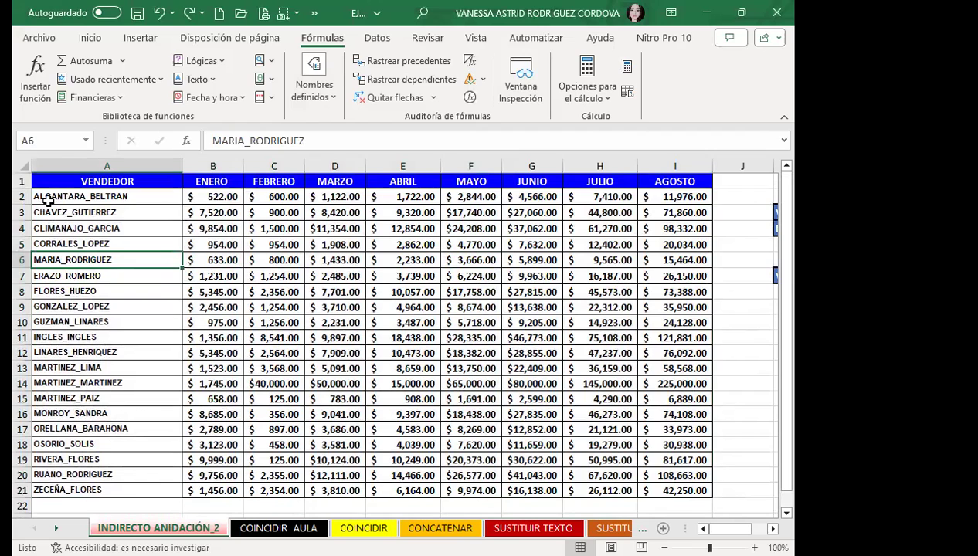
{"action": "scroll", "coordinate": [48, 201], "scroll_direction": "down", "scroll_amount": 1}
{"action": "left_click", "coordinate": [58, 195]}
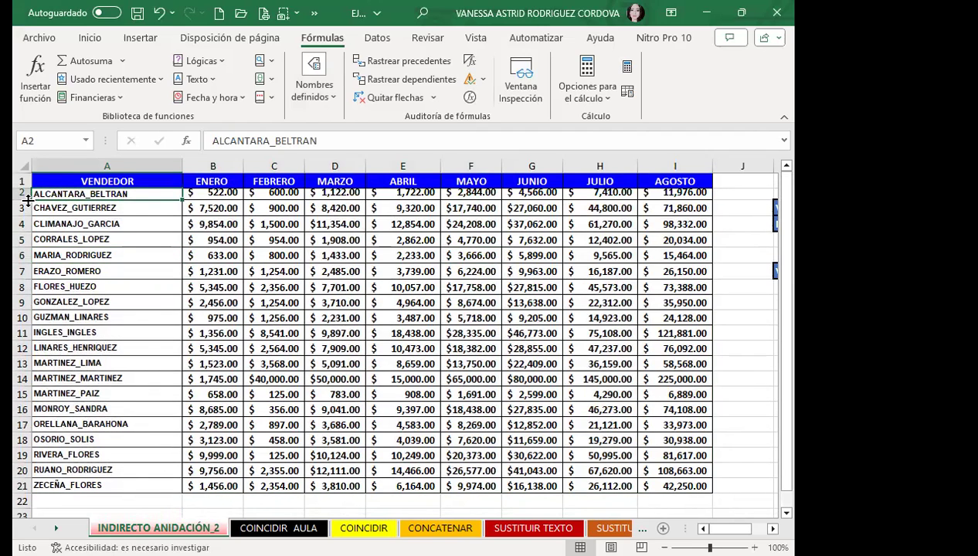
{"action": "scroll", "coordinate": [28, 200], "scroll_direction": "up", "scroll_amount": 1}
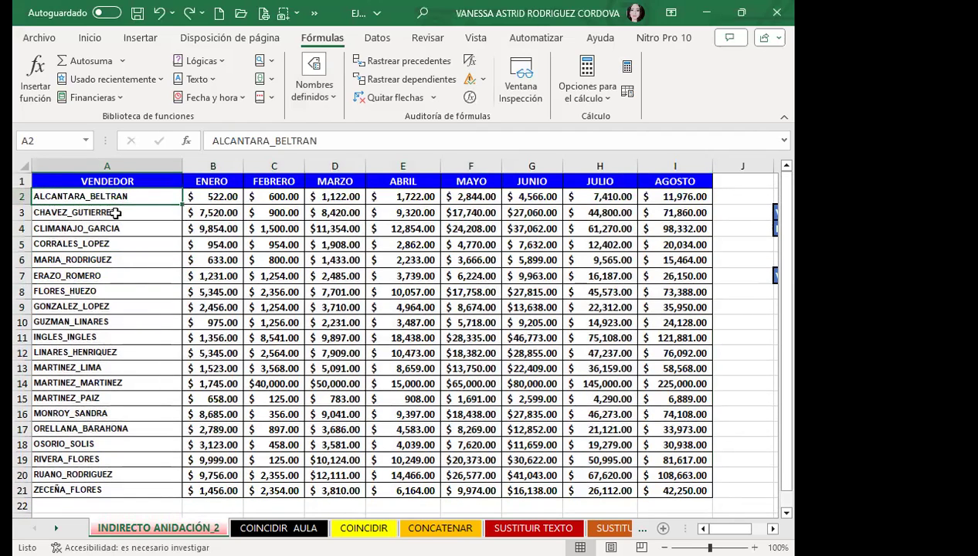
{"action": "left_click", "coordinate": [404, 197]}
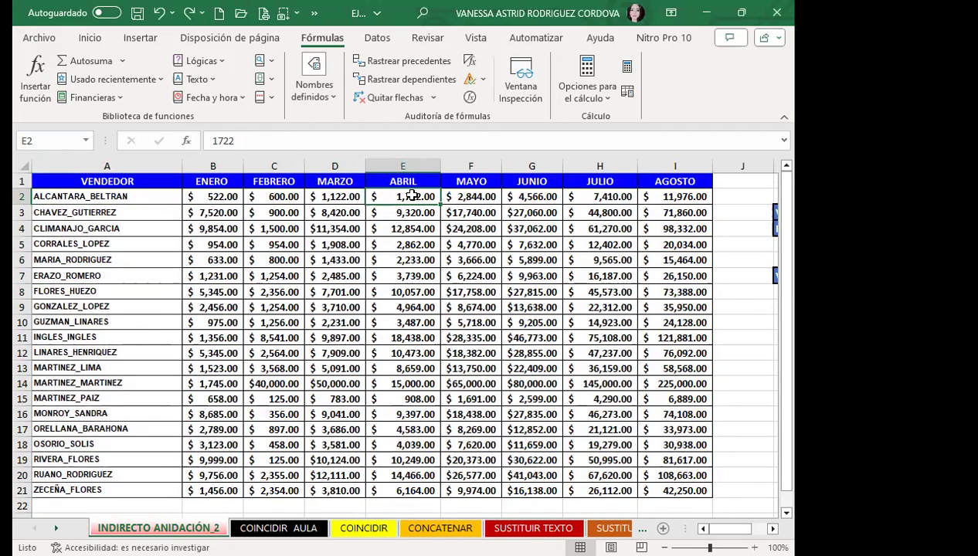
- Pick ALCANTARA_BELTRAN from the VENDEDOR dropdown in L3
{"action": "scroll", "coordinate": [649, 384], "scroll_direction": "right", "scroll_amount": 3}
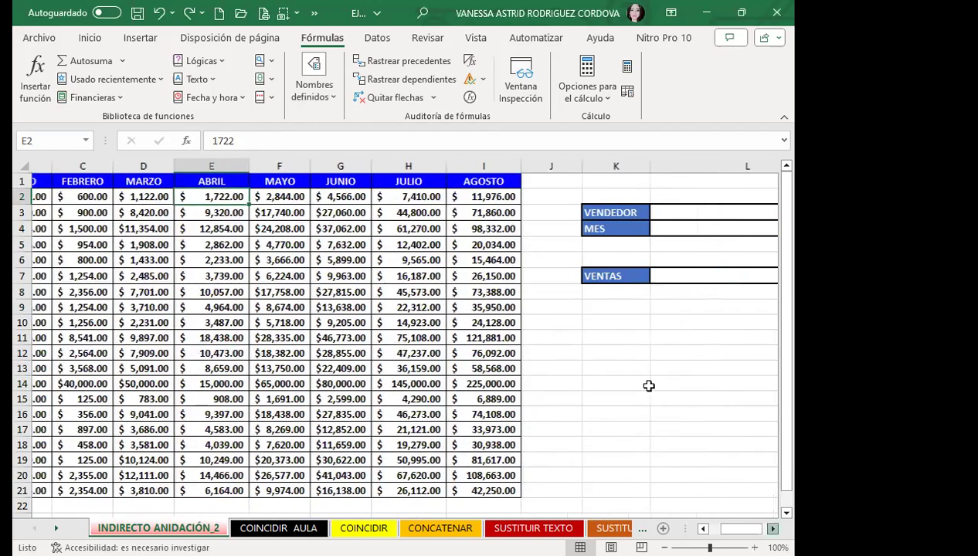
{"action": "left_click", "coordinate": [657, 282]}
{"action": "left_click", "coordinate": [652, 220]}
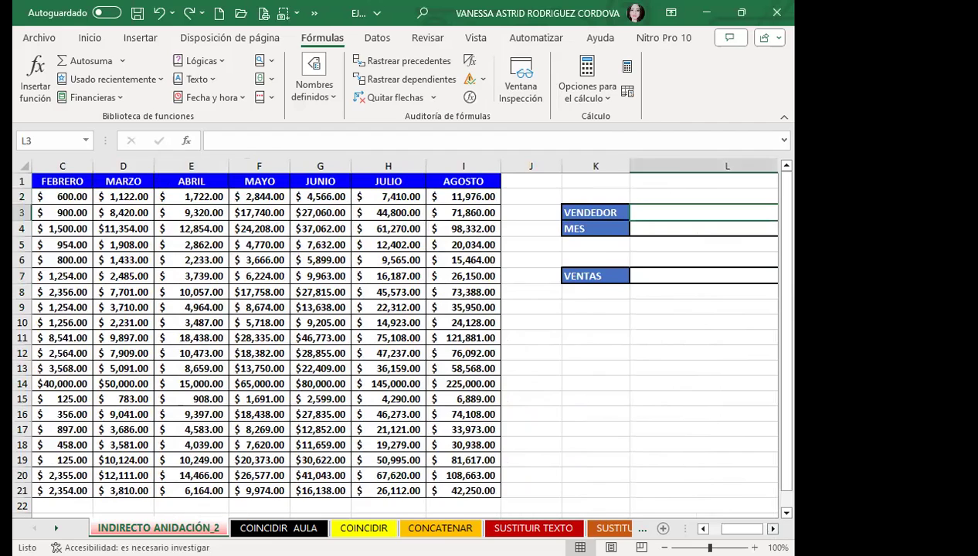
{"action": "left_click", "coordinate": [773, 529]}
{"action": "scroll", "coordinate": [700, 207], "scroll_direction": "right", "scroll_amount": 1}
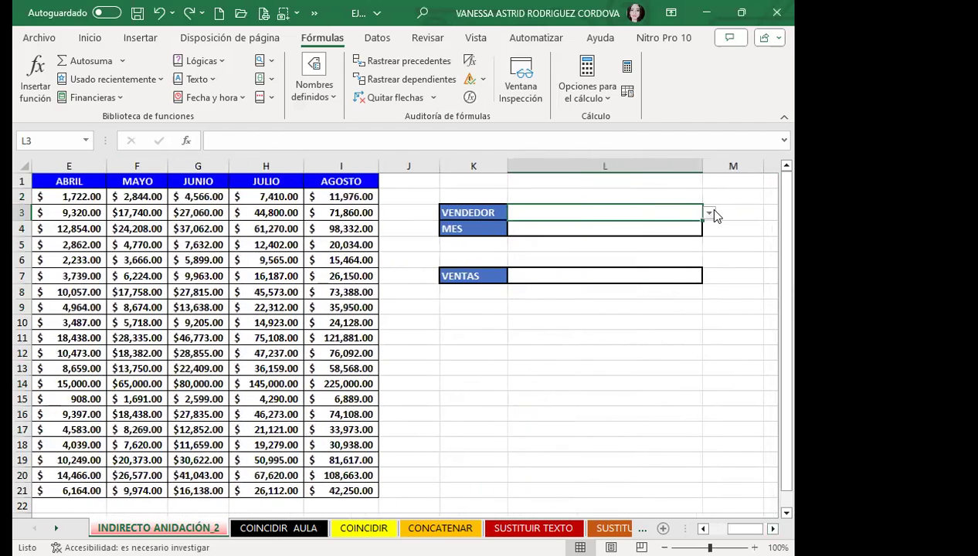
{"action": "left_click", "coordinate": [709, 213]}
{"action": "left_click", "coordinate": [544, 229]}
- Set the MES dropdown in L4 to ENERO, then change it to AGOSTO
{"action": "left_click", "coordinate": [663, 229]}
{"action": "left_click", "coordinate": [709, 231]}
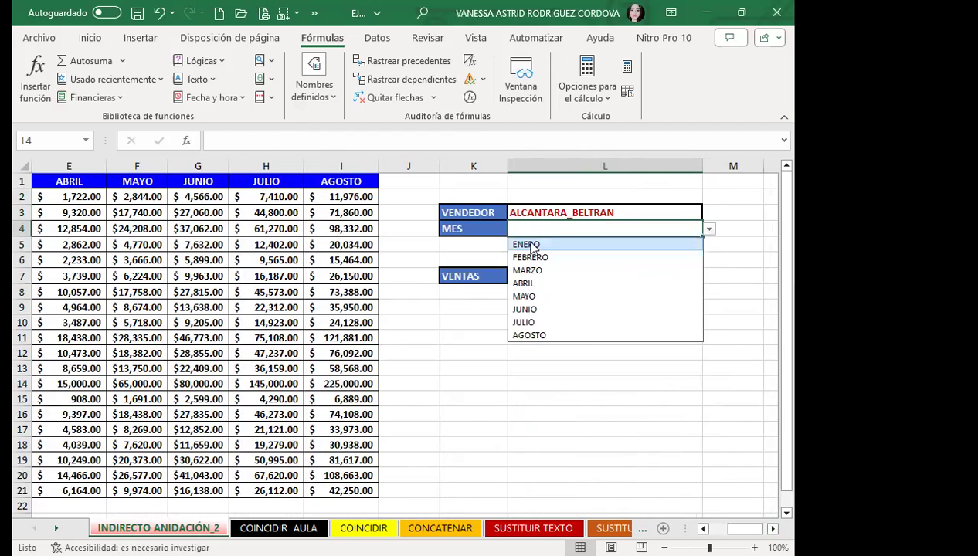
{"action": "left_click", "coordinate": [531, 244]}
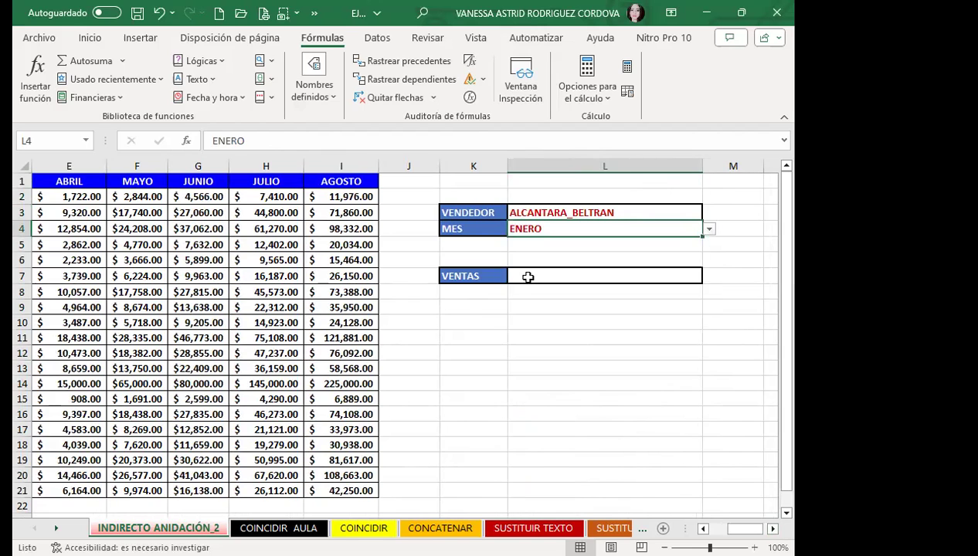
{"action": "left_click", "coordinate": [709, 229]}
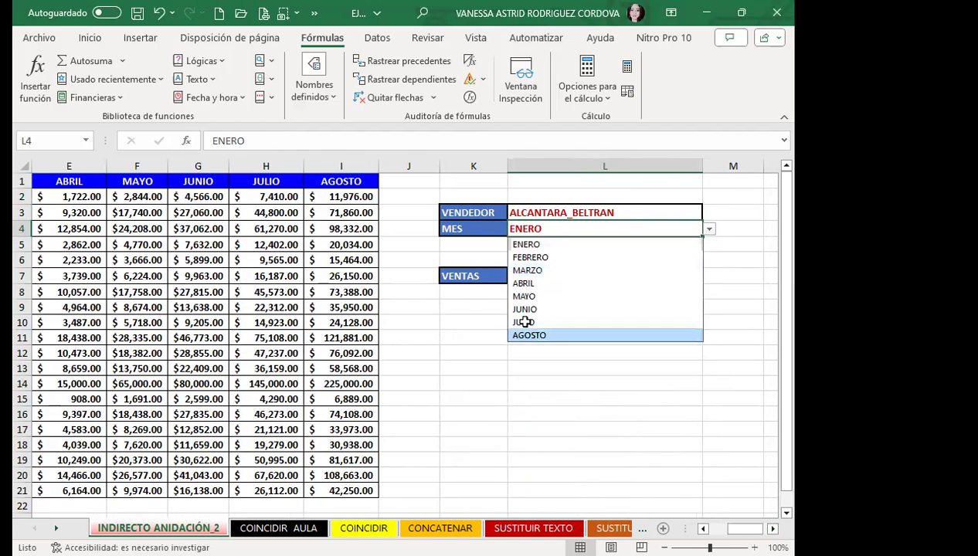
{"action": "left_click", "coordinate": [527, 333]}
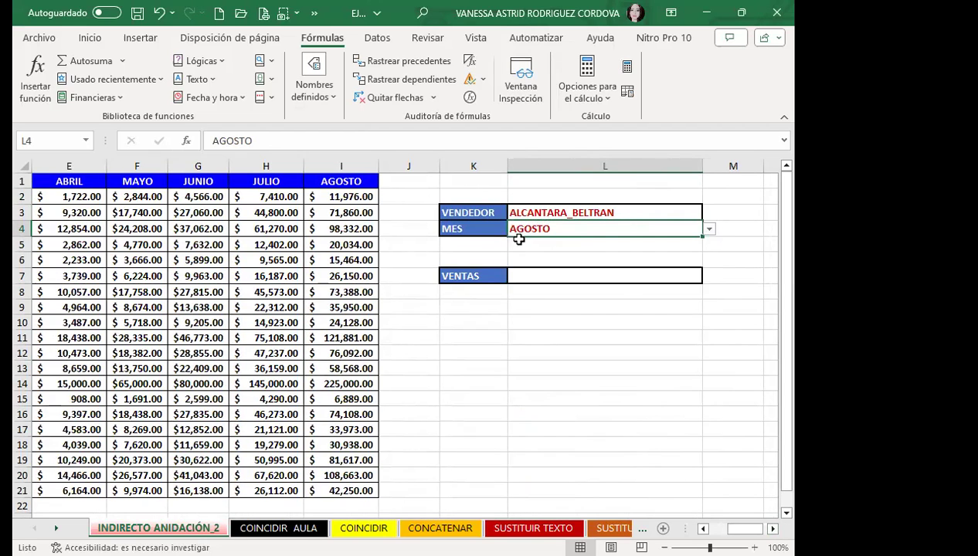
- Enter =INDIRECTO(L3) INDIRECTO(L4) in L7, which returns $11,976.00
{"action": "left_click", "coordinate": [527, 276]}
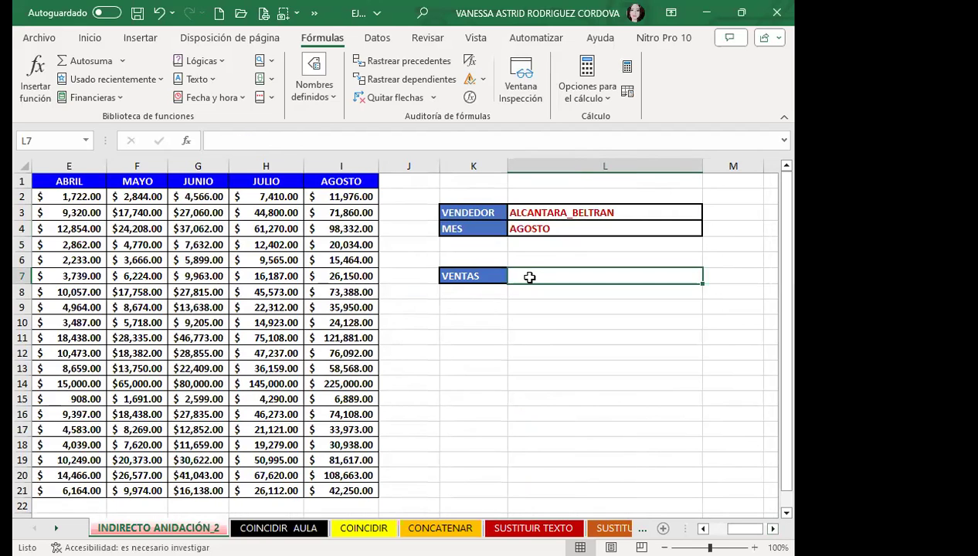
{"action": "type", "text": "=I"}
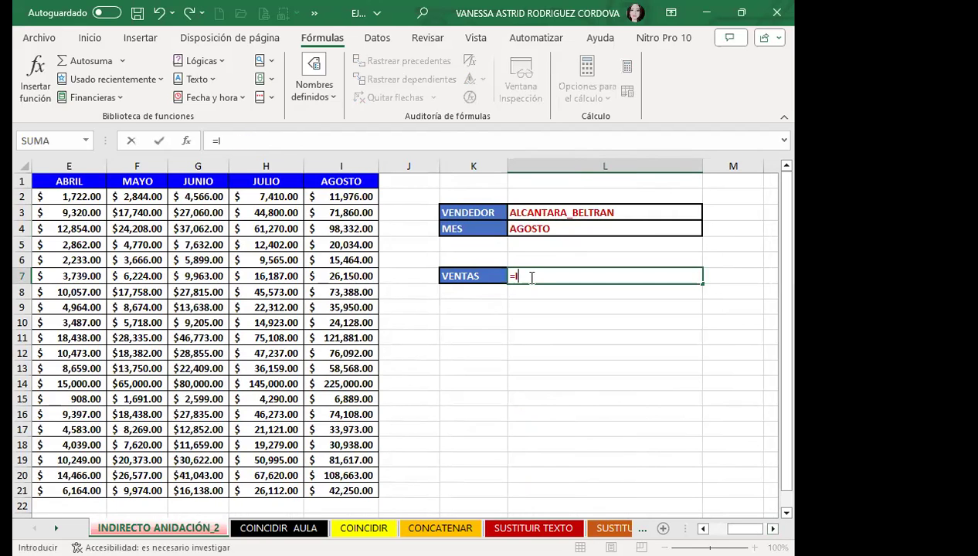
{"action": "type", "text": "ND"}
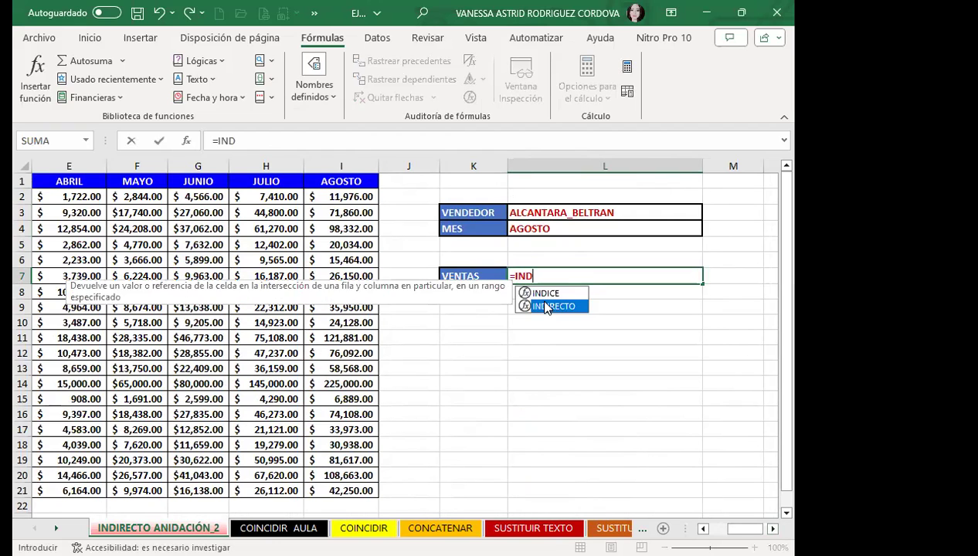
{"action": "double_click", "coordinate": [546, 307]}
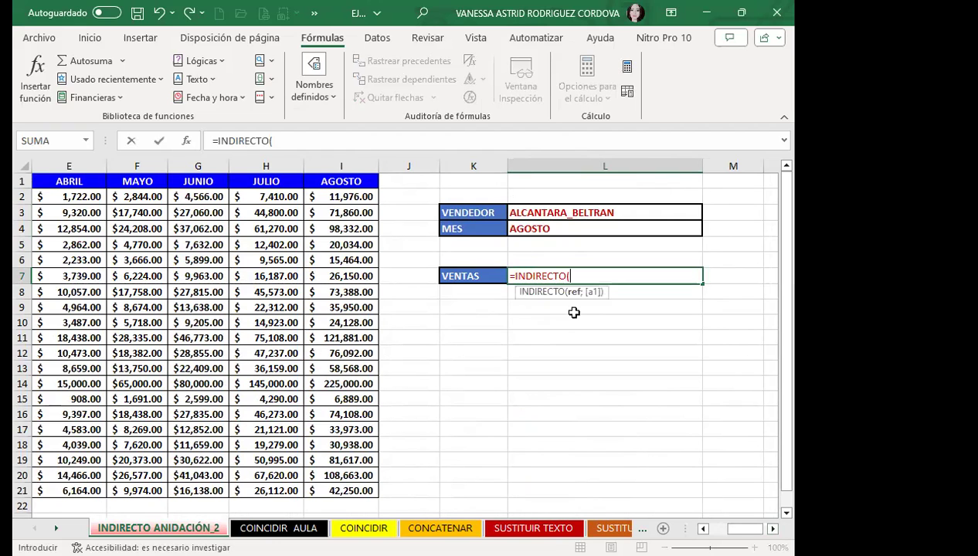
{"action": "left_click", "coordinate": [563, 211]}
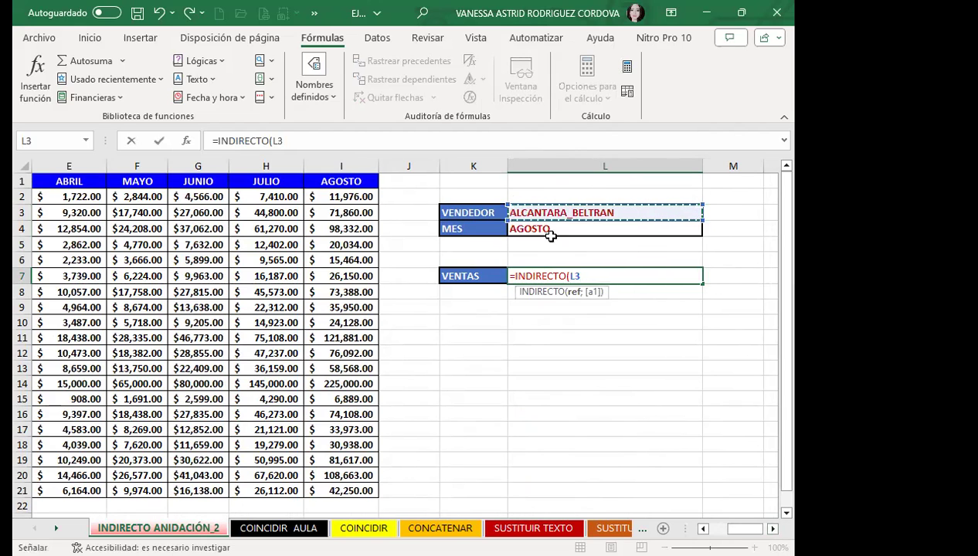
{"action": "type", "text": ") I"}
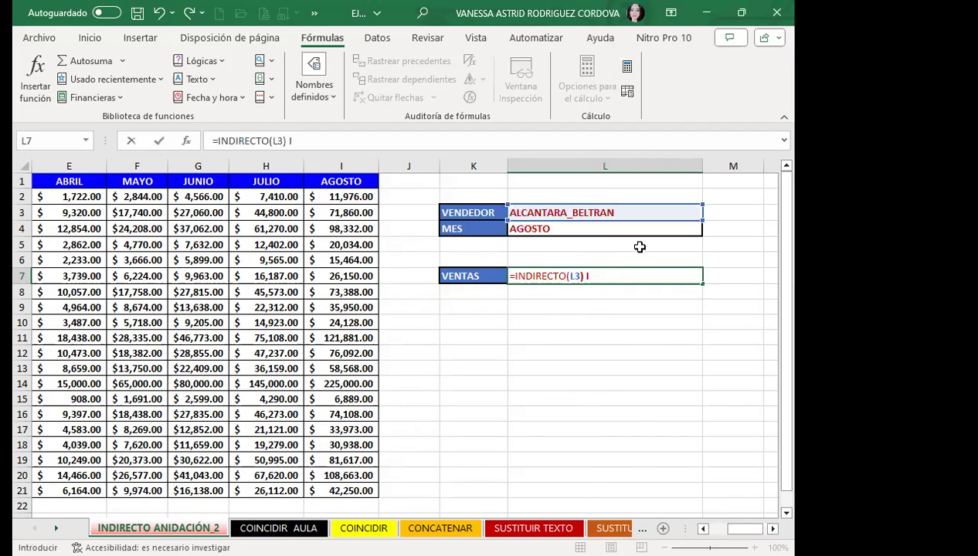
{"action": "type", "text": "N"}
{"action": "left_click", "coordinate": [623, 309]}
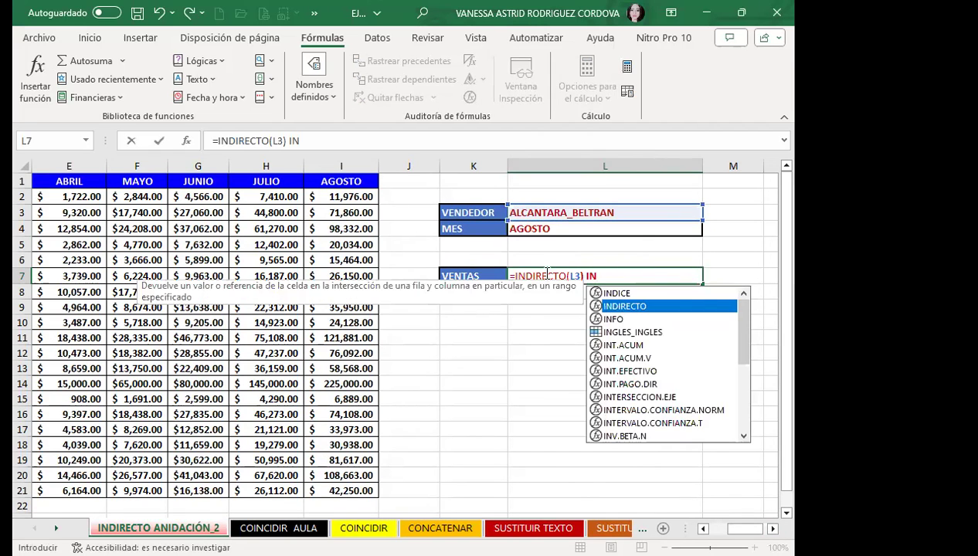
{"action": "key", "text": "Tab"}
{"action": "left_click", "coordinate": [548, 227]}
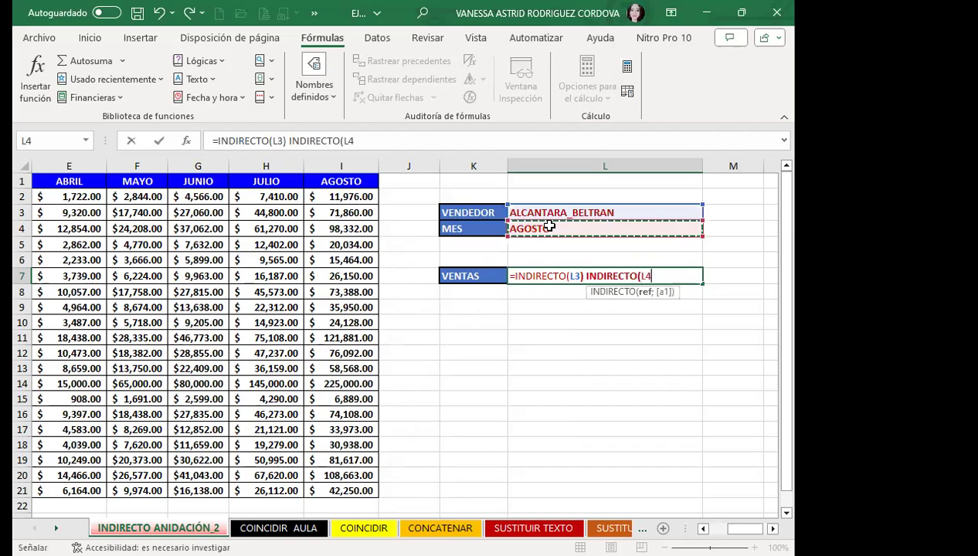
{"action": "type", "text": ")"}
{"action": "key", "text": "Return"}
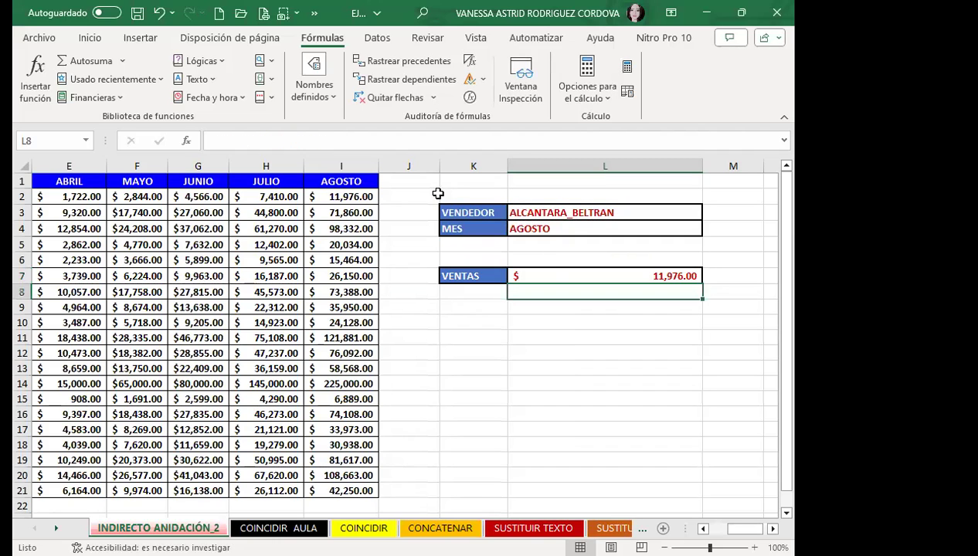
- Look at the VENTAS formula in L7, then set MES in L4 to MARZO
{"action": "left_click", "coordinate": [550, 271]}
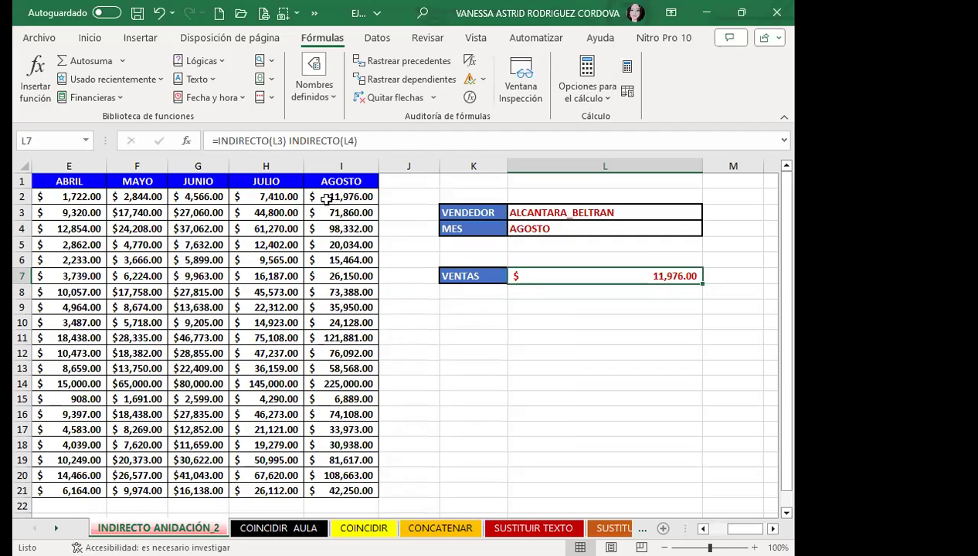
{"action": "left_click", "coordinate": [548, 228]}
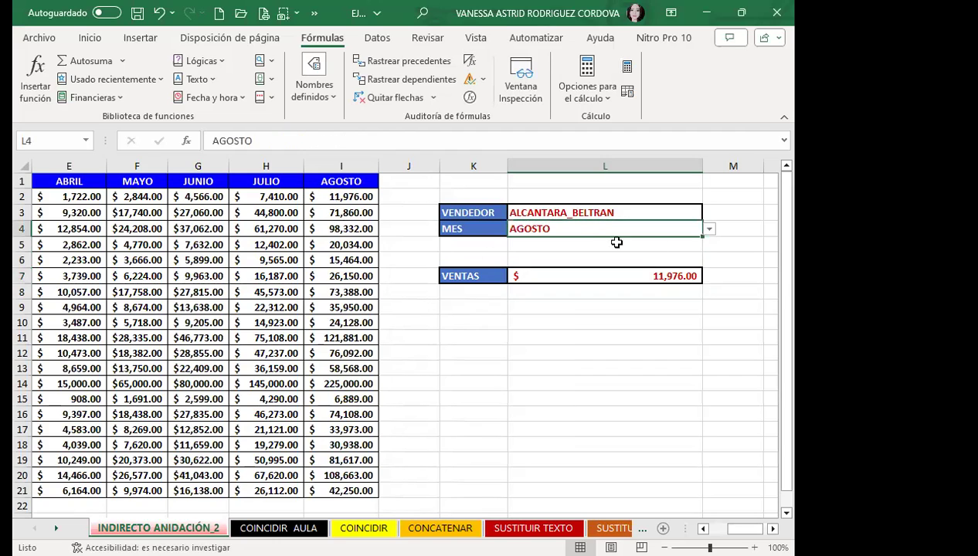
{"action": "left_click", "coordinate": [708, 230]}
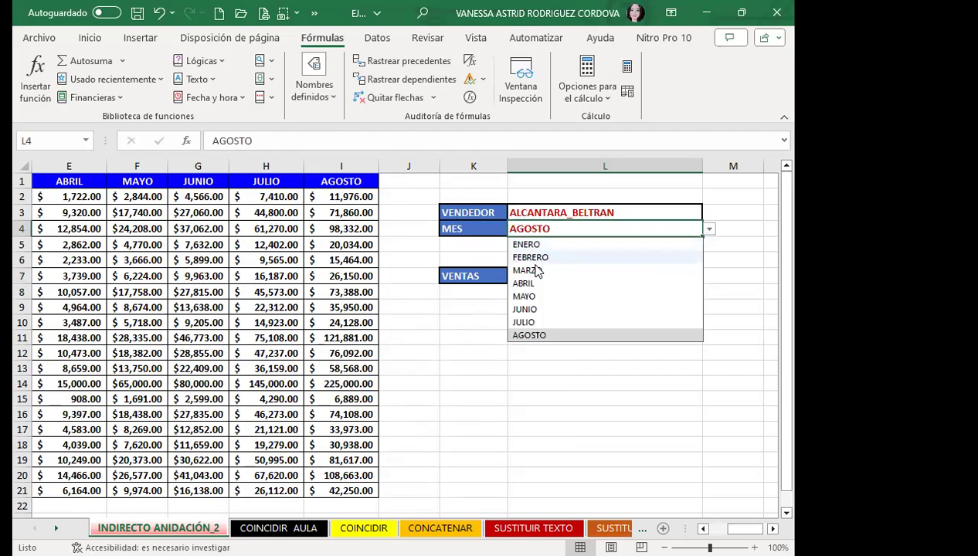
{"action": "key", "text": "Return"}
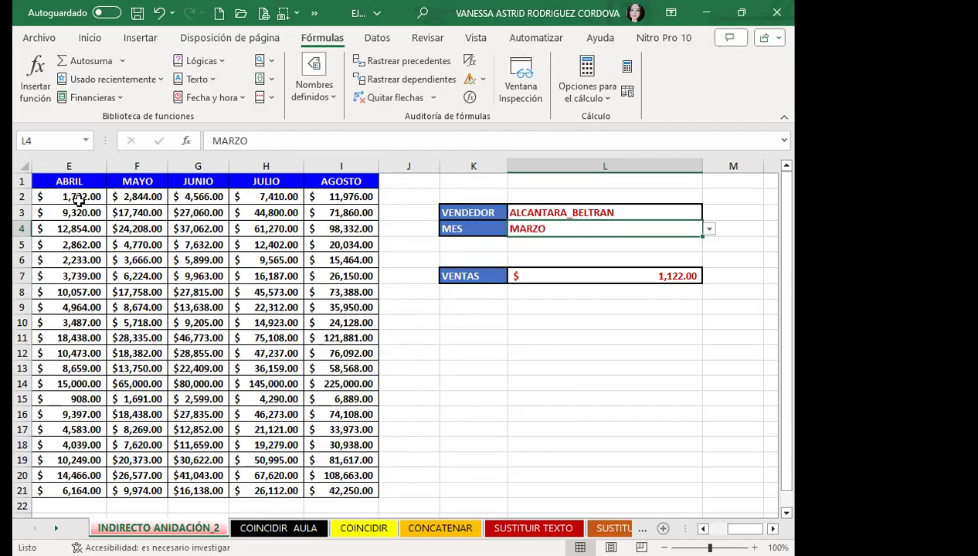
- Change MES to ABRIL and check that VENTAS now shows $1,722.00
{"action": "left_click", "coordinate": [711, 229]}
{"action": "left_click", "coordinate": [699, 229]}
{"action": "left_click", "coordinate": [710, 229]}
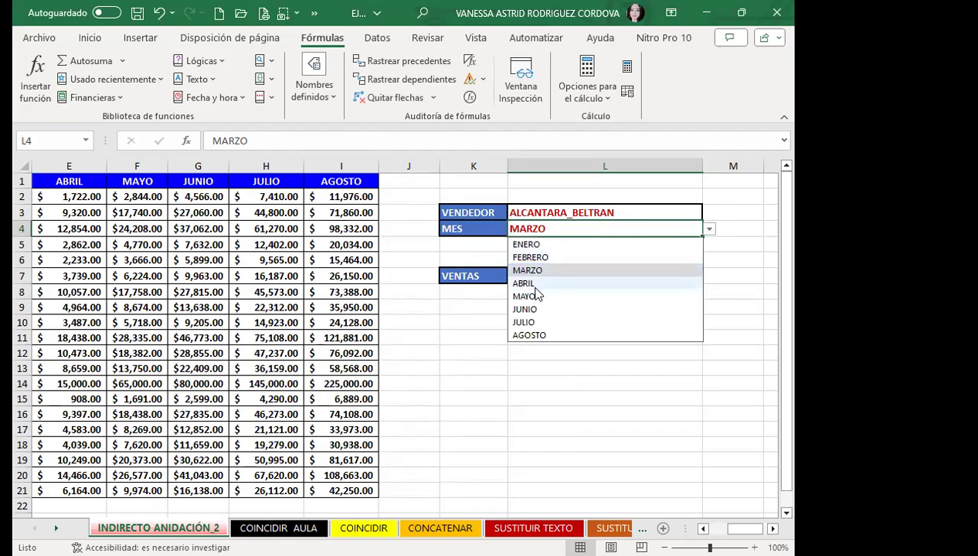
{"action": "left_click", "coordinate": [529, 282]}
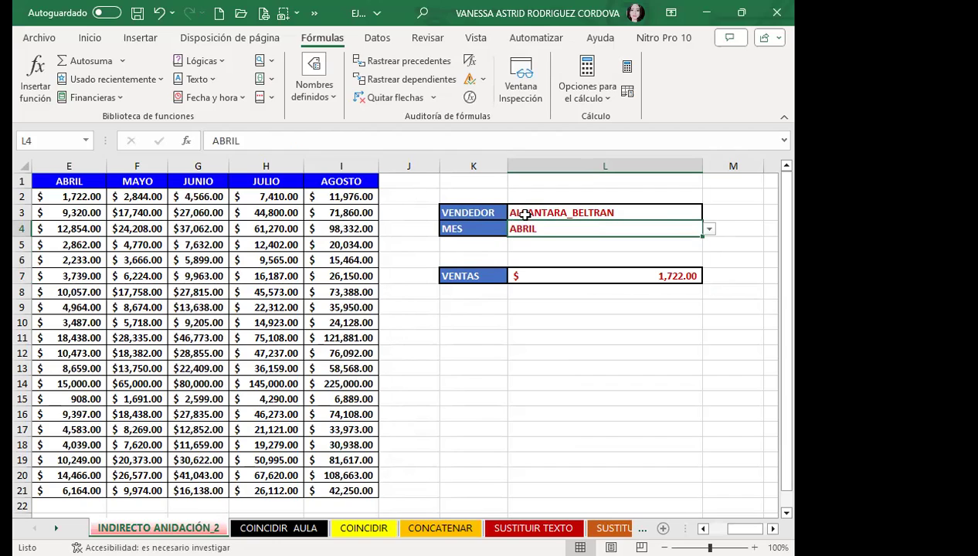
{"action": "left_click", "coordinate": [547, 274]}
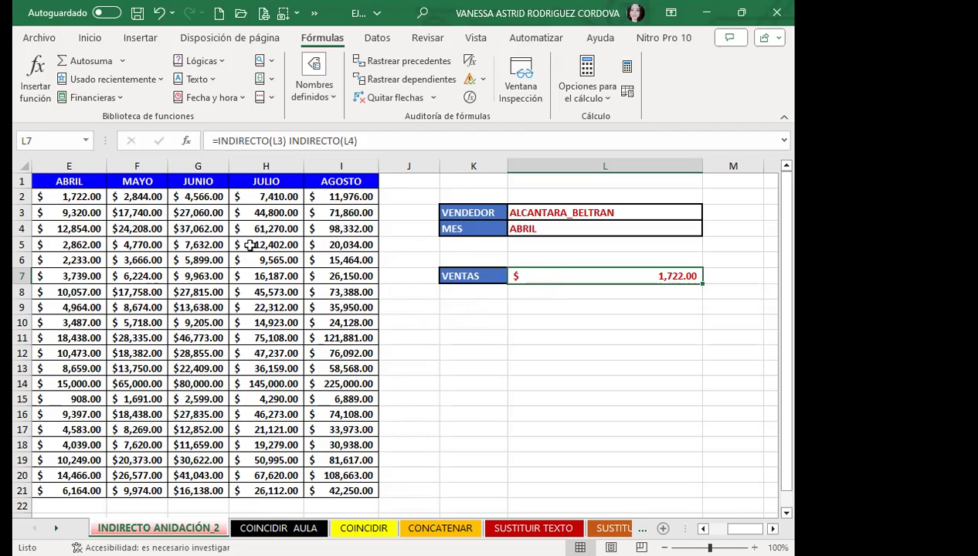
- Walk through the vendor cell L3, the month cell L4, then the VENTAS formula in L7
{"action": "left_click", "coordinate": [540, 232]}
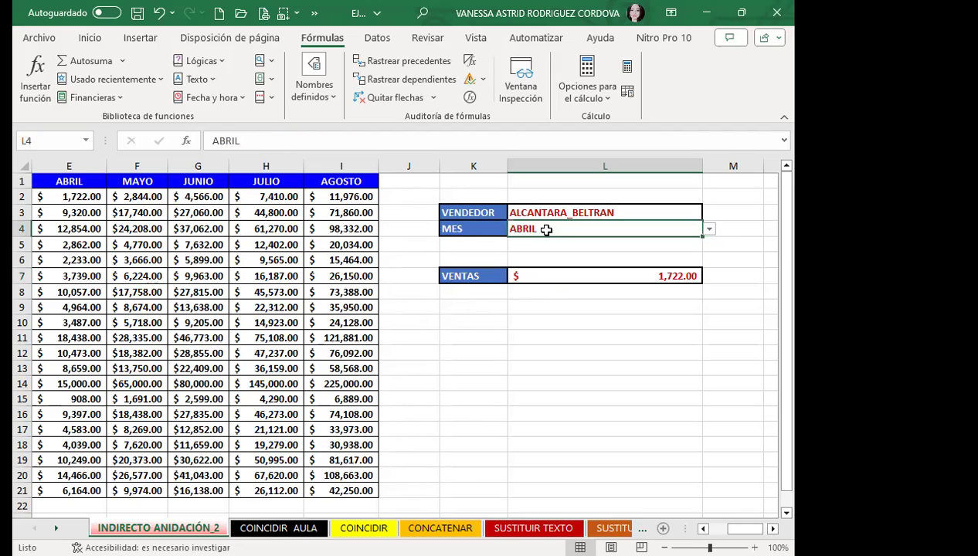
{"action": "left_click", "coordinate": [540, 205]}
{"action": "left_click", "coordinate": [551, 228]}
{"action": "left_click", "coordinate": [548, 273]}
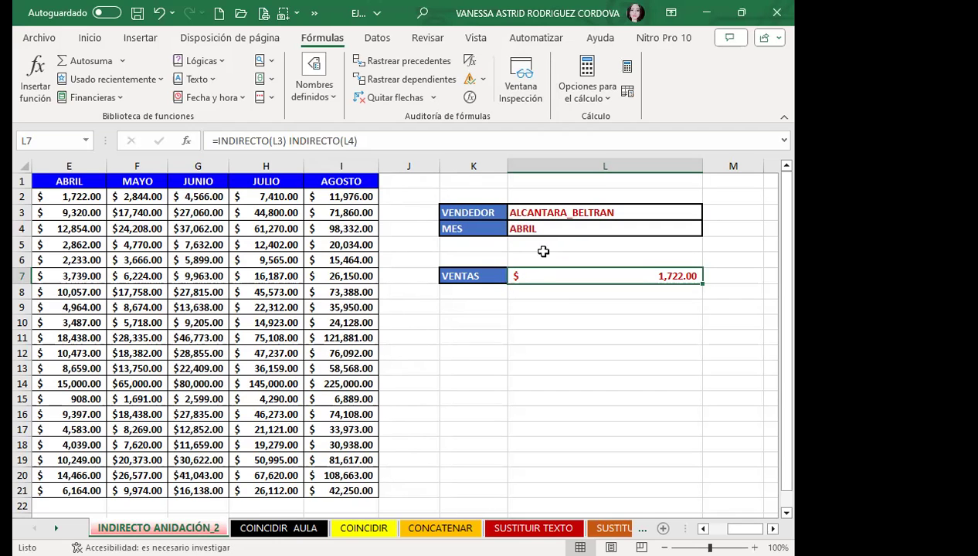
- Return repeatedly to L7 to review the =INDIRECTO(L3) INDIRECTO(L4) formula
{"action": "left_click", "coordinate": [543, 252]}
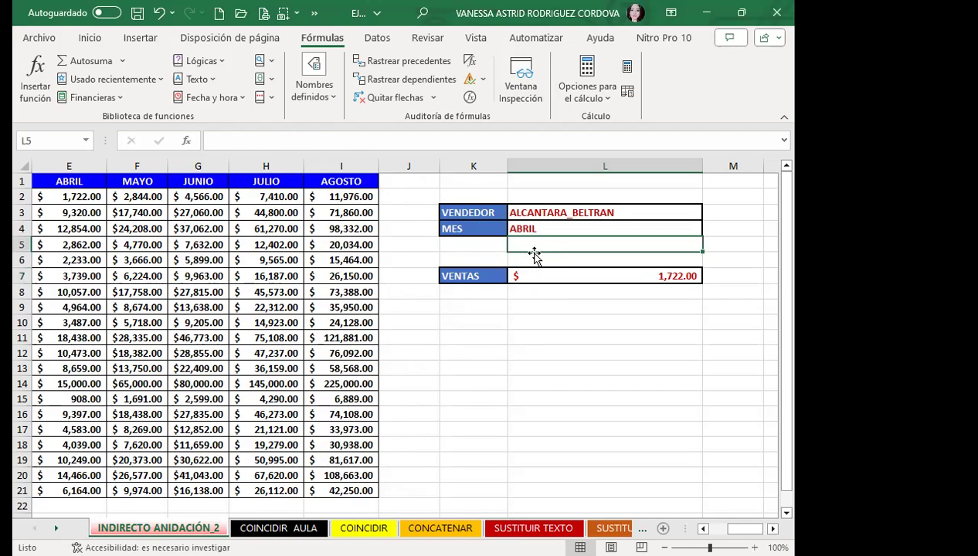
{"action": "left_click", "coordinate": [528, 261]}
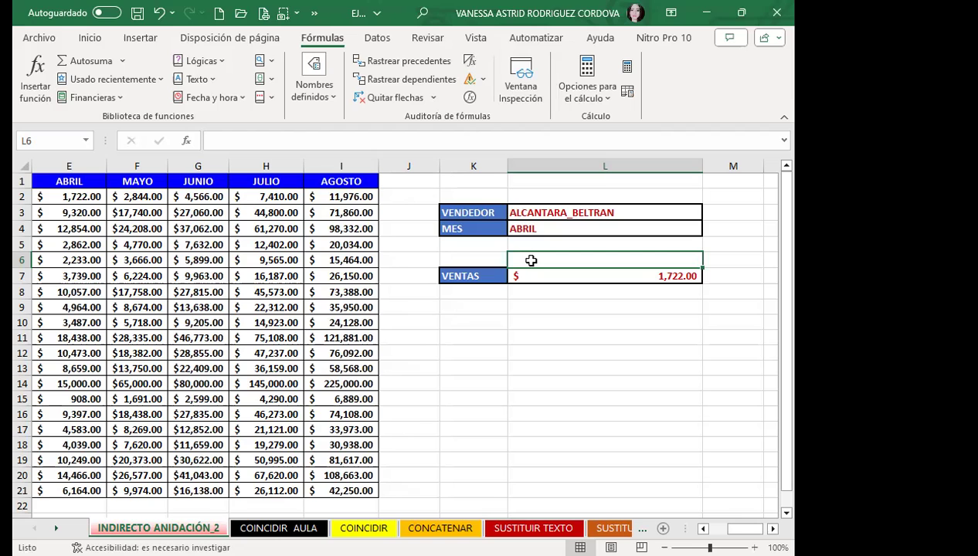
{"action": "left_click", "coordinate": [528, 277]}
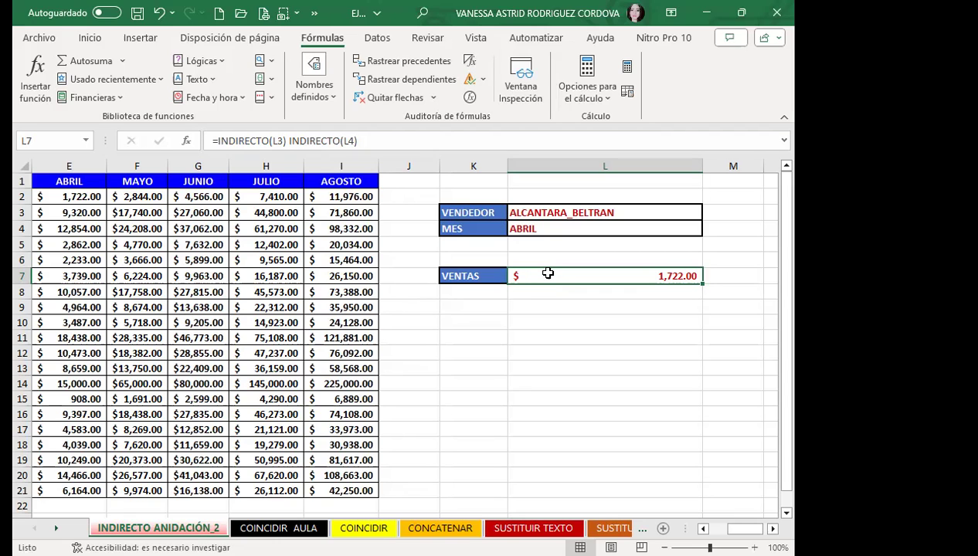
{"action": "left_click", "coordinate": [541, 307]}
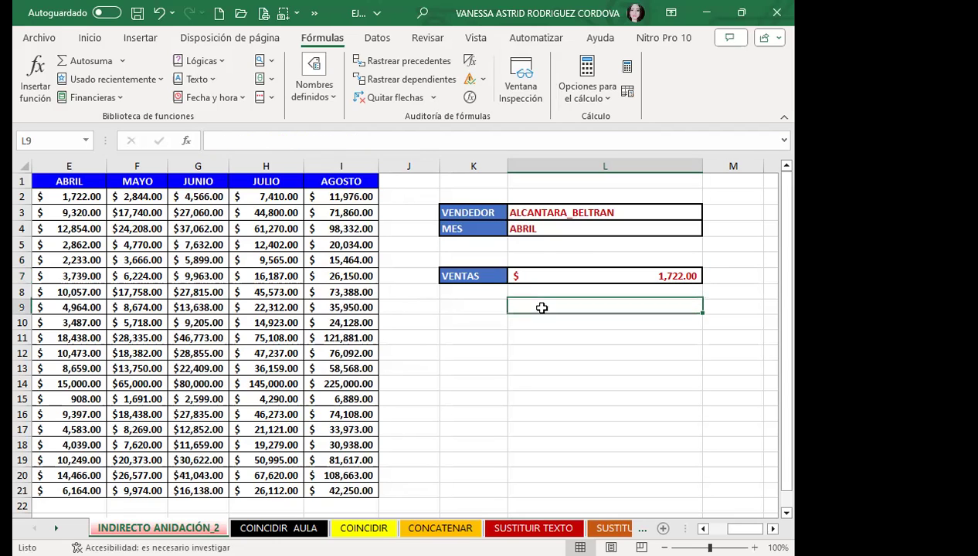
{"action": "left_click", "coordinate": [546, 276]}
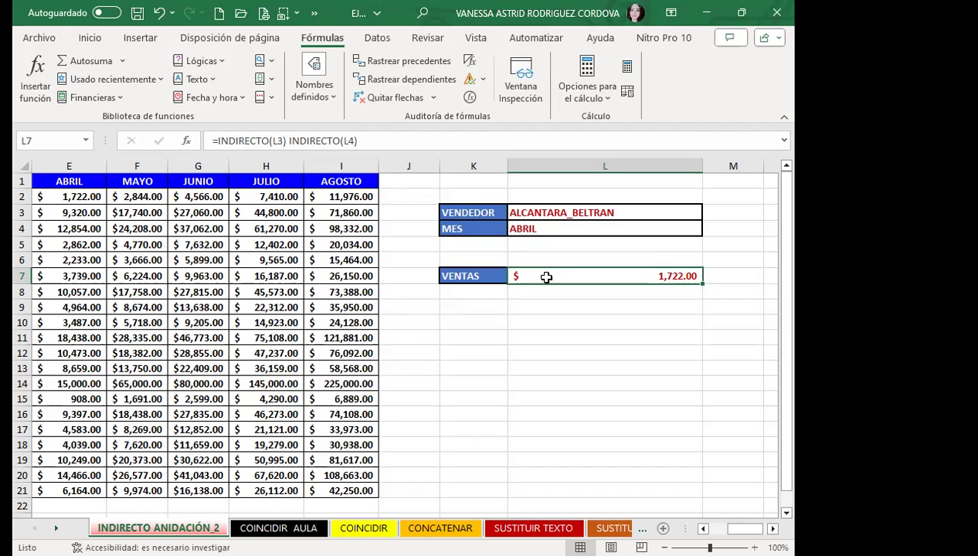
{"action": "left_click", "coordinate": [546, 293]}
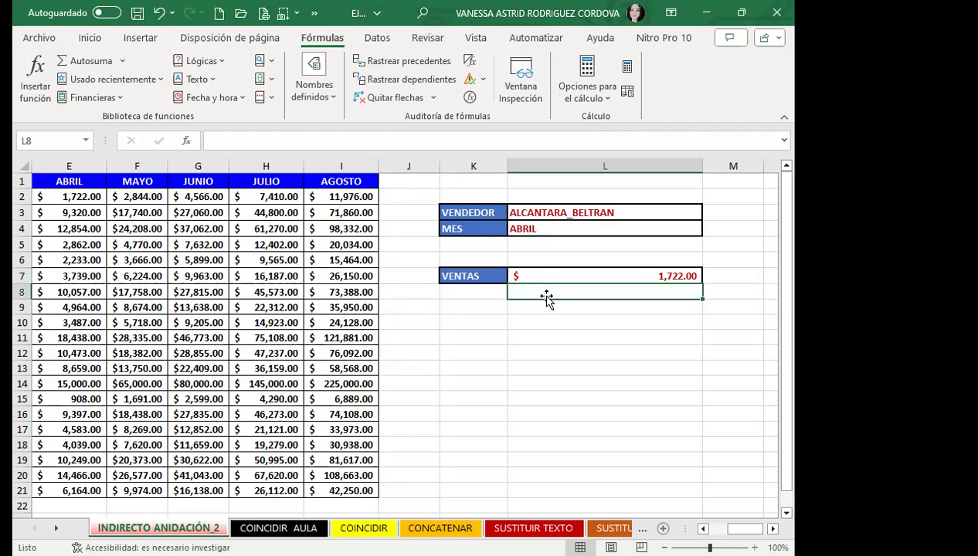
{"action": "left_click", "coordinate": [553, 277]}
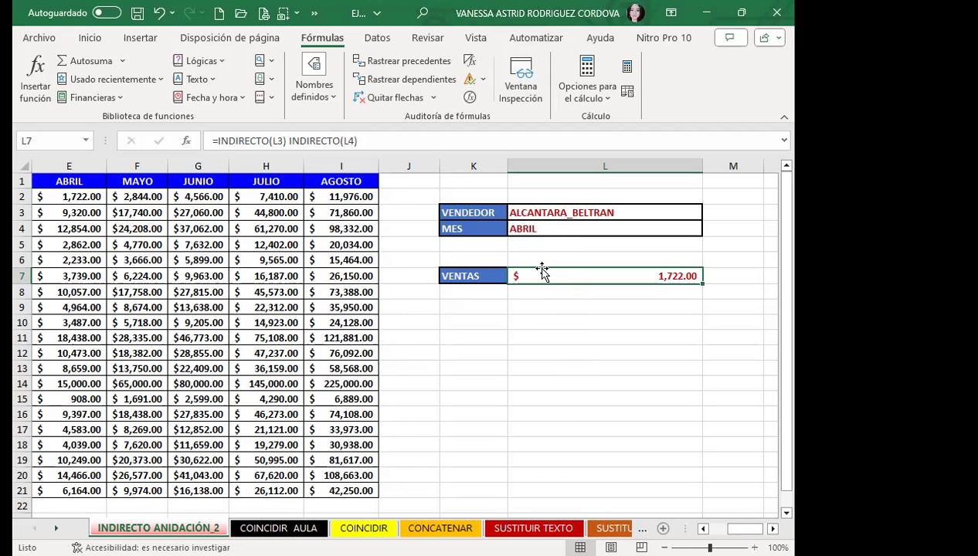
- Open L4's month list, keep ABRIL, and return to the vendor cell
{"action": "left_click", "coordinate": [552, 230]}
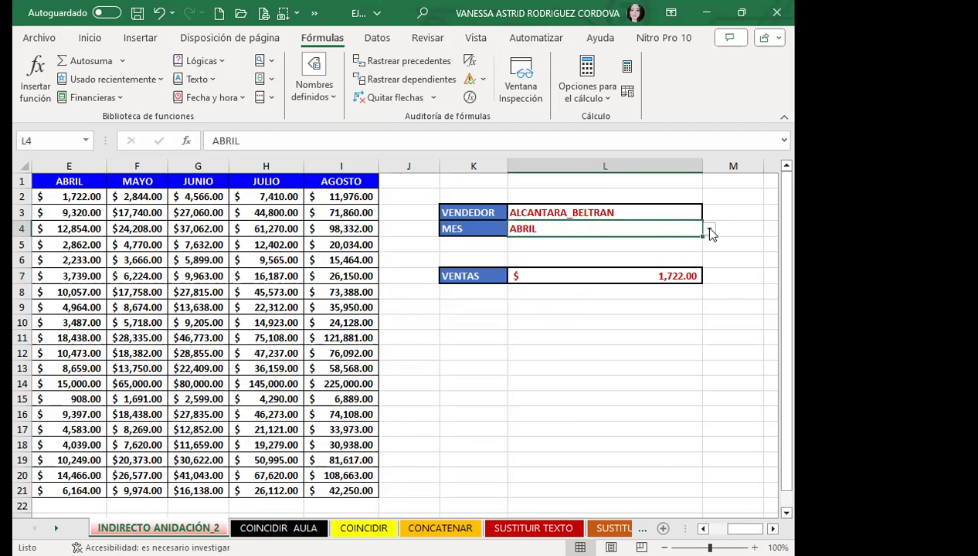
{"action": "left_click", "coordinate": [709, 230]}
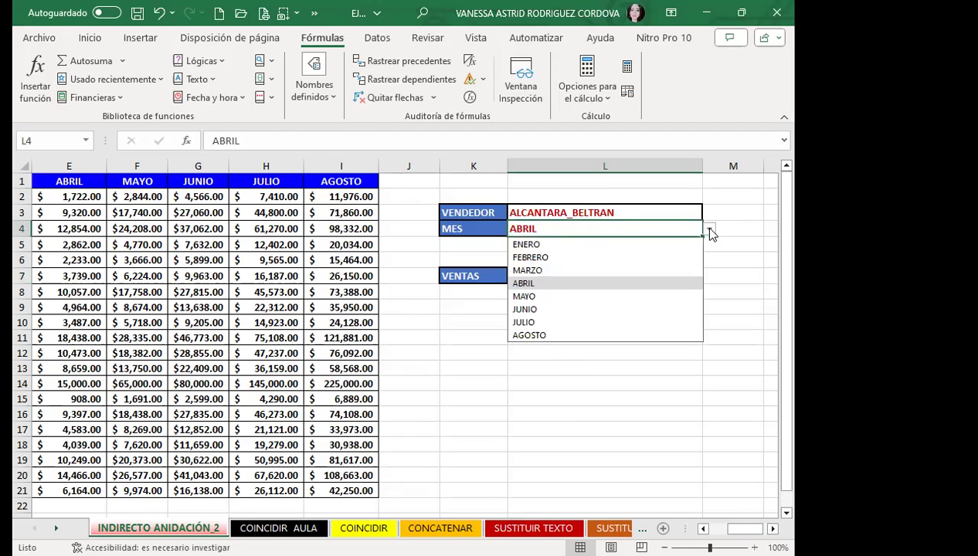
{"action": "left_click", "coordinate": [670, 210]}
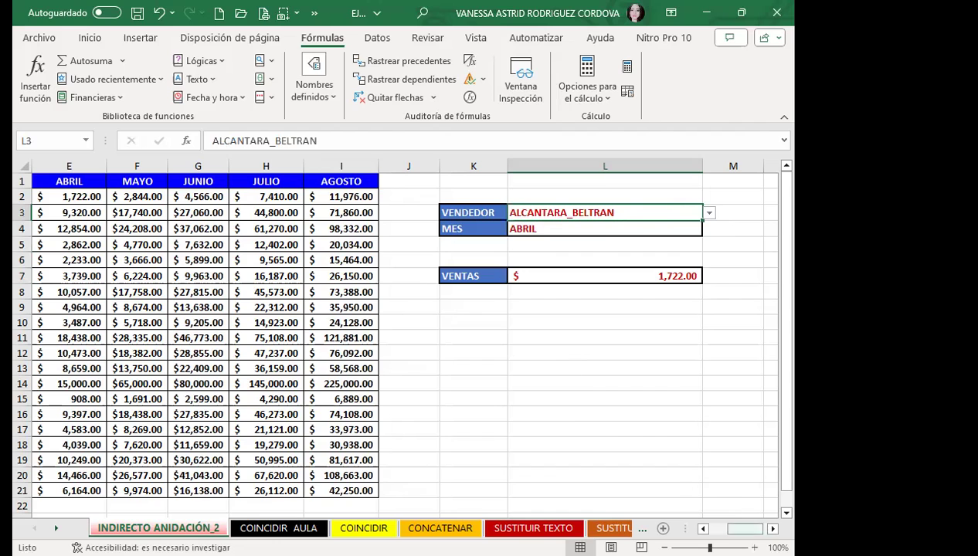
{"action": "left_click_drag", "start_coordinate": [747, 528], "coordinate": [734, 529]}
{"action": "left_click", "coordinate": [214, 211]}
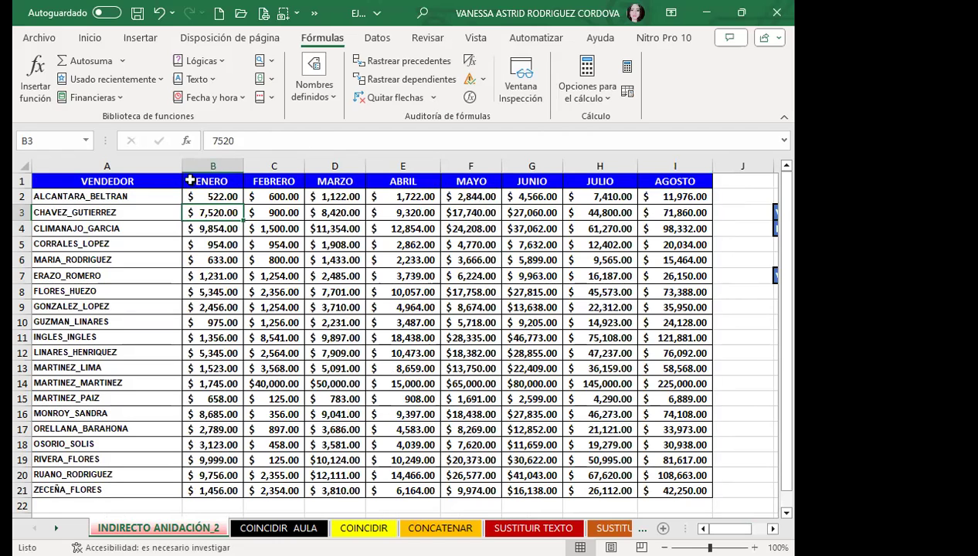
{"action": "mouse_move", "coordinate": [213, 180]}
{"action": "left_mouse_down"}
{"action": "mouse_move", "coordinate": [711, 411]}
{"action": "mouse_move", "coordinate": [659, 441]}
{"action": "mouse_move", "coordinate": [659, 475]}
{"action": "left_mouse_up"}
{"action": "scroll", "coordinate": [323, 247], "scroll_direction": "up", "scroll_amount": 1}
{"action": "left_click", "coordinate": [301, 94]}
{"action": "left_click", "coordinate": [308, 143]}
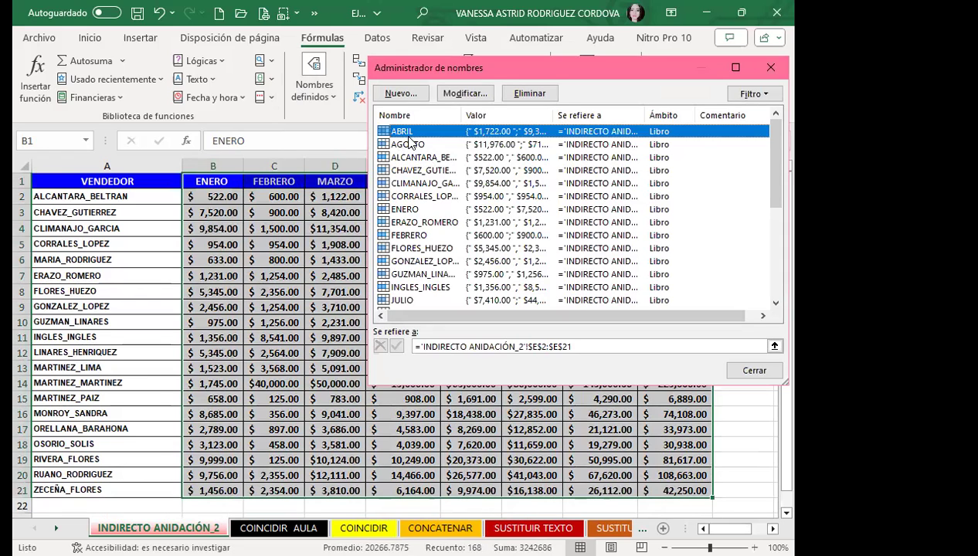
{"action": "left_click_drag", "start_coordinate": [553, 115], "coordinate": [755, 116]}
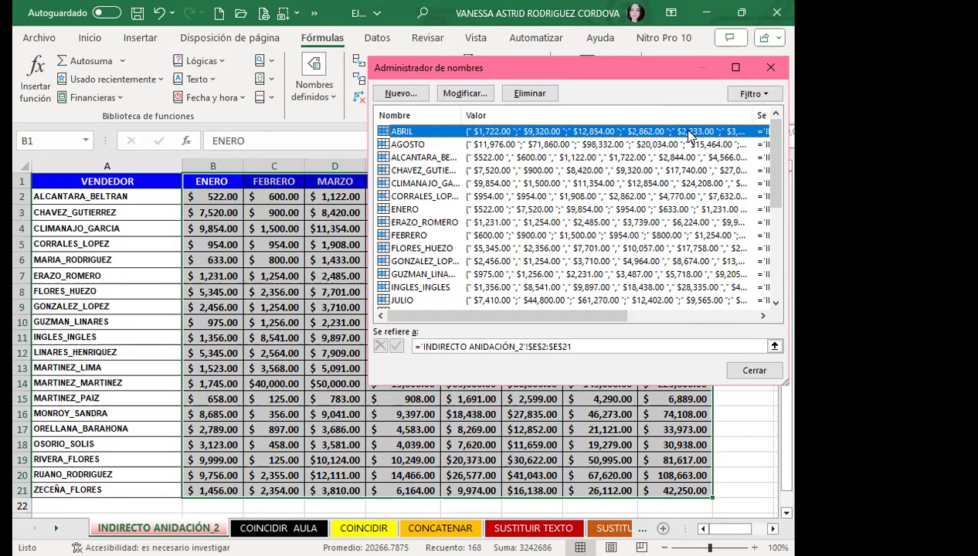
{"action": "scroll", "coordinate": [448, 220], "scroll_direction": "down", "scroll_amount": 2}
{"action": "scroll", "coordinate": [447, 251], "scroll_direction": "down", "scroll_amount": 2}
{"action": "scroll", "coordinate": [442, 268], "scroll_direction": "down", "scroll_amount": 1}
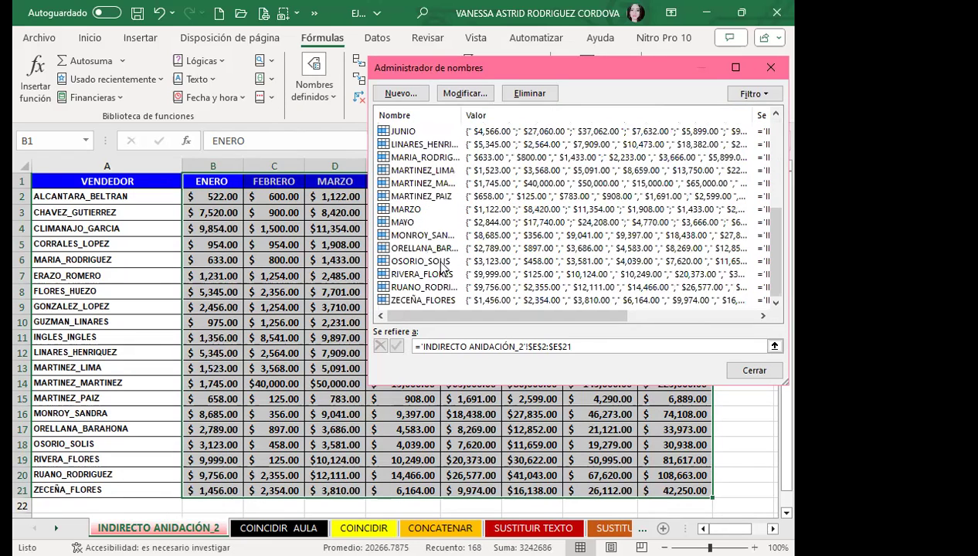
{"action": "left_click", "coordinate": [405, 235]}
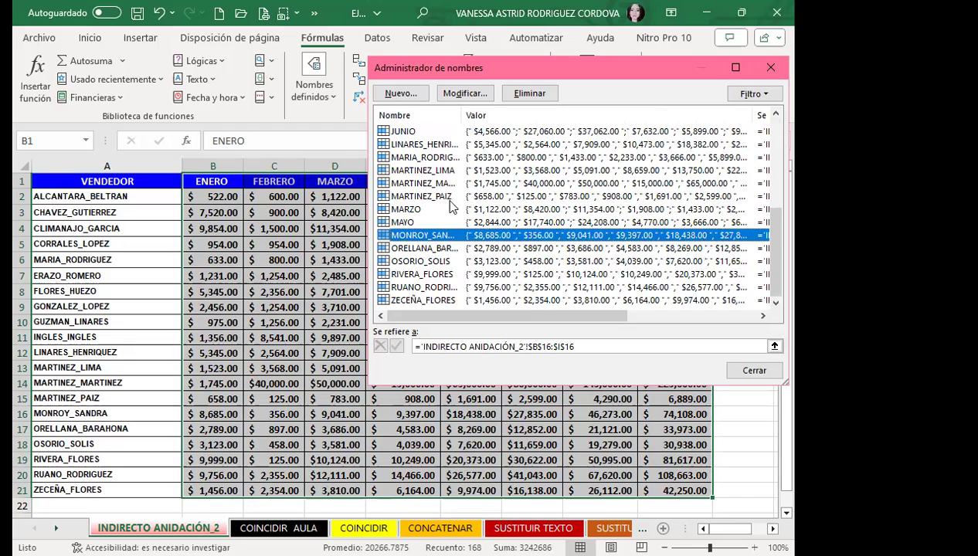
{"action": "scroll", "coordinate": [448, 206], "scroll_direction": "up", "scroll_amount": 2}
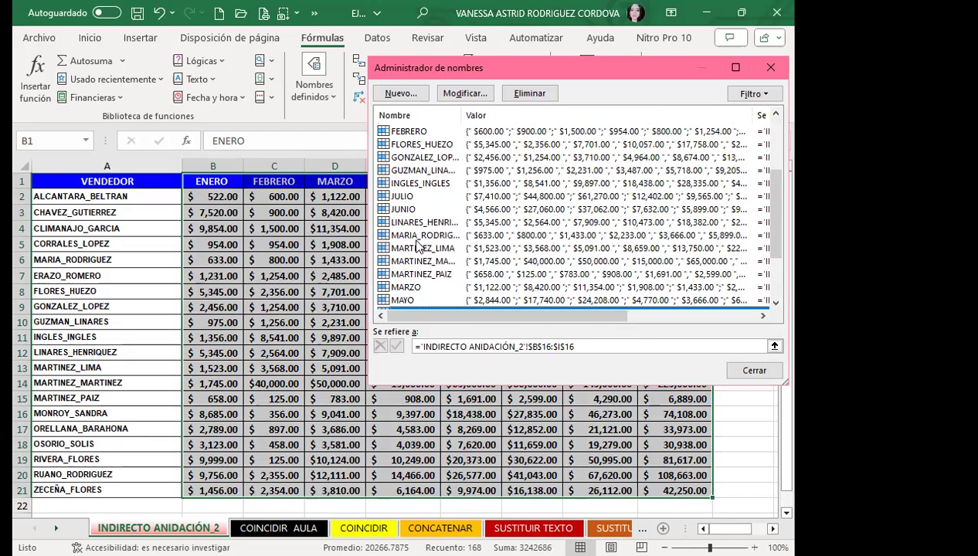
{"action": "scroll", "coordinate": [418, 247], "scroll_direction": "down", "scroll_amount": 2}
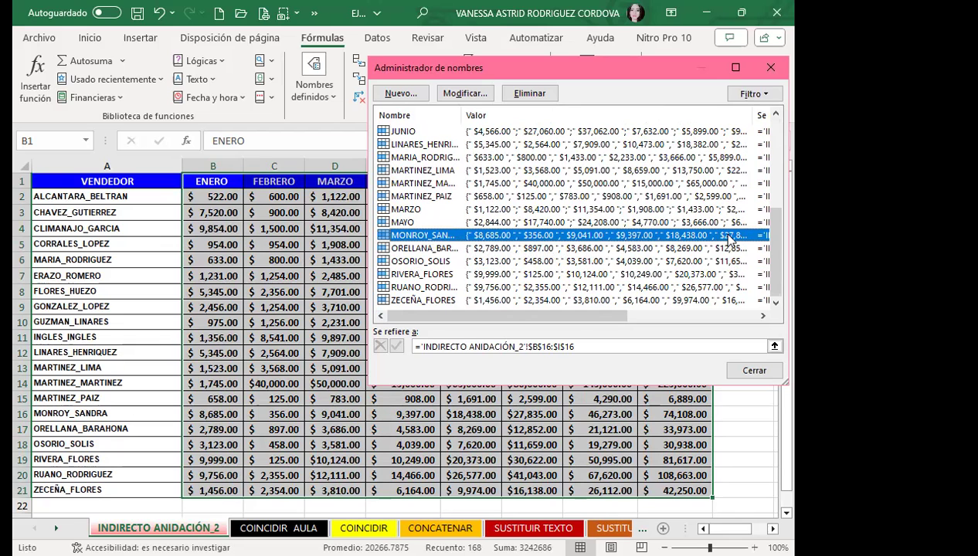
{"action": "left_click_drag", "start_coordinate": [579, 309], "coordinate": [680, 310]}
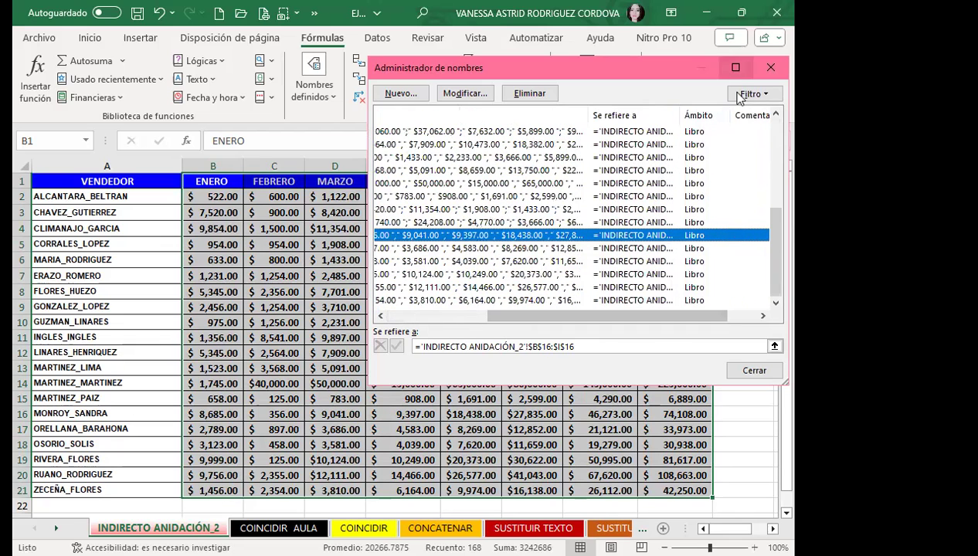
{"action": "key", "text": "Escape"}
{"action": "left_click", "coordinate": [378, 258]}
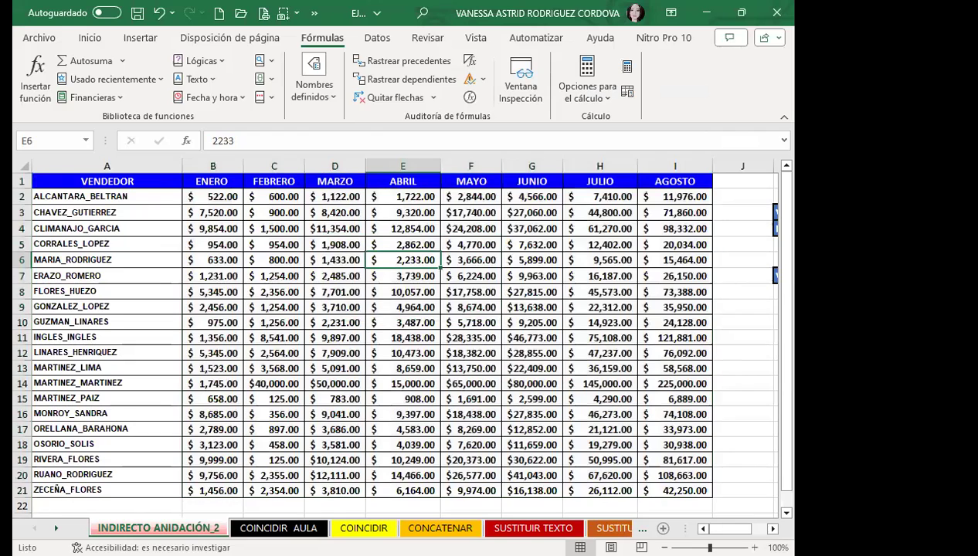
- Set VENDEDOR to MARIA_RODRIGUEZ and MES to JUNIO from their dropdowns
{"action": "scroll", "coordinate": [764, 523], "scroll_direction": "right", "scroll_amount": 3}
{"action": "left_click", "coordinate": [627, 272]}
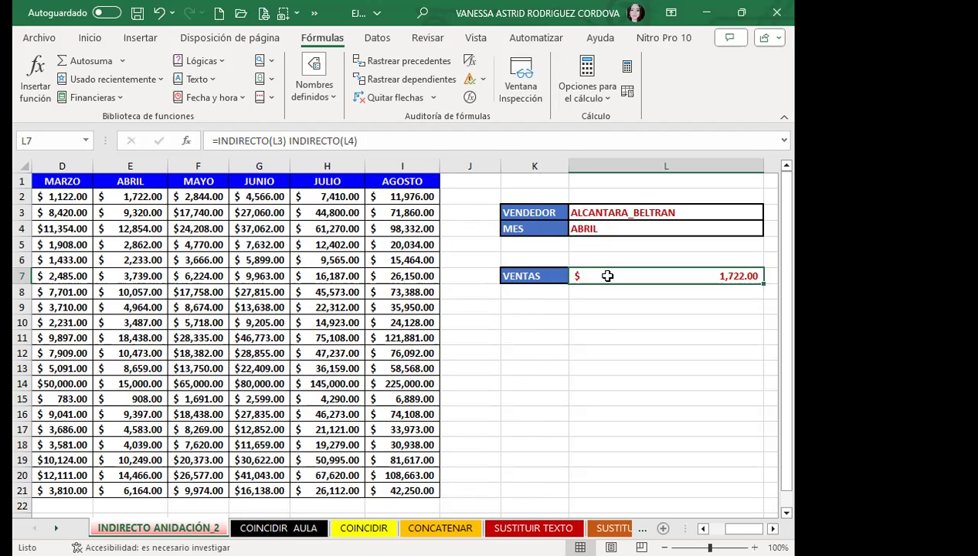
{"action": "left_click", "coordinate": [705, 212]}
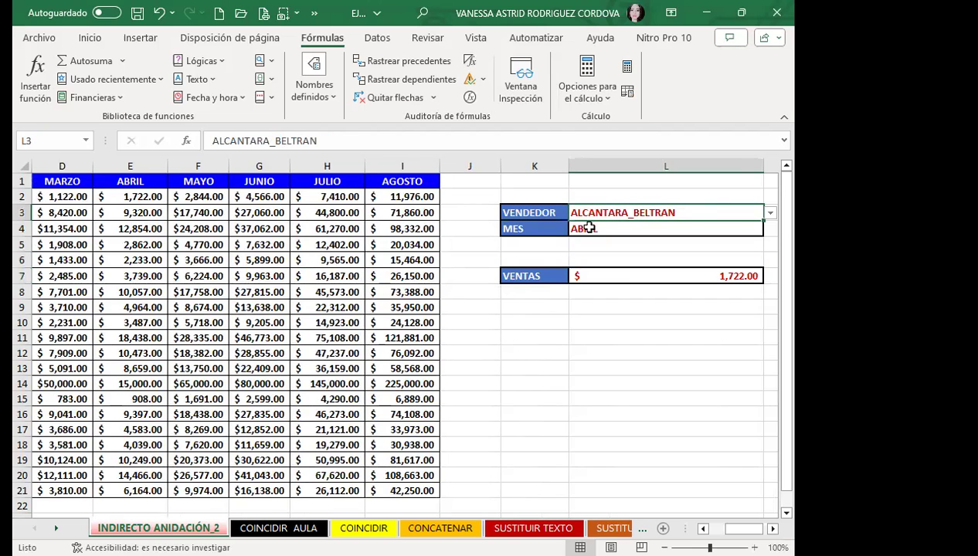
{"action": "left_click", "coordinate": [771, 214]}
{"action": "left_click", "coordinate": [658, 279]}
{"action": "left_click", "coordinate": [722, 230]}
{"action": "left_click", "coordinate": [769, 230]}
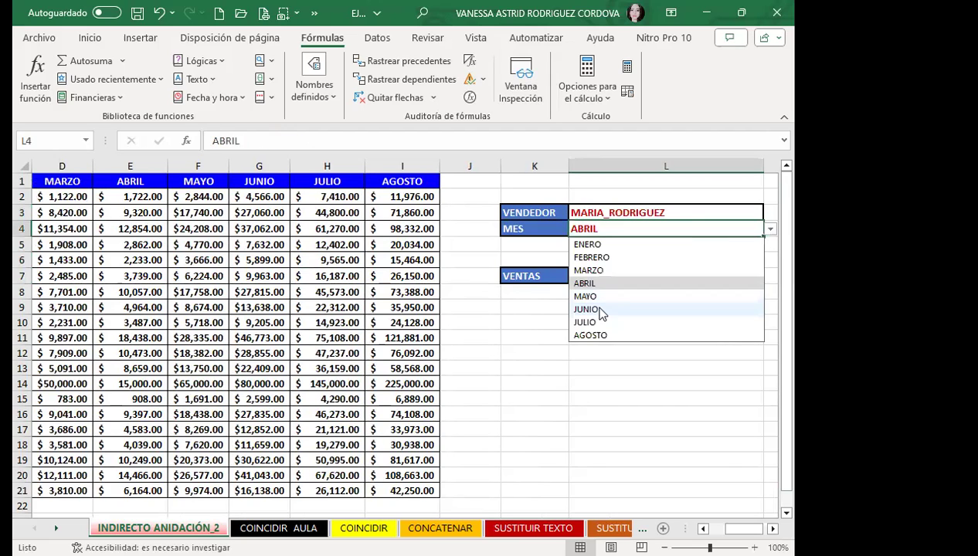
{"action": "left_click", "coordinate": [592, 307]}
- Confirm VENTAS shows 5,899.00, then select the Posición cell C9 on COINCIDIR AULA
{"action": "left_click", "coordinate": [605, 274]}
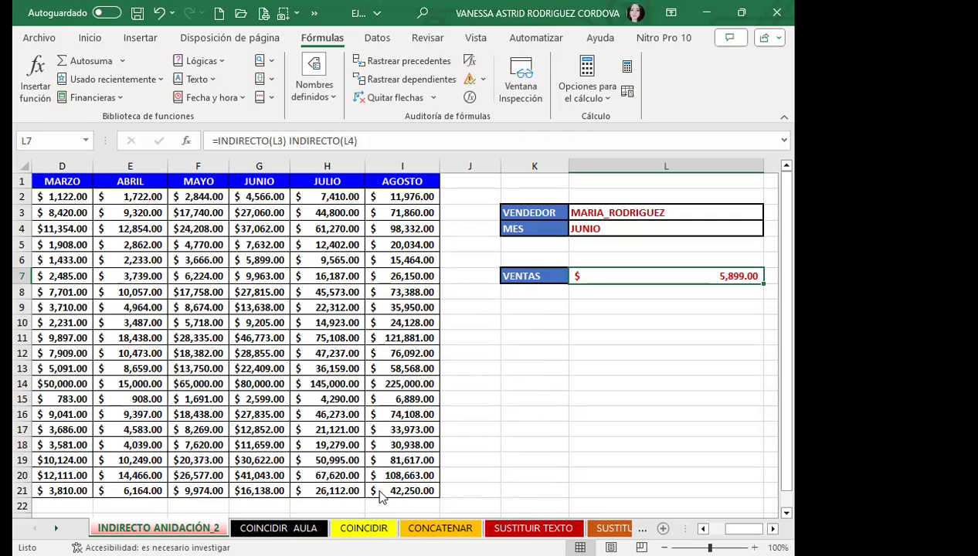
{"action": "key", "text": "ctrl+Page_Down"}
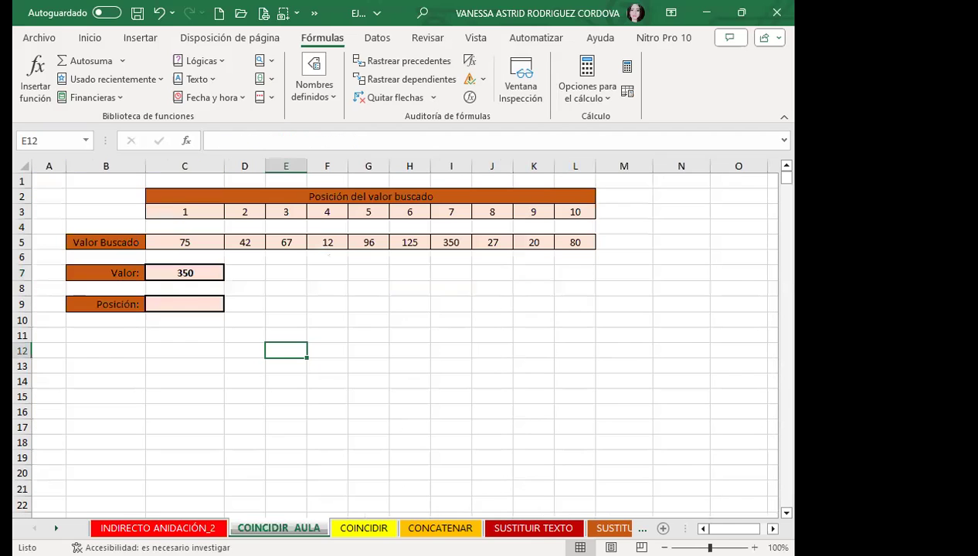
{"action": "left_click", "coordinate": [189, 306]}
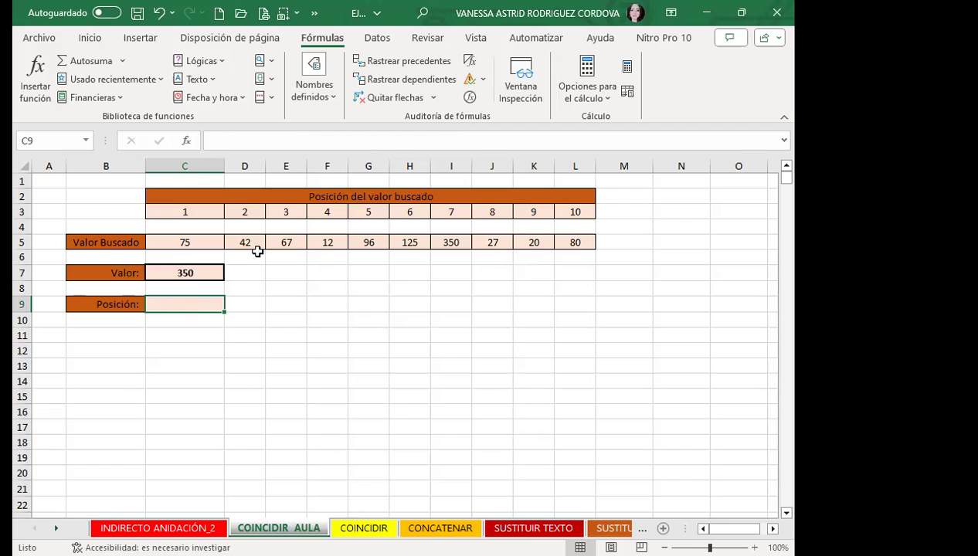
- Point out the first searched value 75 and the position numbers 1 to 10 in row 3
{"action": "left_click", "coordinate": [200, 241]}
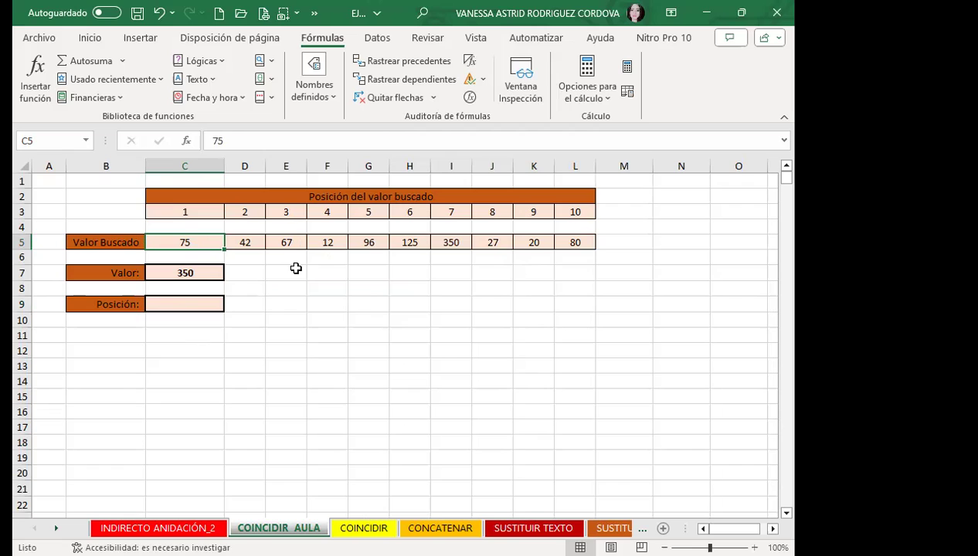
{"action": "left_click", "coordinate": [160, 213]}
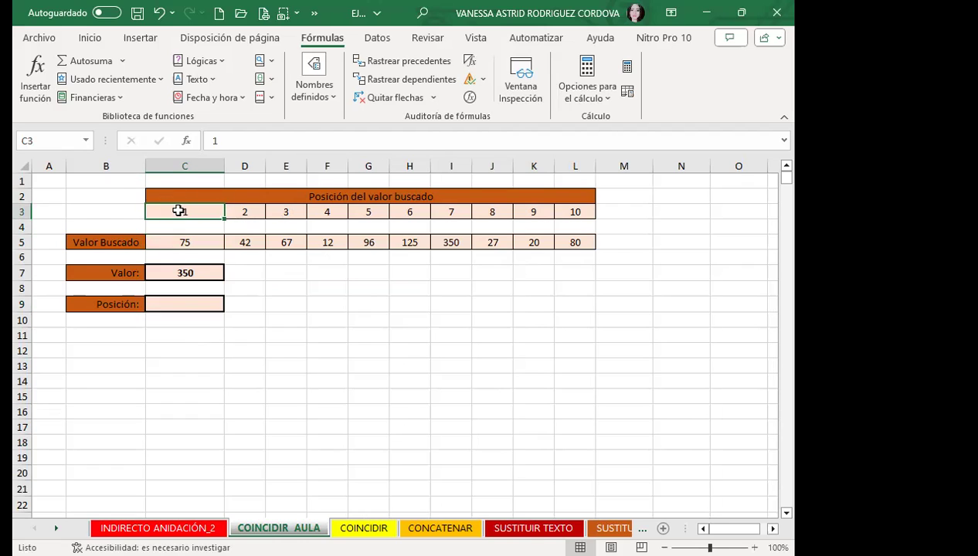
{"action": "left_click_drag", "start_coordinate": [212, 212], "coordinate": [572, 212]}
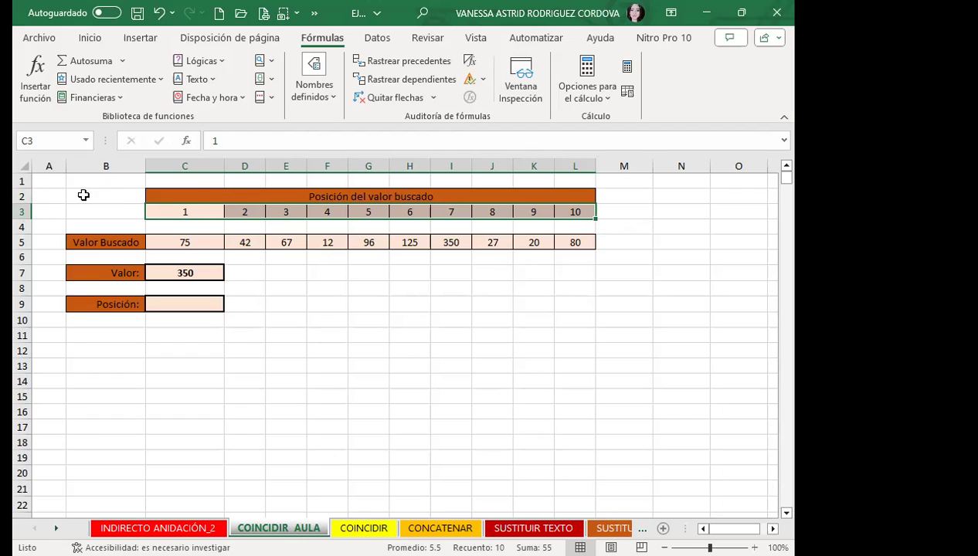
{"action": "left_click", "coordinate": [206, 212]}
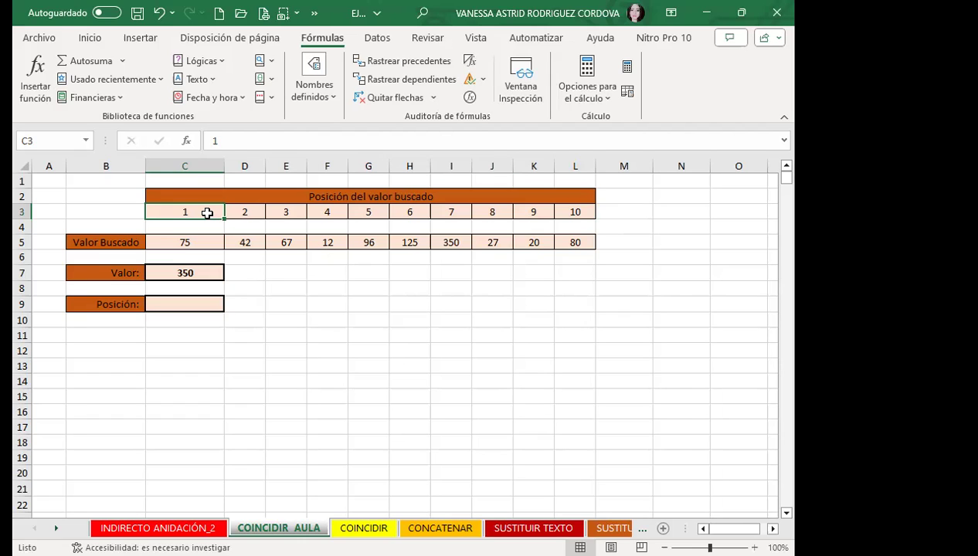
- Indicate the lookup value 350, then begin typing =COIN in the Posición cell C9
{"action": "left_click", "coordinate": [193, 272]}
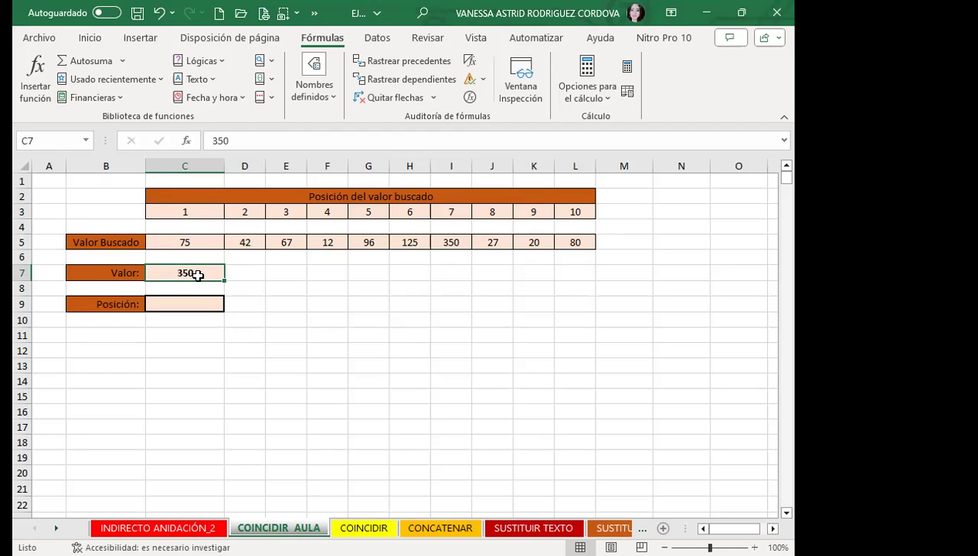
{"action": "left_click", "coordinate": [186, 300]}
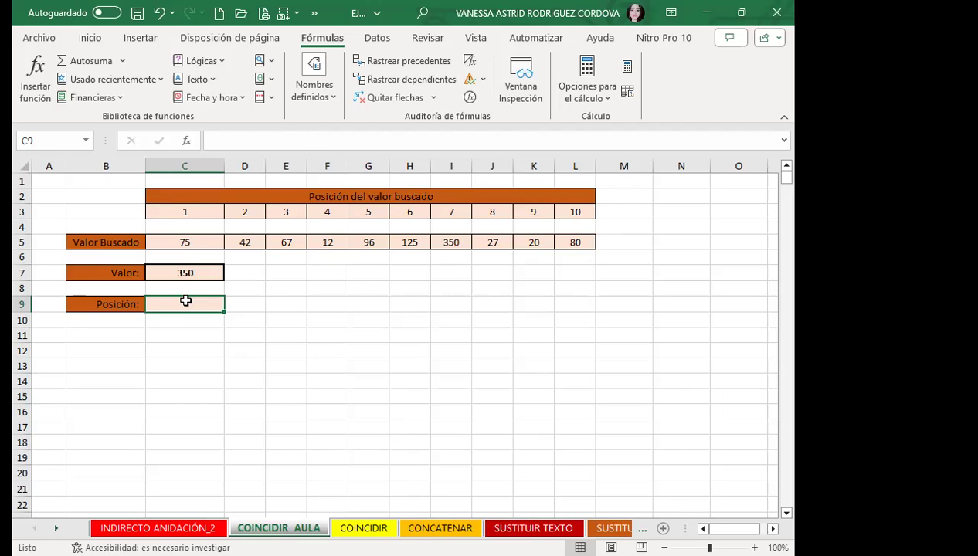
{"action": "type", "text": "=C"}
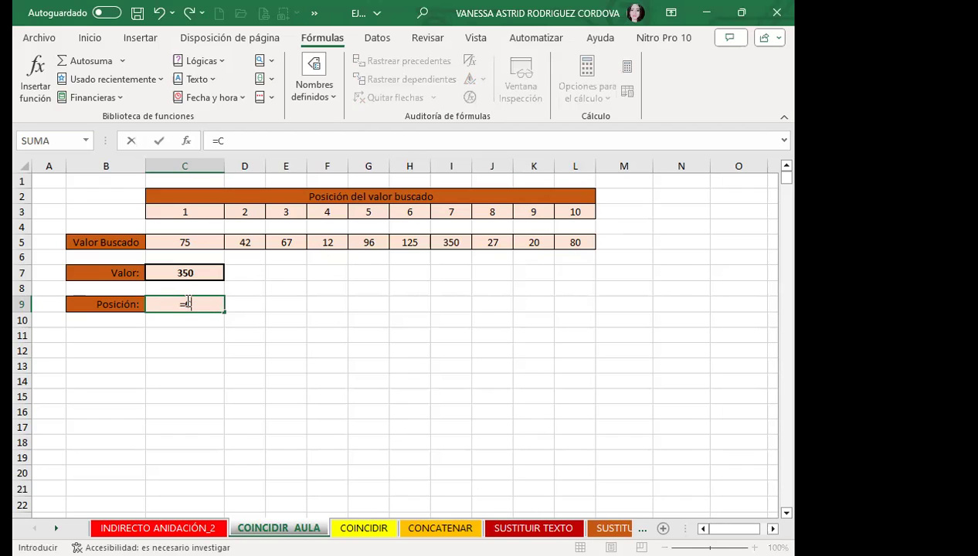
{"action": "type", "text": "OIN"}
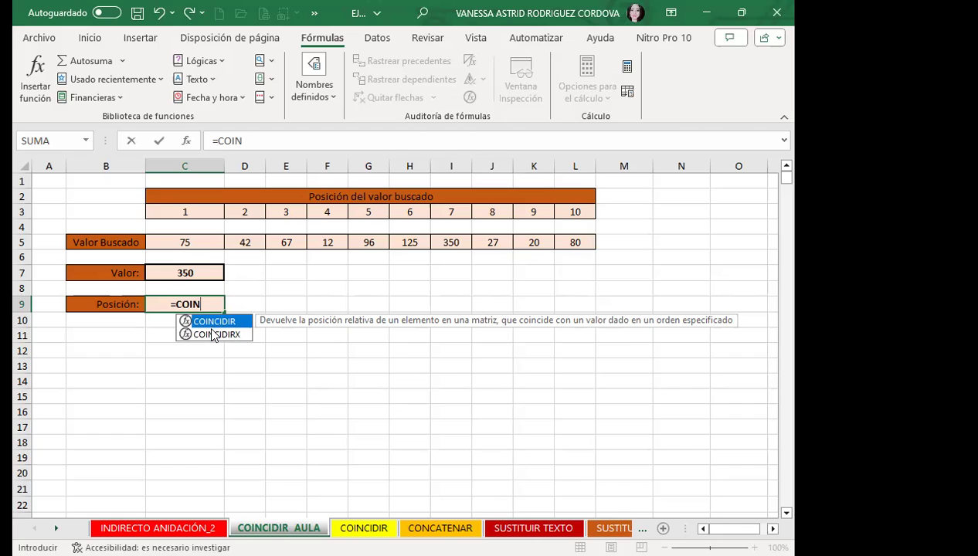
- Complete =COINCIDIR(C7;C5:L5;0) in C9 so it returns position 7 for the value 350
{"action": "key", "text": "Tab"}
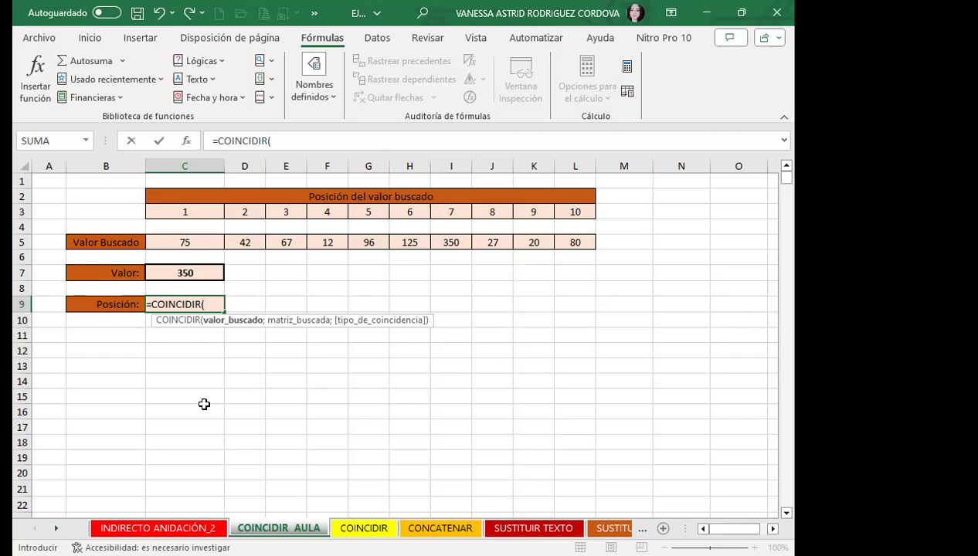
{"action": "left_click", "coordinate": [210, 272]}
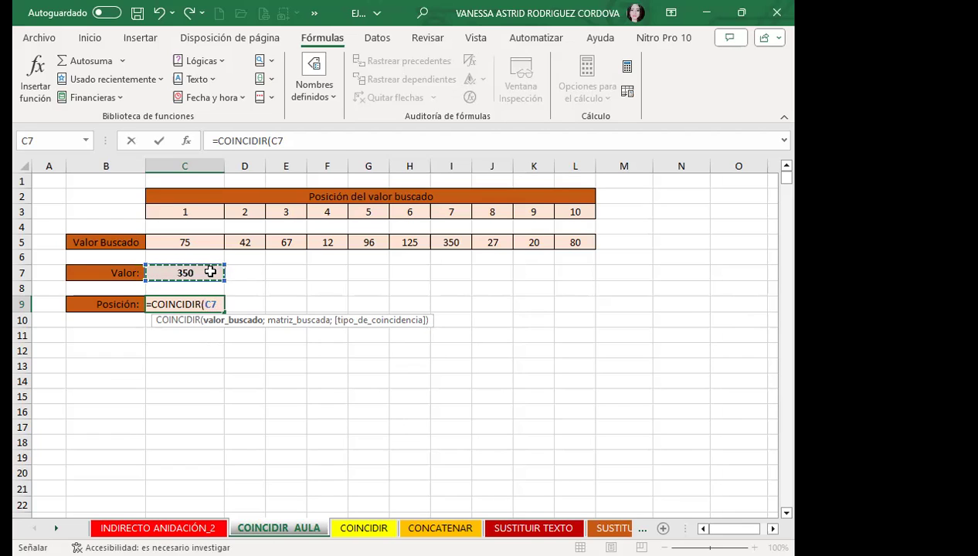
{"action": "type", "text": ";"}
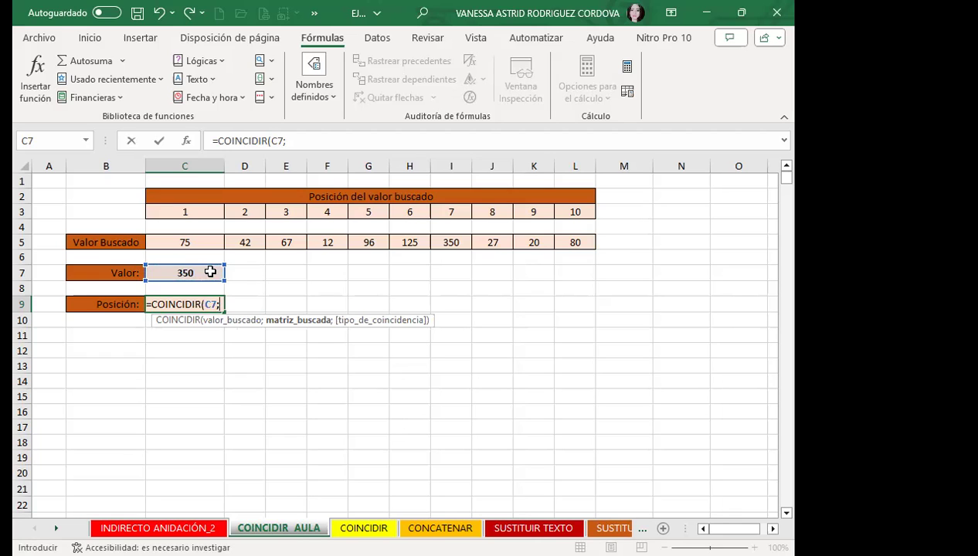
{"action": "left_click", "coordinate": [188, 240]}
{"action": "left_click_drag", "start_coordinate": [222, 242], "coordinate": [562, 240]}
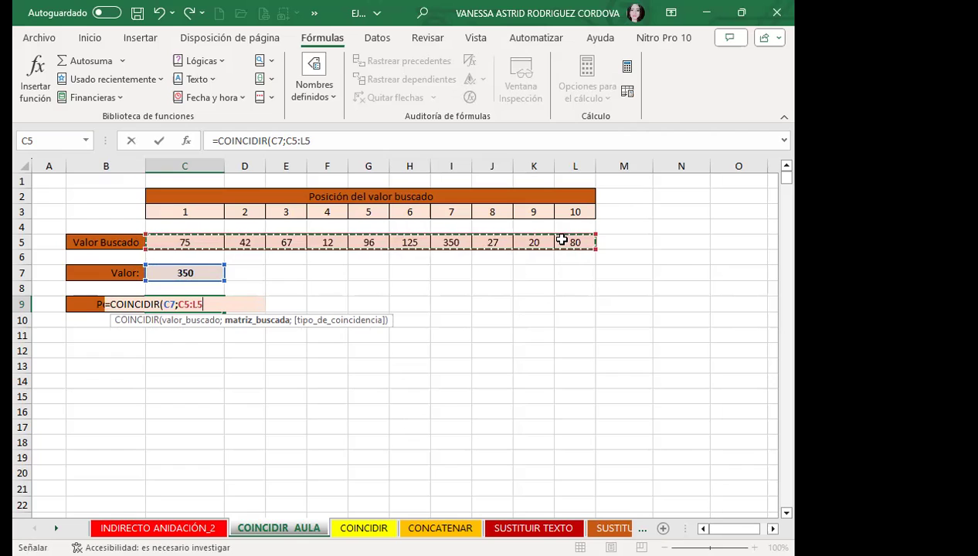
{"action": "type", "text": ";"}
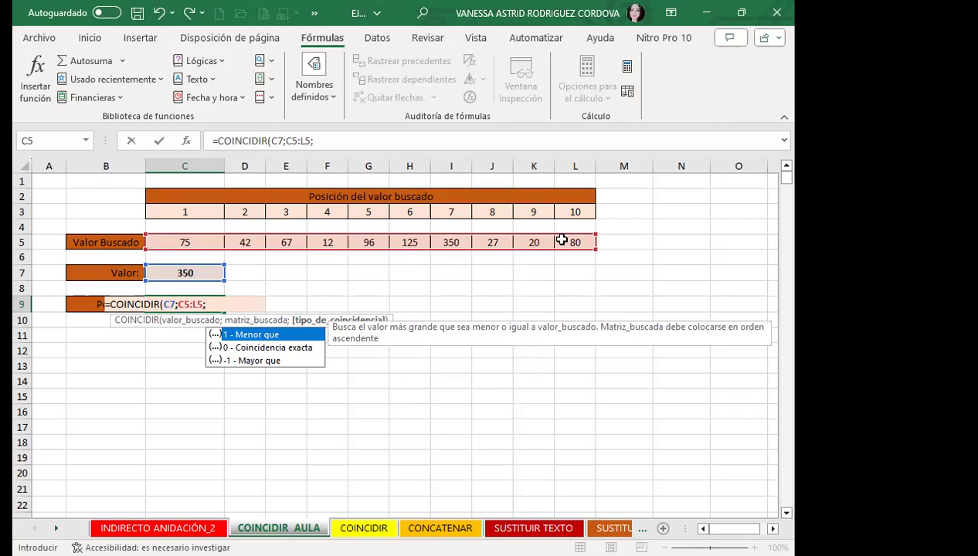
{"action": "type", "text": "0"}
{"action": "type", "text": ")"}
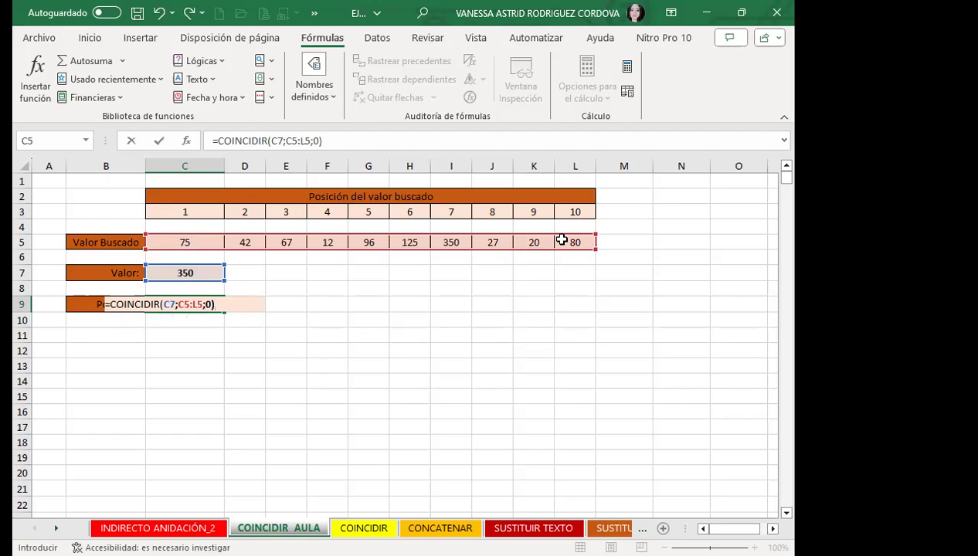
{"action": "key", "text": "Return"}
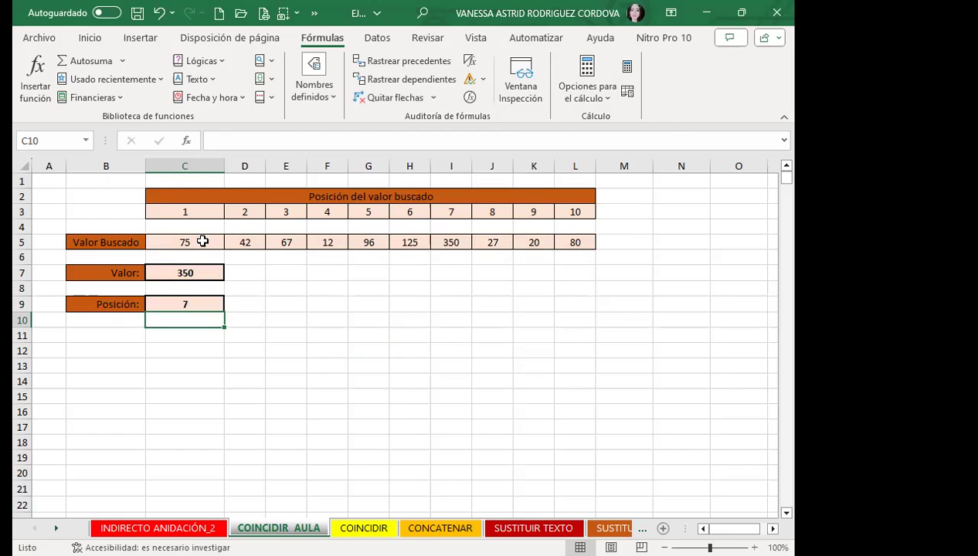
- Enter 75 in C7 so Posición returns 1, then select C9 to show its formula
{"action": "left_click", "coordinate": [200, 271]}
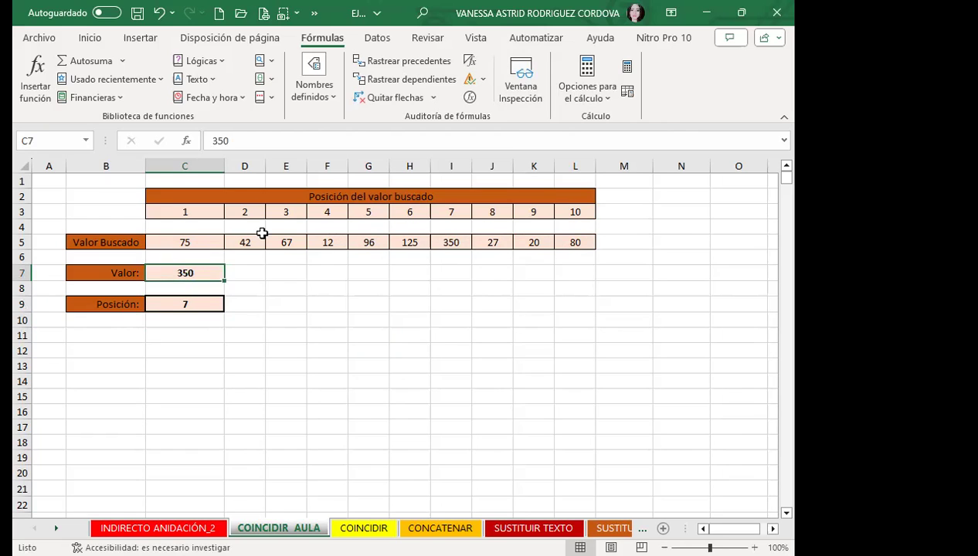
{"action": "type", "text": "75"}
{"action": "key", "text": "Return"}
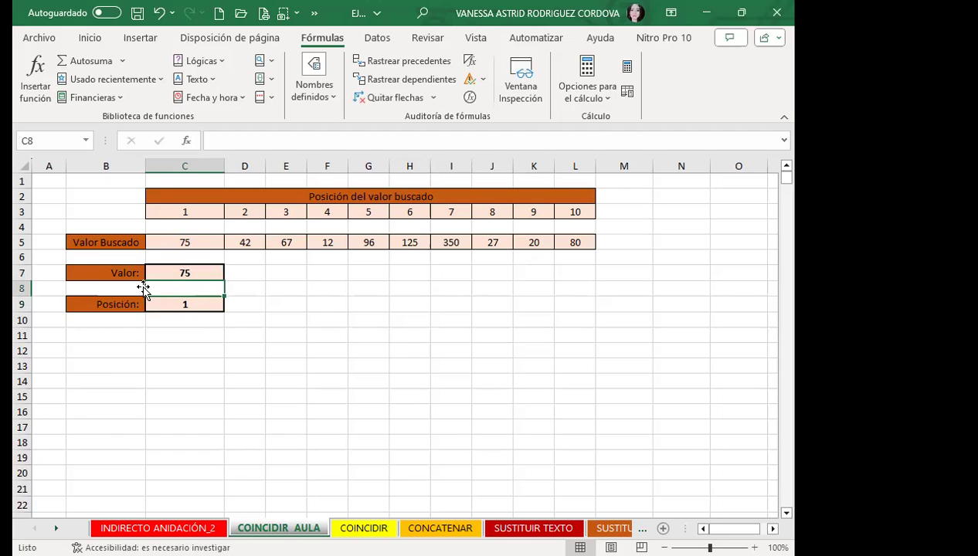
{"action": "left_click", "coordinate": [185, 306]}
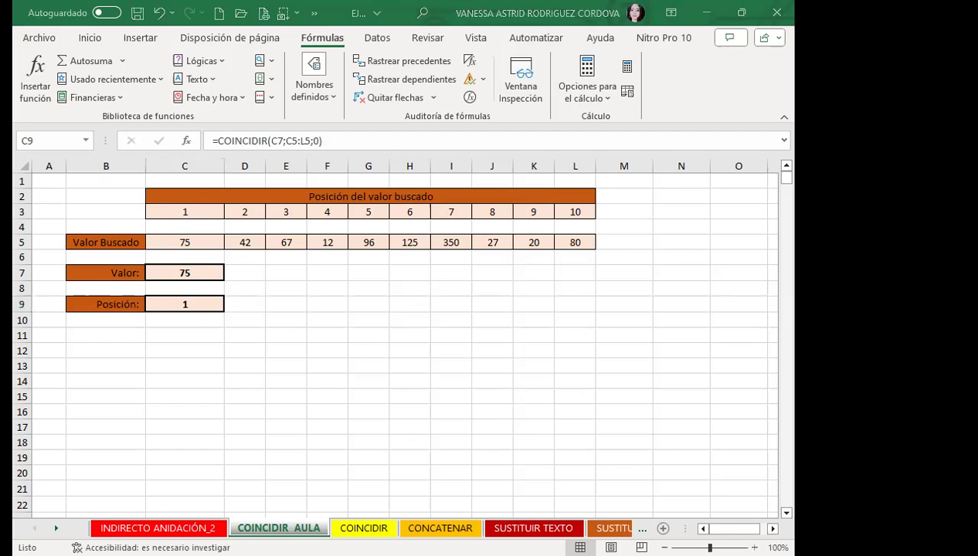
{"action": "left_click", "coordinate": [339, 529]}
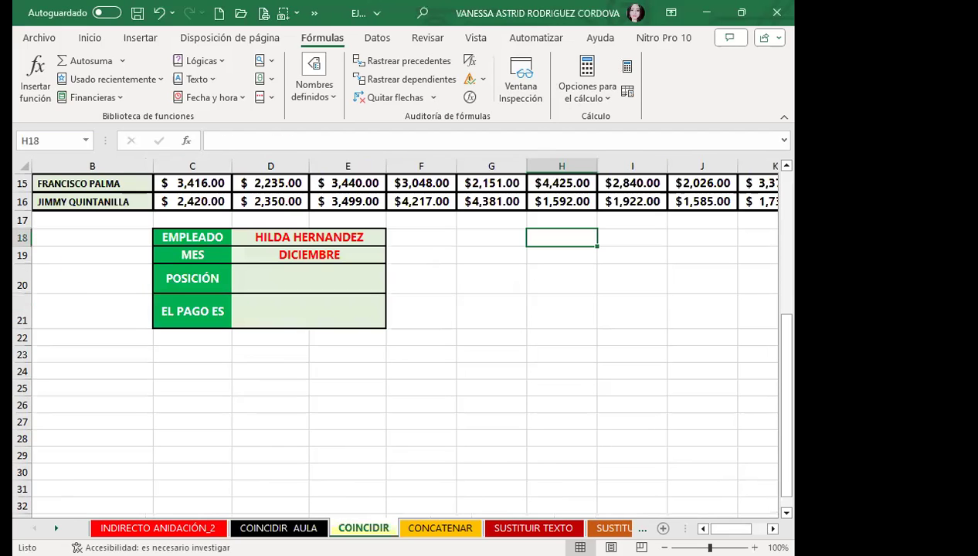
{"action": "left_click", "coordinate": [312, 372]}
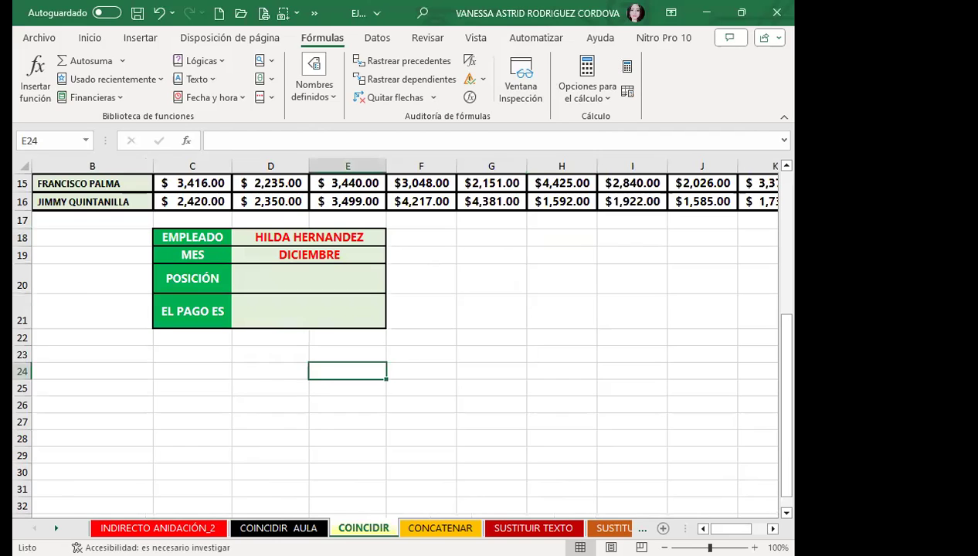
{"action": "key", "text": "ctrl+Page_Up"}
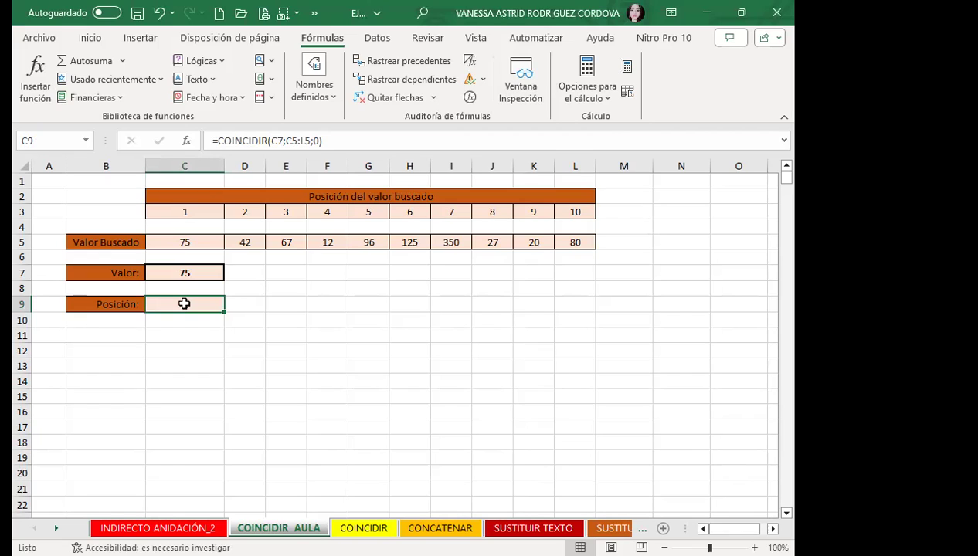
{"action": "left_click", "coordinate": [199, 268]}
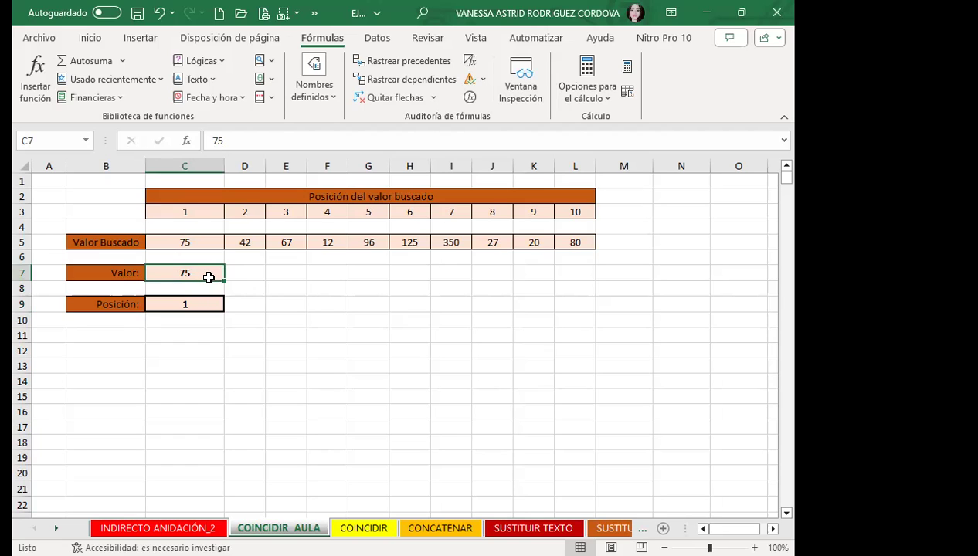
- Edit C9's =COINCIDIR(C7;C5:L5;0) in the formula bar so C7 and C5:L5 are outlined
{"action": "left_click", "coordinate": [172, 303]}
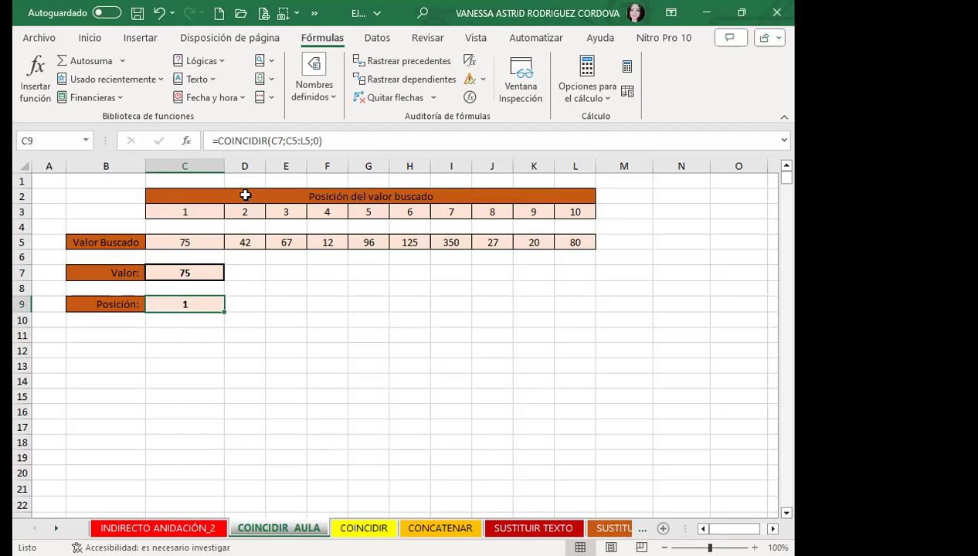
{"action": "left_click", "coordinate": [305, 140]}
{"action": "key", "text": "Left"}
{"action": "key", "text": "Left"}
{"action": "key", "text": "Left"}
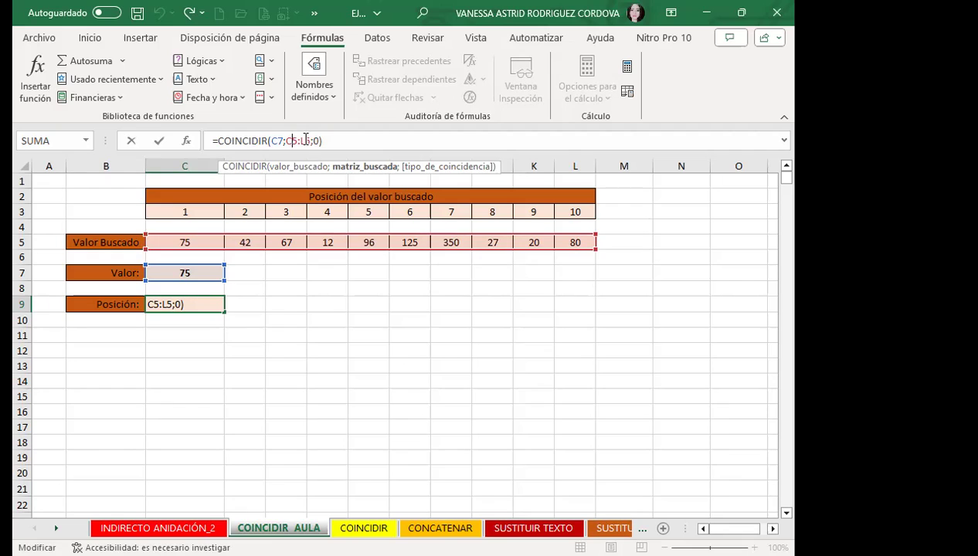
- Recommit the unchanged COINCIDIR formula, then review Valor 75 in C7 and Posición 1 in C9
{"action": "key", "text": "Return"}
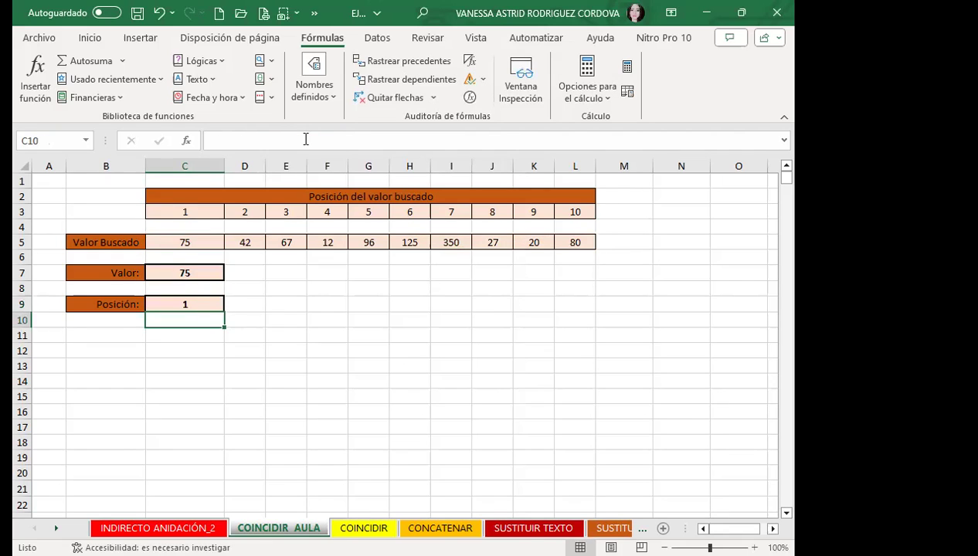
{"action": "left_click", "coordinate": [174, 300]}
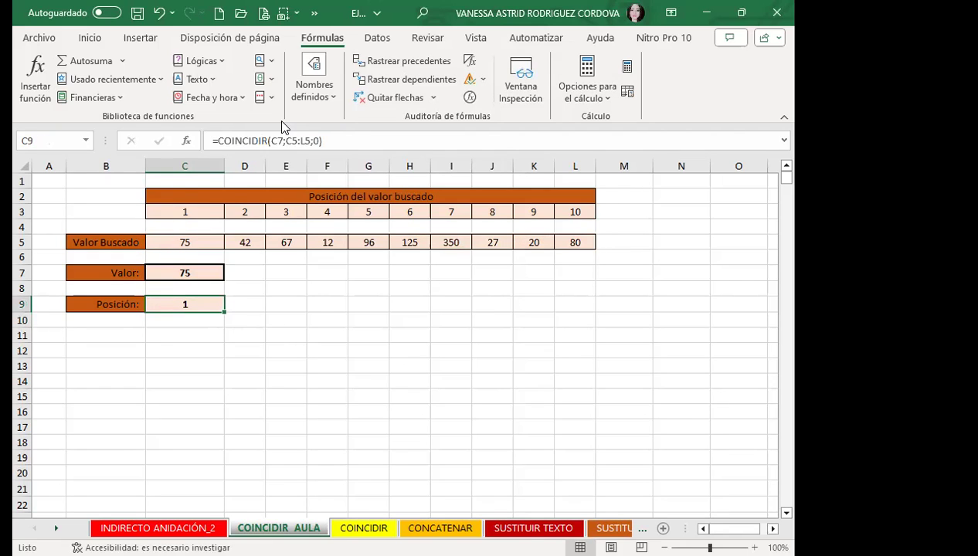
{"action": "left_click", "coordinate": [316, 141]}
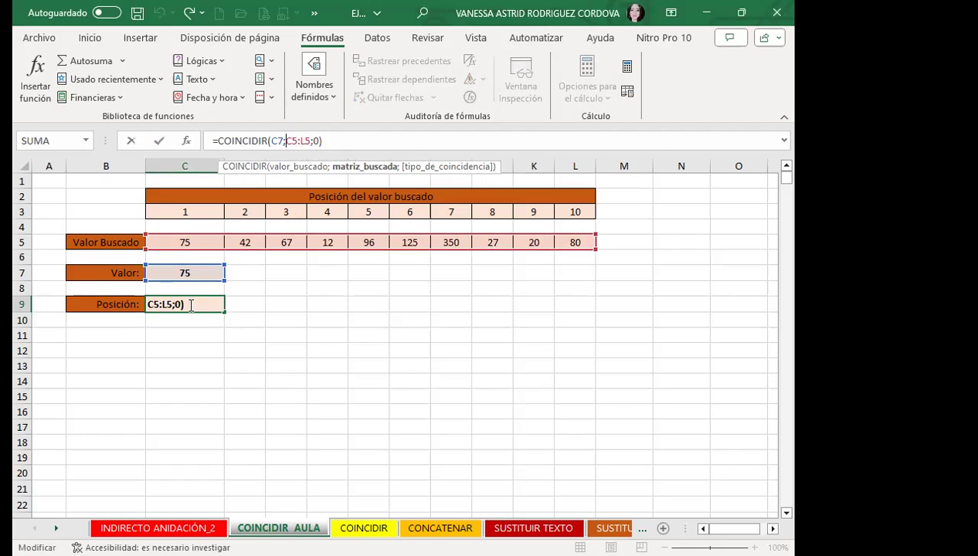
{"action": "key", "text": "Return"}
{"action": "left_click", "coordinate": [207, 274]}
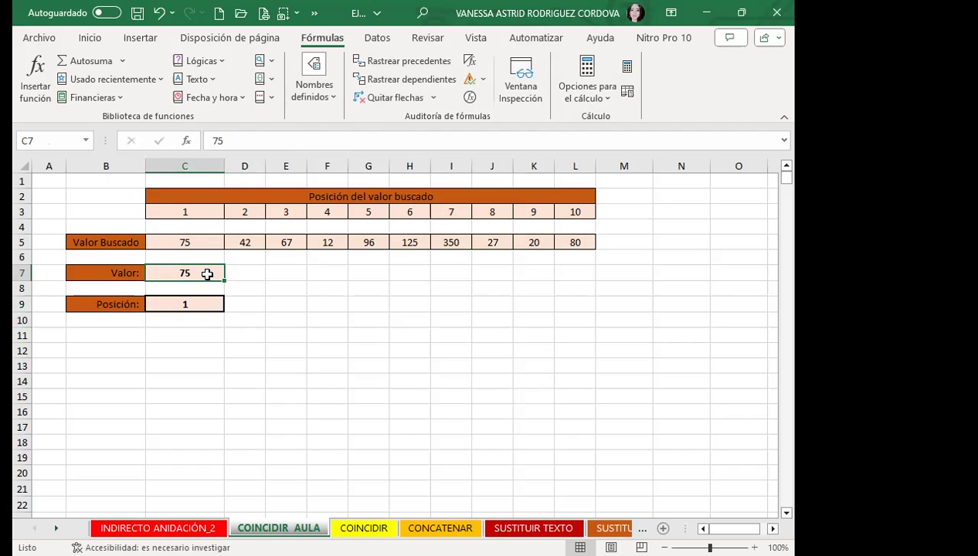
{"action": "left_click", "coordinate": [206, 303]}
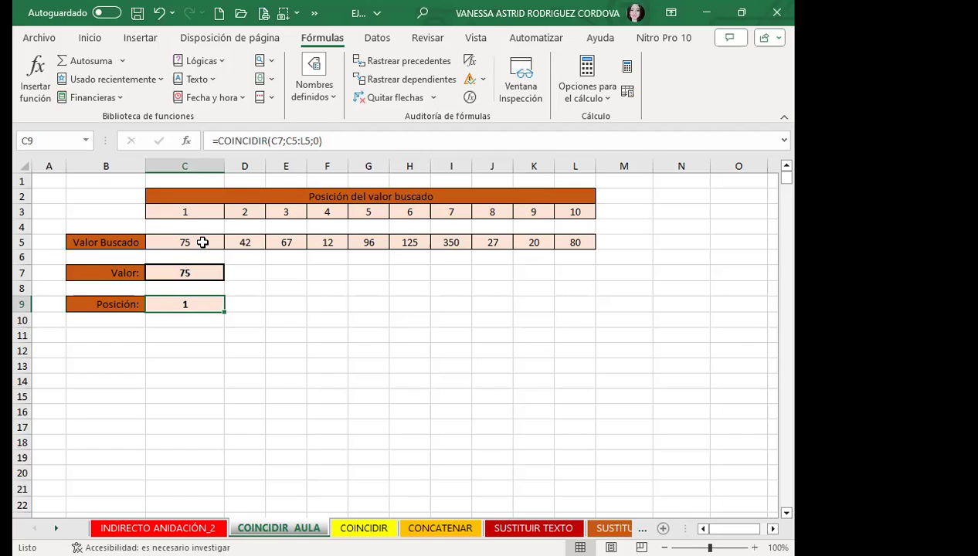
- Walk through the value 75, the Posición del valor buscado header and position numbers 1–10
{"action": "left_click", "coordinate": [202, 242]}
{"action": "left_click", "coordinate": [183, 207]}
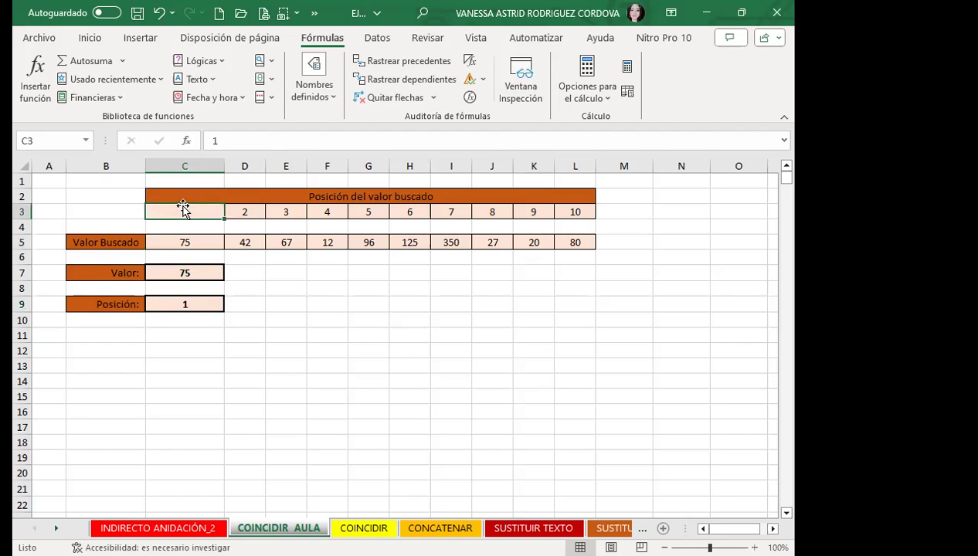
{"action": "left_click", "coordinate": [203, 197]}
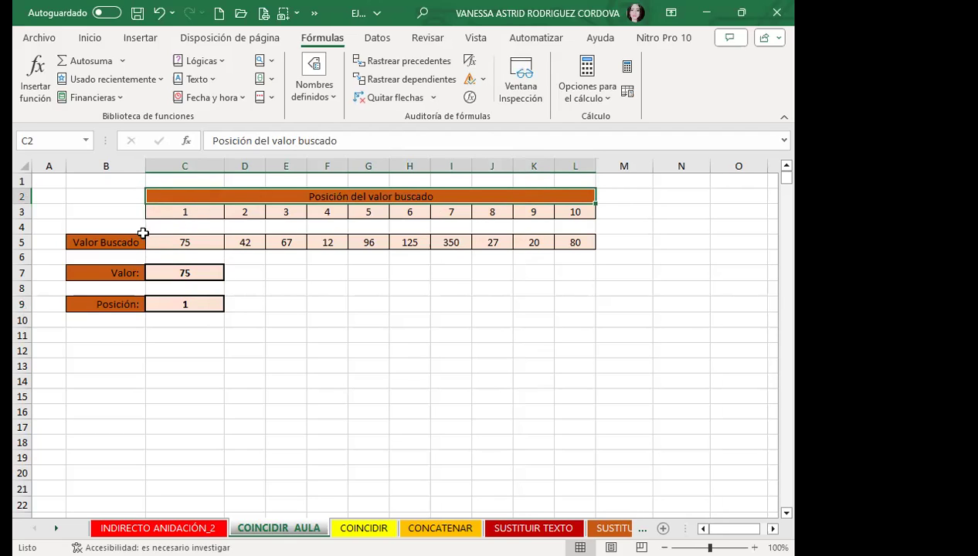
{"action": "left_click", "coordinate": [288, 206]}
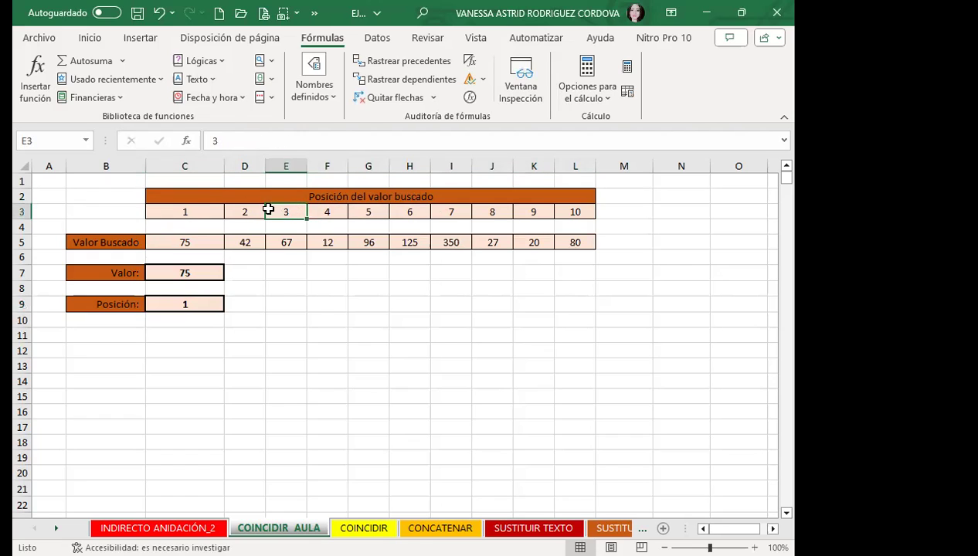
{"action": "left_click", "coordinate": [197, 212]}
{"action": "left_click", "coordinate": [331, 209]}
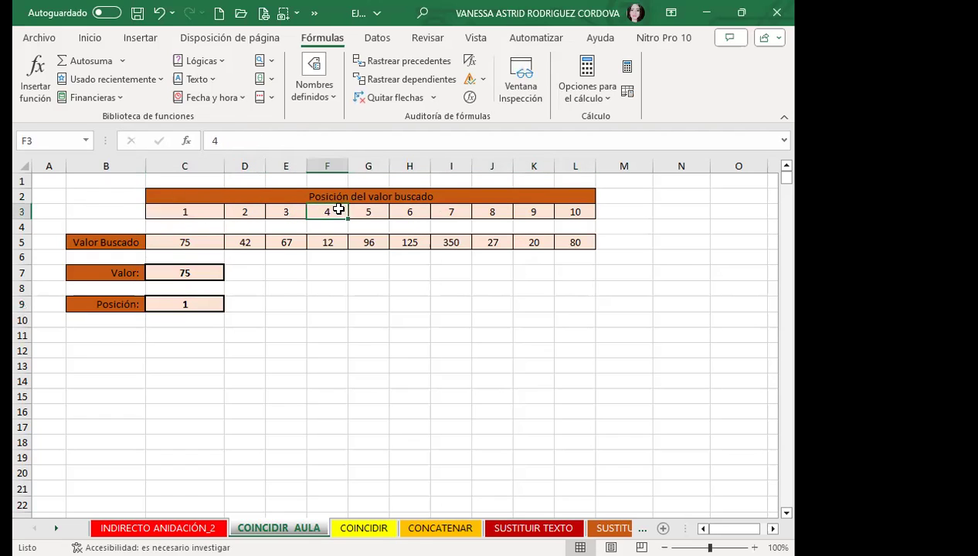
{"action": "left_click", "coordinate": [371, 210]}
{"action": "left_click", "coordinate": [409, 212]}
{"action": "left_click", "coordinate": [451, 211]}
{"action": "left_click", "coordinate": [492, 212]}
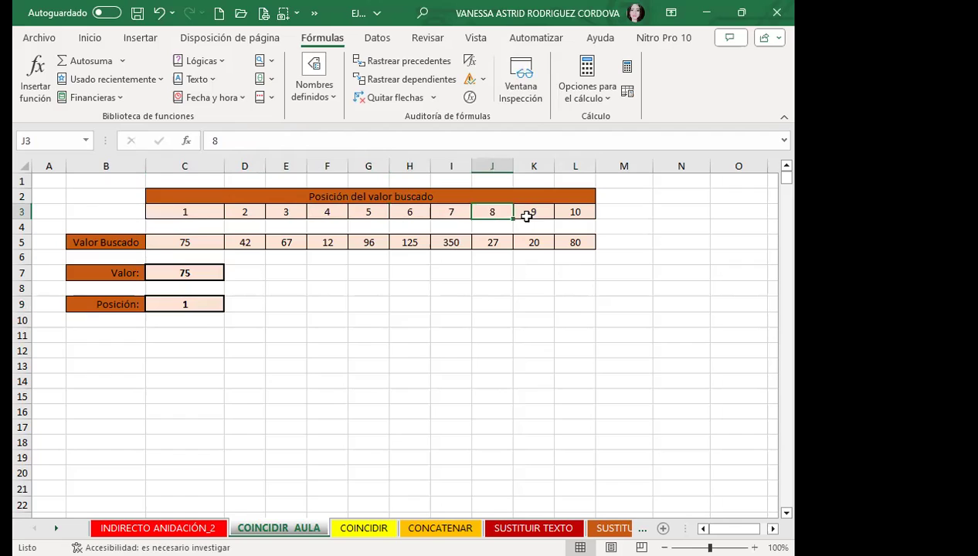
{"action": "left_click", "coordinate": [531, 211]}
{"action": "left_click", "coordinate": [203, 303]}
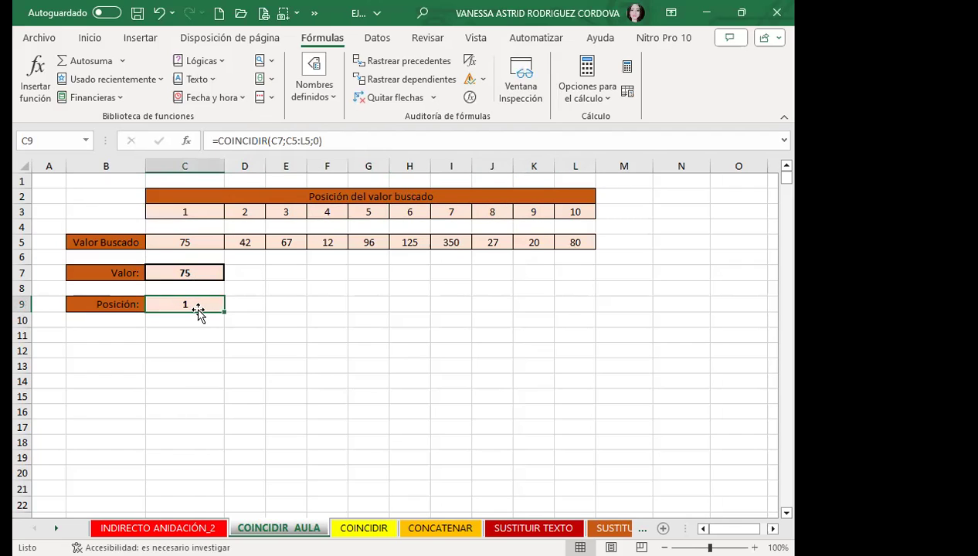
{"action": "left_click", "coordinate": [204, 210]}
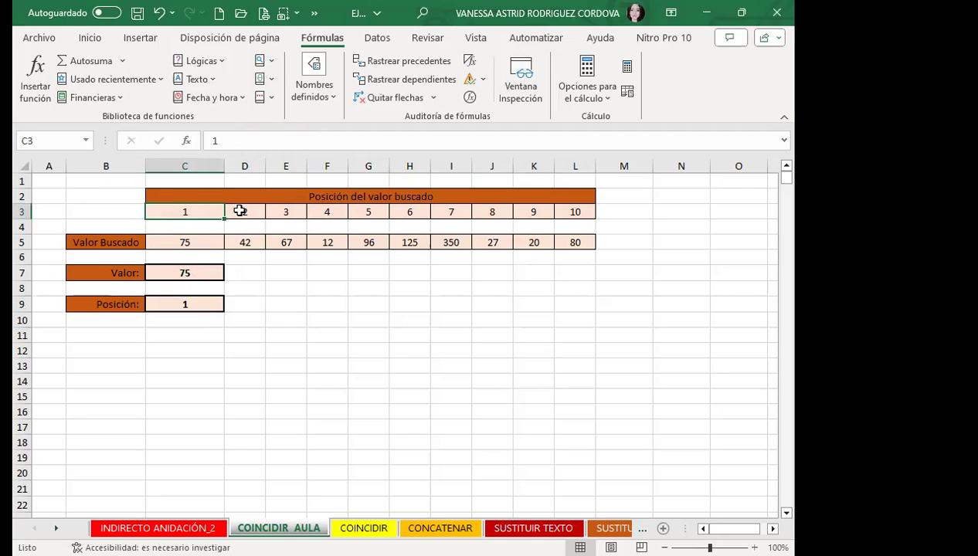
- Change Valor to 80 so Posición shows 10, then hide rows 2–3
{"action": "left_click", "coordinate": [189, 272]}
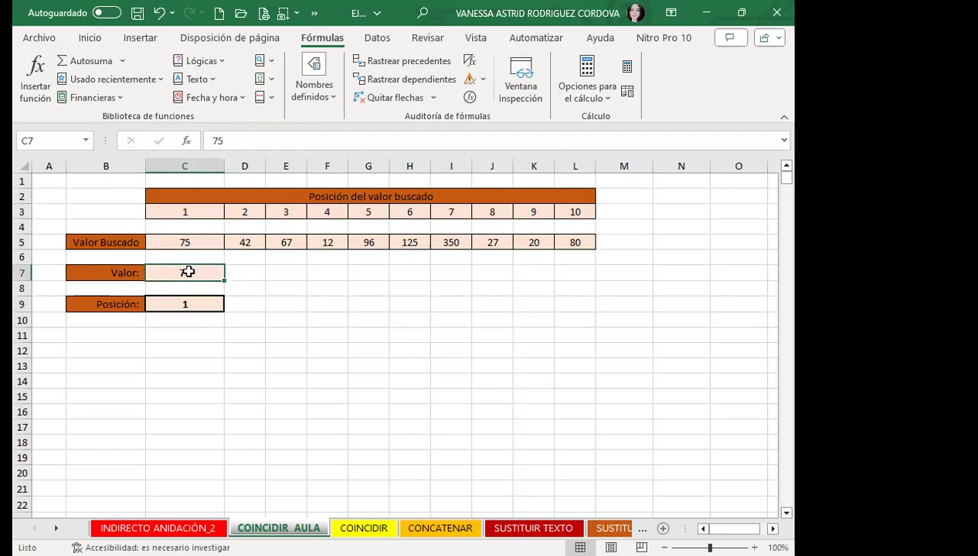
{"action": "type", "text": "80"}
{"action": "key", "text": "Return"}
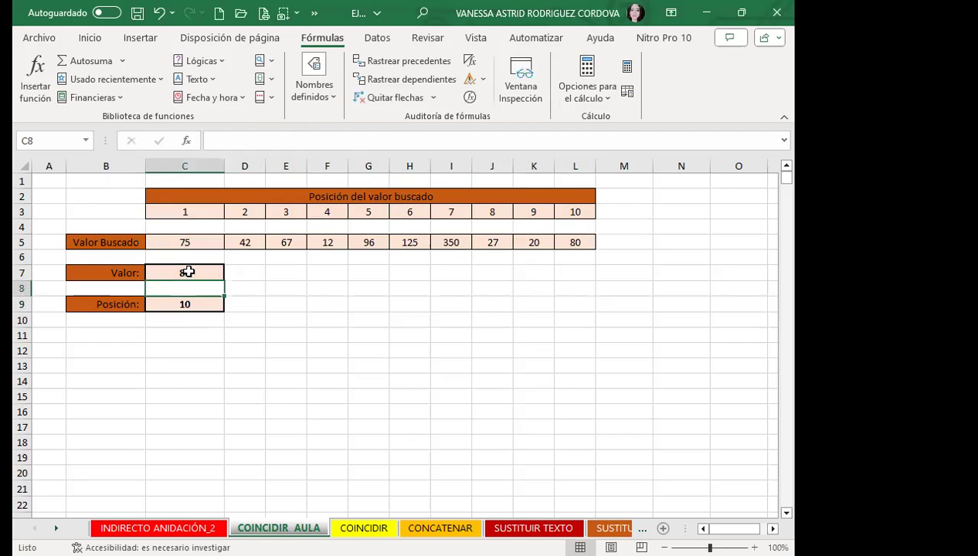
{"action": "left_click", "coordinate": [572, 240]}
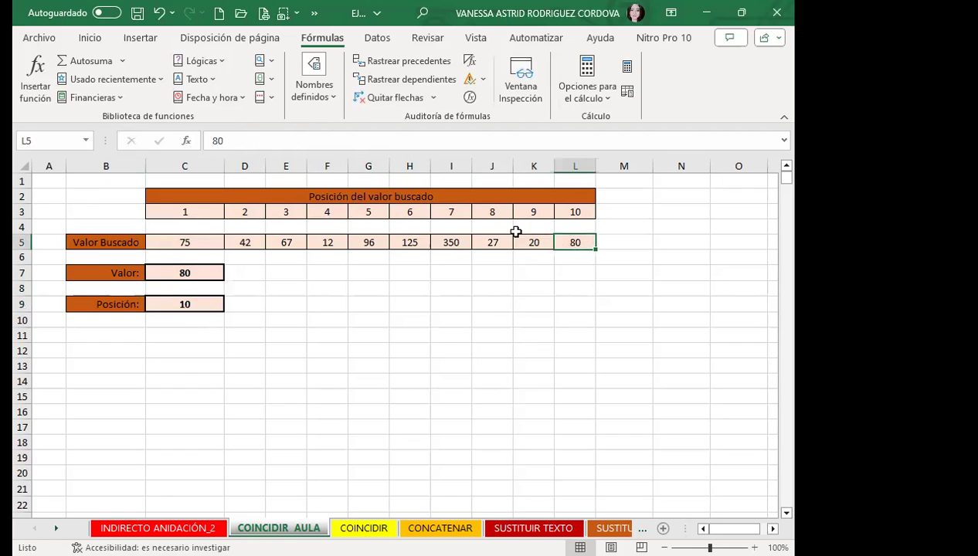
{"action": "left_click", "coordinate": [17, 199]}
{"action": "mouse_move", "coordinate": [18, 198]}
{"action": "left_mouse_down"}
{"action": "mouse_move", "coordinate": [23, 216]}
{"action": "mouse_move", "coordinate": [27, 188]}
{"action": "left_mouse_up"}
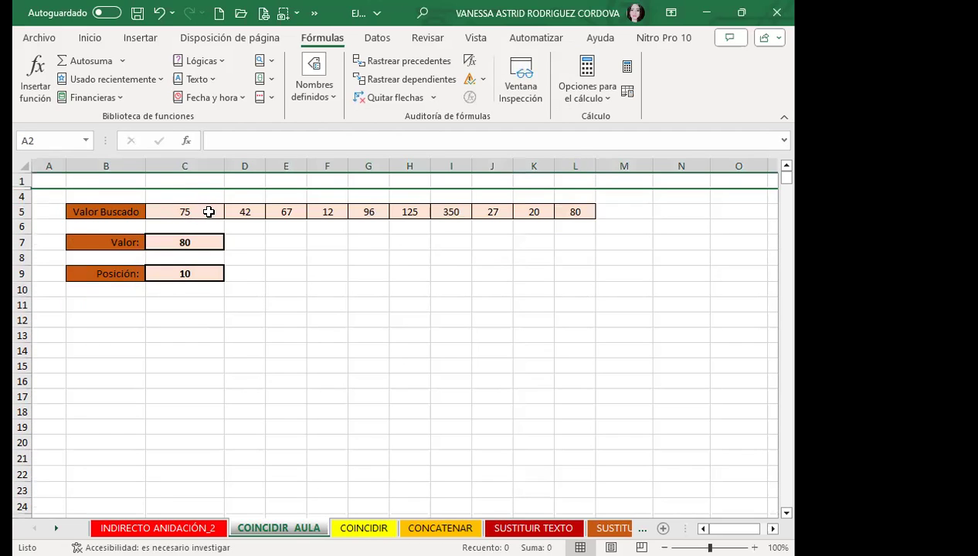
- Show C9's formula and step through the ten values in row 5 starting at 75
{"action": "left_click", "coordinate": [183, 272]}
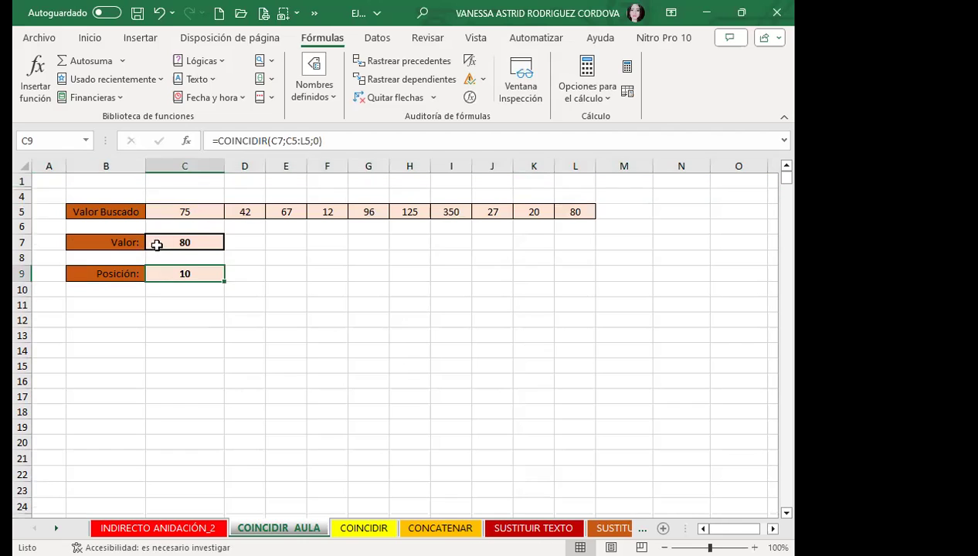
{"action": "left_click", "coordinate": [205, 214]}
{"action": "left_click", "coordinate": [245, 212]}
{"action": "left_click", "coordinate": [286, 211]}
{"action": "left_click", "coordinate": [328, 212]}
{"action": "left_click", "coordinate": [368, 212]}
{"action": "left_click", "coordinate": [411, 212]}
{"action": "left_click", "coordinate": [451, 212]}
{"action": "left_click", "coordinate": [492, 212]}
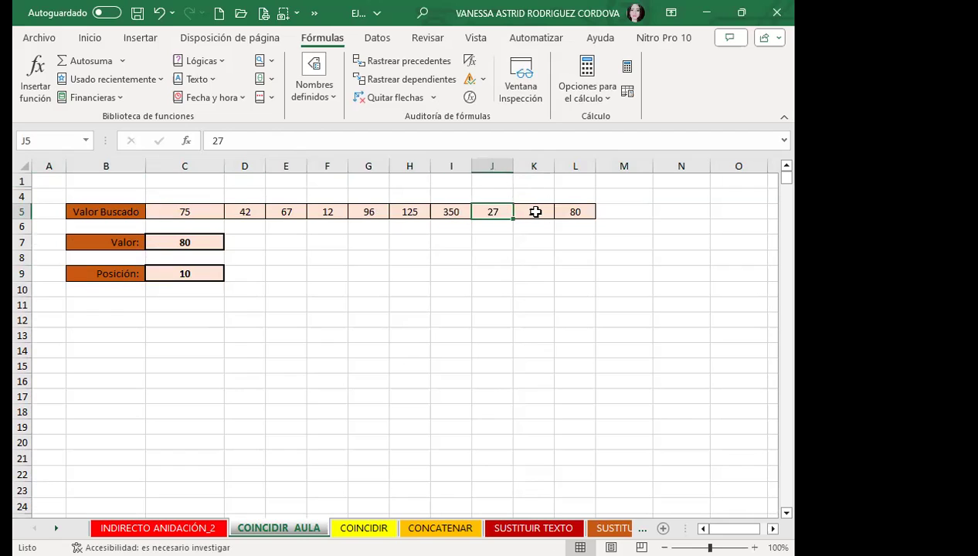
{"action": "left_click", "coordinate": [534, 212]}
{"action": "left_click", "coordinate": [599, 212]}
- Revisit C9's formula and point out 80 at the end and 75 at the start
{"action": "left_click", "coordinate": [216, 272]}
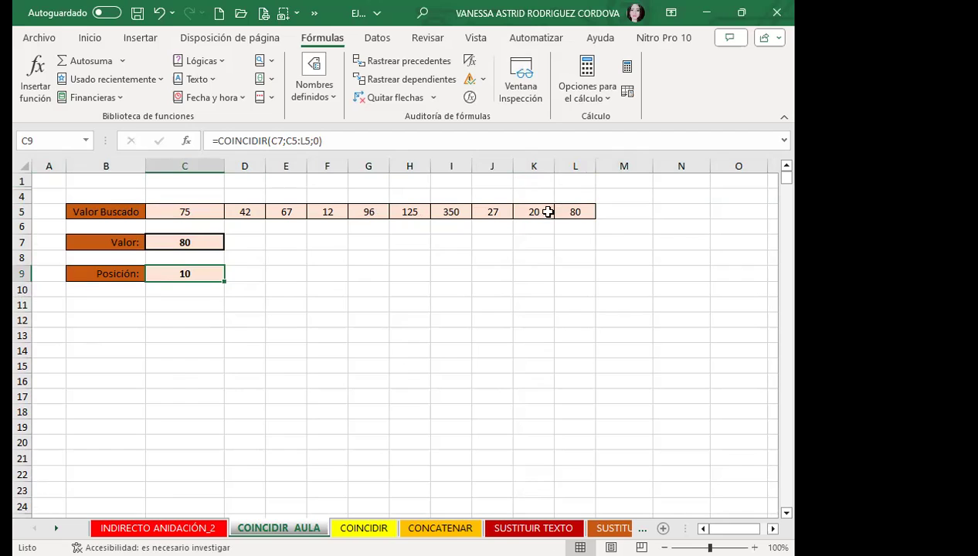
{"action": "left_click", "coordinate": [578, 212]}
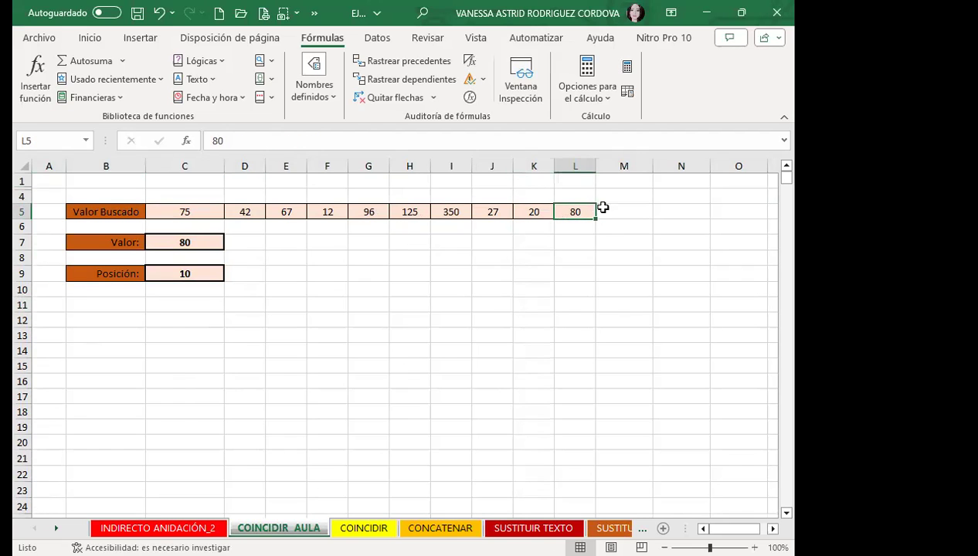
{"action": "left_click", "coordinate": [192, 210]}
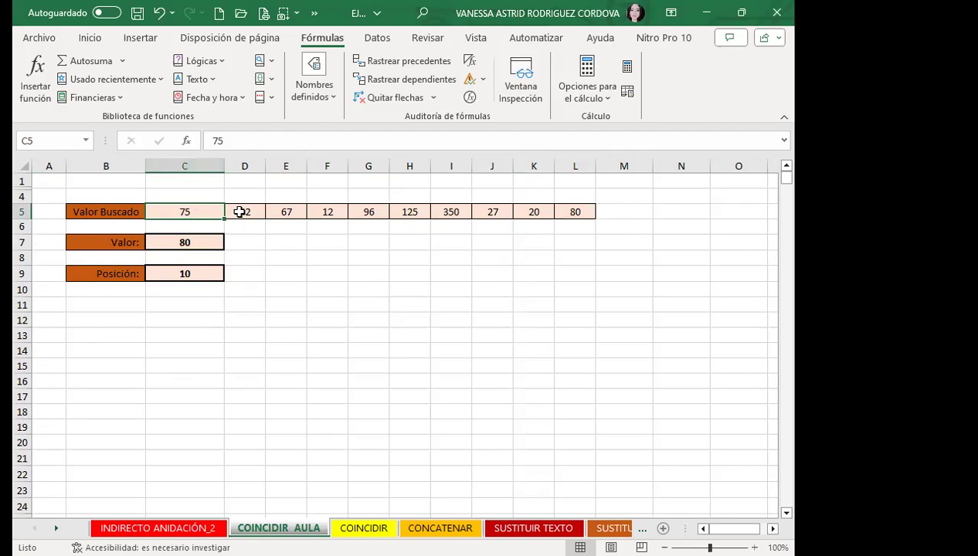
- Undo hiding rows 2–3, recheck C9's formula, and switch to the COINCIDIR sheet
{"action": "key", "text": "ctrl+z"}
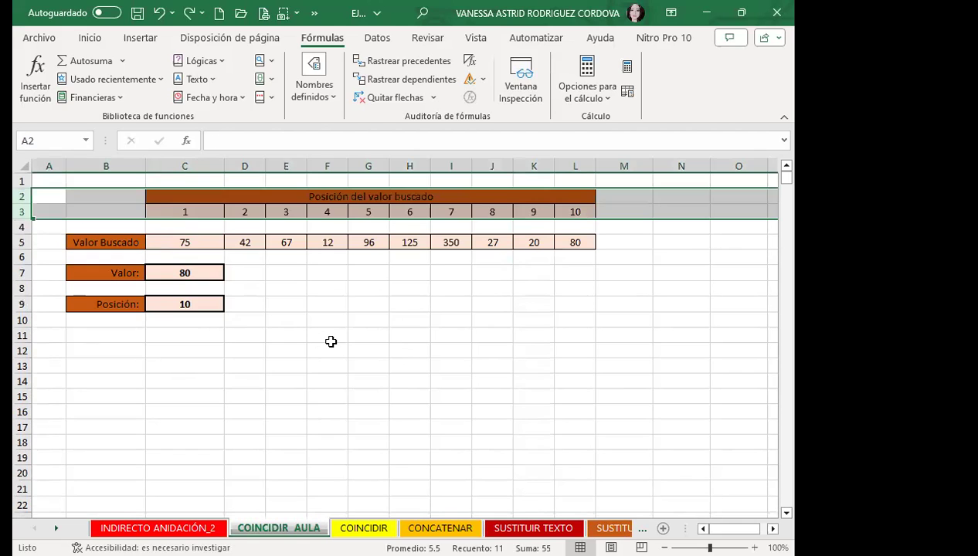
{"action": "left_click", "coordinate": [342, 323]}
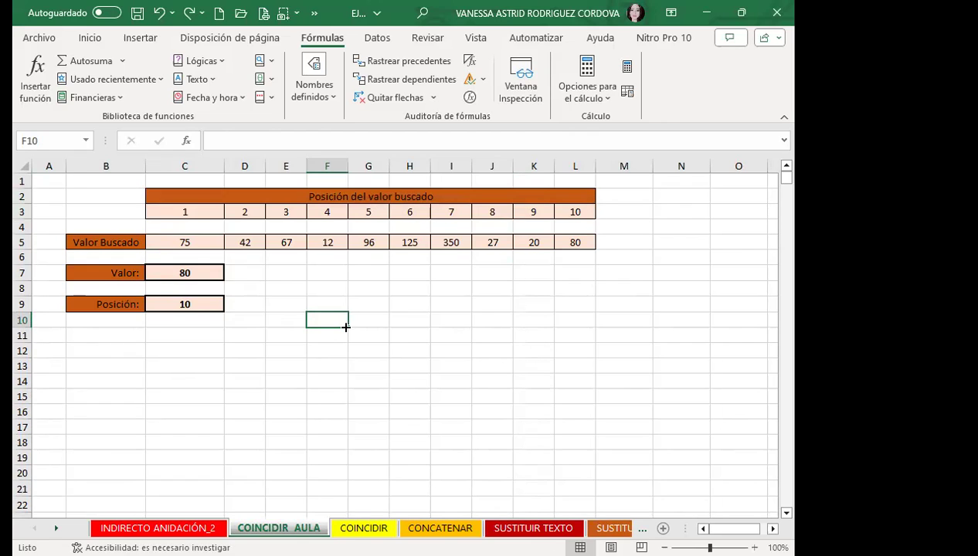
{"action": "left_click", "coordinate": [214, 306]}
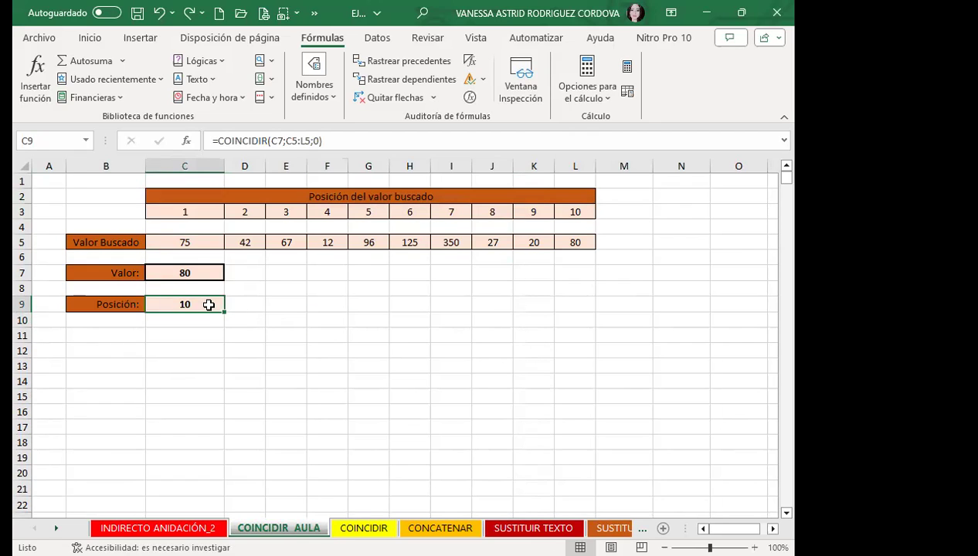
{"action": "left_click", "coordinate": [363, 528]}
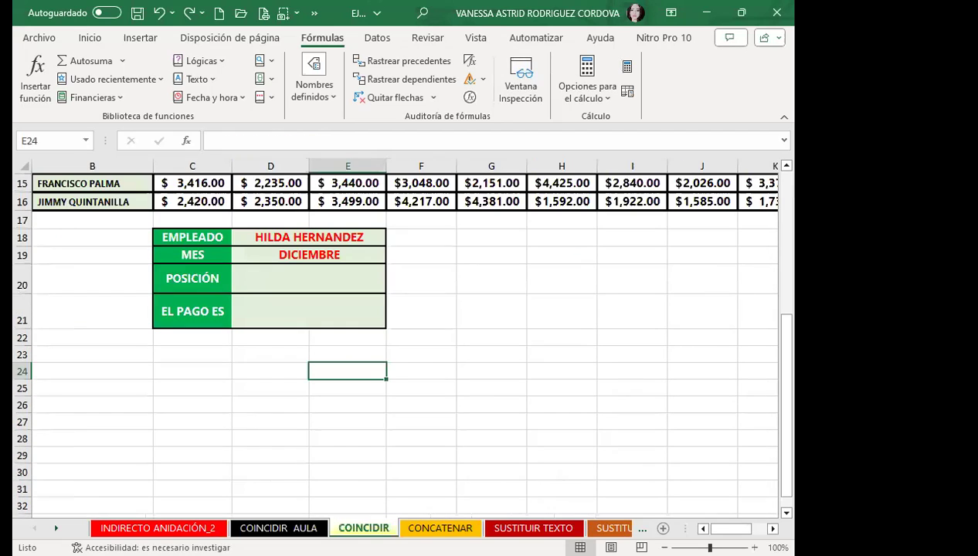
- Review the employee cell D18, a NOVIEMBRE sales figure and the DICIEMBRE month header
{"action": "left_click", "coordinate": [326, 242]}
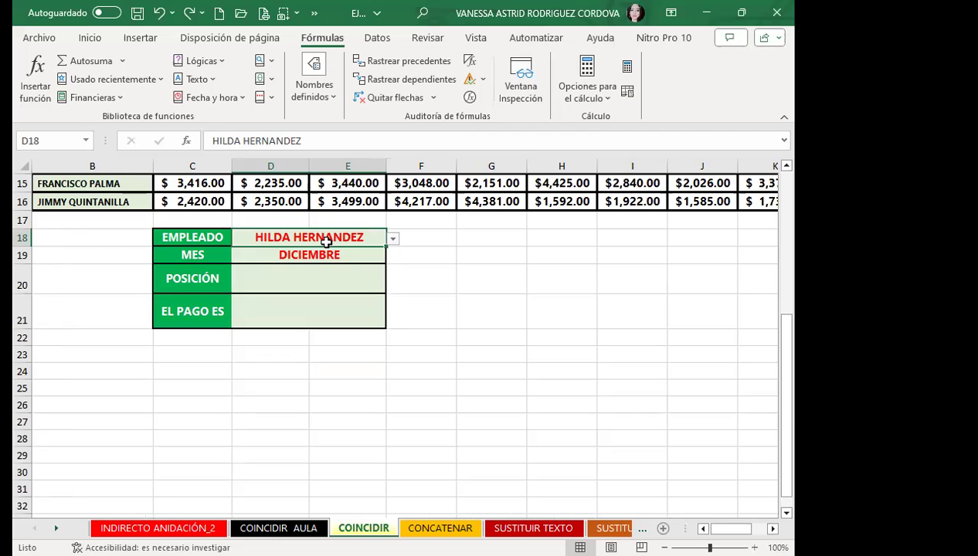
{"action": "scroll", "coordinate": [340, 255], "scroll_direction": "up", "scroll_amount": 5}
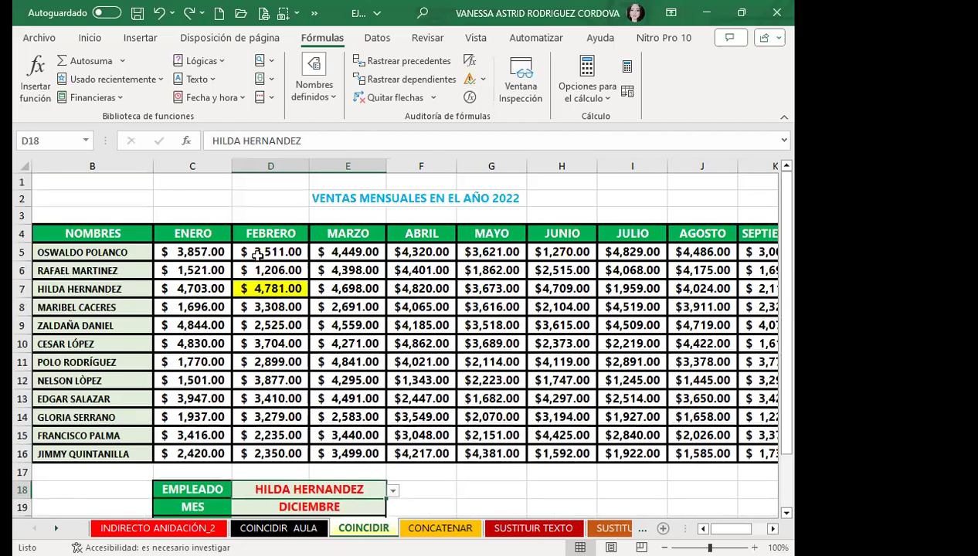
{"action": "scroll", "coordinate": [390, 266], "scroll_direction": "down", "scroll_amount": 1}
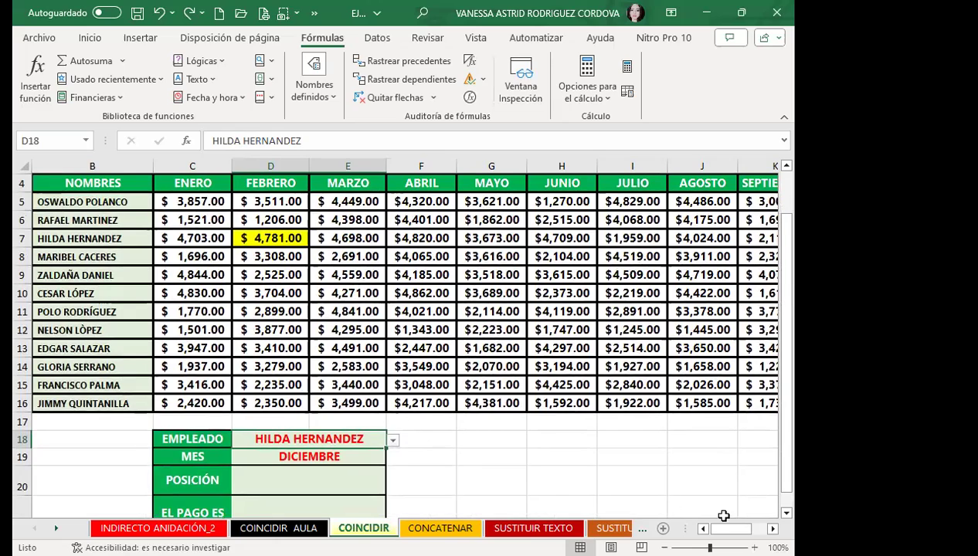
{"action": "left_click", "coordinate": [772, 528]}
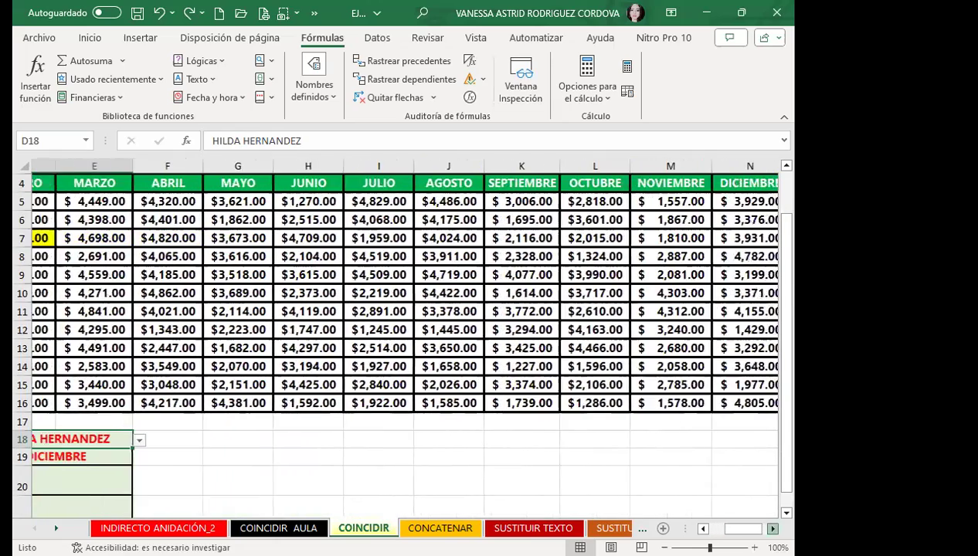
{"action": "left_click", "coordinate": [772, 528]}
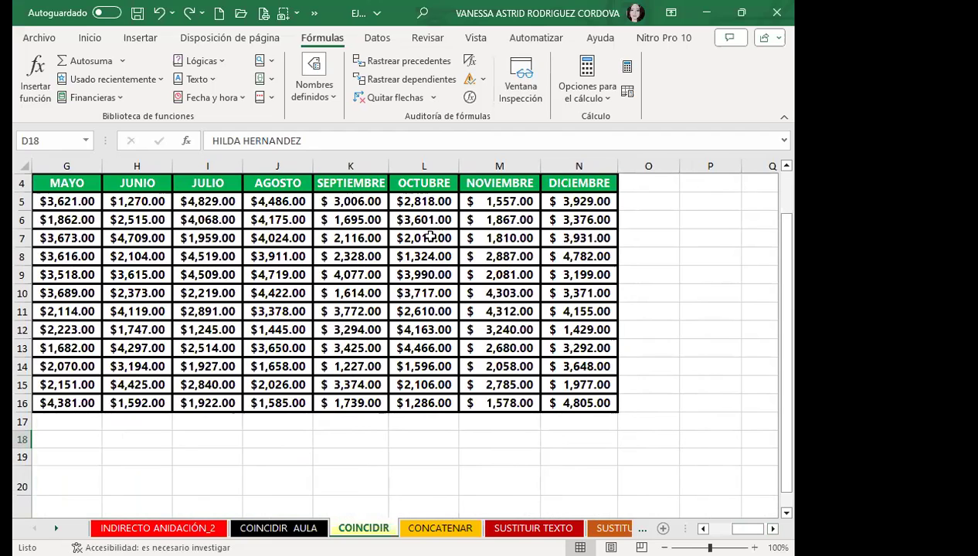
{"action": "left_click", "coordinate": [475, 219]}
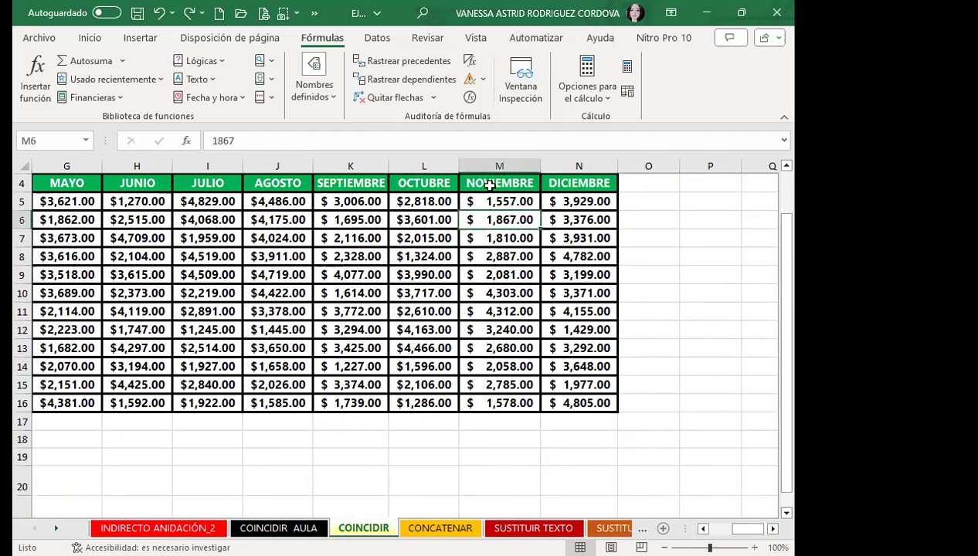
{"action": "left_click", "coordinate": [595, 188]}
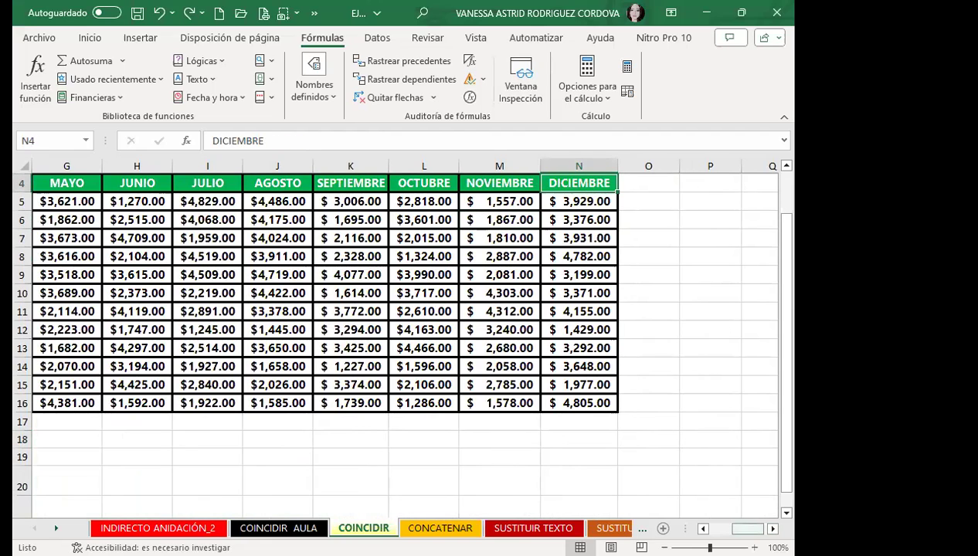
{"action": "left_click_drag", "start_coordinate": [747, 529], "coordinate": [727, 528]}
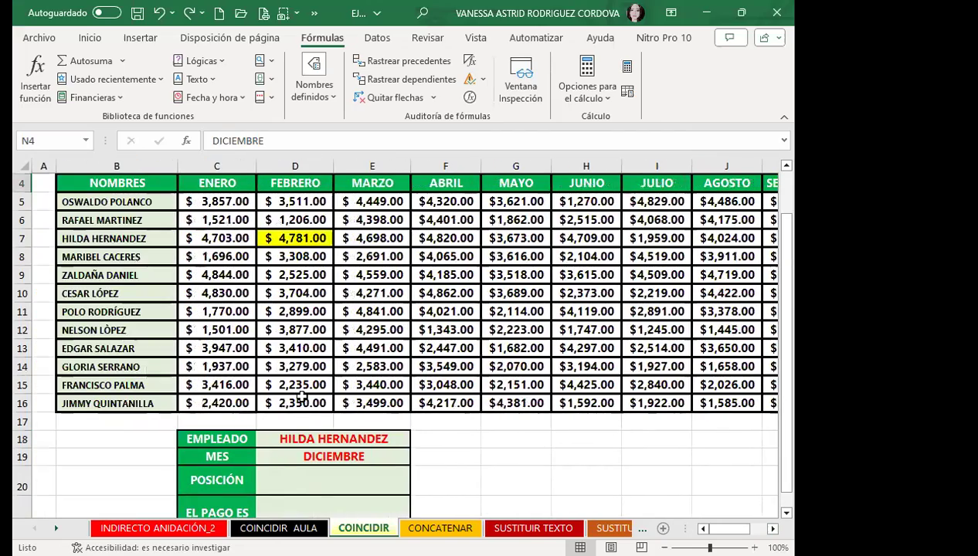
{"action": "scroll", "coordinate": [279, 356], "scroll_direction": "down", "scroll_amount": 1}
{"action": "scroll", "coordinate": [279, 355], "scroll_direction": "down", "scroll_amount": 1}
- Point out the empty POSICIÓN cell D20, the EMPLEADO cell D18 and MES cell D19
{"action": "left_click", "coordinate": [283, 431]}
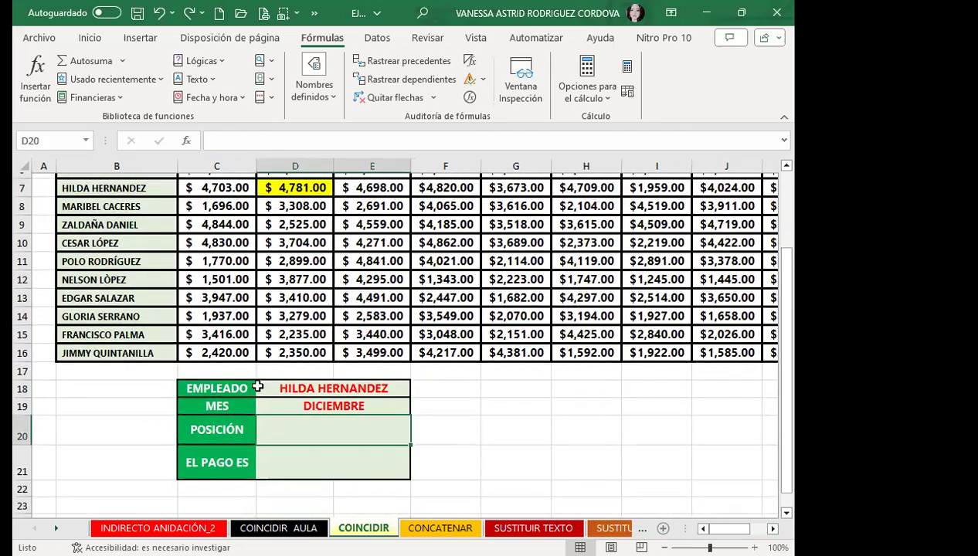
{"action": "scroll", "coordinate": [251, 371], "scroll_direction": "up", "scroll_amount": 1}
{"action": "scroll", "coordinate": [249, 360], "scroll_direction": "down", "scroll_amount": 3}
{"action": "left_click", "coordinate": [300, 287]}
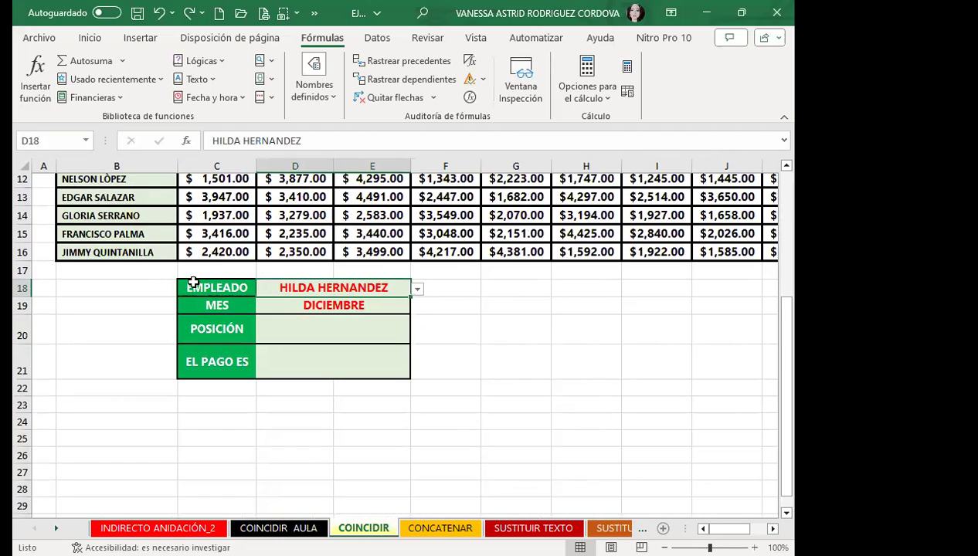
{"action": "left_click", "coordinate": [365, 306]}
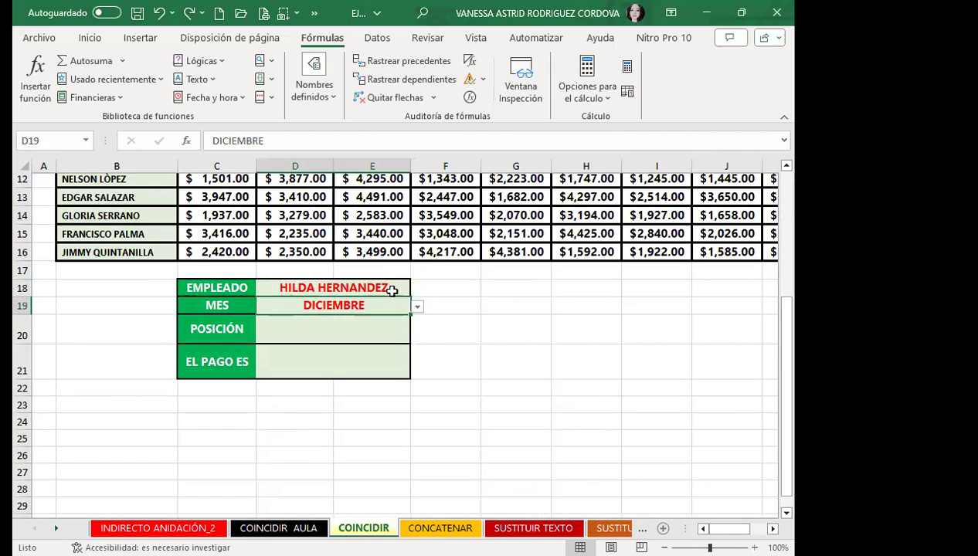
{"action": "left_click", "coordinate": [294, 328]}
{"action": "scroll", "coordinate": [286, 309], "scroll_direction": "up", "scroll_amount": 2}
{"action": "scroll", "coordinate": [255, 240], "scroll_direction": "up", "scroll_amount": 2}
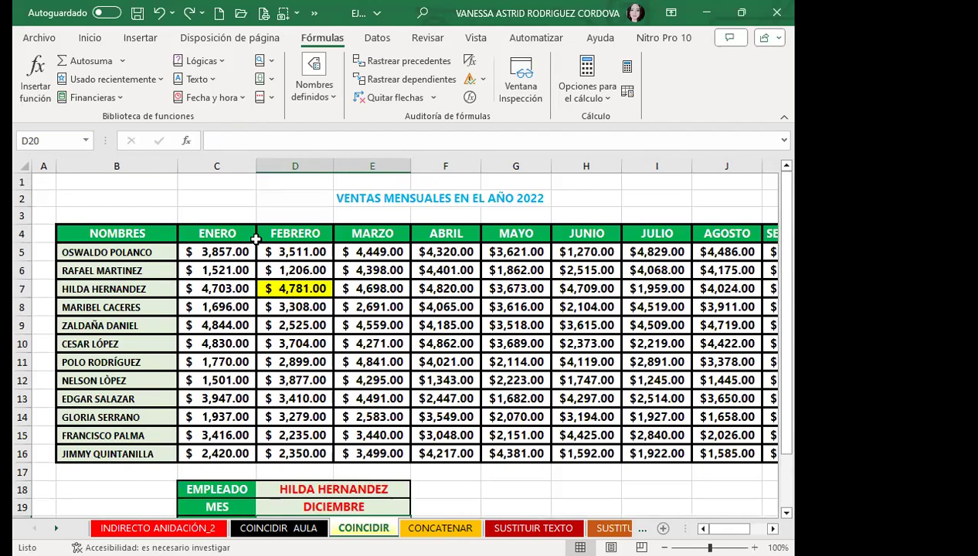
{"action": "scroll", "coordinate": [278, 309], "scroll_direction": "down", "scroll_amount": 1}
{"action": "scroll", "coordinate": [290, 334], "scroll_direction": "down", "scroll_amount": 2}
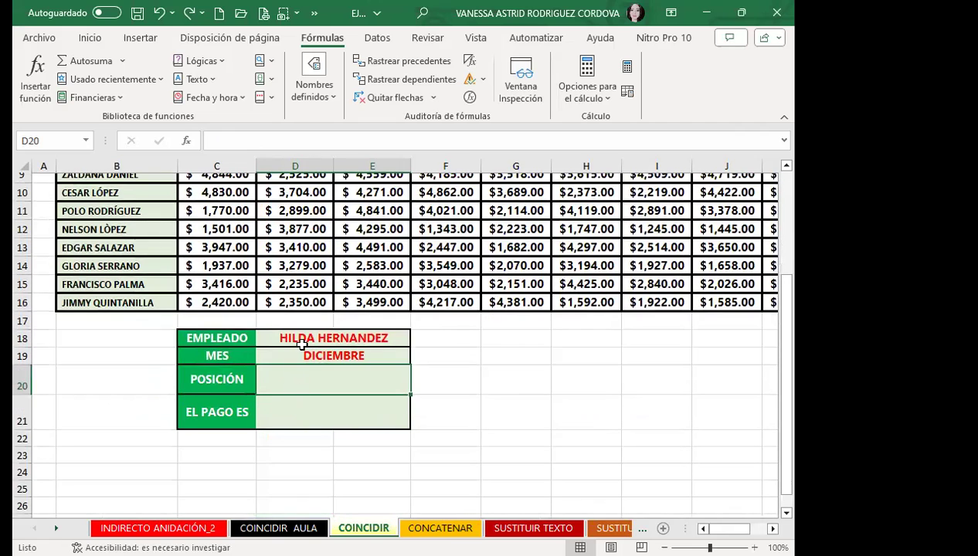
{"action": "left_click", "coordinate": [301, 340]}
{"action": "scroll", "coordinate": [144, 320], "scroll_direction": "up", "scroll_amount": 2}
{"action": "scroll", "coordinate": [127, 302], "scroll_direction": "up", "scroll_amount": 1}
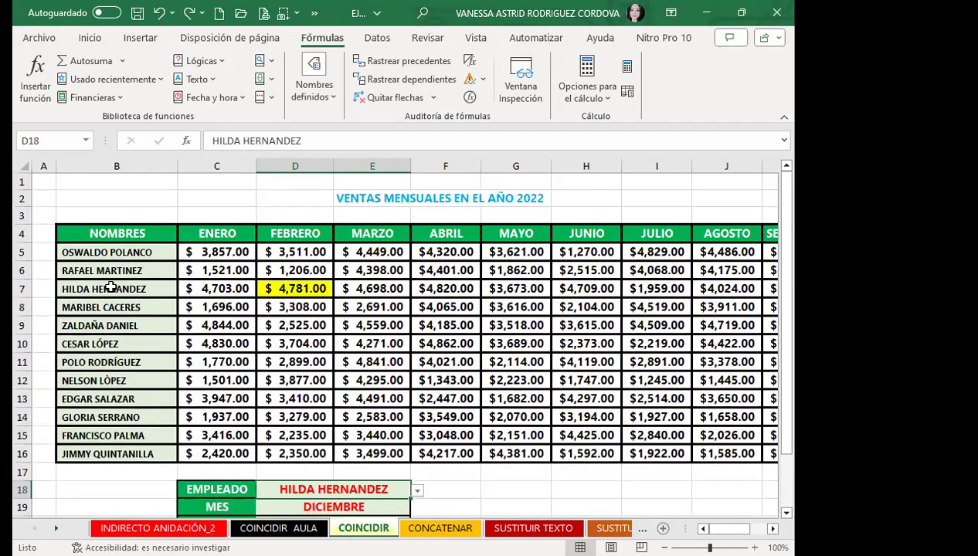
- Point out an employee's MARZO sales 4698 and the FEBRERO header, then return to COINCIDIR AULA
{"action": "left_click", "coordinate": [111, 287]}
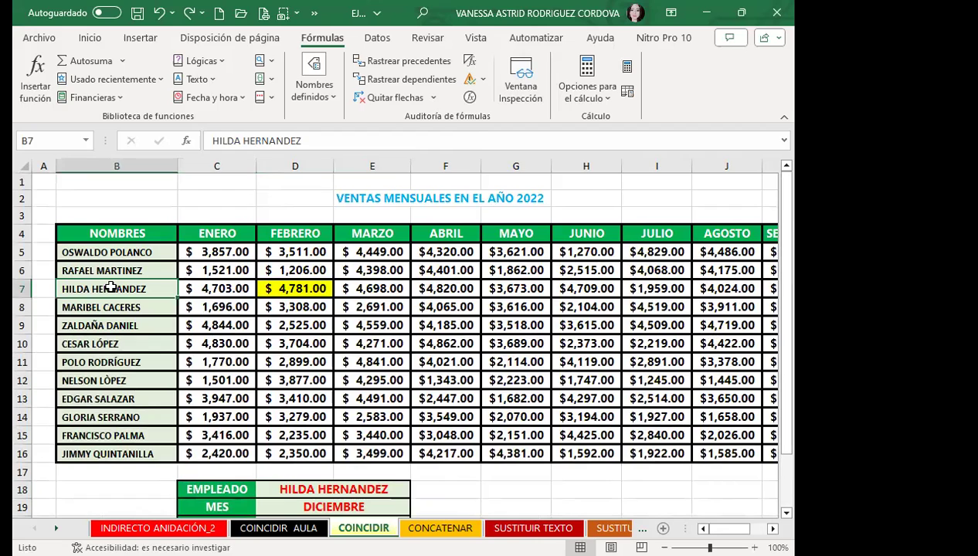
{"action": "left_click", "coordinate": [363, 287]}
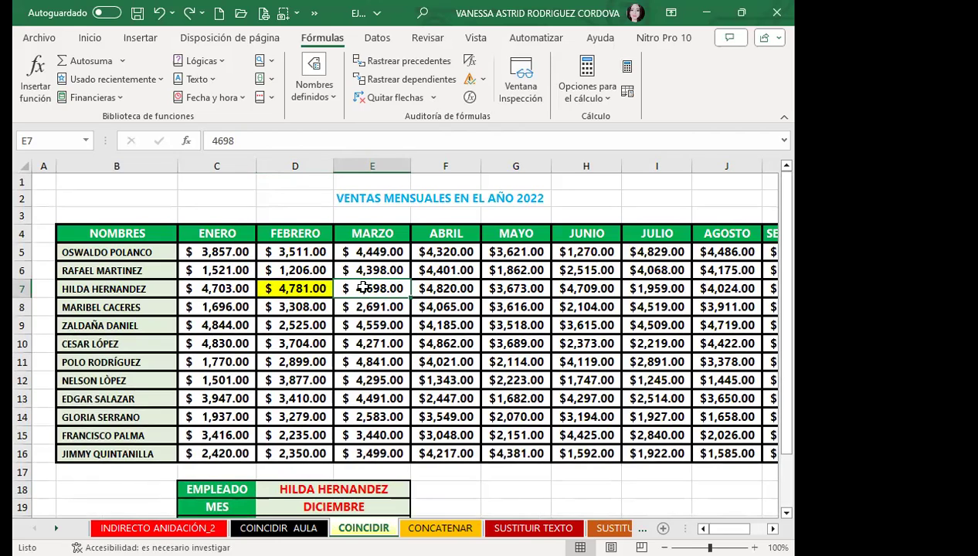
{"action": "left_click", "coordinate": [283, 232]}
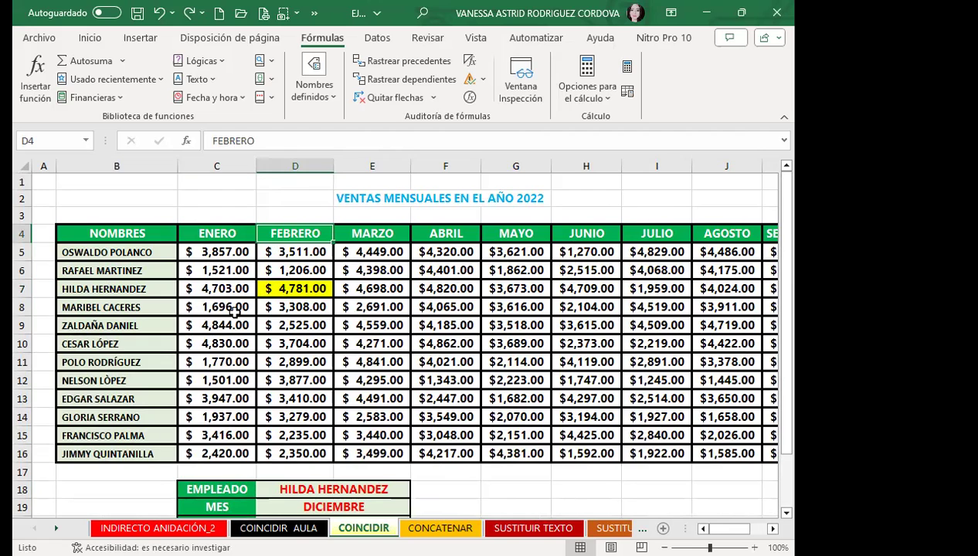
{"action": "scroll", "coordinate": [235, 309], "scroll_direction": "down", "scroll_amount": 2}
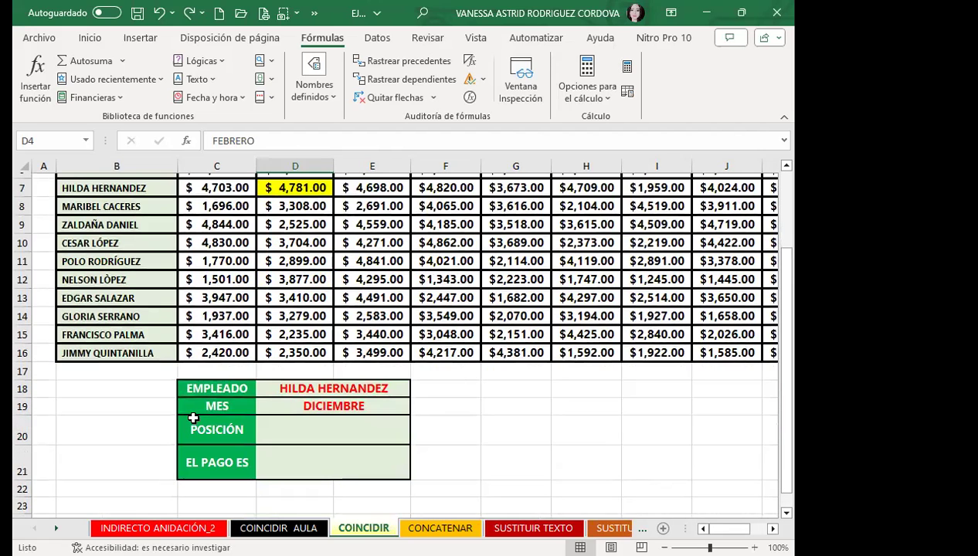
{"action": "left_click", "coordinate": [278, 529]}
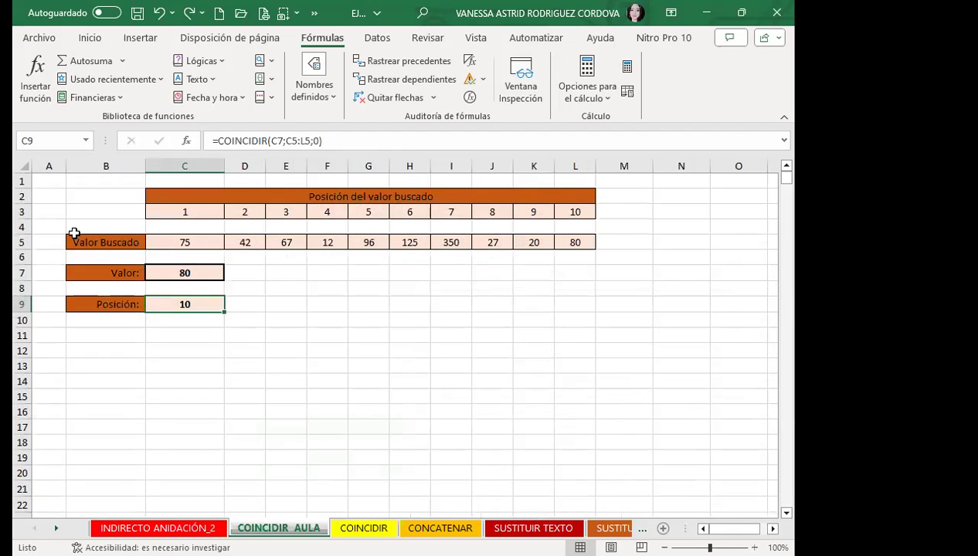
{"action": "left_click_drag", "start_coordinate": [161, 240], "coordinate": [544, 242]}
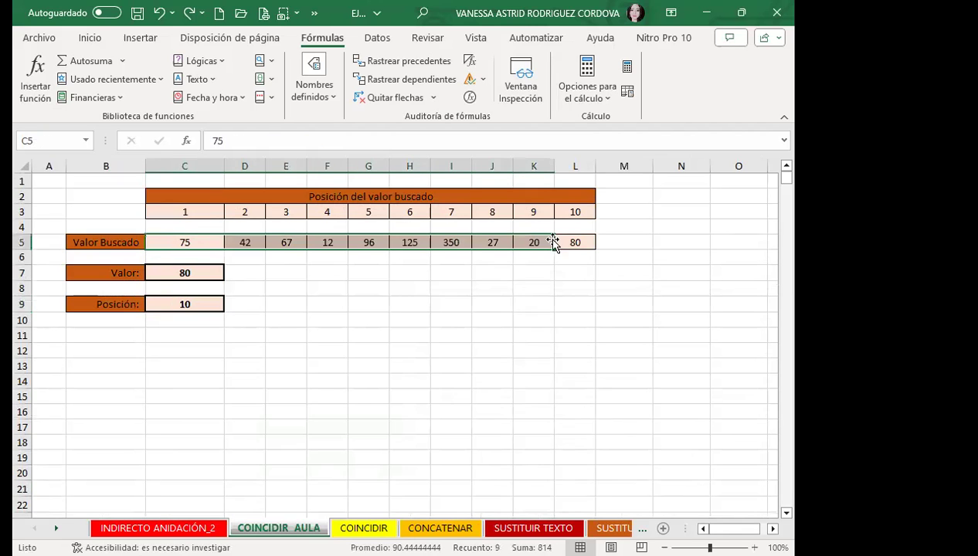
{"action": "key", "text": "ctrl+Page_Down"}
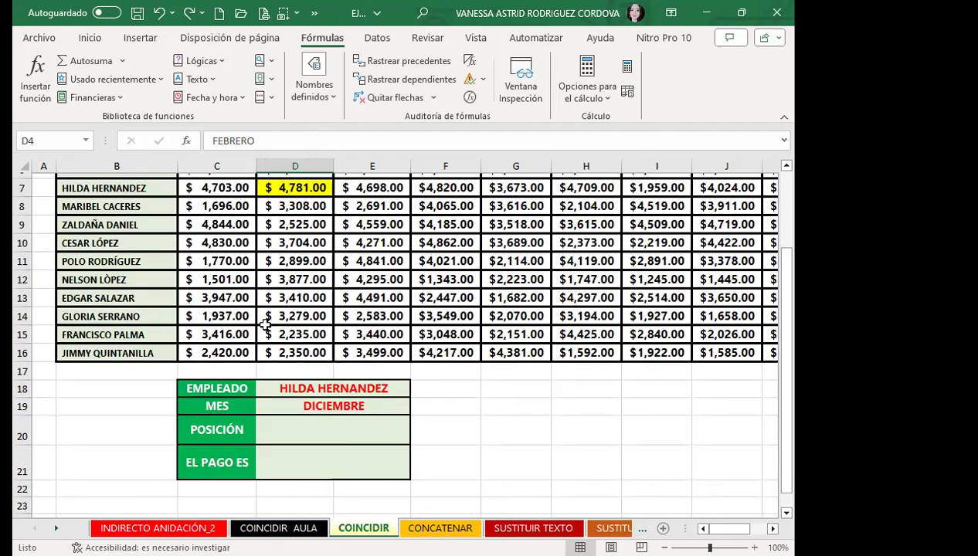
{"action": "scroll", "coordinate": [263, 321], "scroll_direction": "up", "scroll_amount": 2}
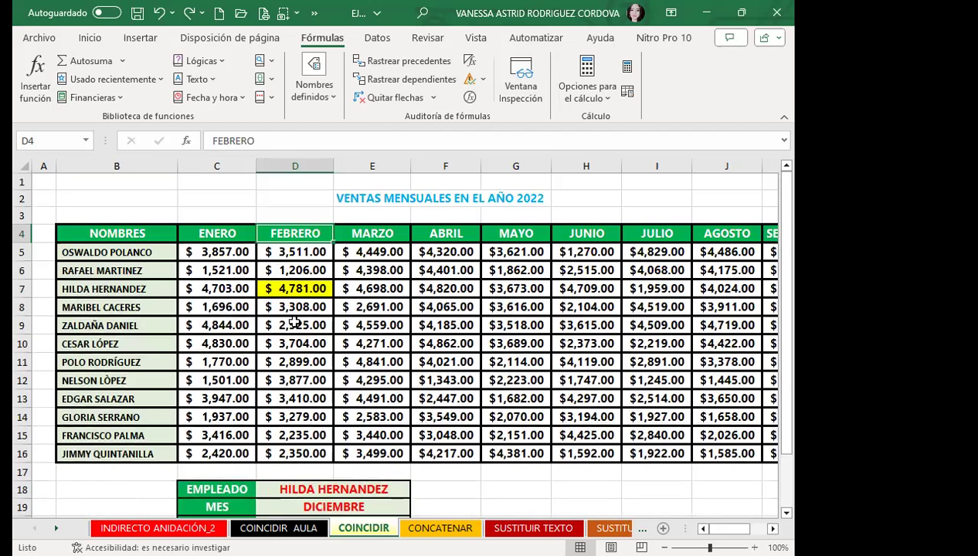
{"action": "left_click", "coordinate": [291, 320]}
{"action": "scroll", "coordinate": [305, 379], "scroll_direction": "down", "scroll_amount": 3}
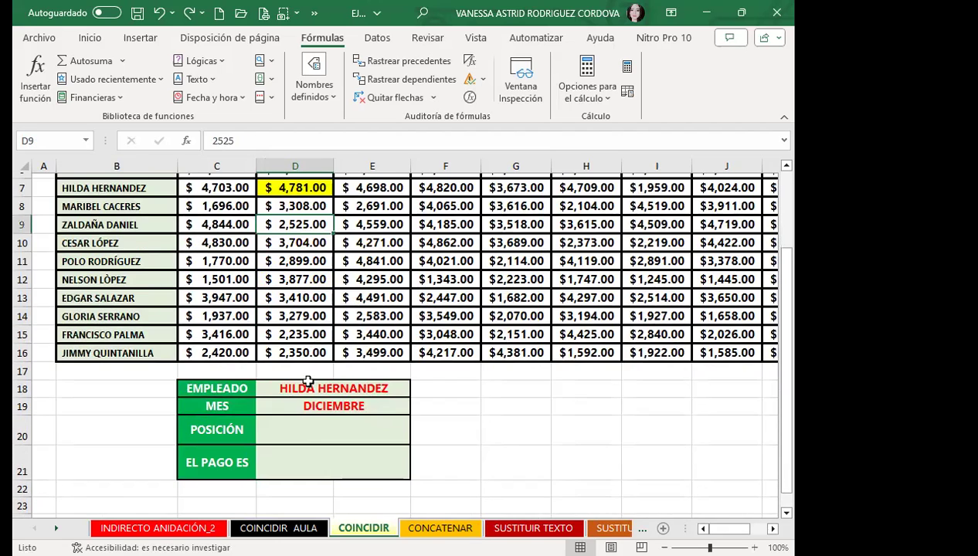
{"action": "left_click", "coordinate": [307, 381]}
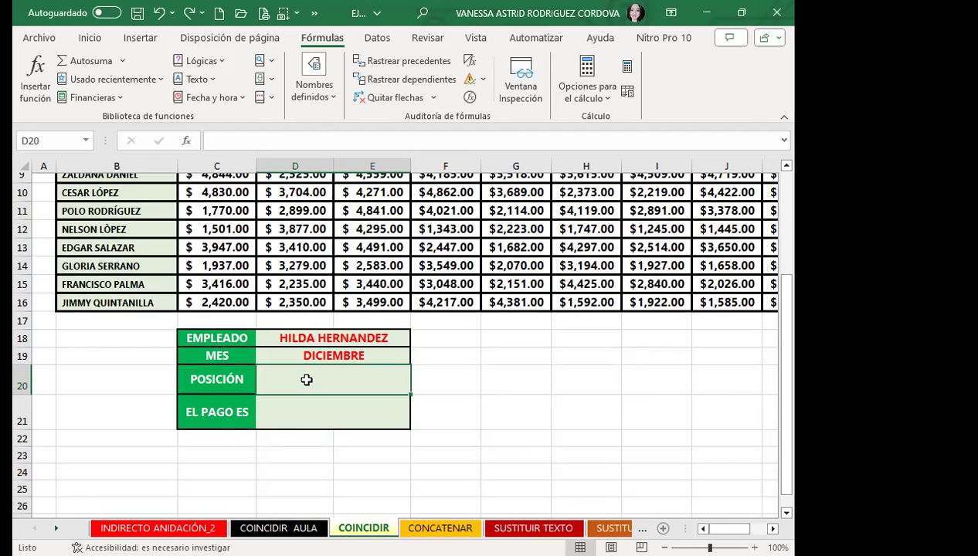
{"action": "left_click", "coordinate": [336, 339]}
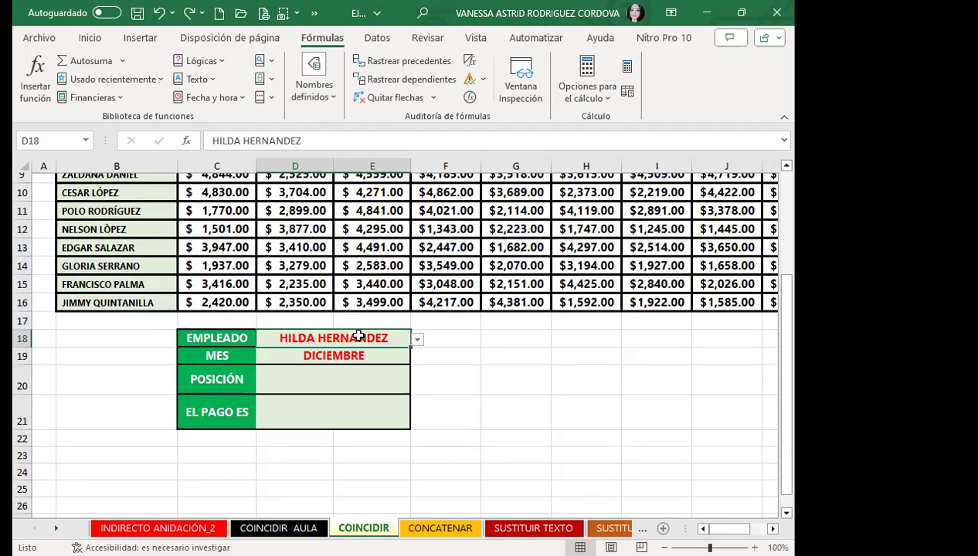
{"action": "left_click", "coordinate": [417, 340]}
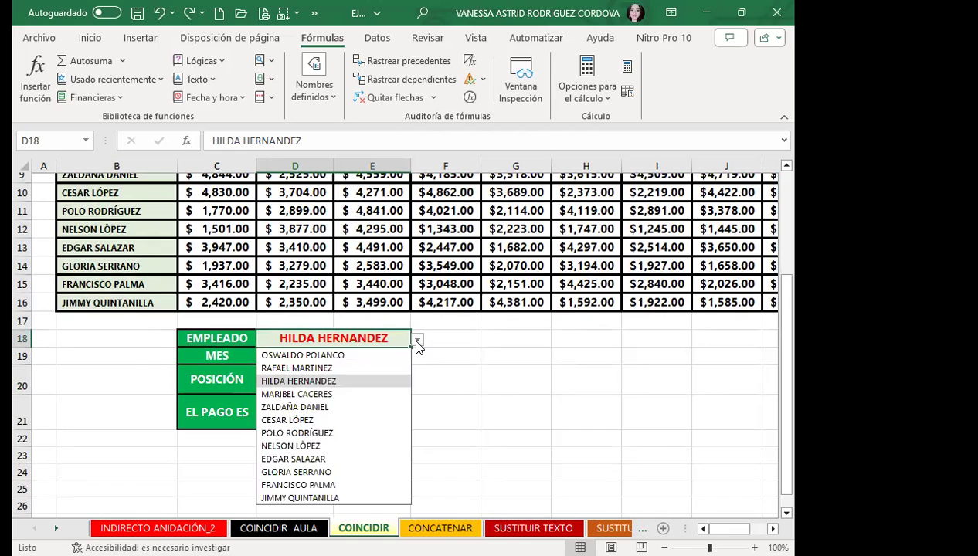
{"action": "left_click", "coordinate": [379, 340]}
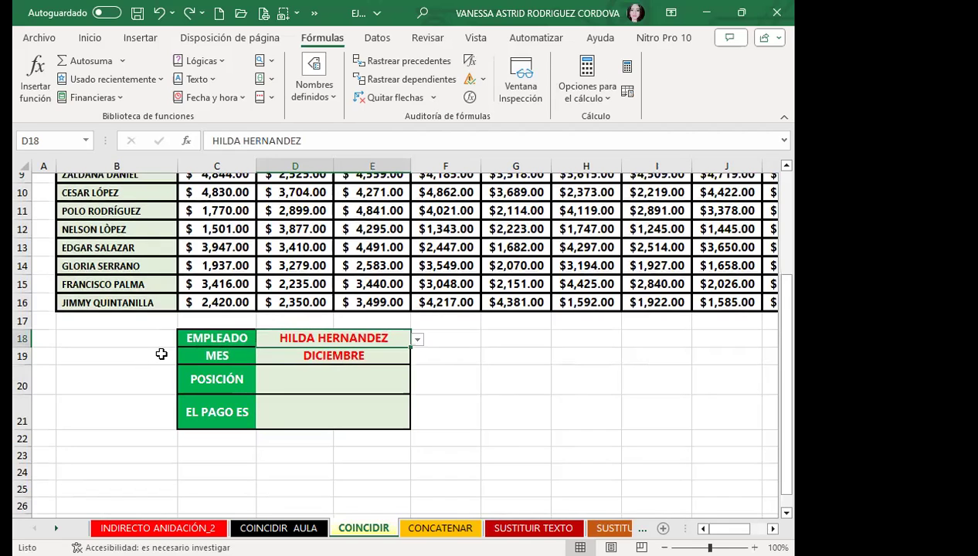
{"action": "left_click", "coordinate": [307, 357]}
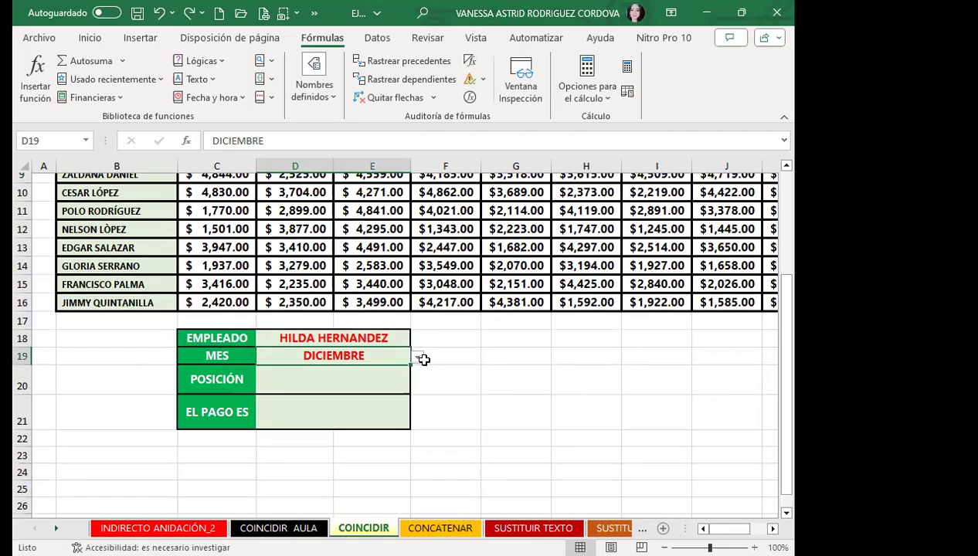
{"action": "left_click", "coordinate": [417, 357]}
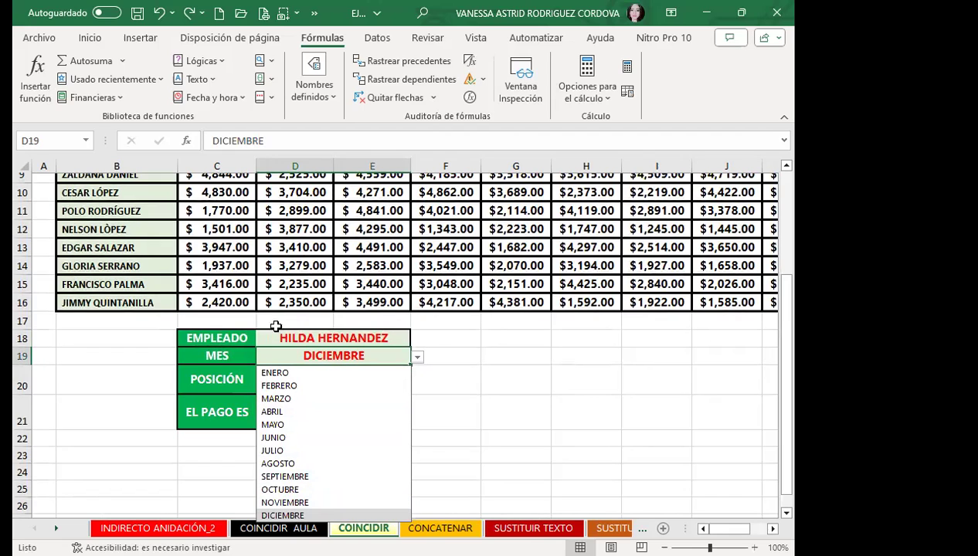
{"action": "left_click", "coordinate": [274, 425]}
{"action": "key", "text": "alt+Down"}
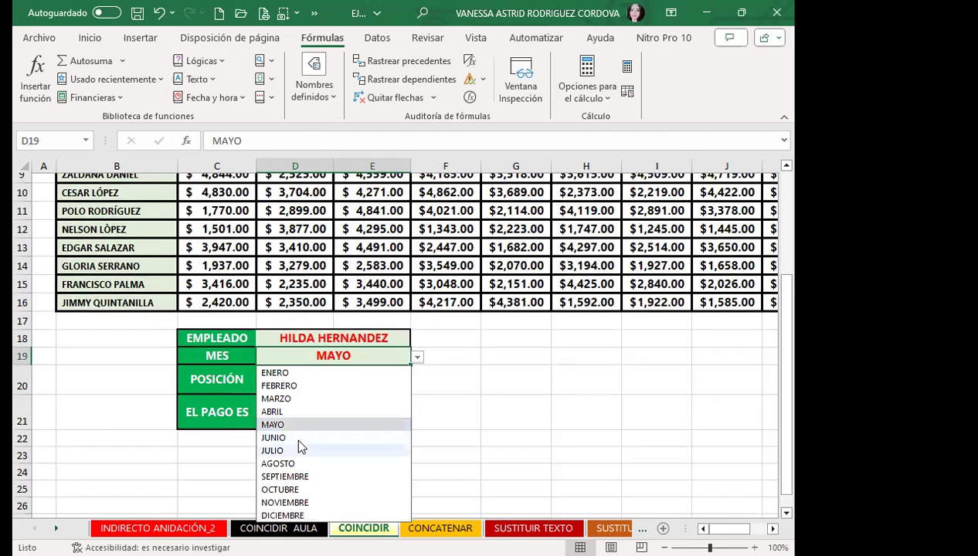
{"action": "left_click", "coordinate": [297, 452]}
{"action": "left_click", "coordinate": [418, 358]}
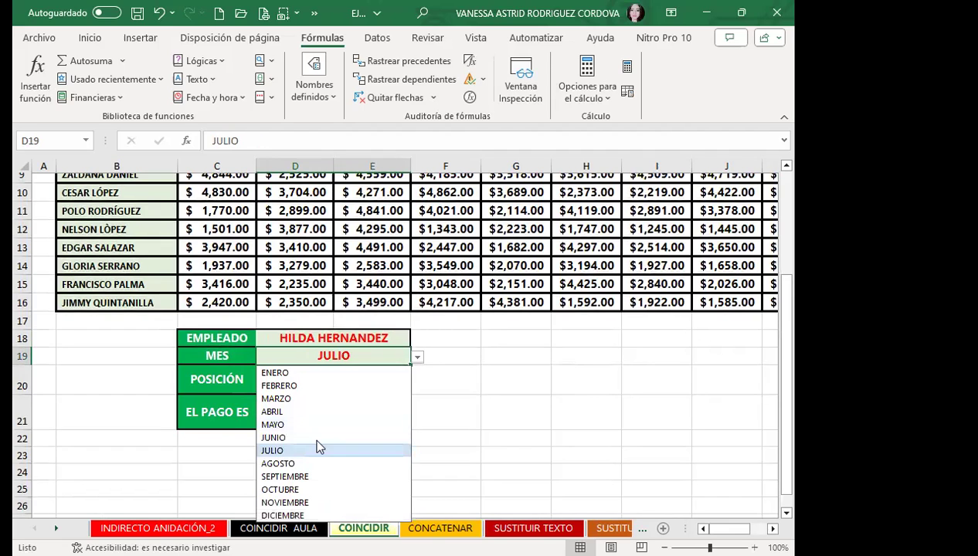
{"action": "key", "text": "Return"}
{"action": "left_click", "coordinate": [417, 356]}
{"action": "left_click", "coordinate": [332, 357]}
{"action": "scroll", "coordinate": [232, 340], "scroll_direction": "up", "scroll_amount": 3}
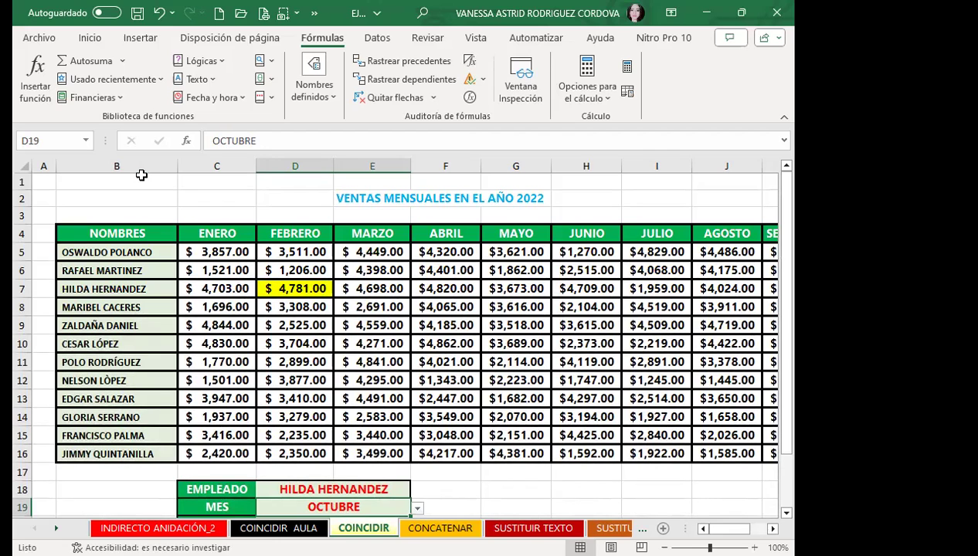
{"action": "scroll", "coordinate": [424, 334], "scroll_direction": "down", "scroll_amount": 2}
{"action": "scroll", "coordinate": [425, 338], "scroll_direction": "down", "scroll_amount": 2}
{"action": "left_click", "coordinate": [307, 324]}
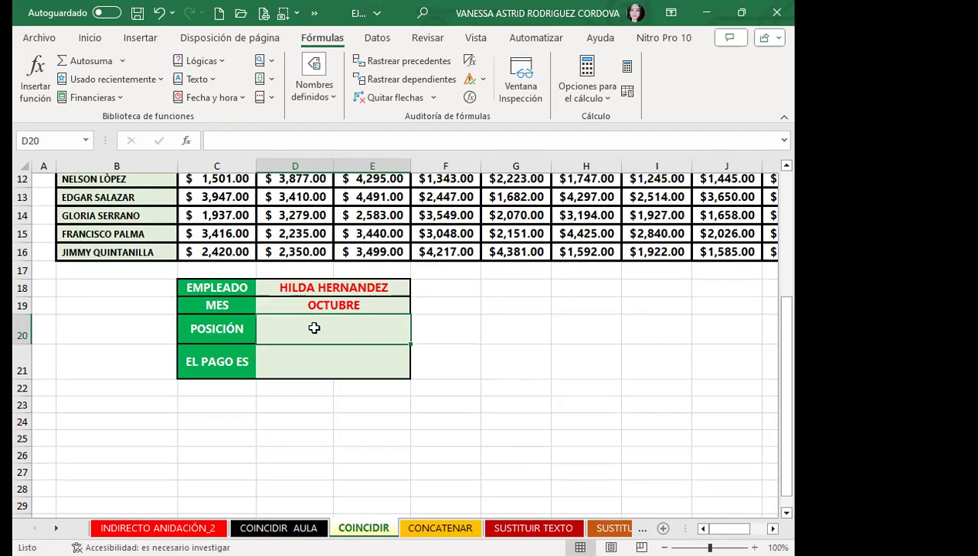
{"action": "left_click", "coordinate": [369, 302]}
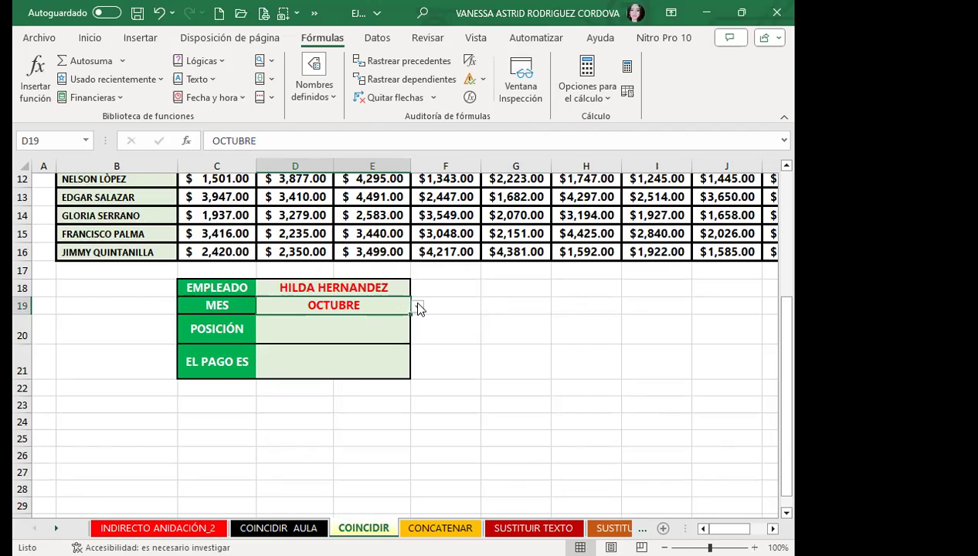
{"action": "left_click", "coordinate": [418, 307]}
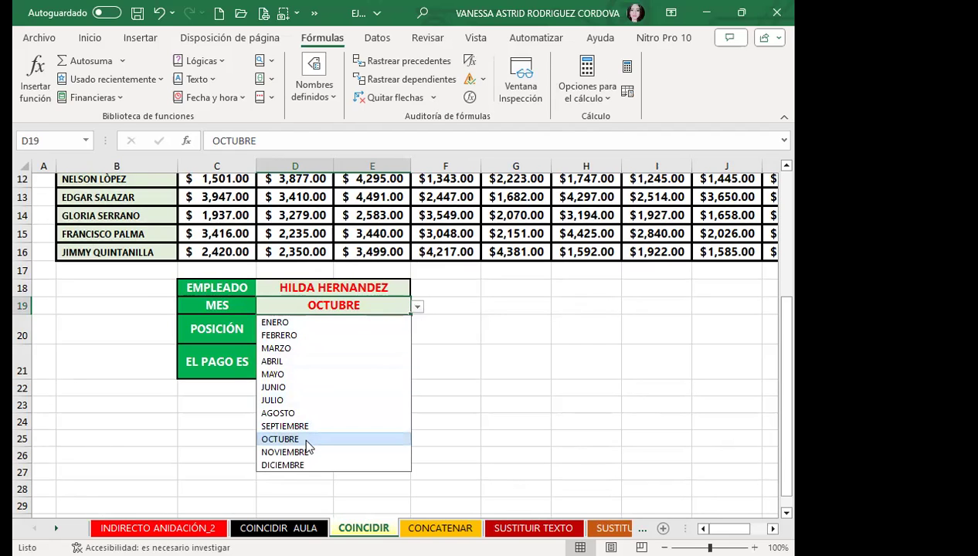
{"action": "left_click", "coordinate": [275, 387]}
{"action": "left_click", "coordinate": [418, 308]}
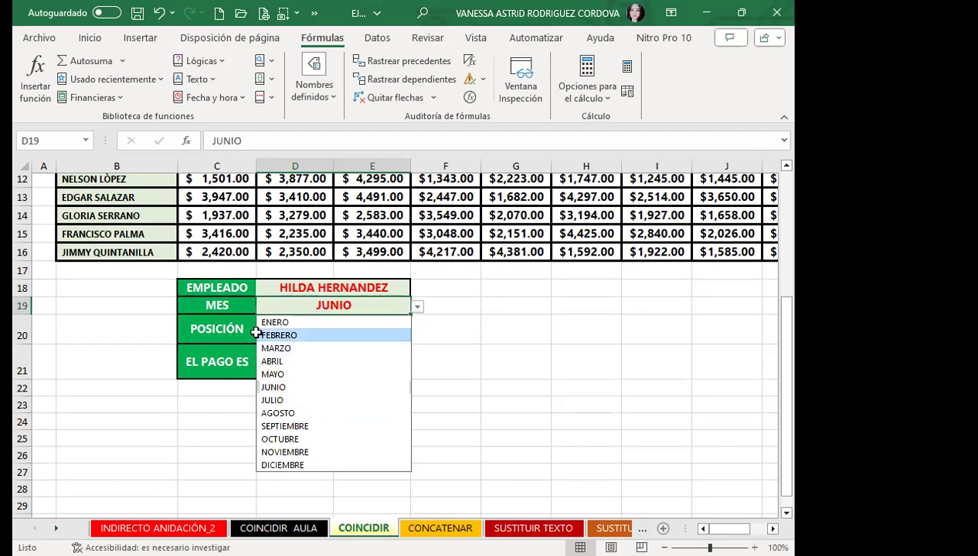
{"action": "left_click", "coordinate": [286, 334]}
{"action": "scroll", "coordinate": [367, 328], "scroll_direction": "up", "scroll_amount": 4}
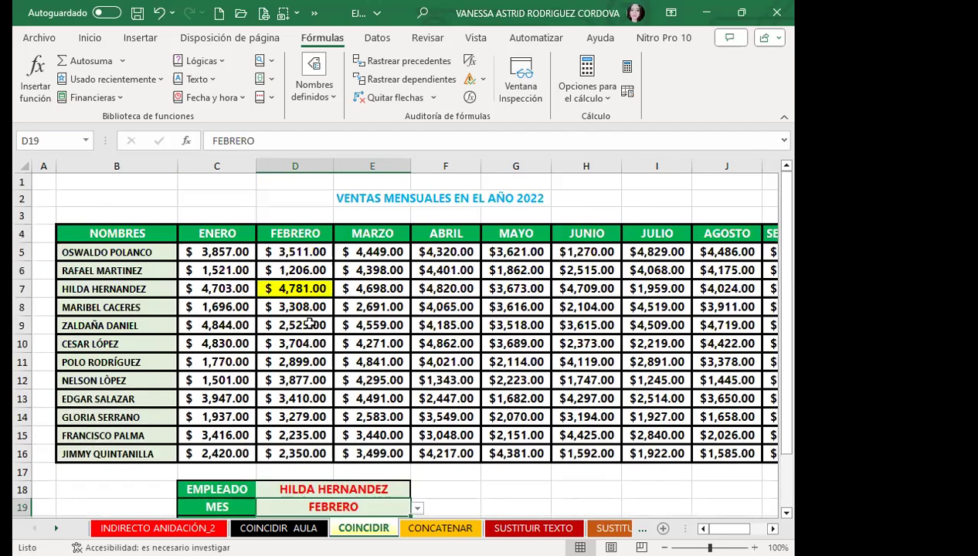
{"action": "scroll", "coordinate": [387, 360], "scroll_direction": "down", "scroll_amount": 2}
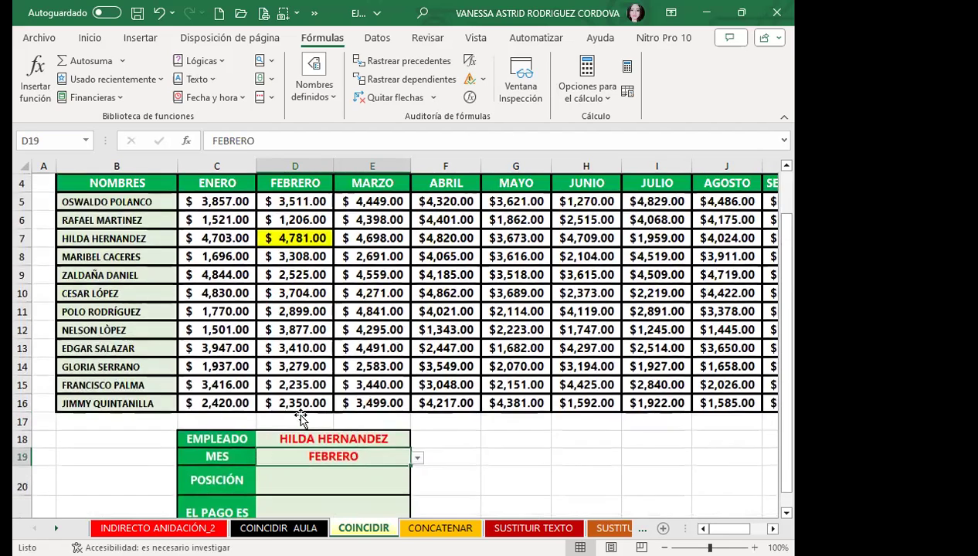
{"action": "scroll", "coordinate": [293, 405], "scroll_direction": "up", "scroll_amount": 1}
{"action": "scroll", "coordinate": [297, 395], "scroll_direction": "down", "scroll_amount": 2}
{"action": "left_click", "coordinate": [289, 382]}
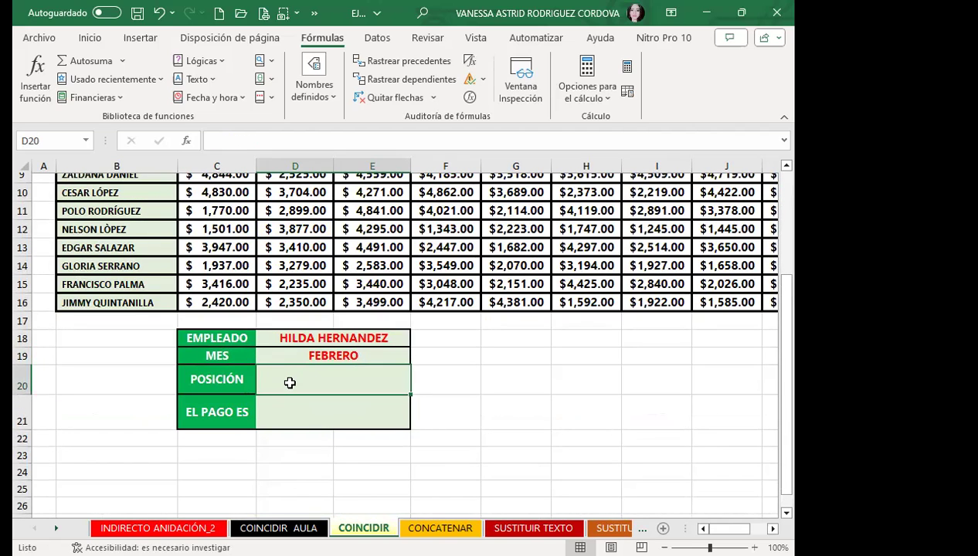
- Begin =COINCIDIR(D19; in POSICIÓN cell D20, using the MES month as lookup value
{"action": "type", "text": "="}
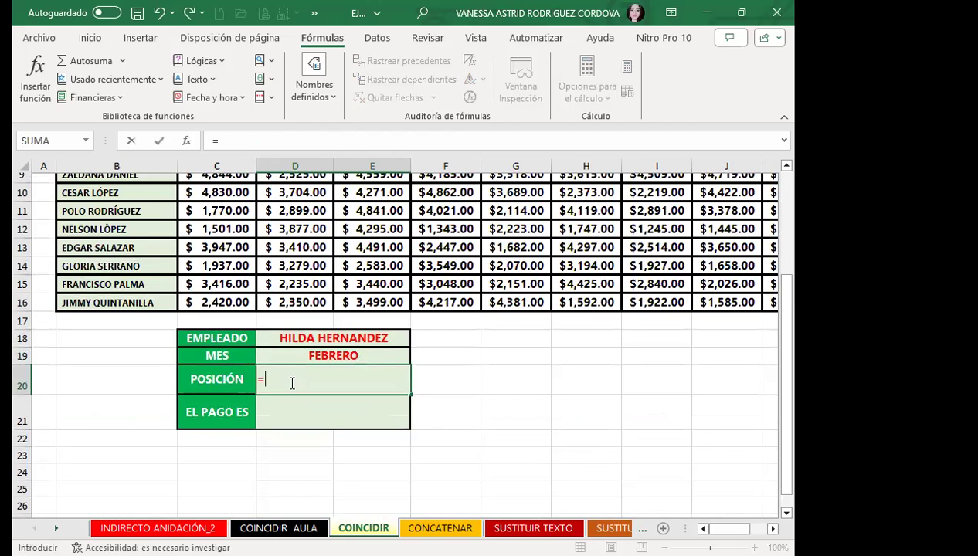
{"action": "type", "text": "C"}
{"action": "type", "text": "OI"}
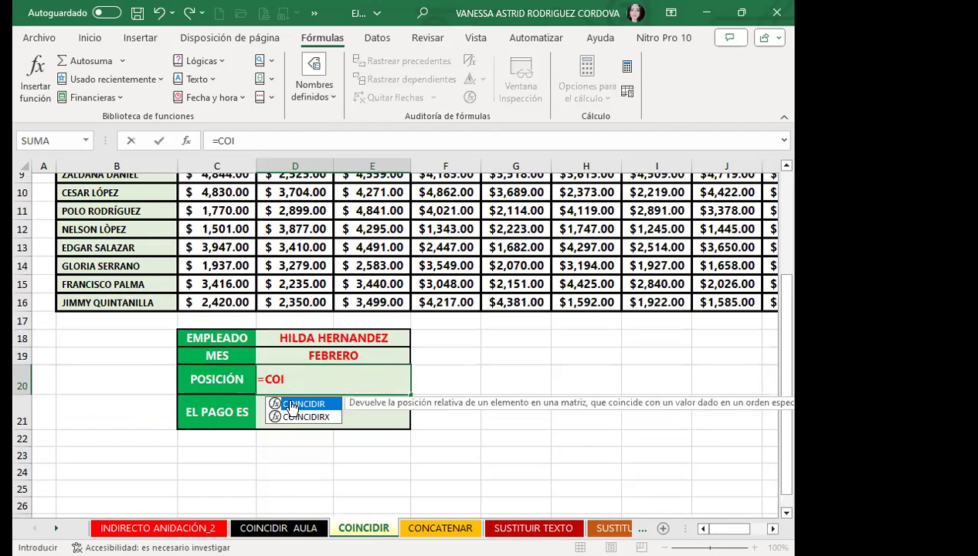
{"action": "double_click", "coordinate": [301, 404]}
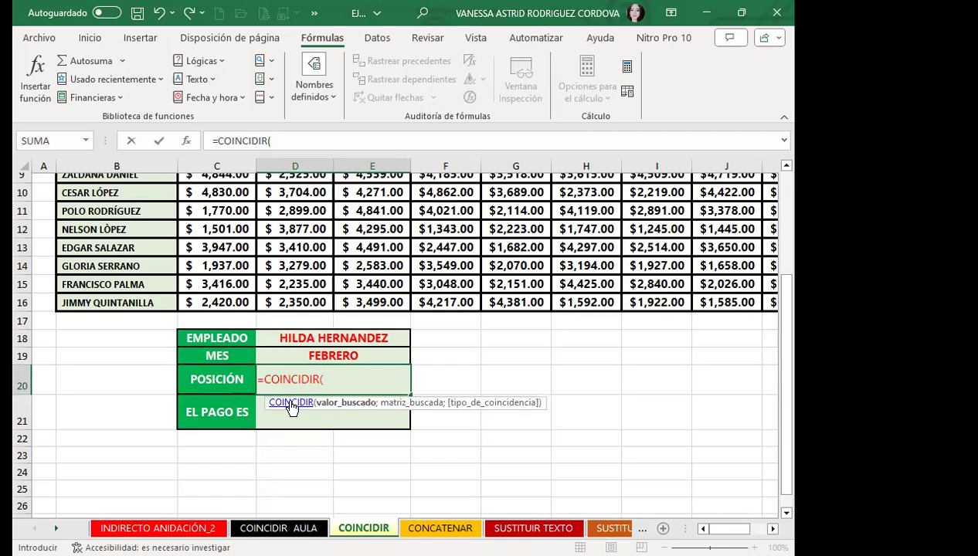
{"action": "left_click", "coordinate": [305, 354]}
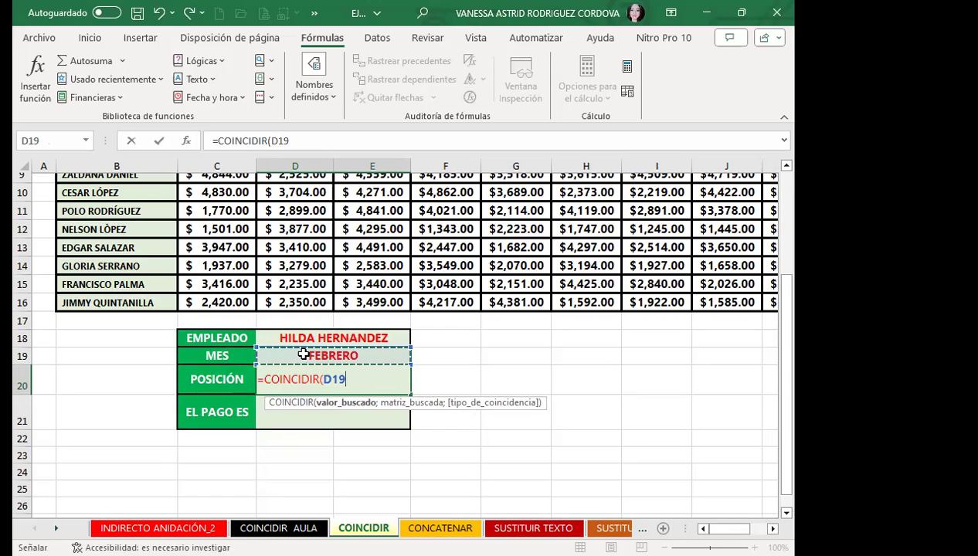
{"action": "type", "text": ";"}
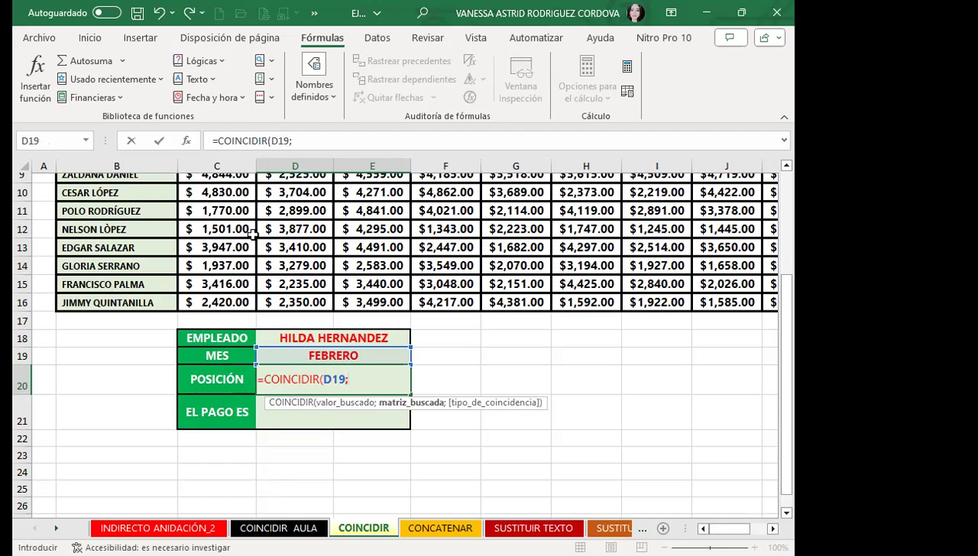
{"action": "scroll", "coordinate": [242, 417], "scroll_direction": "up", "scroll_amount": 1}
- Finish the POSICIÓN formula as =COINCIDIR(D19;C4:N4;0), searching the month headers C4:N4
{"action": "scroll", "coordinate": [275, 289], "scroll_direction": "up", "scroll_amount": 2}
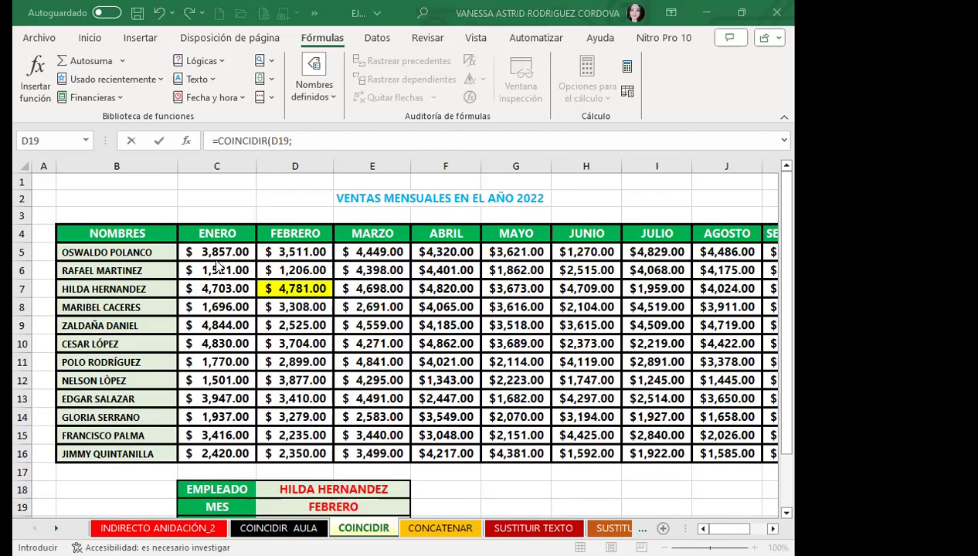
{"action": "scroll", "coordinate": [301, 437], "scroll_direction": "down", "scroll_amount": 2}
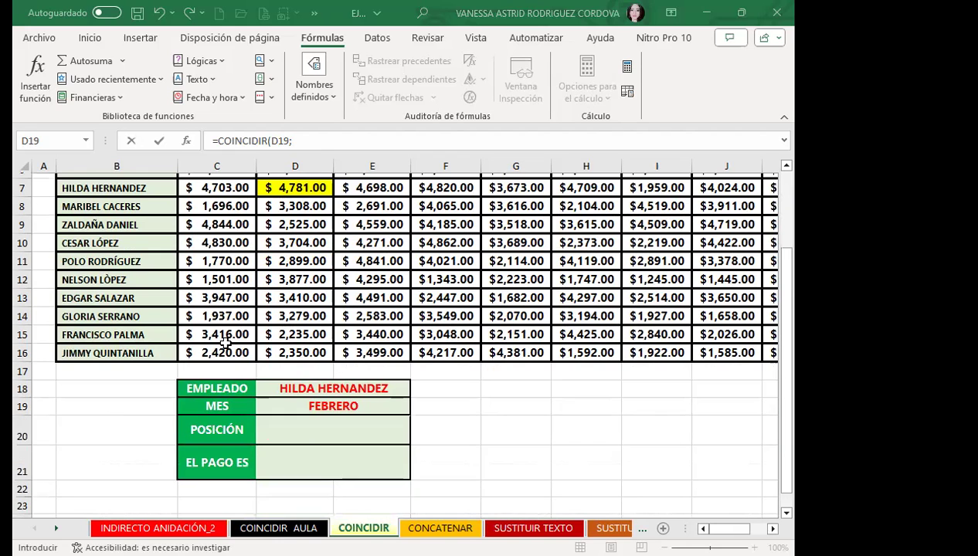
{"action": "scroll", "coordinate": [223, 339], "scroll_direction": "down", "scroll_amount": 2}
{"action": "scroll", "coordinate": [283, 243], "scroll_direction": "up", "scroll_amount": 2}
{"action": "scroll", "coordinate": [285, 249], "scroll_direction": "up", "scroll_amount": 2}
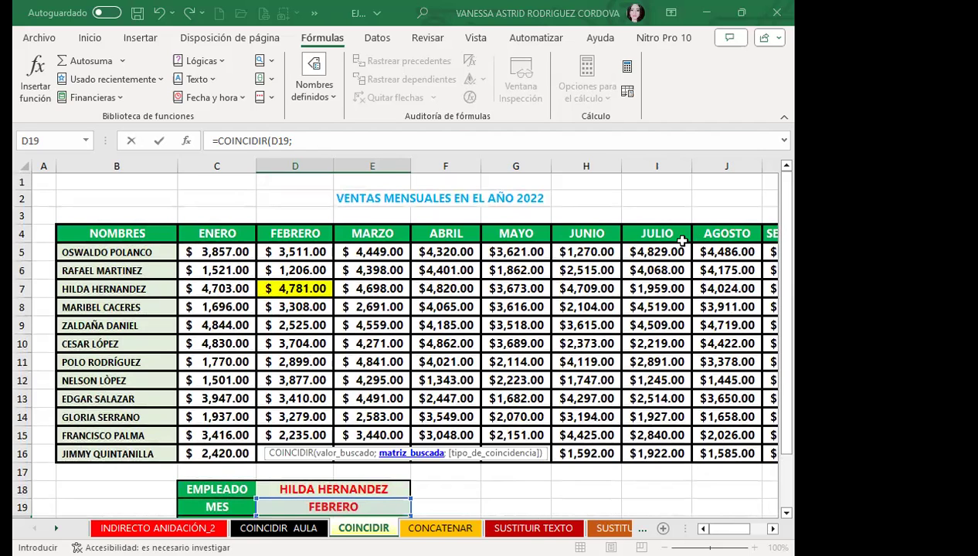
{"action": "left_click_drag", "start_coordinate": [216, 233], "coordinate": [683, 233]}
{"action": "scroll", "coordinate": [257, 398], "scroll_direction": "down", "scroll_amount": 3}
{"action": "scroll", "coordinate": [258, 398], "scroll_direction": "down", "scroll_amount": 3}
{"action": "left_click_drag", "start_coordinate": [740, 529], "coordinate": [726, 528]}
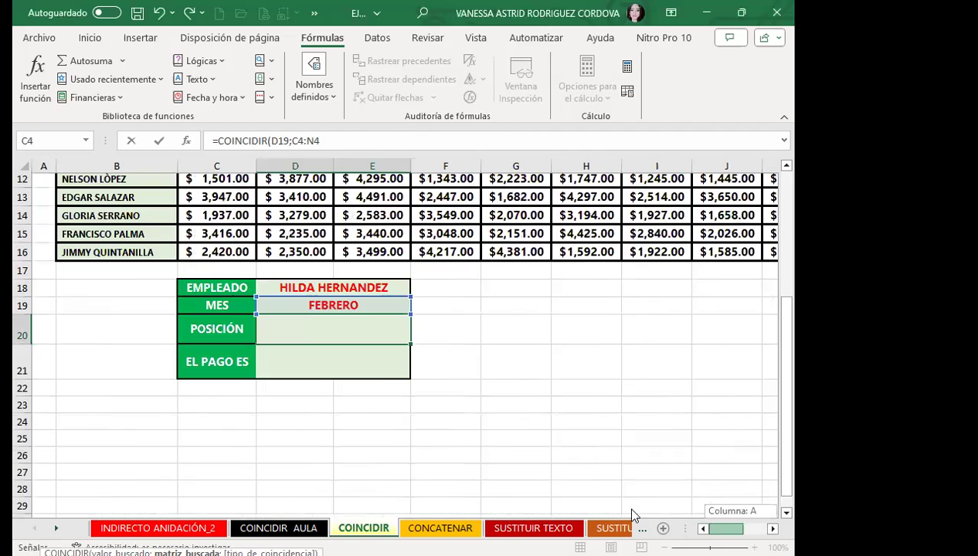
{"action": "left_click_drag", "start_coordinate": [632, 514], "coordinate": [632, 514]}
{"action": "type", "text": ";"}
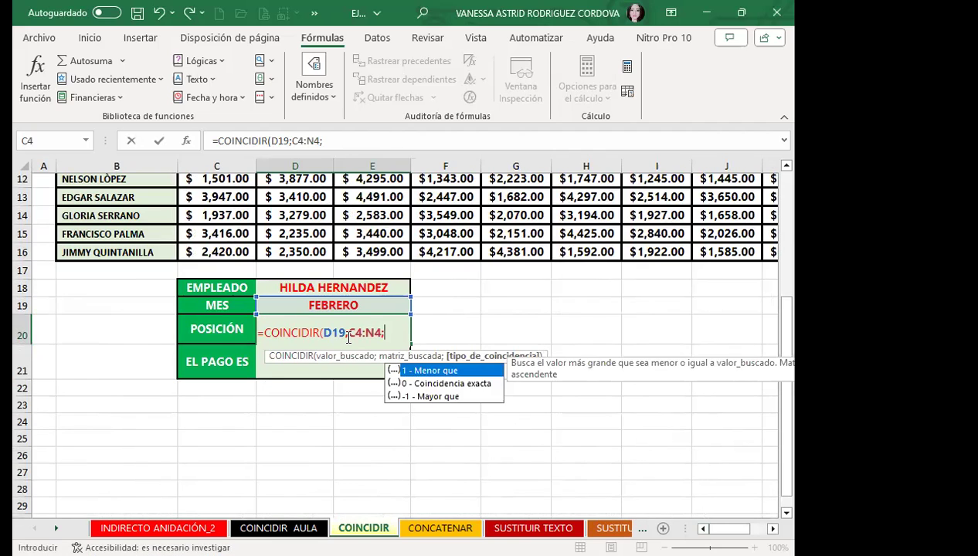
{"action": "type", "text": "0"}
{"action": "type", "text": ")"}
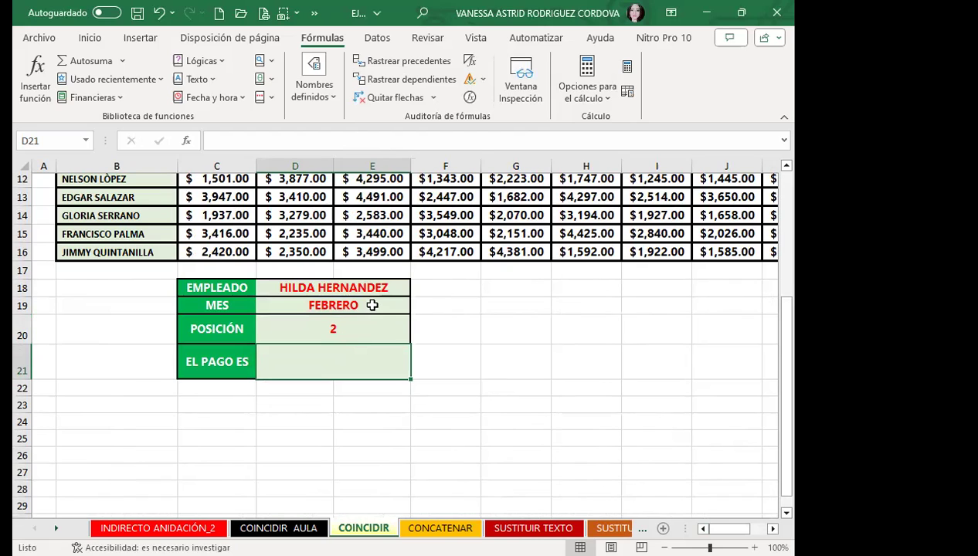
- Switch MES in D19 through SEPTIEMBRE, NOVIEMBRE, DICIEMBRE and JUNIO, checking POSICIÓN each time
{"action": "left_click", "coordinate": [375, 304]}
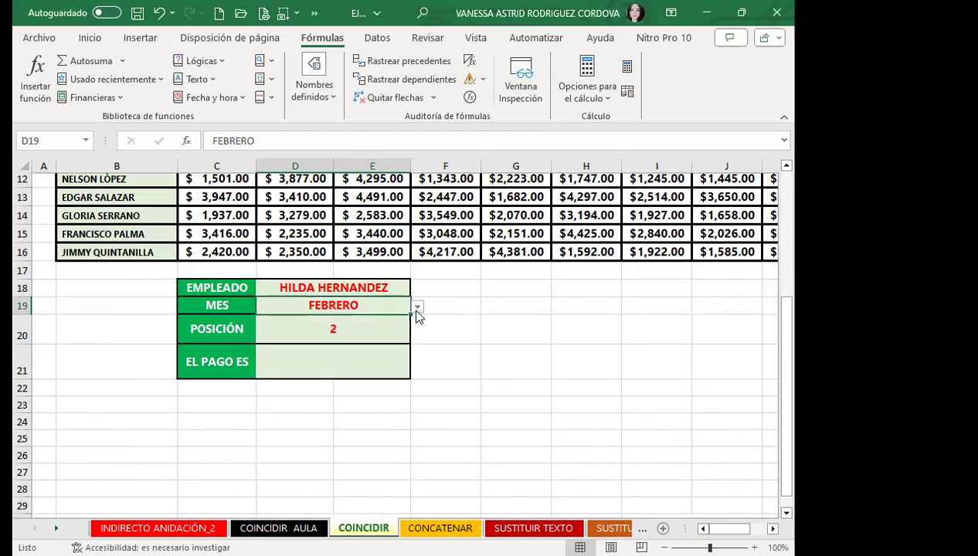
{"action": "left_click", "coordinate": [416, 308]}
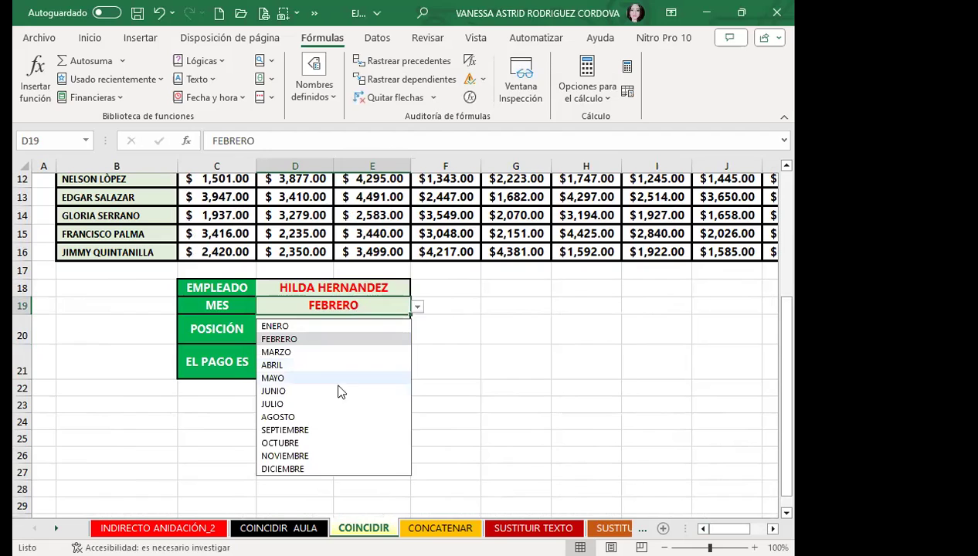
{"action": "left_click", "coordinate": [299, 430]}
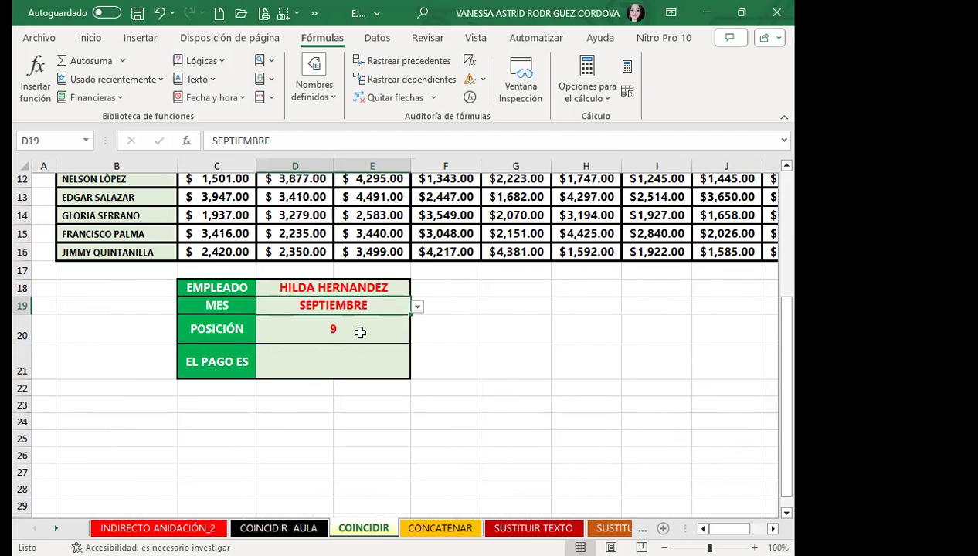
{"action": "left_click", "coordinate": [418, 311]}
{"action": "left_click", "coordinate": [392, 309]}
{"action": "left_click", "coordinate": [416, 306]}
{"action": "left_click", "coordinate": [340, 454]}
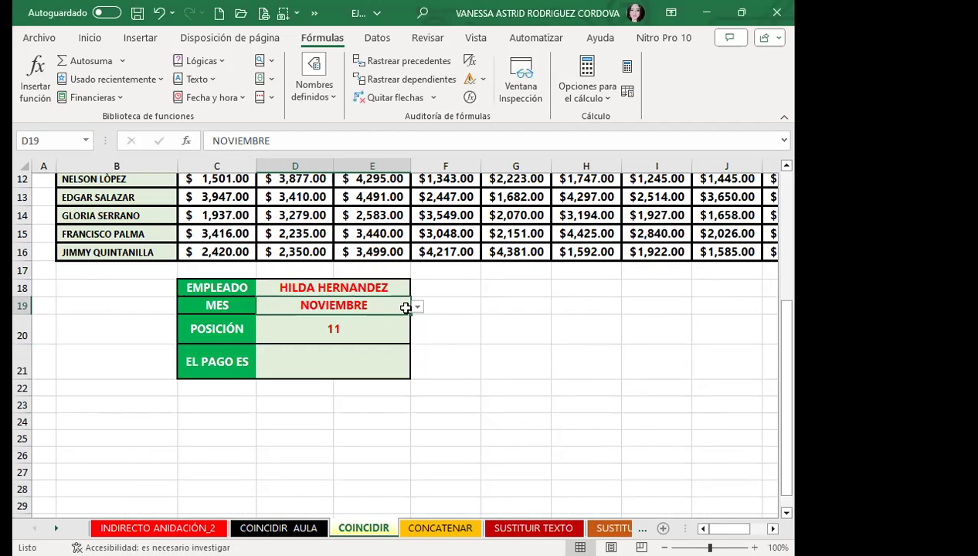
{"action": "left_click", "coordinate": [417, 307]}
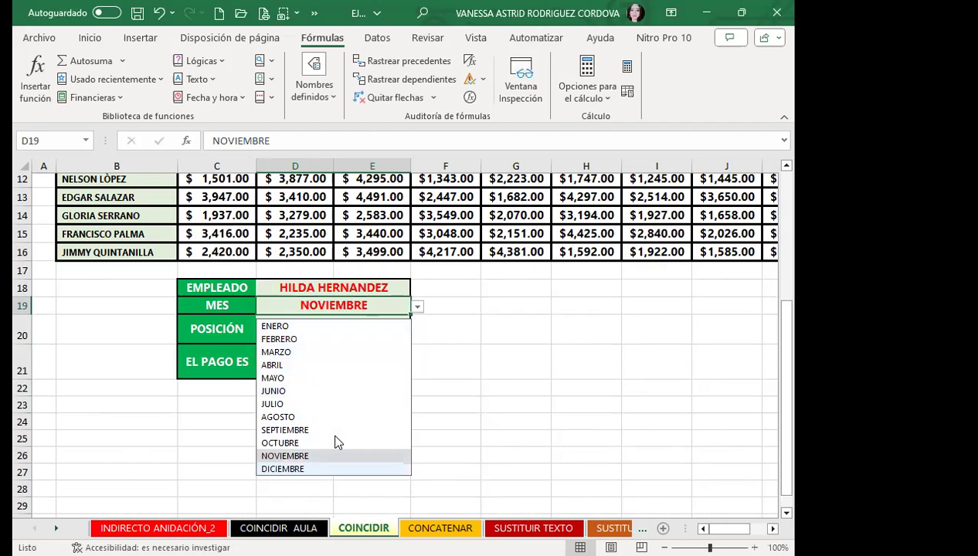
{"action": "left_click", "coordinate": [340, 467]}
{"action": "left_click", "coordinate": [349, 325]}
{"action": "left_click", "coordinate": [396, 309]}
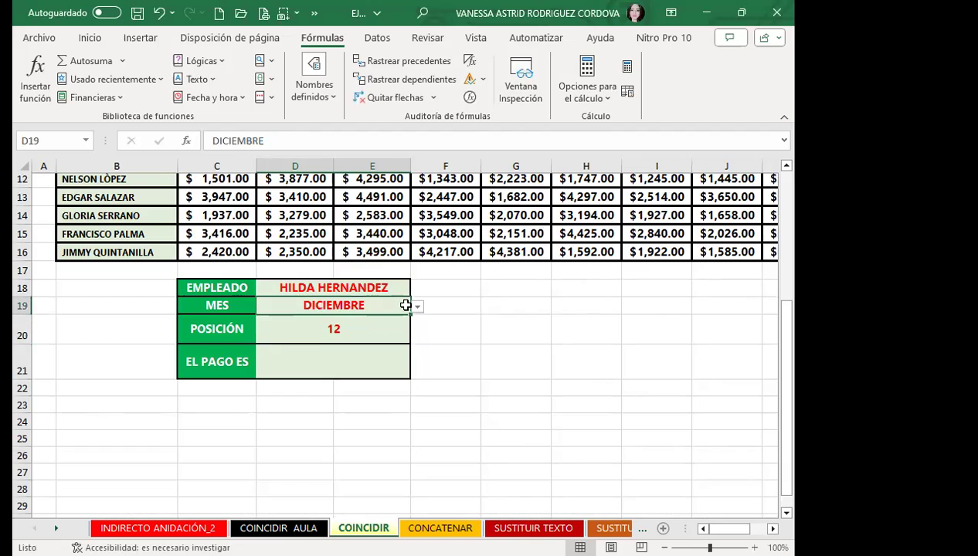
{"action": "key", "text": "alt+Down"}
{"action": "key", "text": "Up"}
{"action": "key", "text": "Up"}
{"action": "key", "text": "Up"}
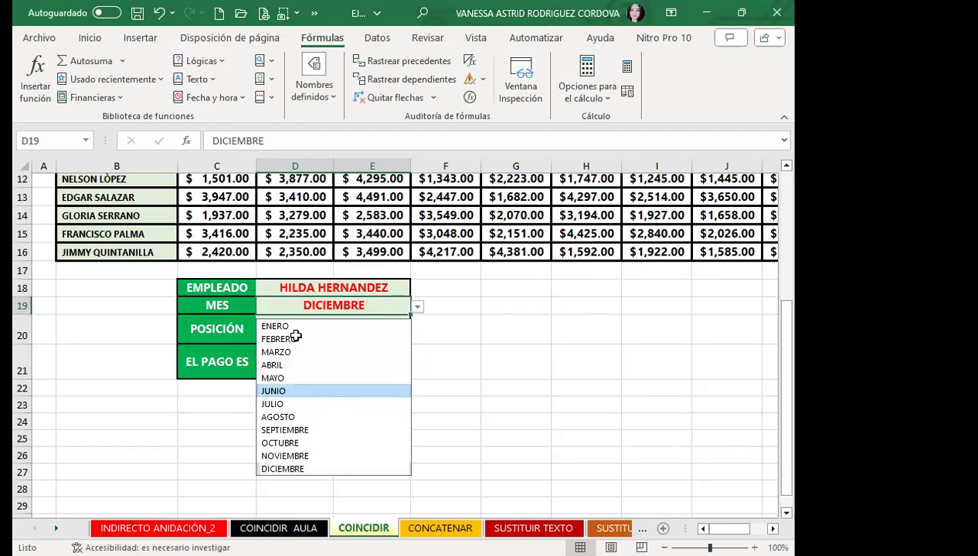
{"action": "key", "text": "Return"}
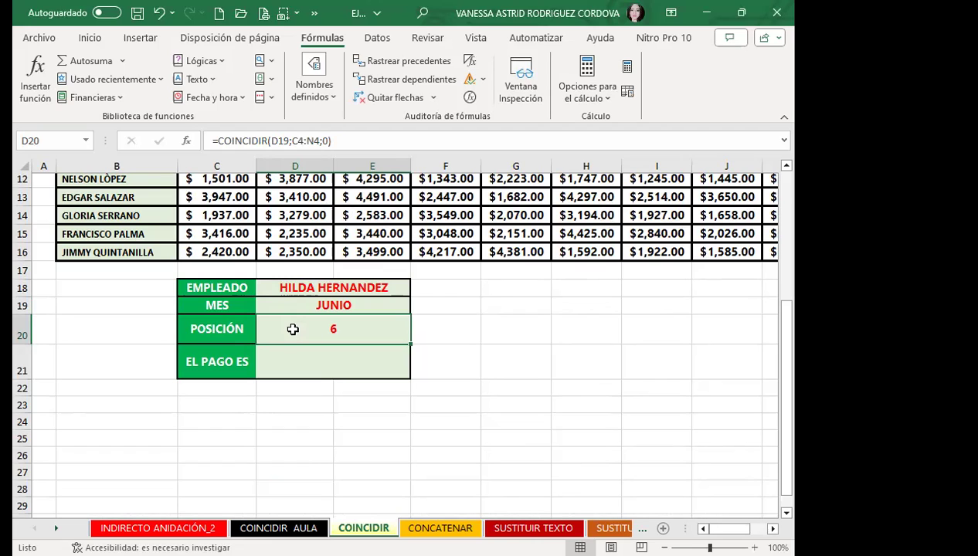
- Set MES to MAYO, then AGOSTO, and compare POSICIÓN's 8 with the month headers
{"action": "left_click", "coordinate": [300, 306]}
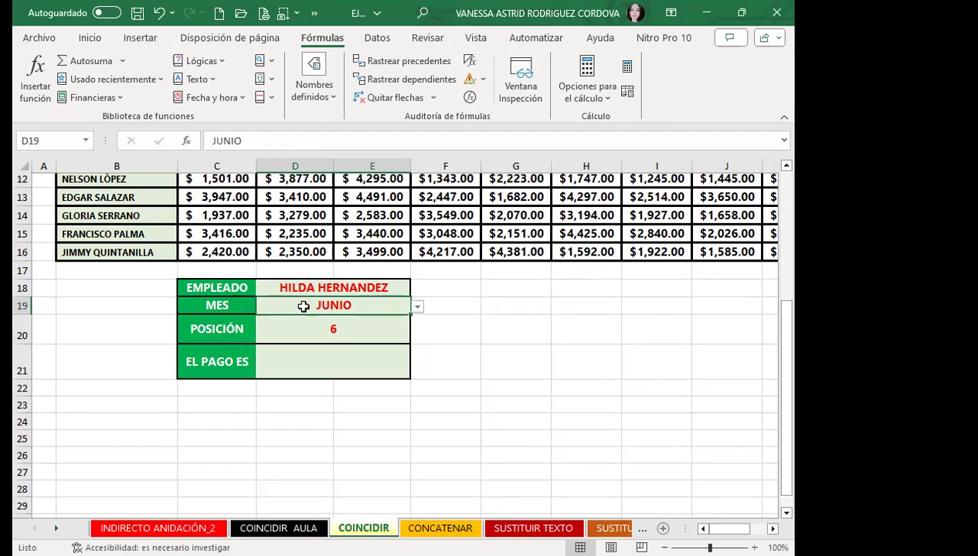
{"action": "left_click", "coordinate": [417, 308]}
{"action": "key", "text": "Up"}
{"action": "key", "text": "Return"}
{"action": "left_click", "coordinate": [417, 308]}
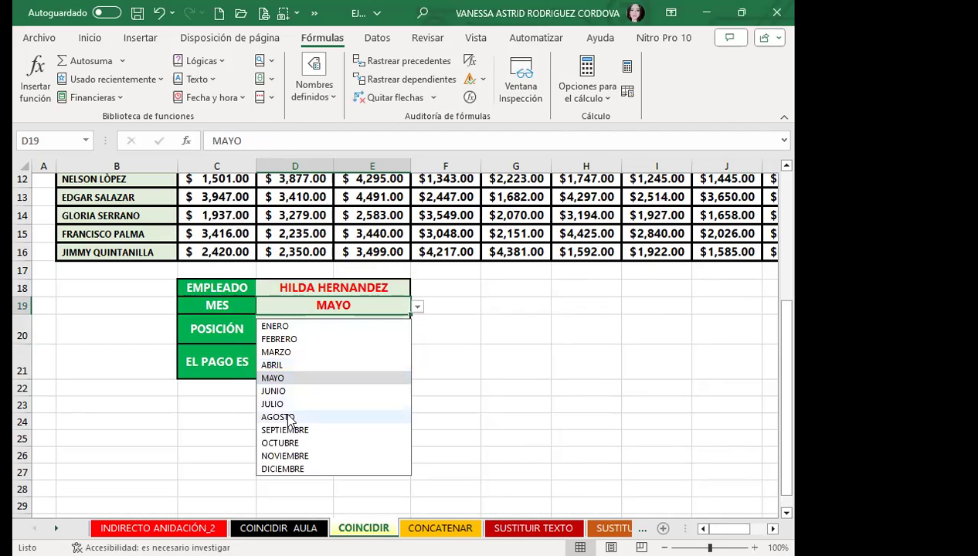
{"action": "left_click", "coordinate": [273, 415]}
{"action": "key", "text": "Return"}
{"action": "scroll", "coordinate": [258, 283], "scroll_direction": "up", "scroll_amount": 4}
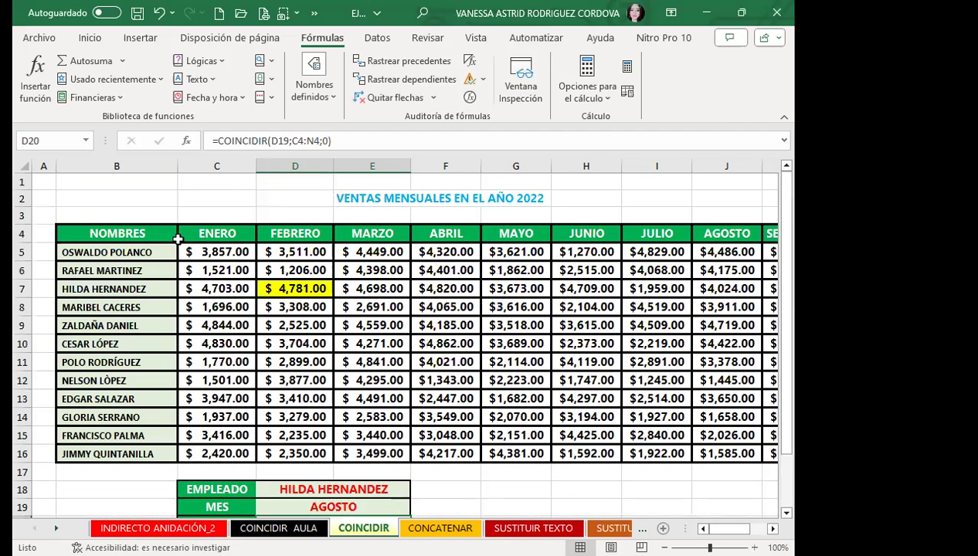
{"action": "left_click", "coordinate": [199, 239]}
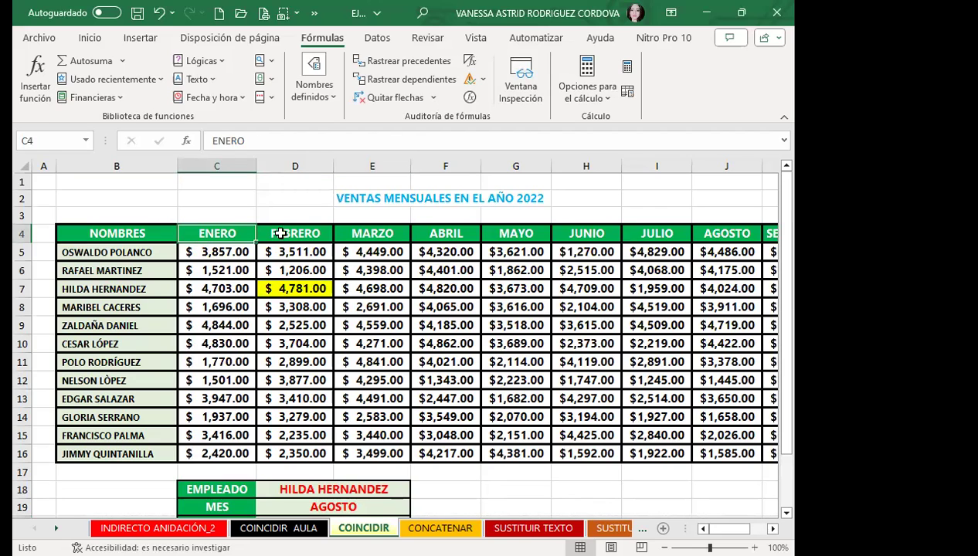
{"action": "scroll", "coordinate": [367, 279], "scroll_direction": "down", "scroll_amount": 2}
{"action": "scroll", "coordinate": [363, 309], "scroll_direction": "down", "scroll_amount": 2}
{"action": "left_click", "coordinate": [378, 329]}
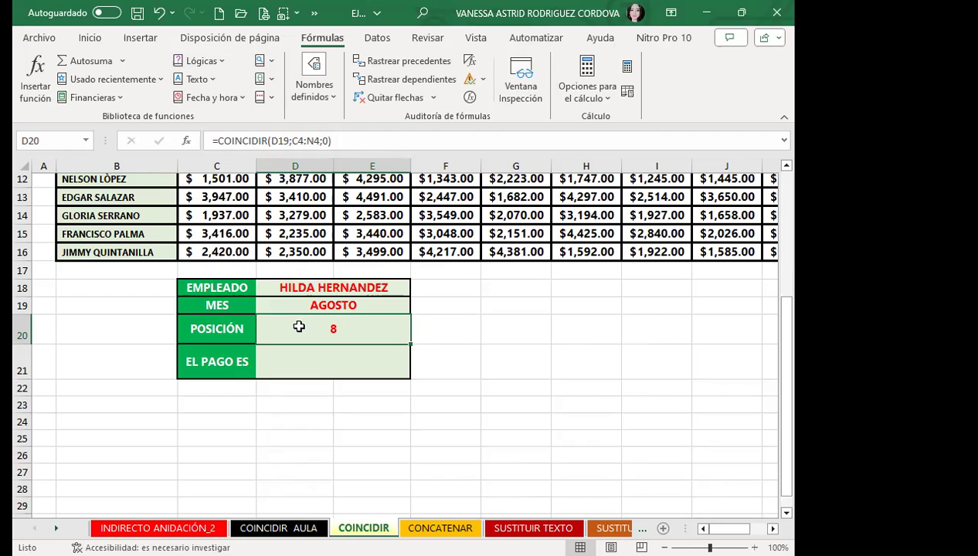
{"action": "left_click", "coordinate": [307, 306]}
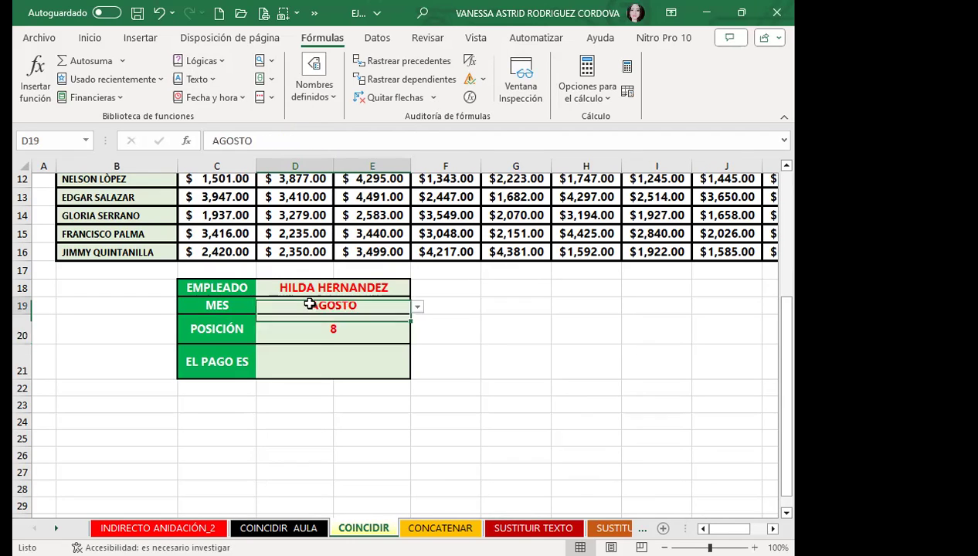
{"action": "key", "text": "ctrl+y"}
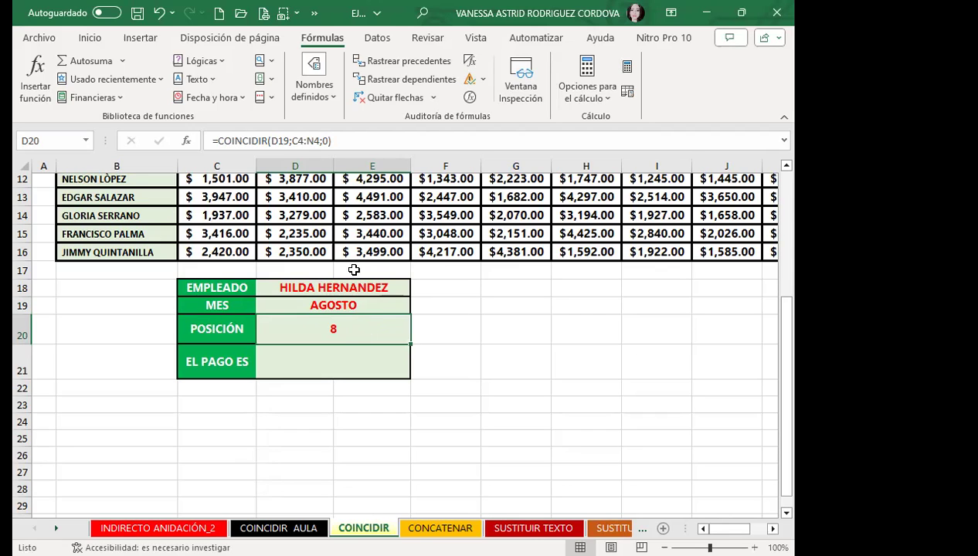
{"action": "left_click", "coordinate": [341, 363]}
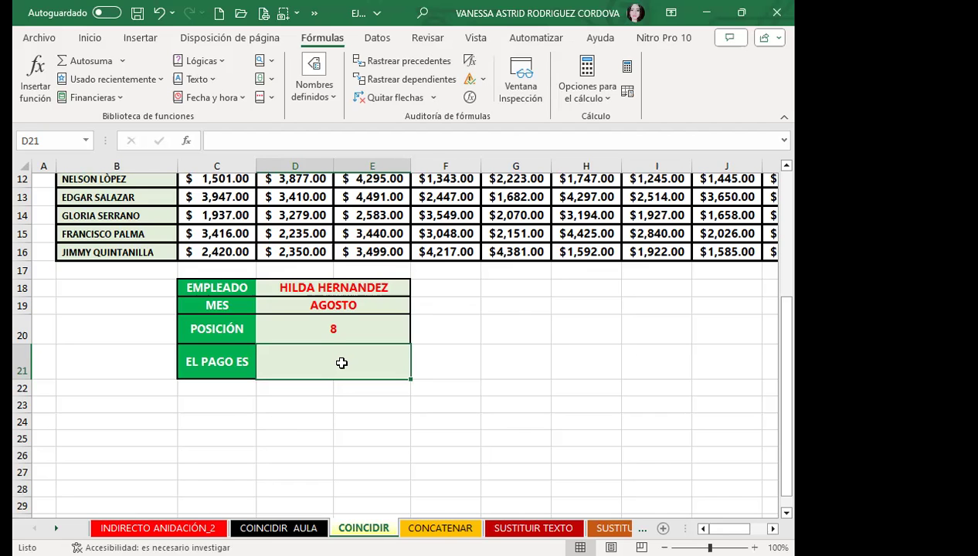
{"action": "scroll", "coordinate": [343, 360], "scroll_direction": "up", "scroll_amount": 2}
{"action": "scroll", "coordinate": [344, 324], "scroll_direction": "up", "scroll_amount": 1}
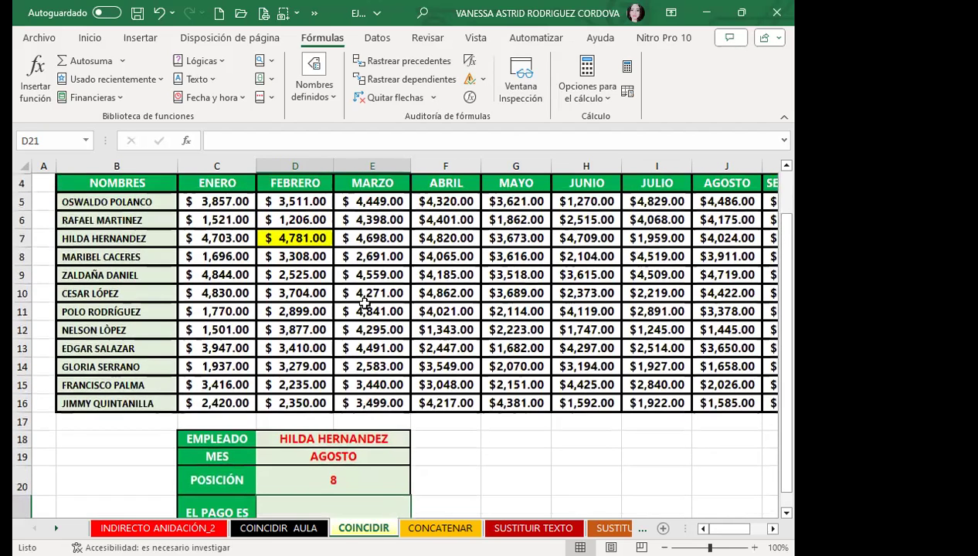
{"action": "left_click", "coordinate": [362, 274]}
{"action": "left_click", "coordinate": [306, 239]}
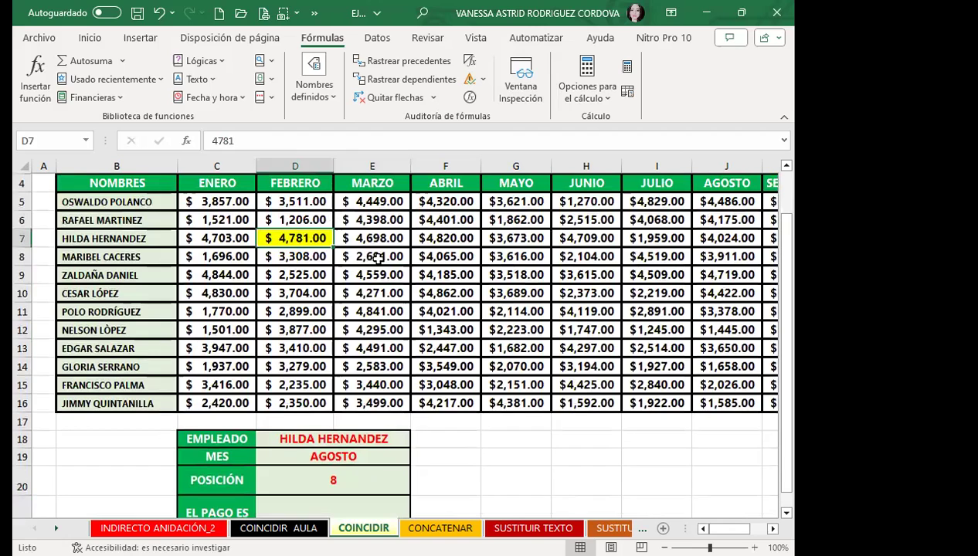
{"action": "left_click", "coordinate": [371, 255]}
{"action": "left_click", "coordinate": [492, 293]}
{"action": "left_click", "coordinate": [569, 328]}
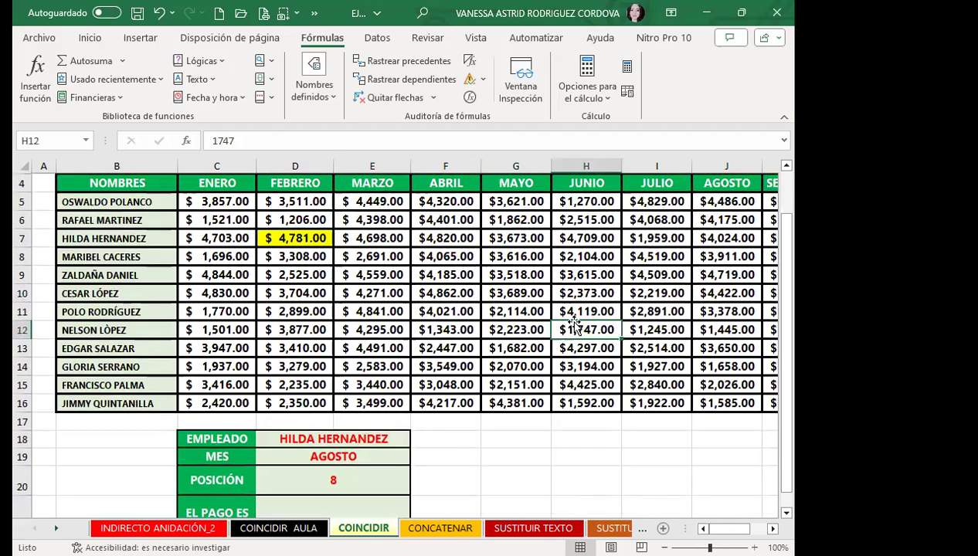
{"action": "left_click", "coordinate": [24, 349]}
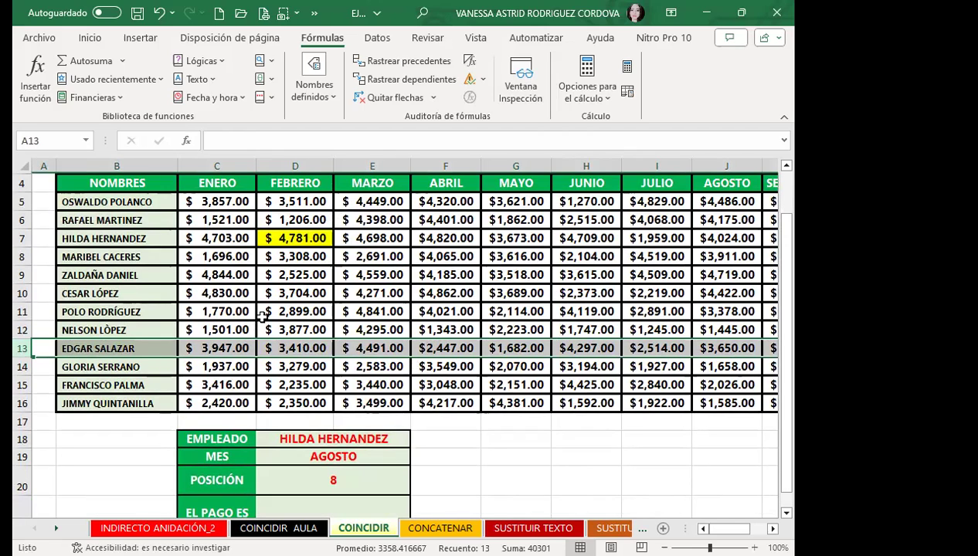
{"action": "scroll", "coordinate": [262, 317], "scroll_direction": "down", "scroll_amount": 2}
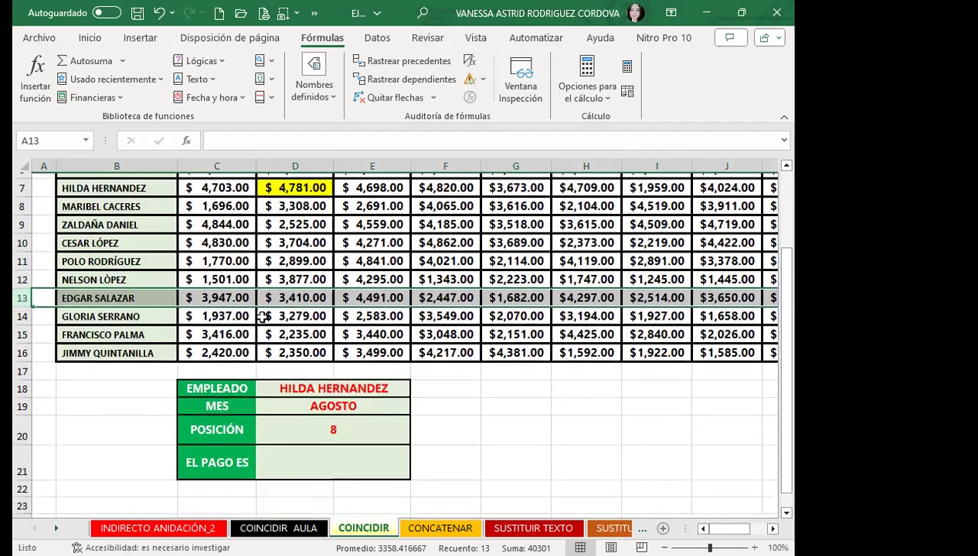
{"action": "left_click", "coordinate": [282, 418]}
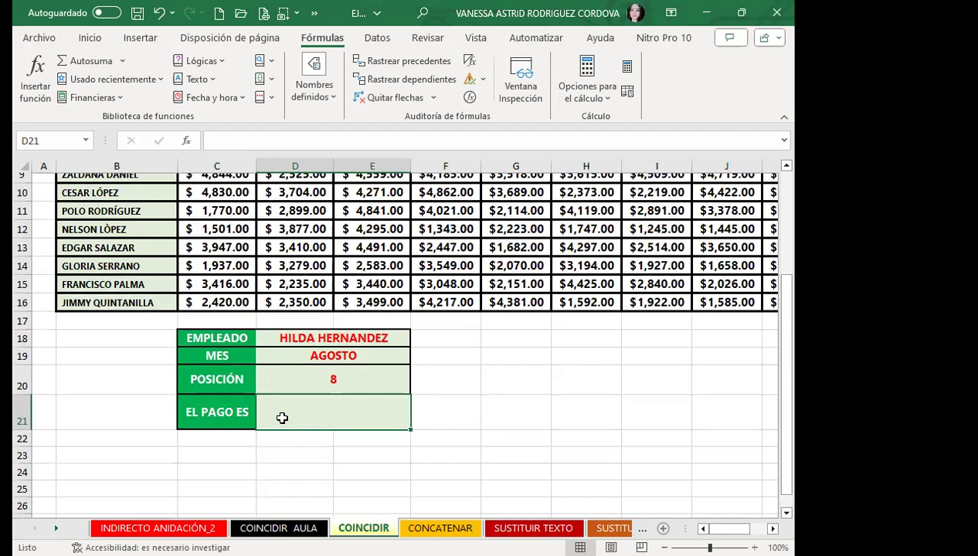
{"action": "left_click", "coordinate": [377, 380]}
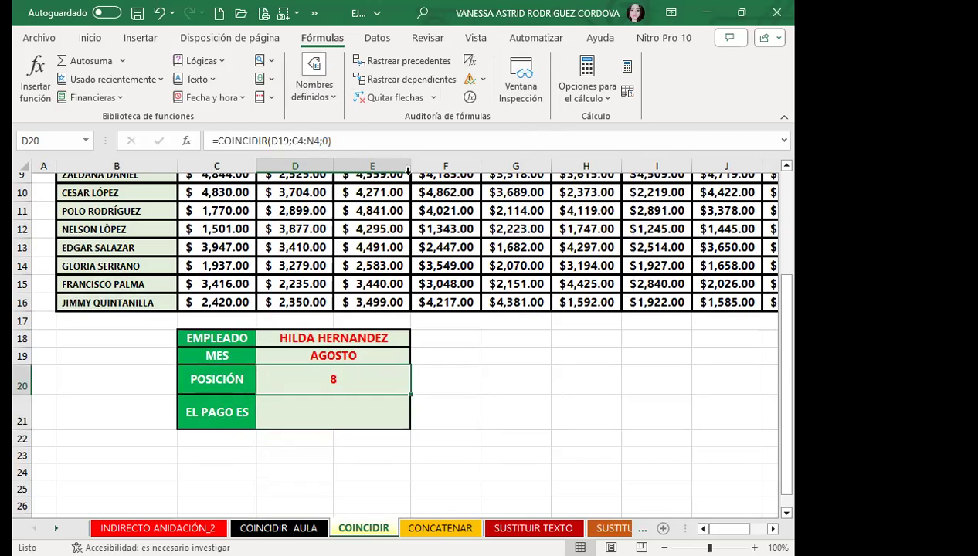
{"action": "left_click", "coordinate": [306, 354]}
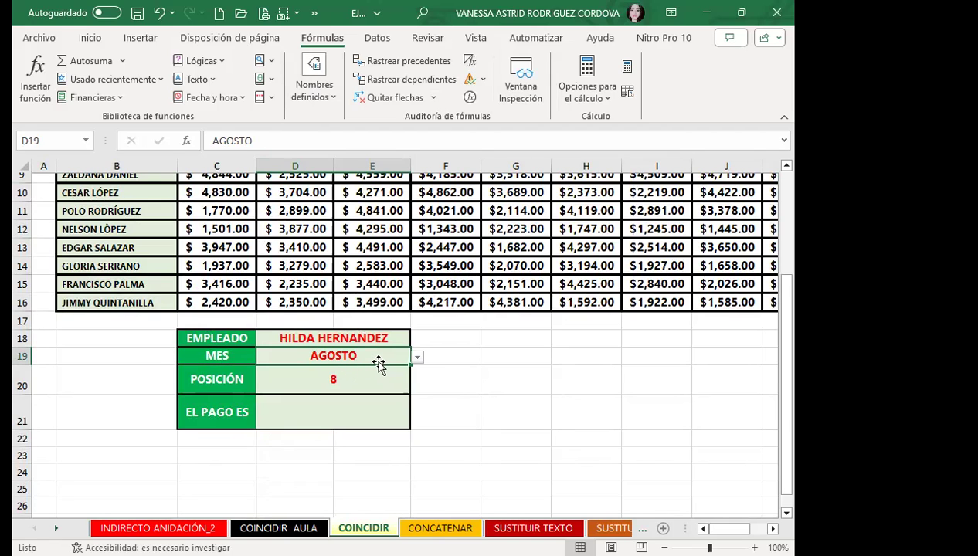
{"action": "left_click", "coordinate": [296, 377]}
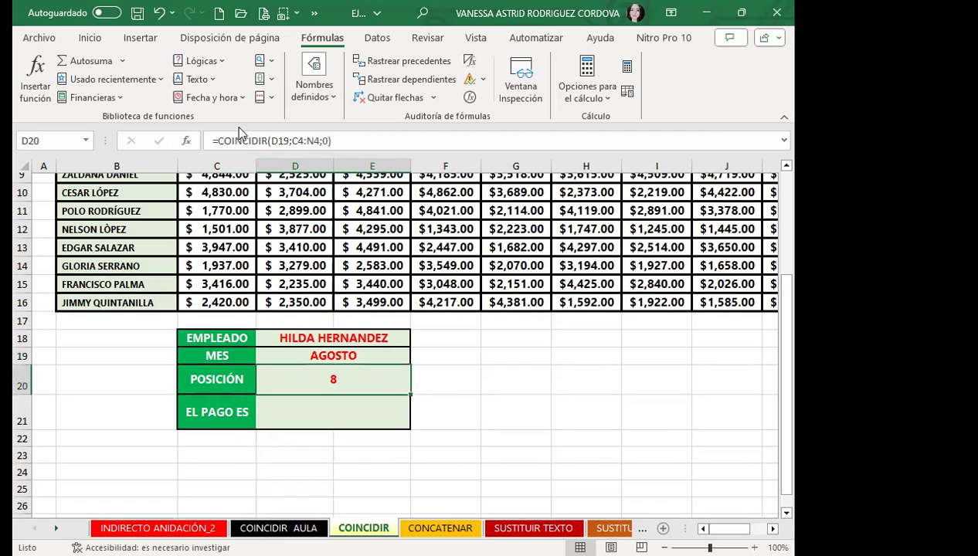
{"action": "scroll", "coordinate": [370, 241], "scroll_direction": "up", "scroll_amount": 3}
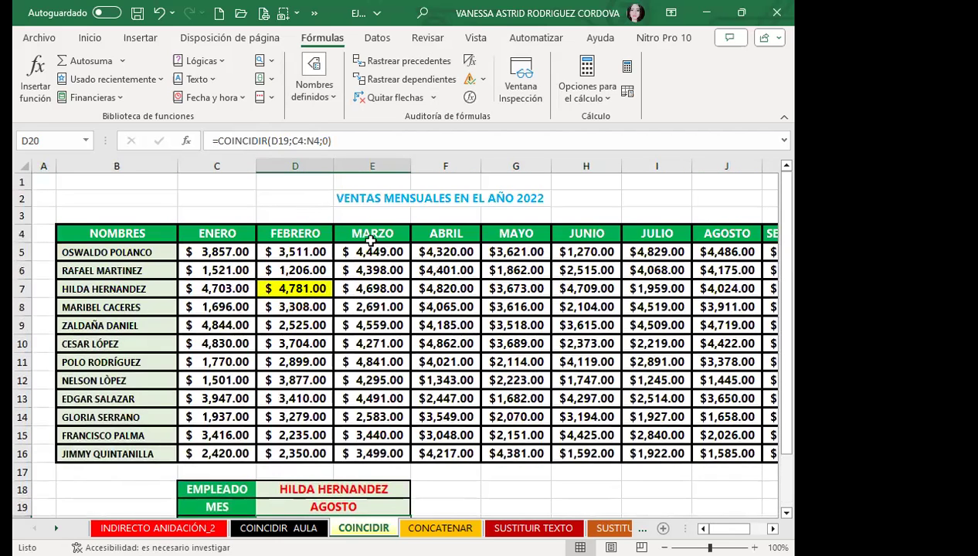
{"action": "scroll", "coordinate": [415, 318], "scroll_direction": "down", "scroll_amount": 3}
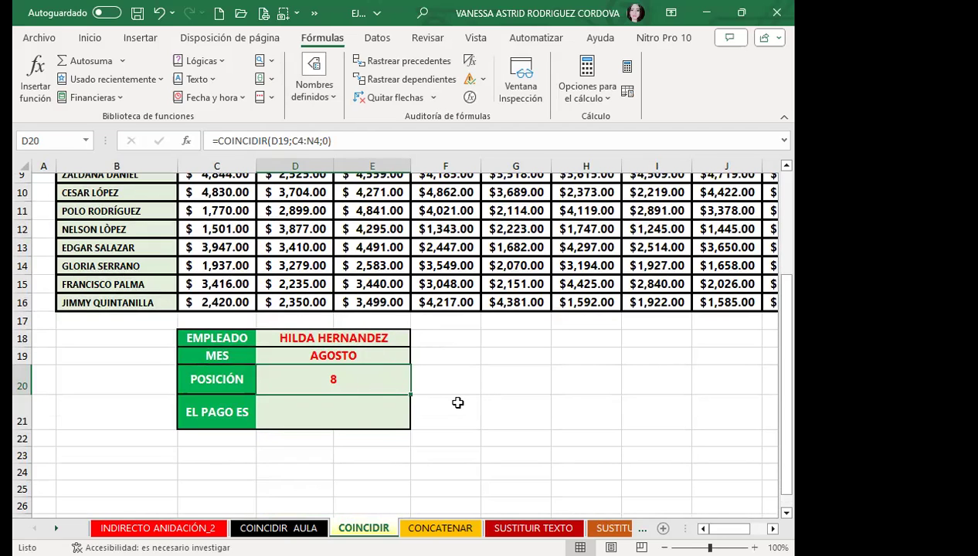
{"action": "left_click", "coordinate": [360, 413]}
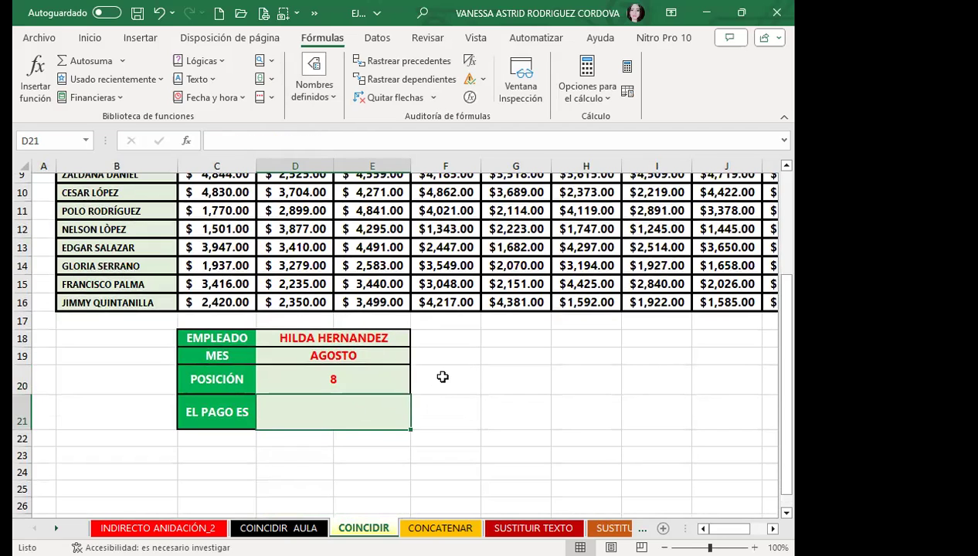
{"action": "left_click", "coordinate": [443, 414]}
- Open the CONCATENAR sheet with its 20-employee table and empty name columns
{"action": "left_click", "coordinate": [376, 408]}
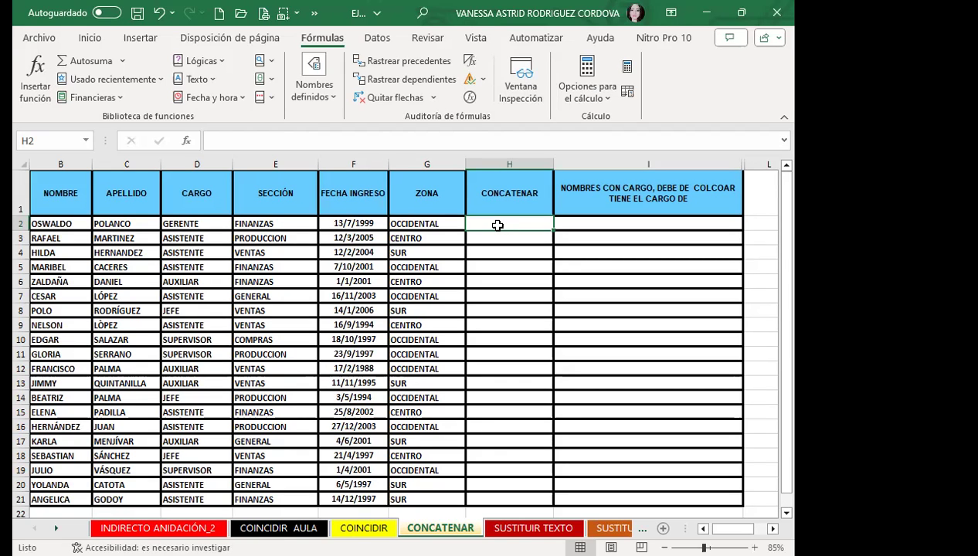
{"action": "type", "text": "="}
{"action": "key", "text": "BackSpace"}
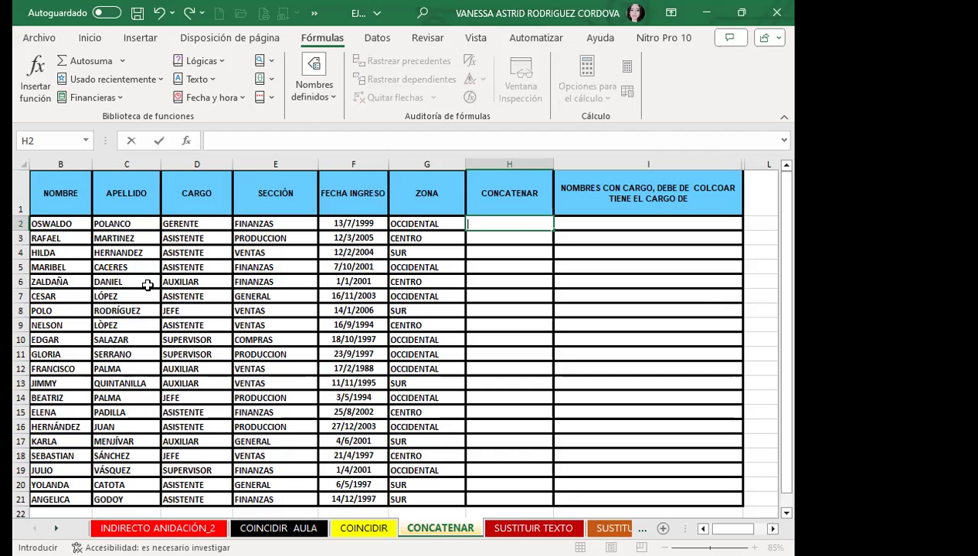
{"action": "left_click", "coordinate": [151, 285]}
{"action": "scroll", "coordinate": [151, 285], "scroll_direction": "down", "scroll_amount": 1, "text": "ctrl"}
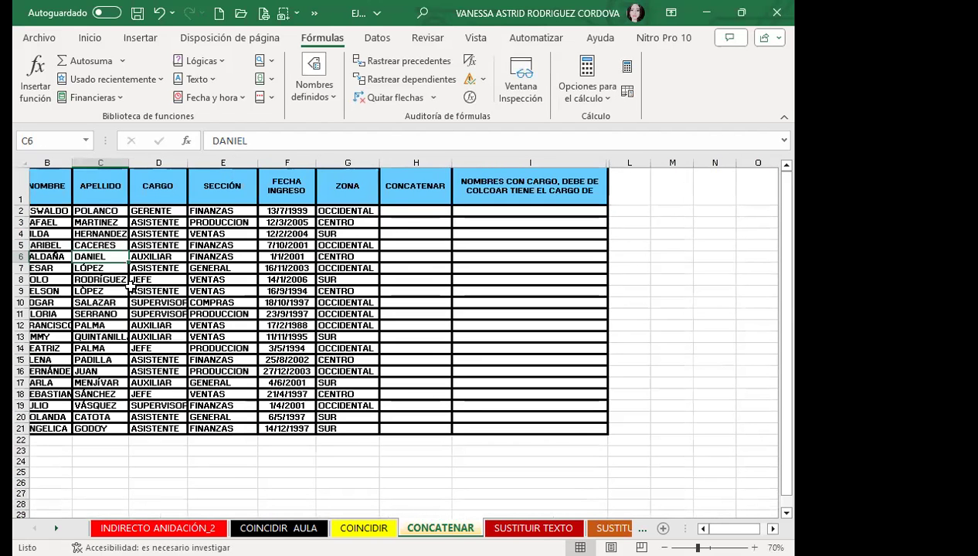
{"action": "left_click_drag", "start_coordinate": [720, 529], "coordinate": [722, 528]}
{"action": "left_click", "coordinate": [27, 164]}
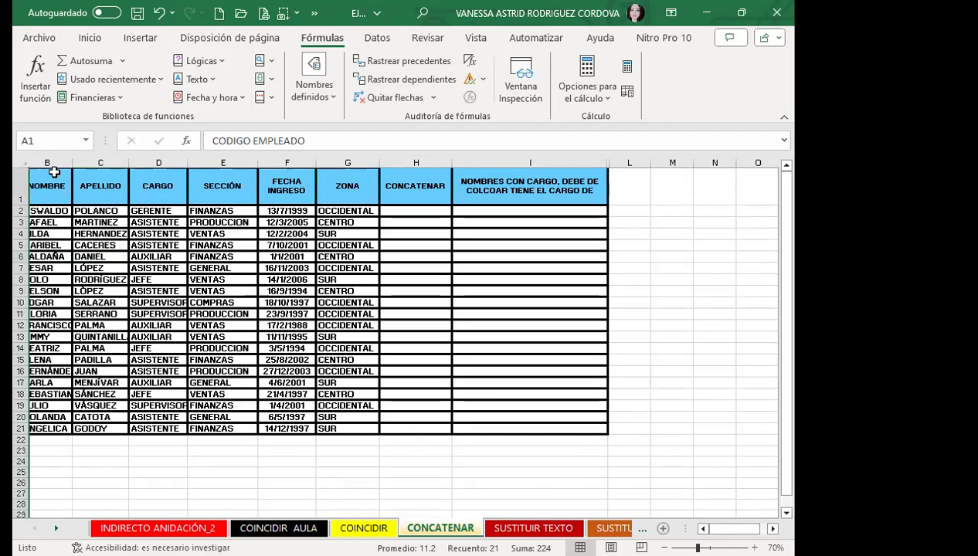
{"action": "left_click", "coordinate": [23, 160]}
{"action": "left_click", "coordinate": [33, 163]}
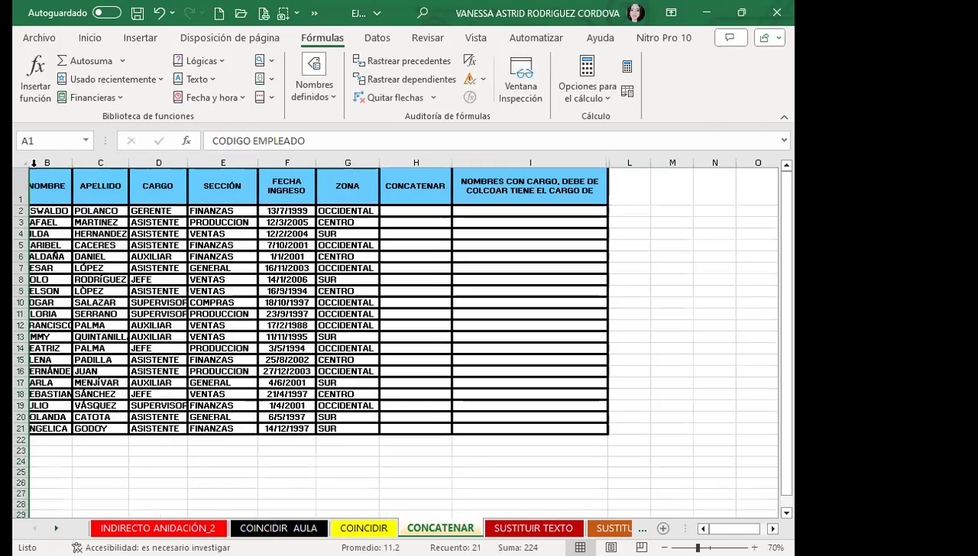
{"action": "key", "text": "Down"}
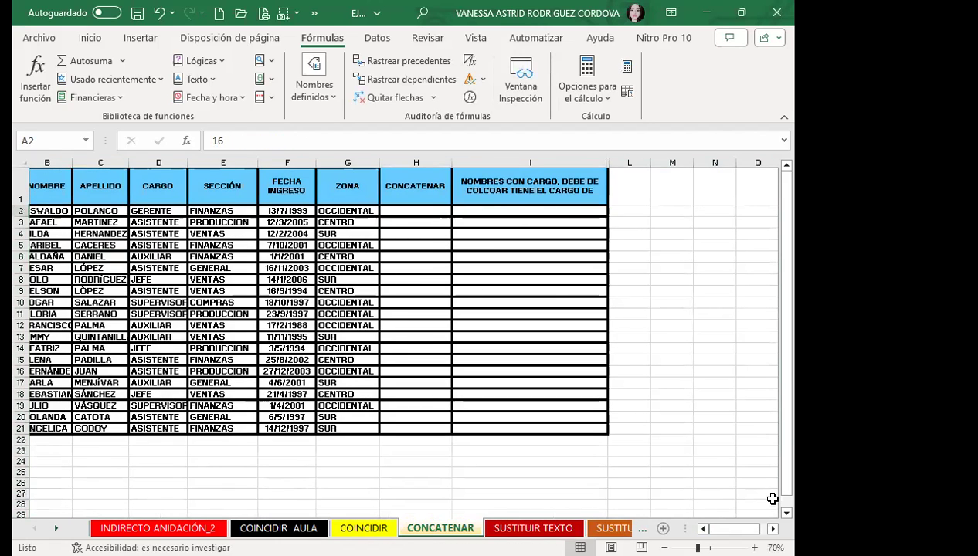
{"action": "left_click", "coordinate": [754, 548]}
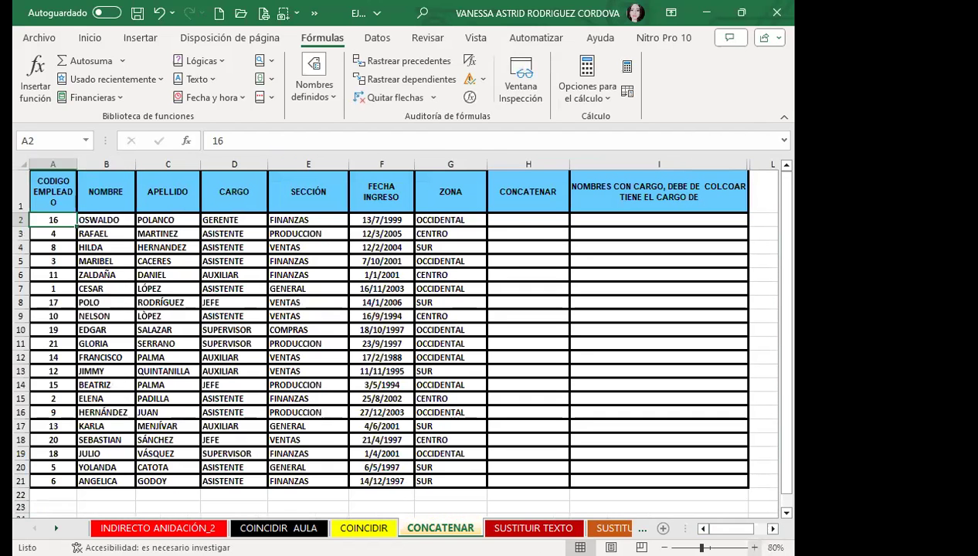
- Enter =CONCATENAR(B2;C2) in H2 to join the first name and surname
{"action": "left_click", "coordinate": [531, 221]}
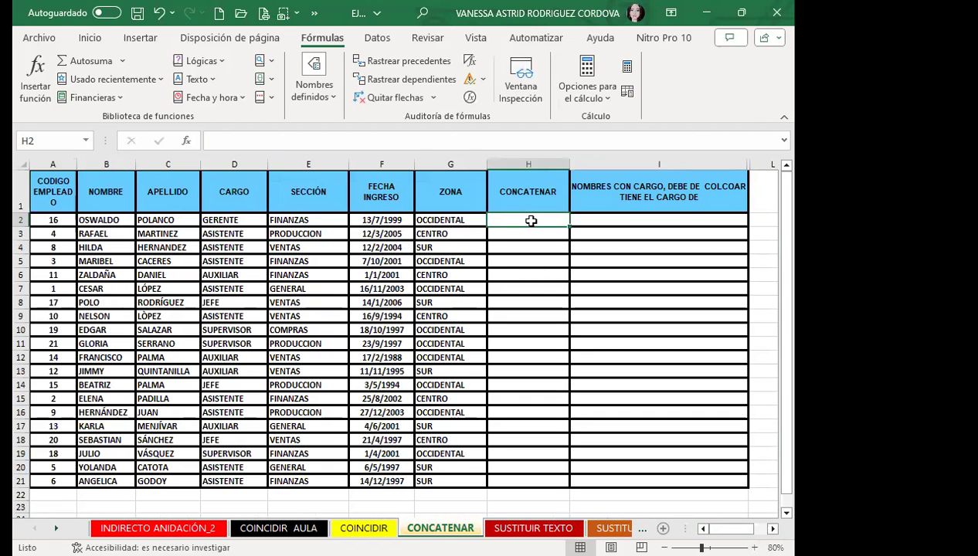
{"action": "type", "text": "=C"}
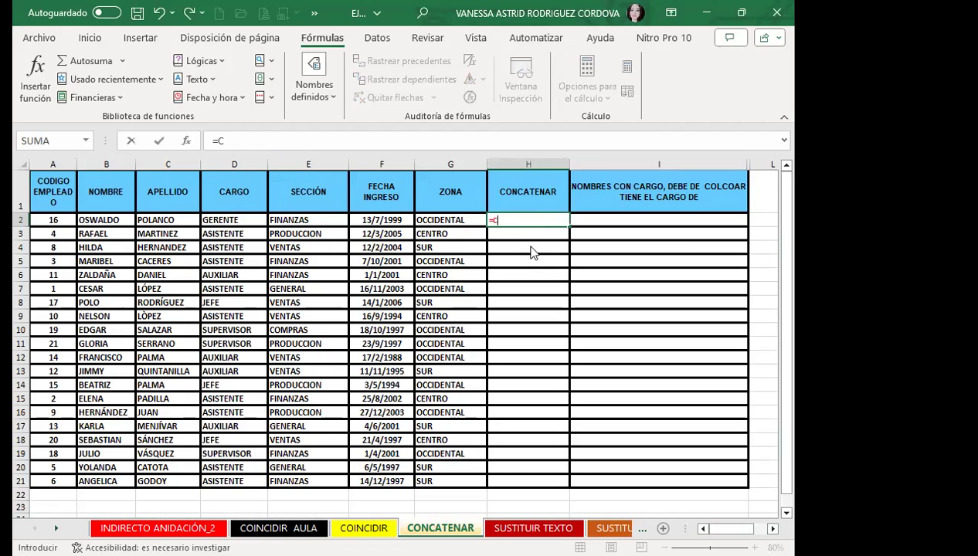
{"action": "type", "text": "ONC"}
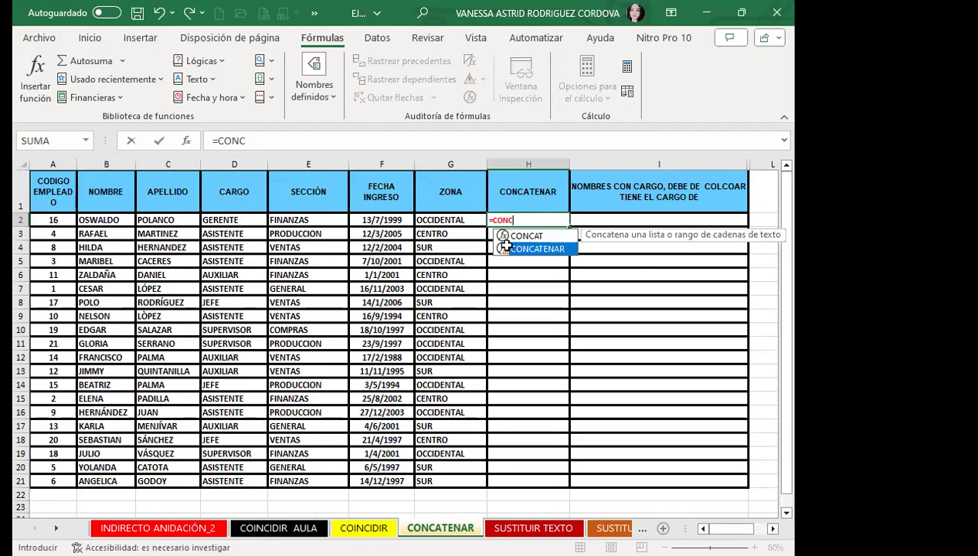
{"action": "double_click", "coordinate": [539, 249]}
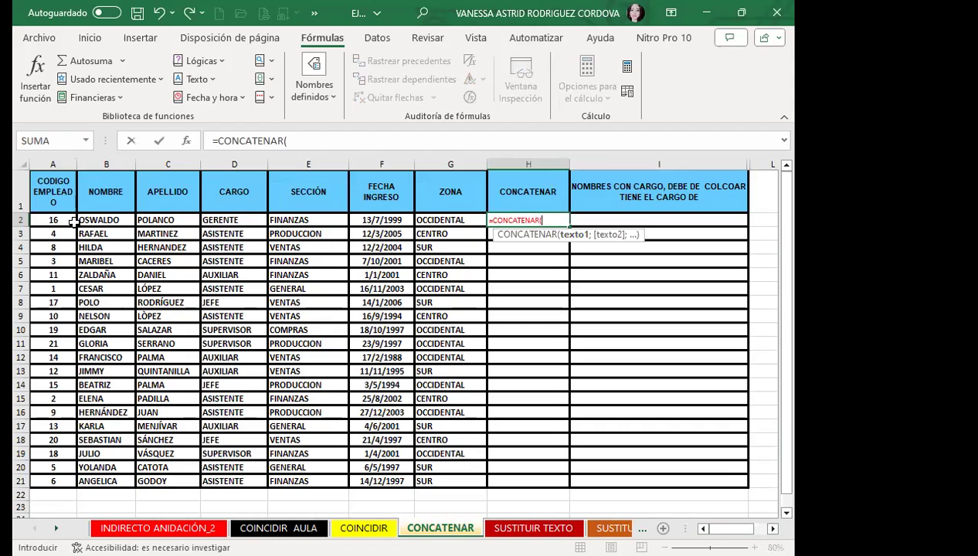
{"action": "left_click", "coordinate": [108, 220]}
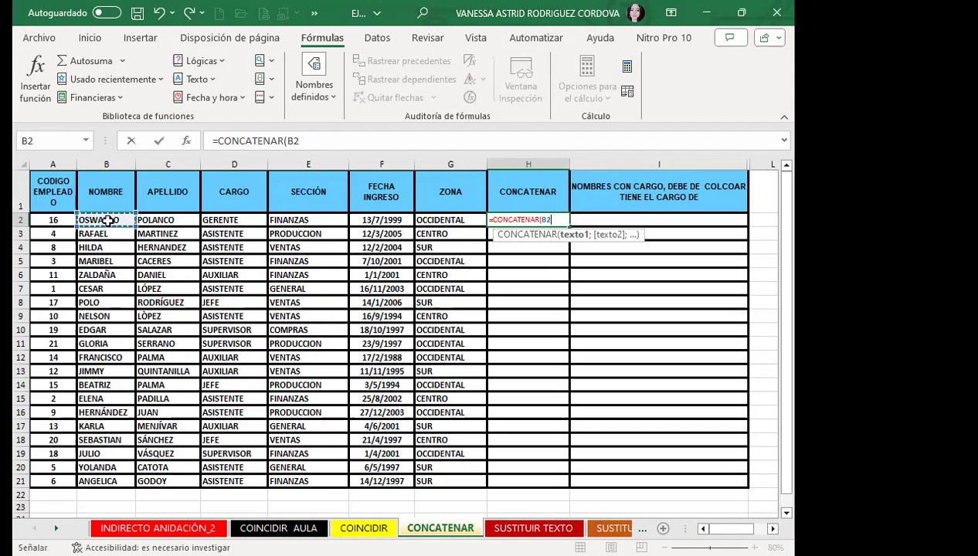
{"action": "type", "text": ";"}
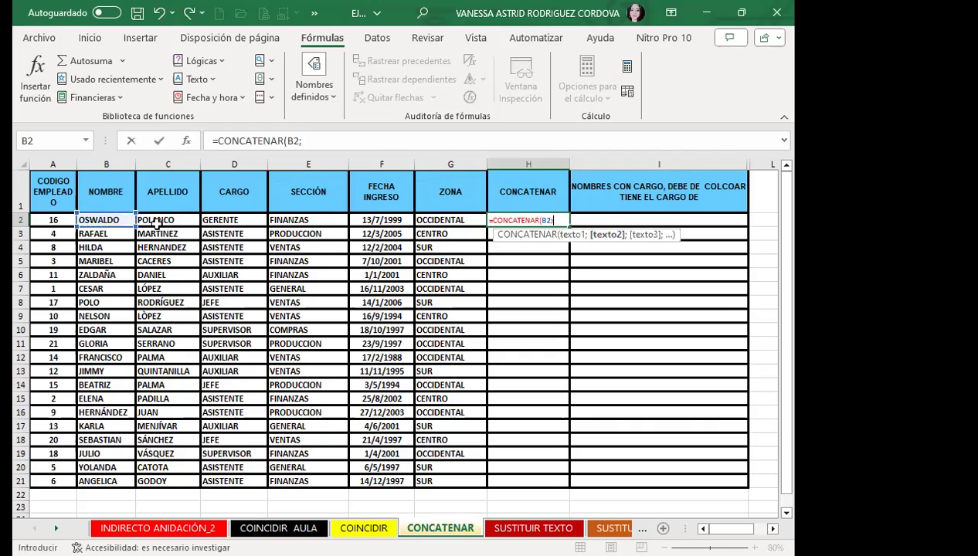
{"action": "left_click", "coordinate": [158, 222]}
{"action": "key", "text": "Return"}
{"action": "left_click", "coordinate": [496, 220]}
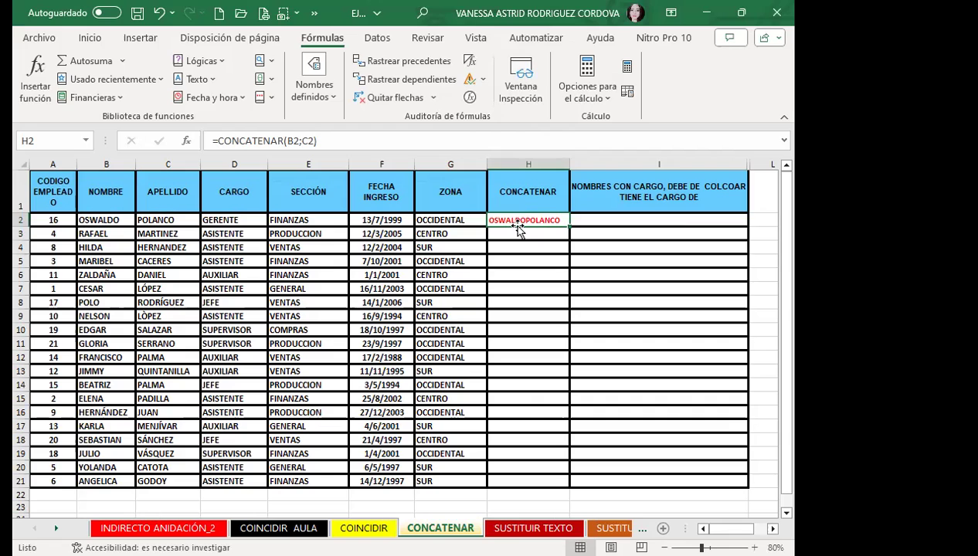
- Change H2 to =CONCATENAR(B2;" ";C2) so a space separates the names
{"action": "left_click", "coordinate": [302, 141]}
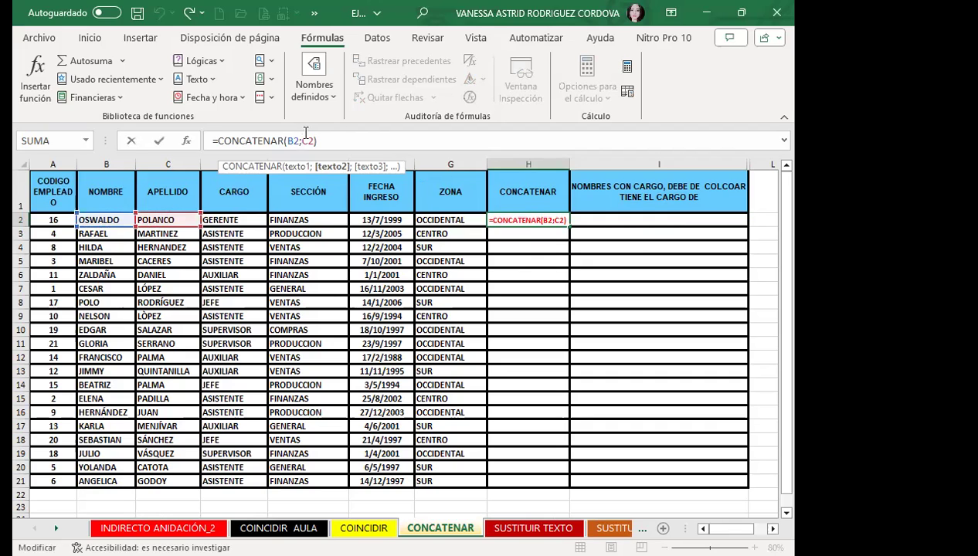
{"action": "type", "text": "\""}
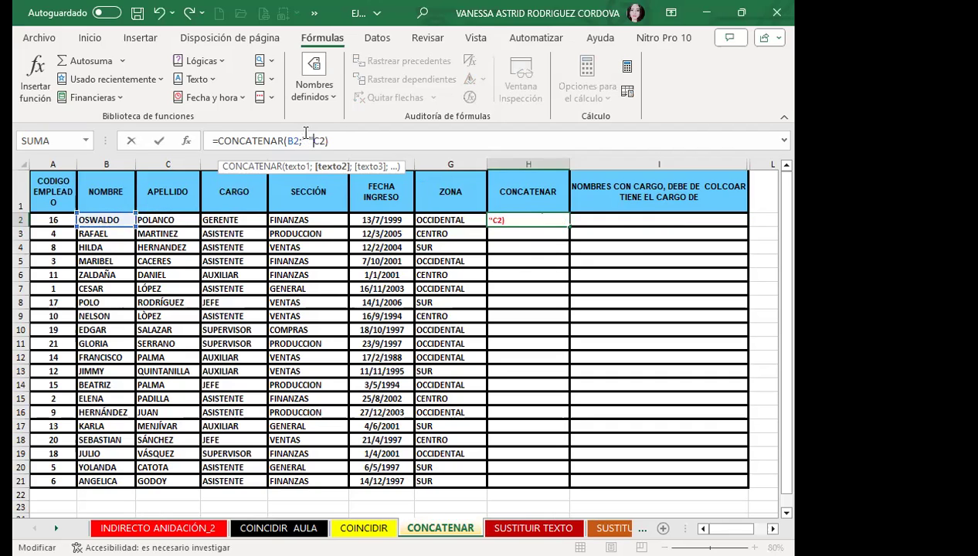
{"action": "type", "text": " \";"}
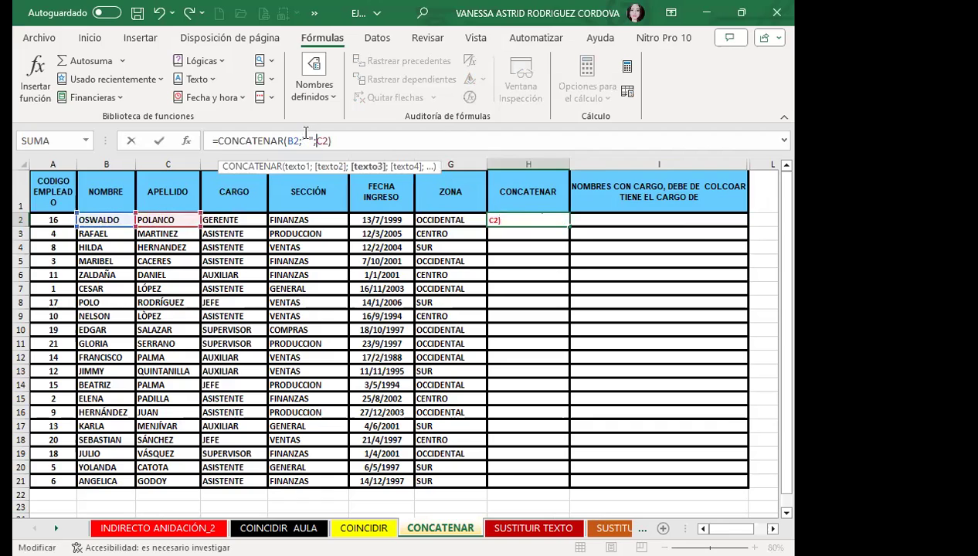
{"action": "key", "text": "Return"}
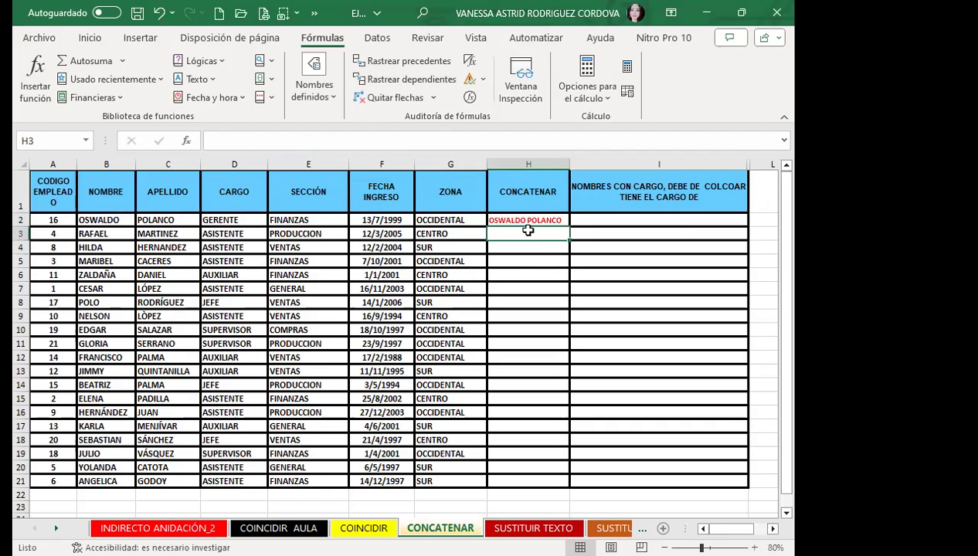
{"action": "left_click", "coordinate": [529, 220]}
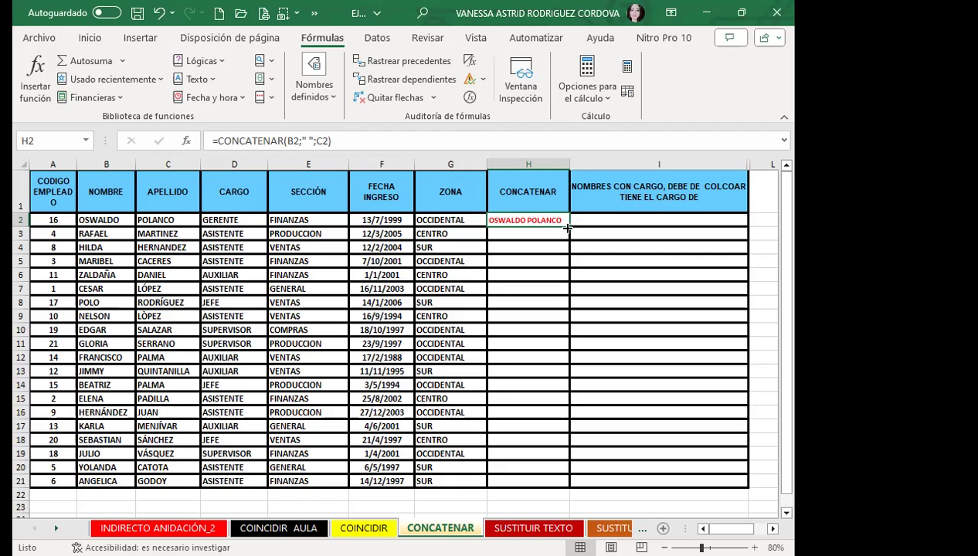
- Fill the full-name formula down column H through row 21
{"action": "left_click_drag", "start_coordinate": [569, 227], "coordinate": [550, 510]}
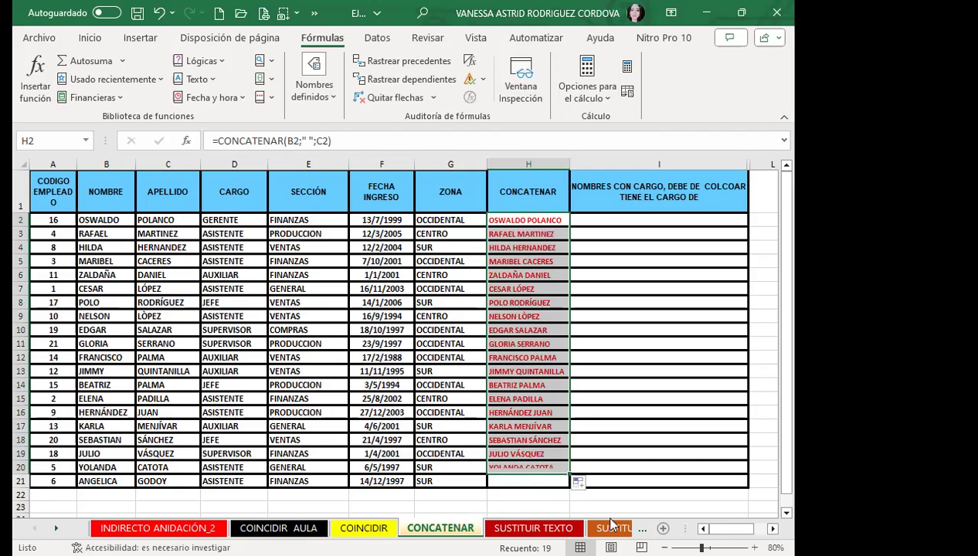
{"action": "left_click_drag", "start_coordinate": [569, 473], "coordinate": [570, 487]}
{"action": "left_click", "coordinate": [518, 357]}
{"action": "left_click", "coordinate": [506, 218]}
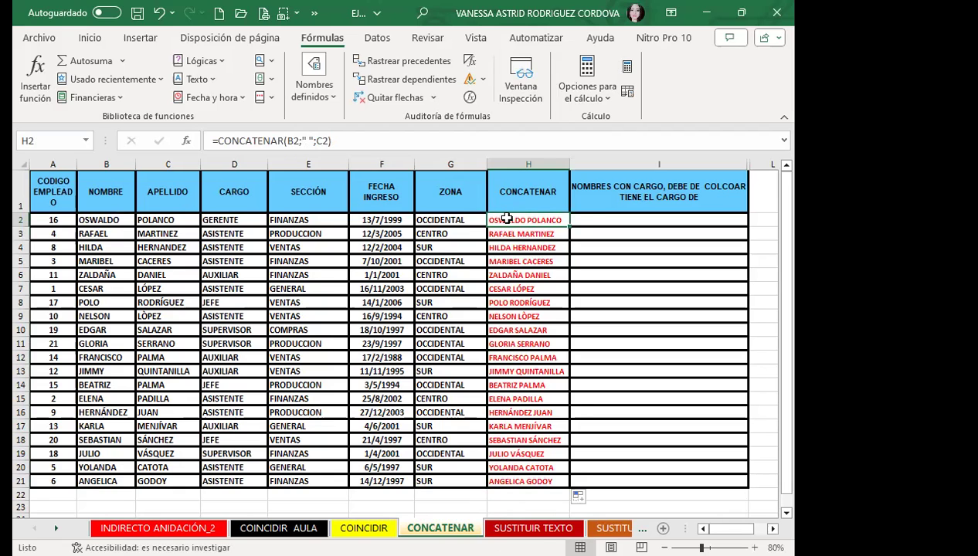
{"action": "left_click", "coordinate": [601, 219]}
- Widen column H so the full names fit
{"action": "scroll", "coordinate": [487, 312], "scroll_direction": "right", "scroll_amount": 1}
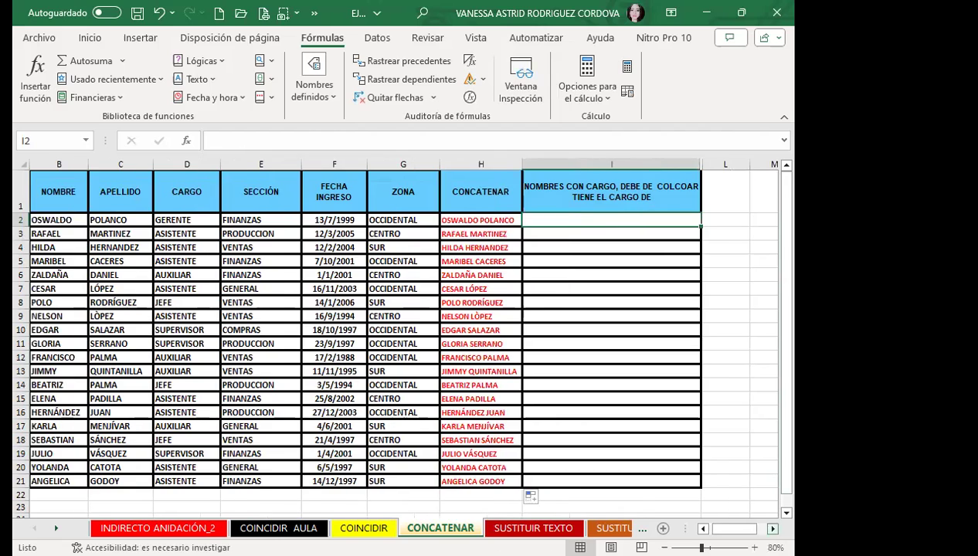
{"action": "scroll", "coordinate": [487, 312], "scroll_direction": "right", "scroll_amount": 1}
{"action": "left_click", "coordinate": [398, 219]}
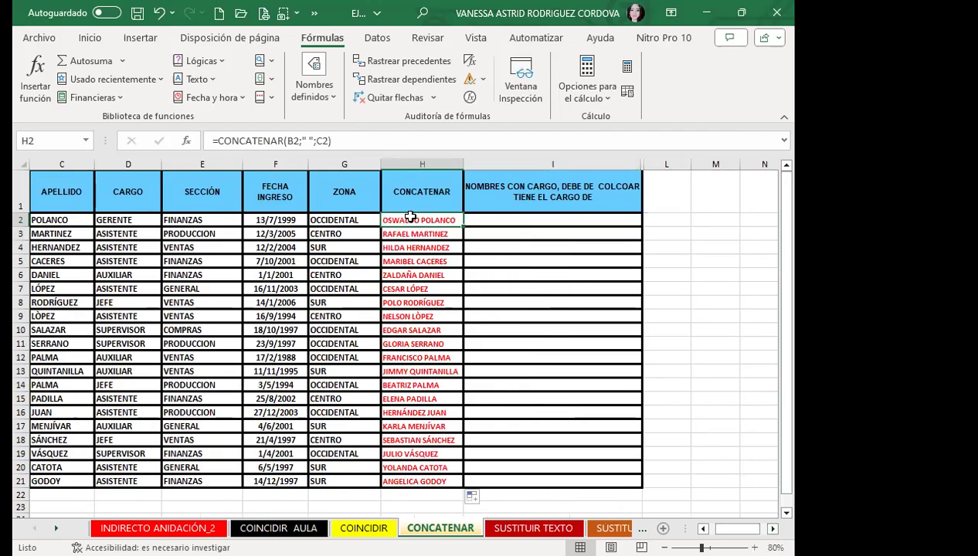
{"action": "left_click_drag", "start_coordinate": [463, 164], "coordinate": [475, 165]}
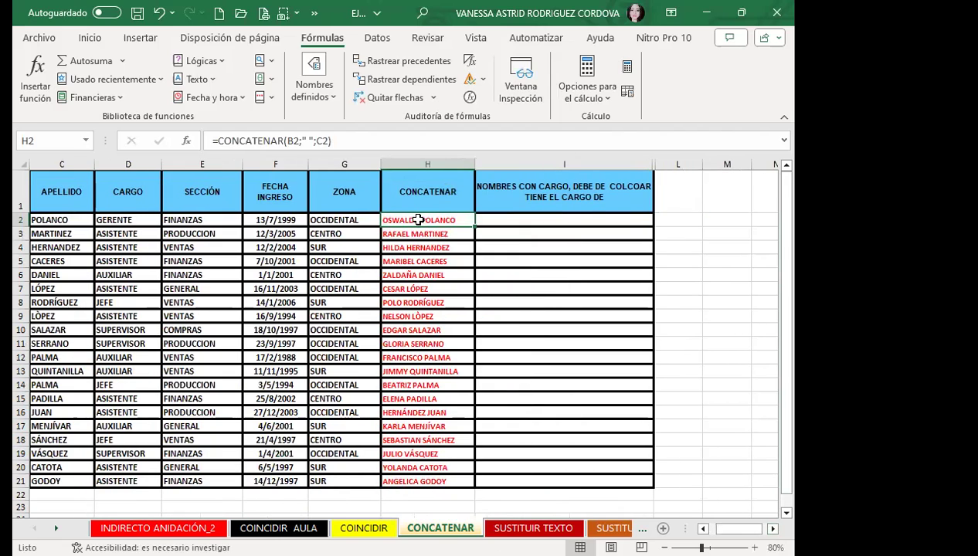
{"action": "left_click", "coordinate": [512, 221]}
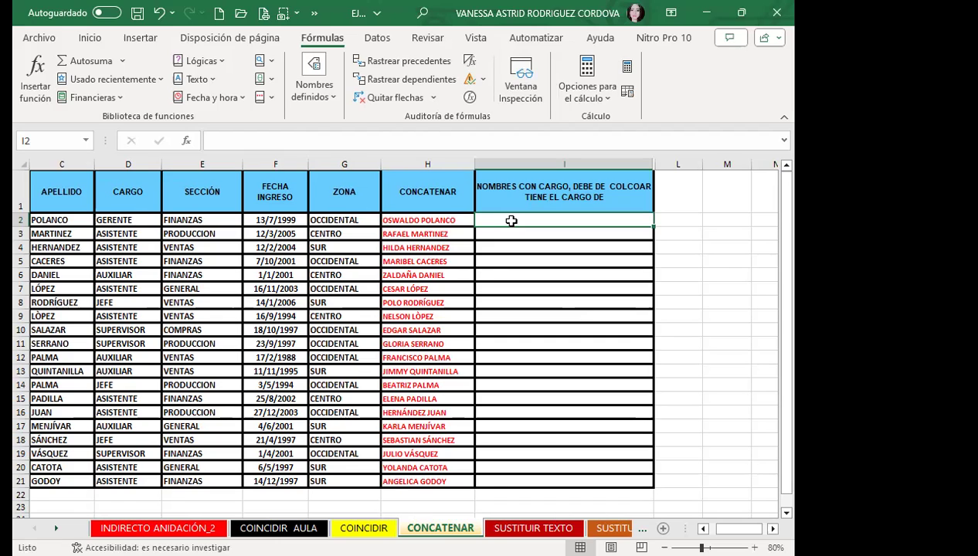
- Enter =CONCATENAR(H2;"TIENE EL CARGO DE";D2) in I2
{"action": "type", "text": "="}
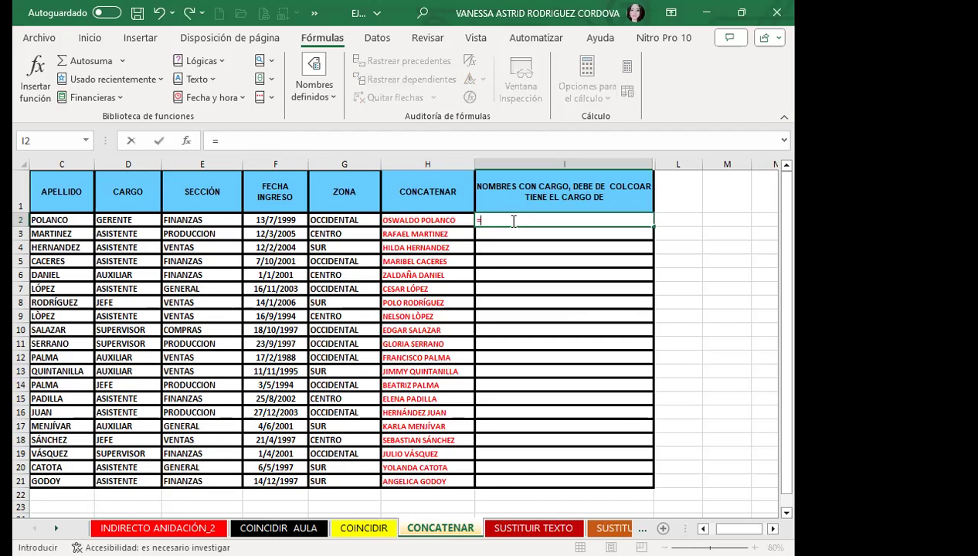
{"action": "type", "text": "C"}
{"action": "type", "text": "ON"}
{"action": "left_click", "coordinate": [536, 354]}
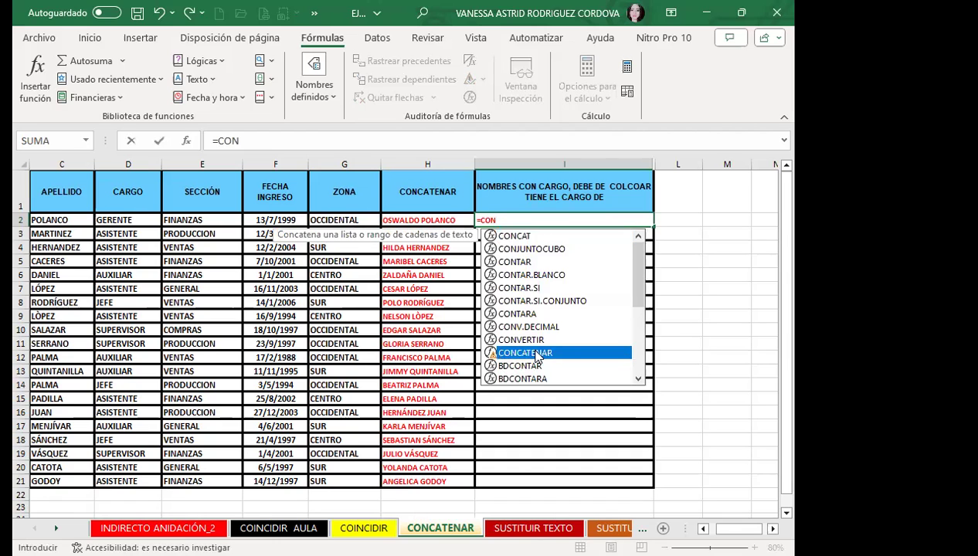
{"action": "double_click", "coordinate": [537, 354]}
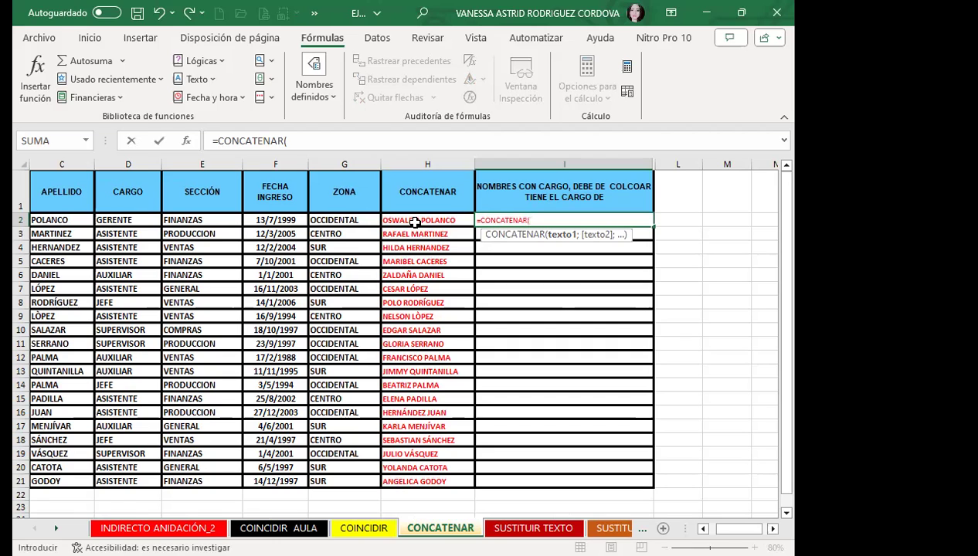
{"action": "left_click", "coordinate": [415, 222]}
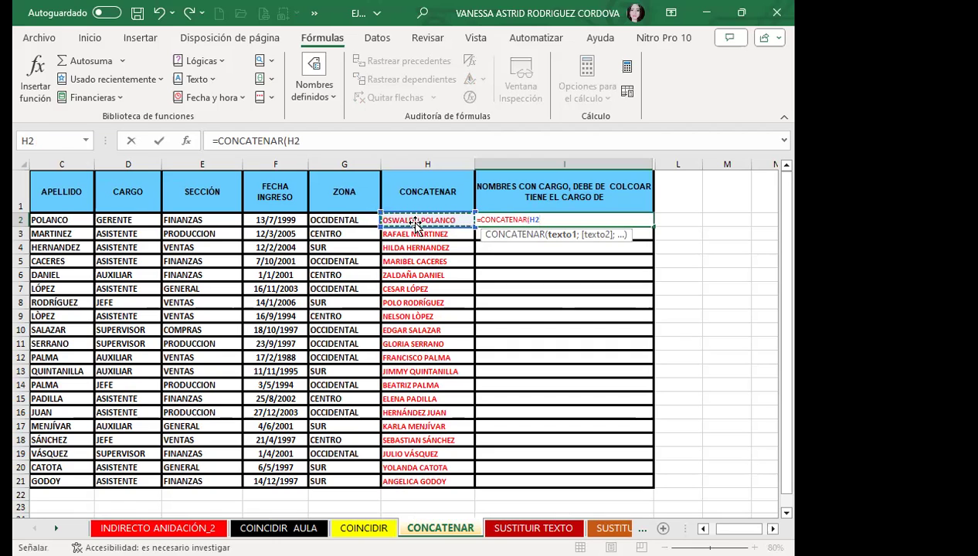
{"action": "type", "text": ";\"TIENE EL CARGO DE"}
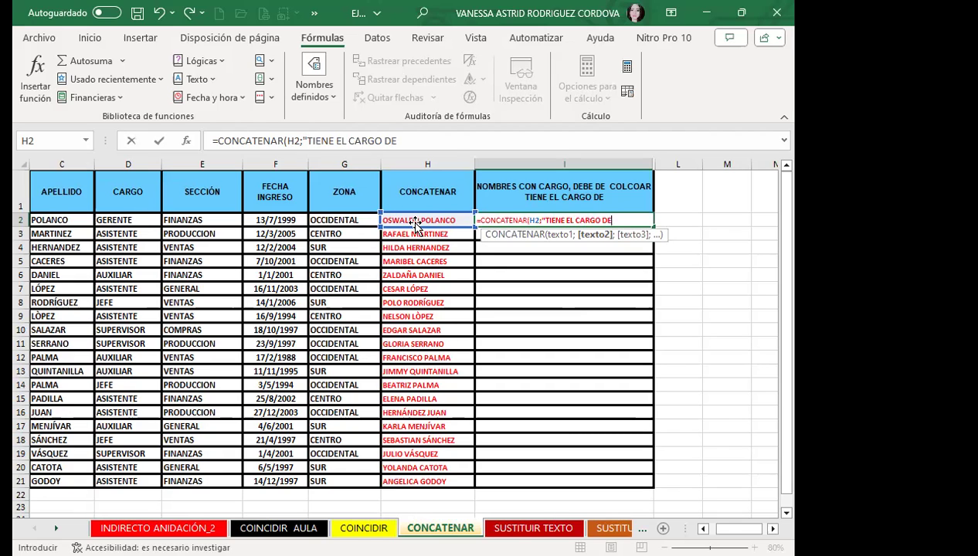
{"action": "type", "text": "\""}
{"action": "type", "text": ";"}
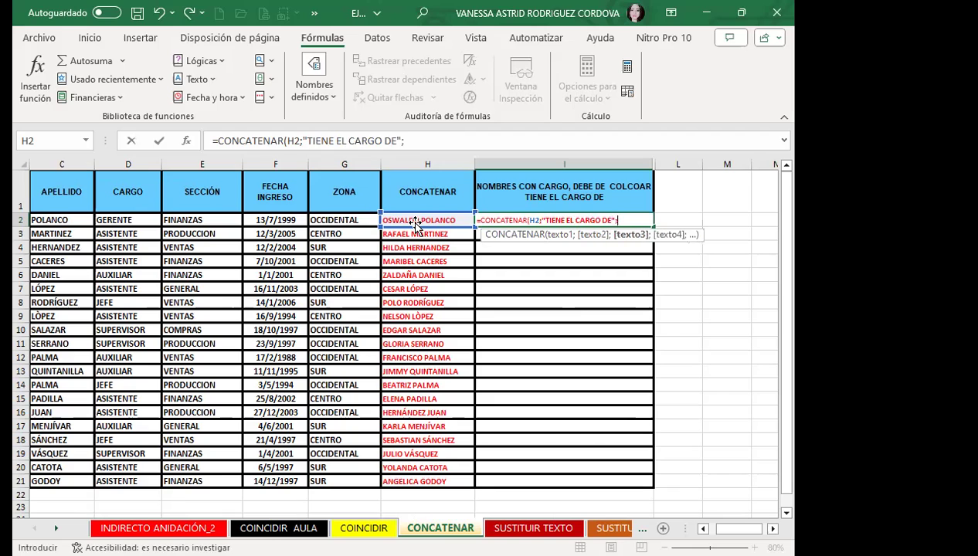
{"action": "left_click", "coordinate": [129, 220]}
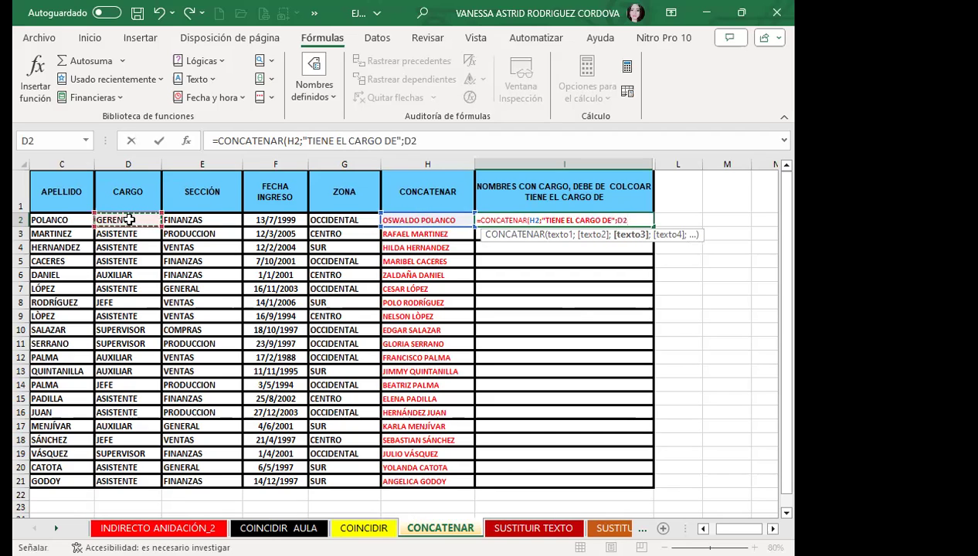
{"action": "type", "text": ")"}
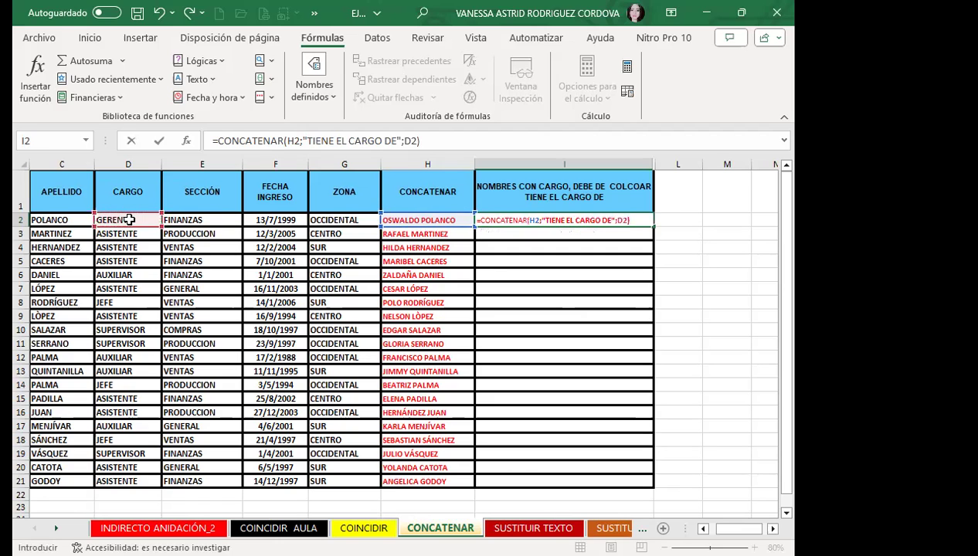
{"action": "key", "text": "Return"}
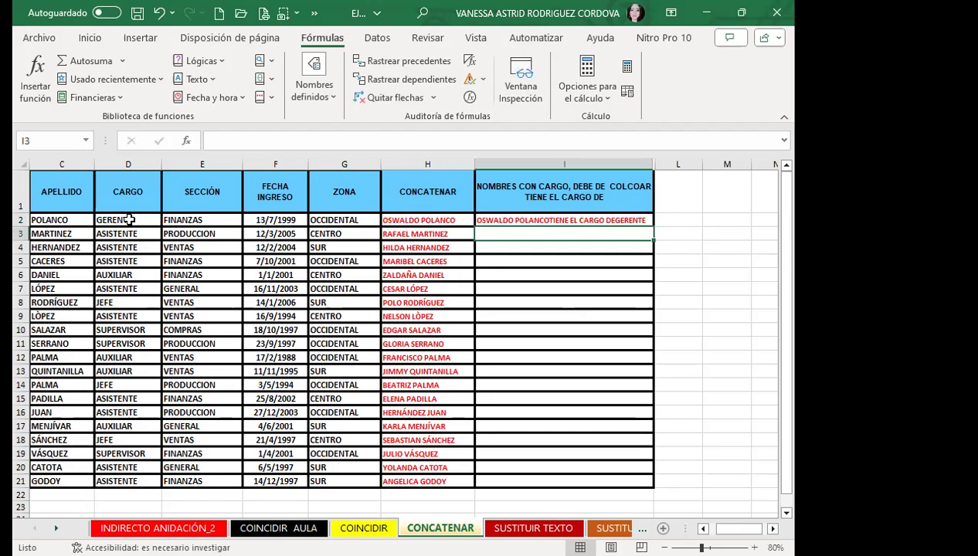
{"action": "left_click", "coordinate": [522, 218]}
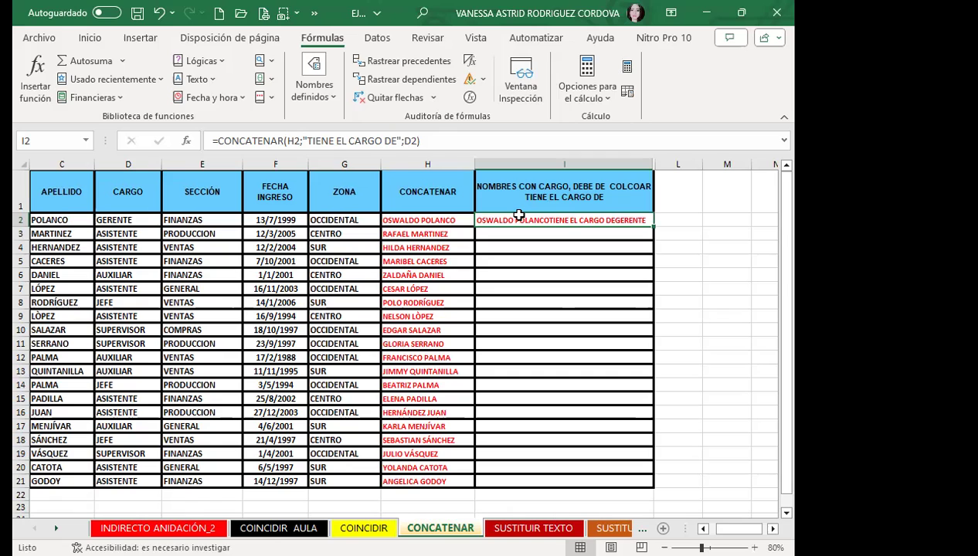
- Add spaces around " TIENE EL CARGO DE " in the I2 formula
{"action": "left_click", "coordinate": [308, 144]}
{"action": "left_click", "coordinate": [399, 143]}
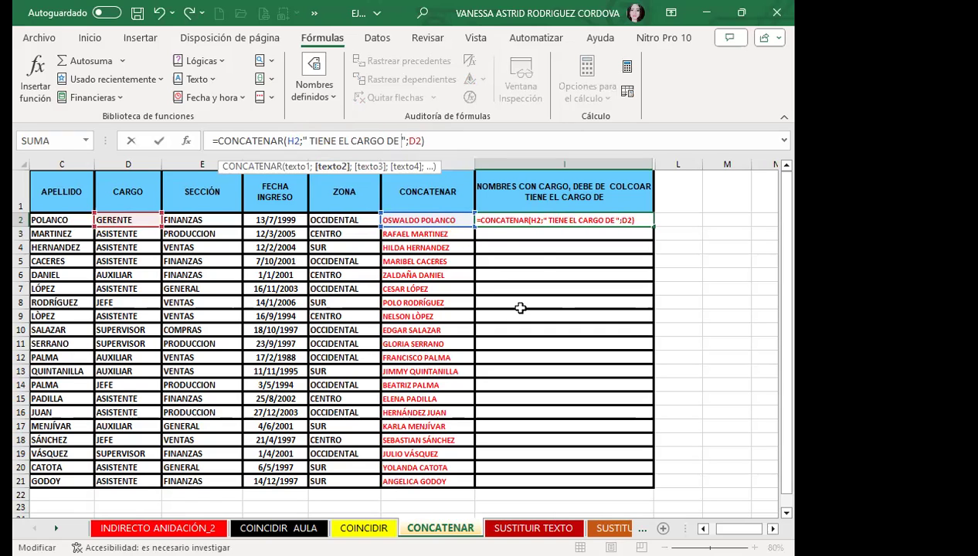
{"action": "key", "text": "Return"}
{"action": "left_click", "coordinate": [526, 220]}
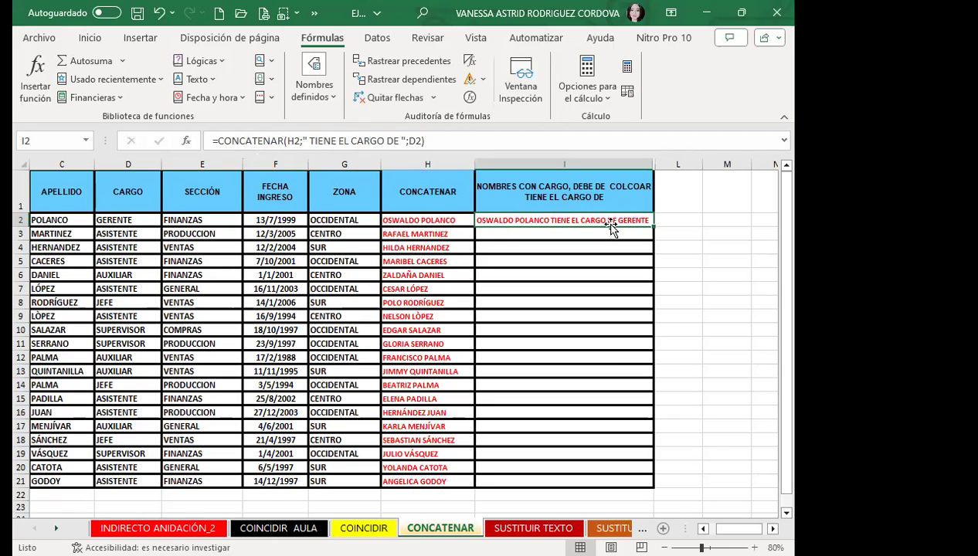
- Append a final period so I2 reads =CONCATENAR(H2;" TIENE EL CARGO DE ";D2;".")
{"action": "left_click", "coordinate": [422, 142]}
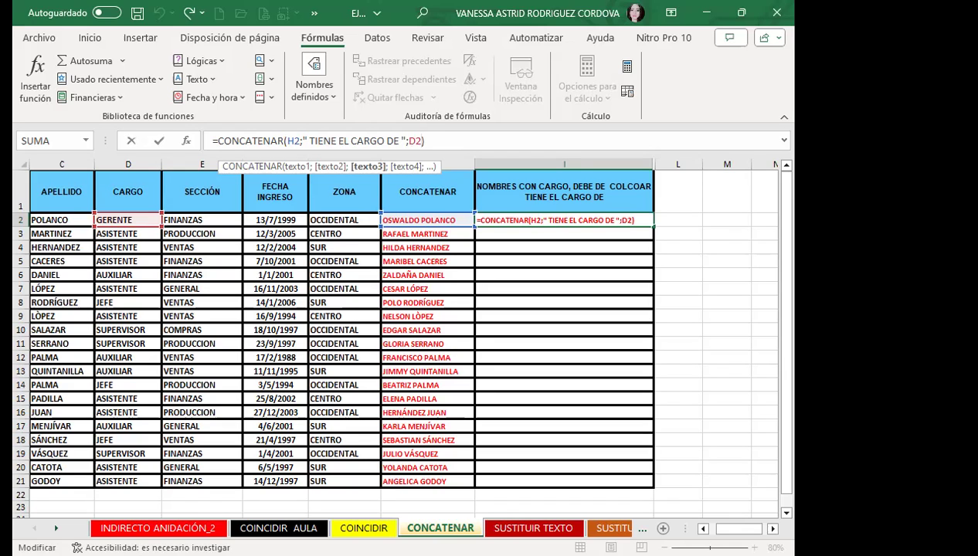
{"action": "type", "text": "\".\""}
{"action": "key", "text": "Return"}
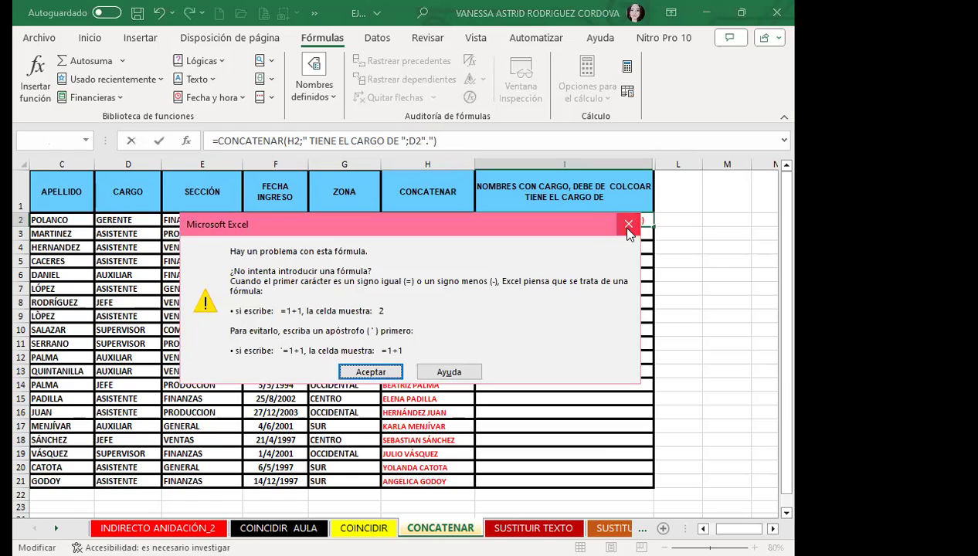
{"action": "key", "text": "Return"}
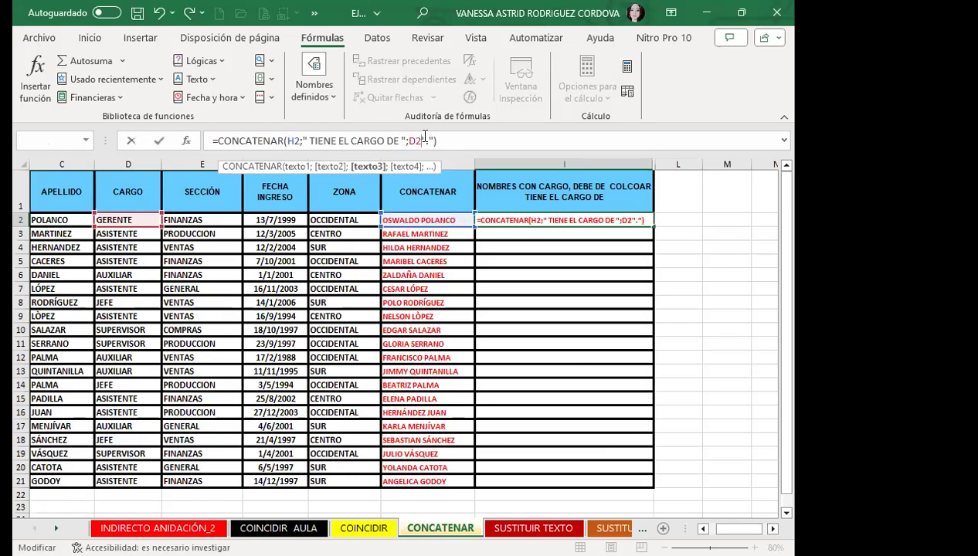
{"action": "type", "text": ";"}
{"action": "key", "text": "Return"}
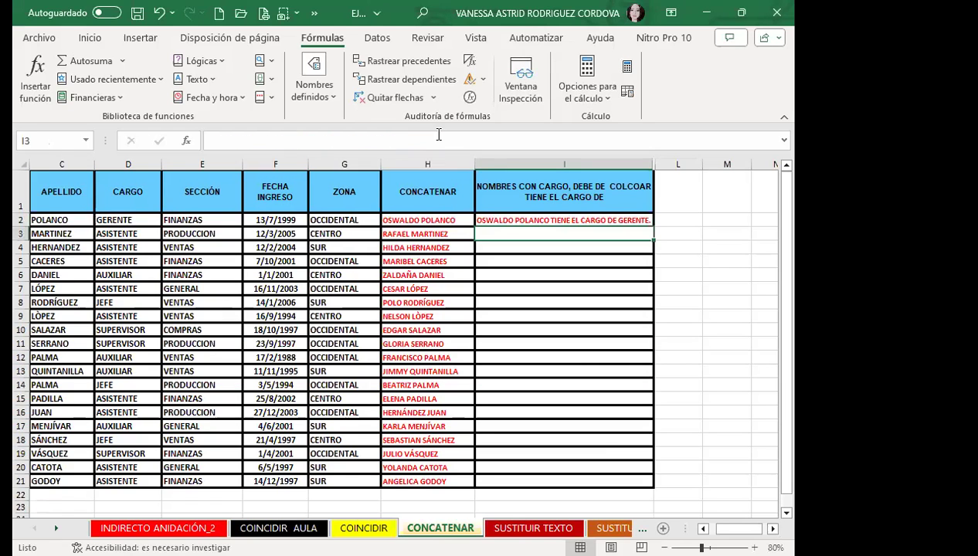
{"action": "left_click", "coordinate": [543, 224]}
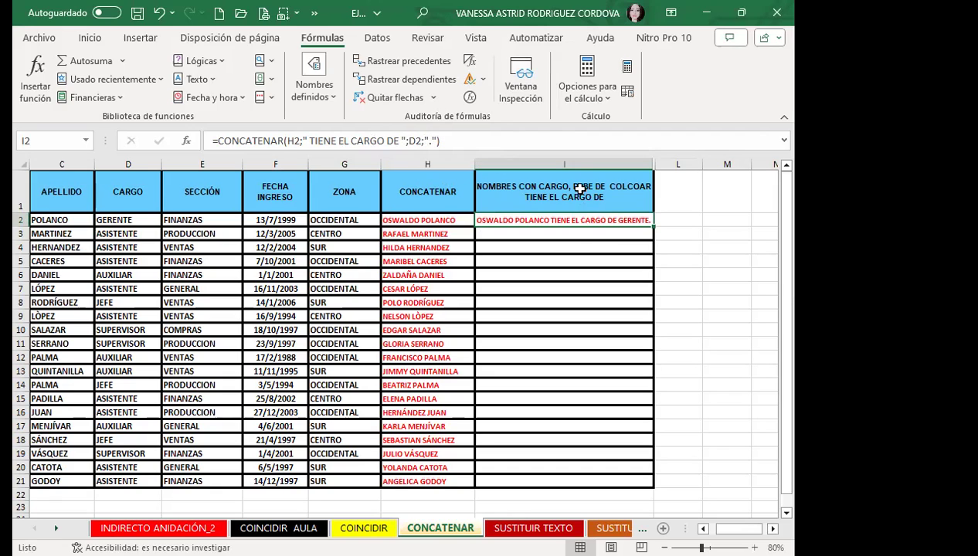
- Fill the sentences down to row 21, widen column I, then bring up the PowerPoint SUSTITUIR slide
{"action": "double_click", "coordinate": [654, 228]}
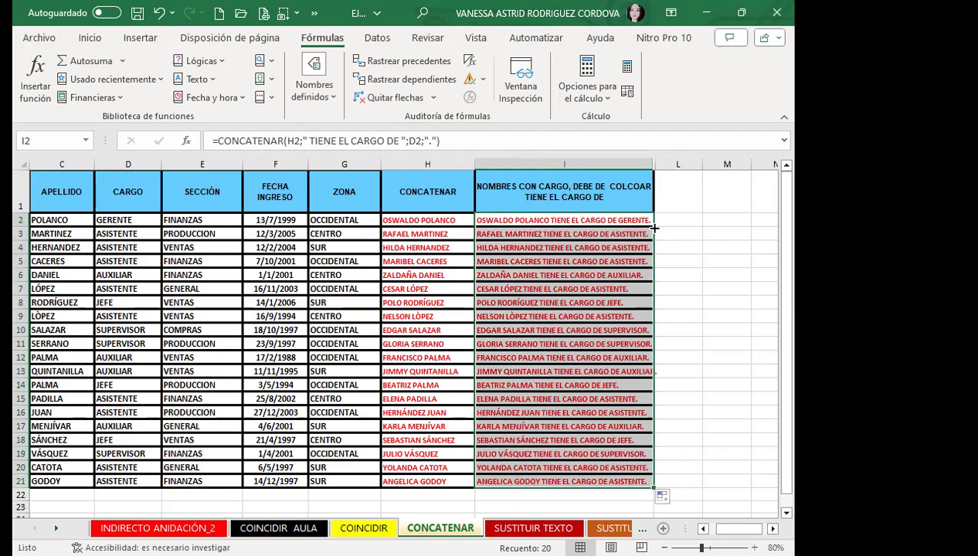
{"action": "left_click_drag", "start_coordinate": [653, 164], "coordinate": [672, 164]}
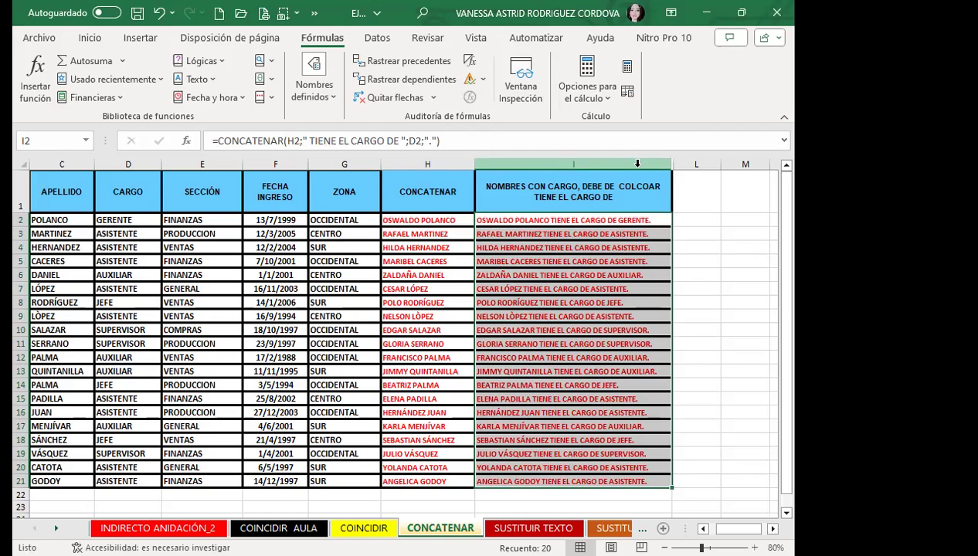
{"action": "left_click", "coordinate": [589, 220]}
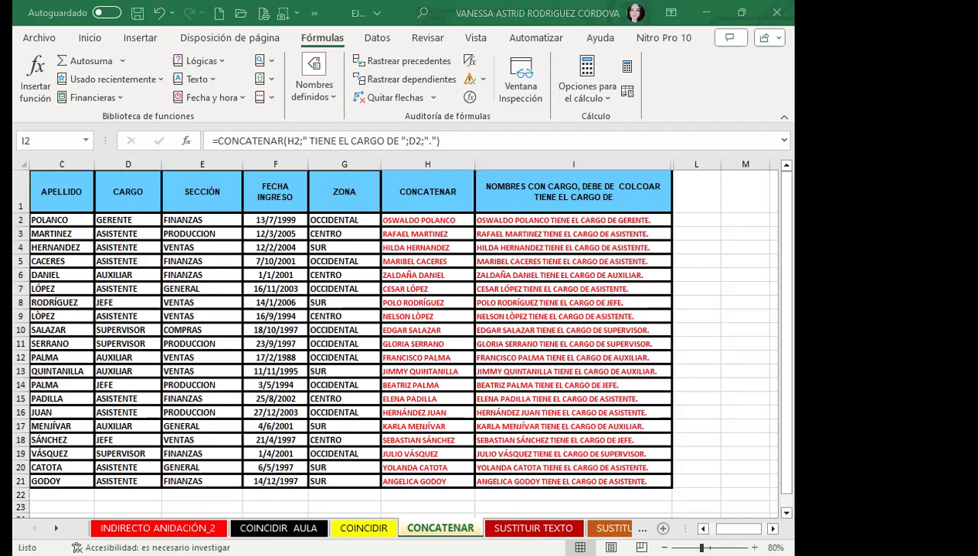
{"action": "key", "text": "alt+Tab"}
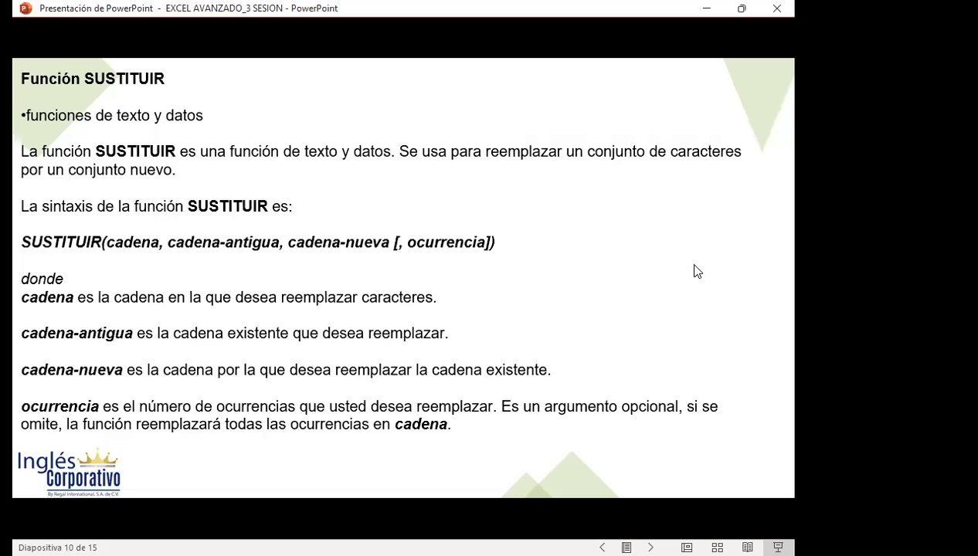
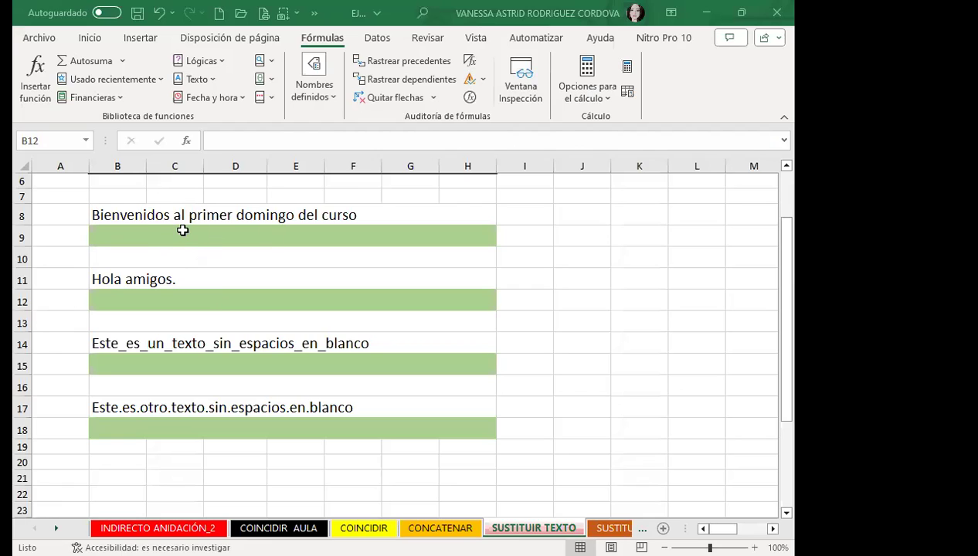
- On the SUSTITUIR TEXTO sheet, select the empty green merged cell B9 under the Bienvenidos sentence
{"action": "left_click", "coordinate": [149, 237]}
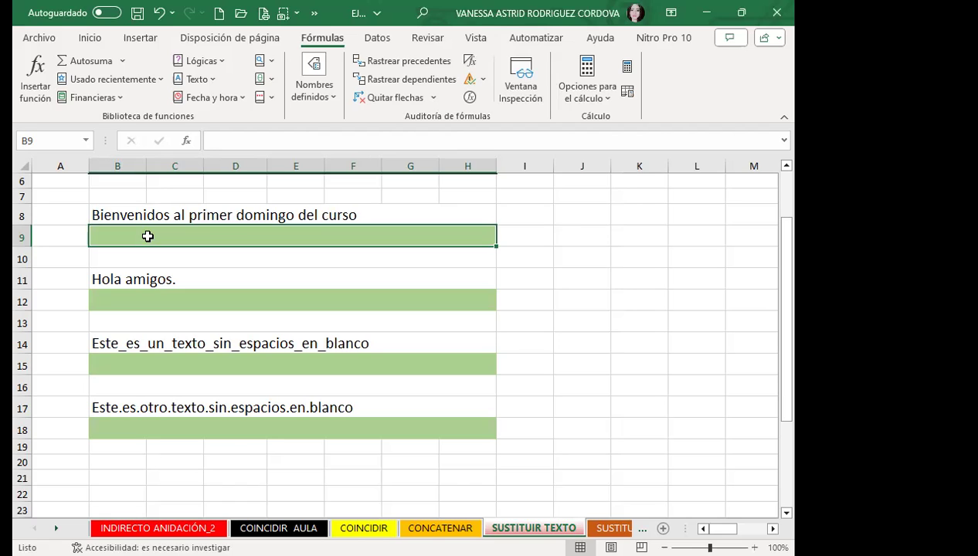
- Enter =SUSTITUIR(B8;"DOMINGO";"SÁBADO") in B9
{"action": "type", "text": "=S"}
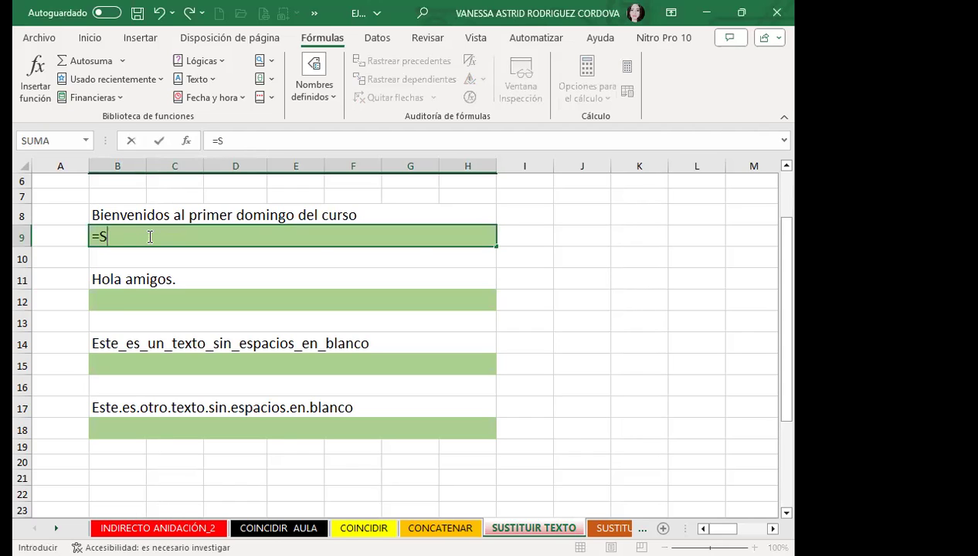
{"action": "type", "text": "US"}
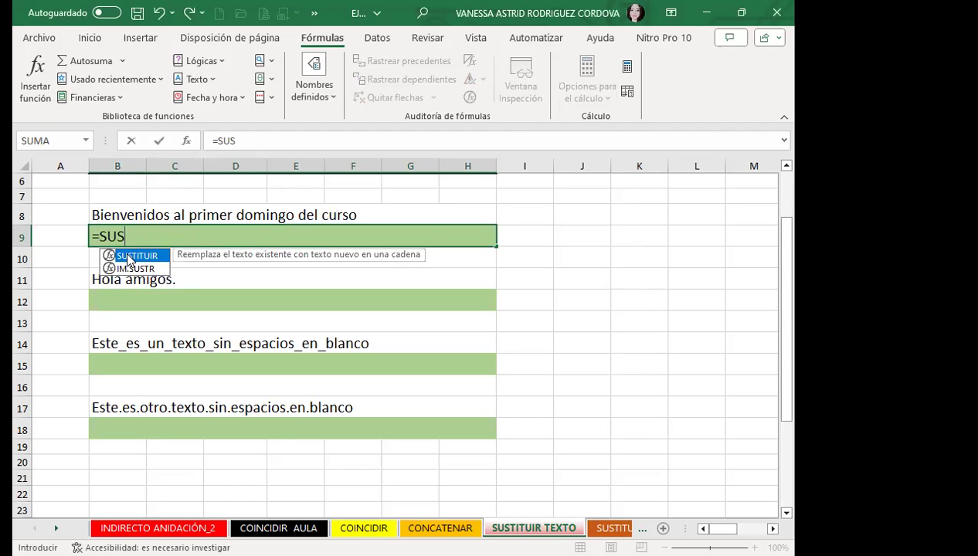
{"action": "double_click", "coordinate": [129, 261]}
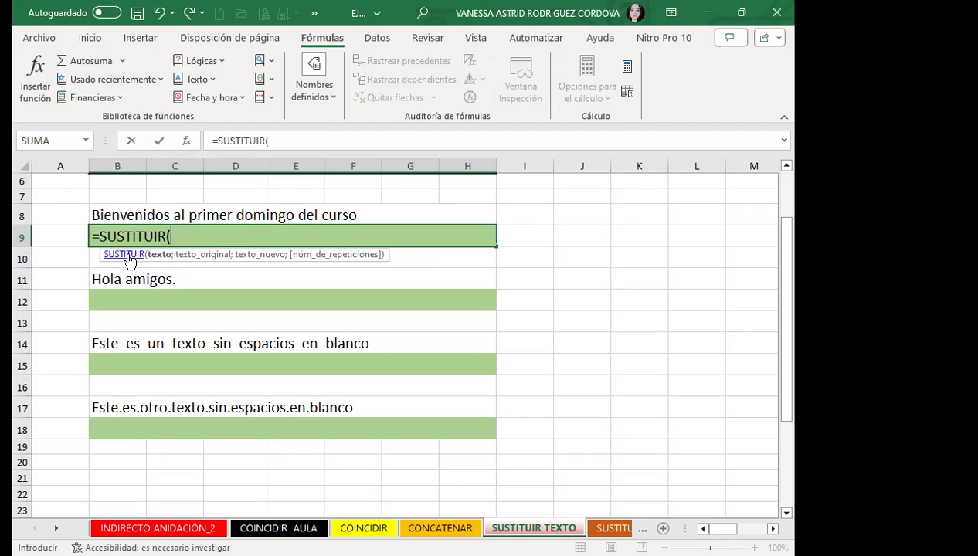
{"action": "left_click", "coordinate": [115, 216]}
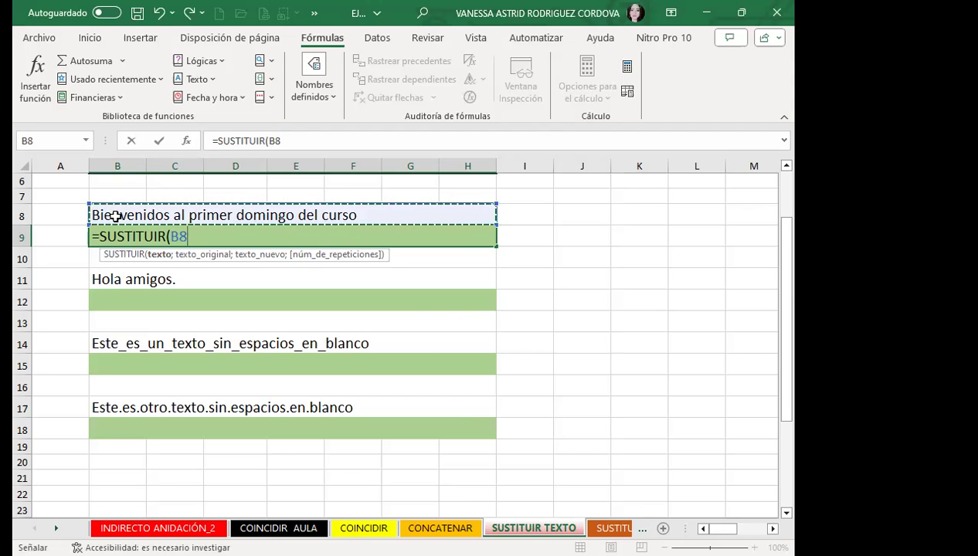
{"action": "type", "text": ";\""}
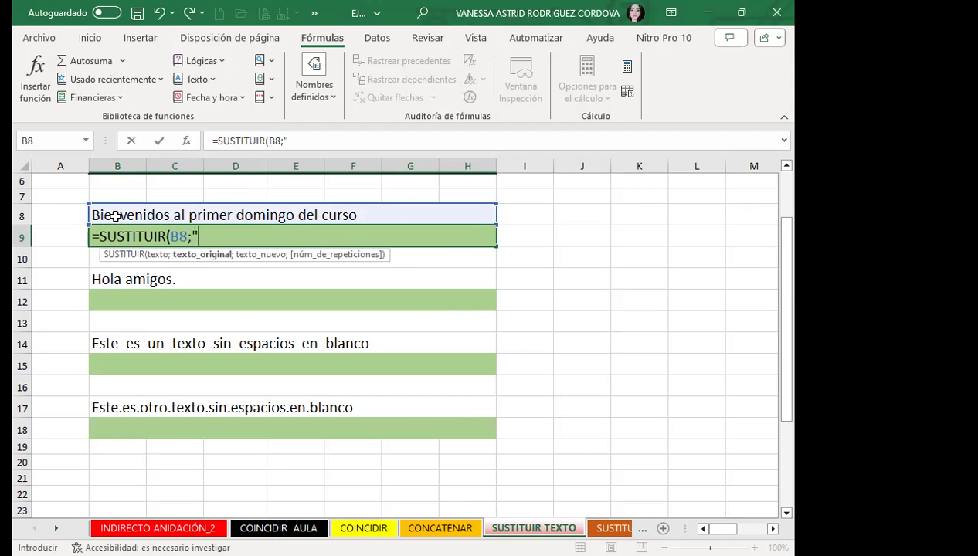
{"action": "type", "text": "DOMINGO"}
{"action": "type", "text": "\""}
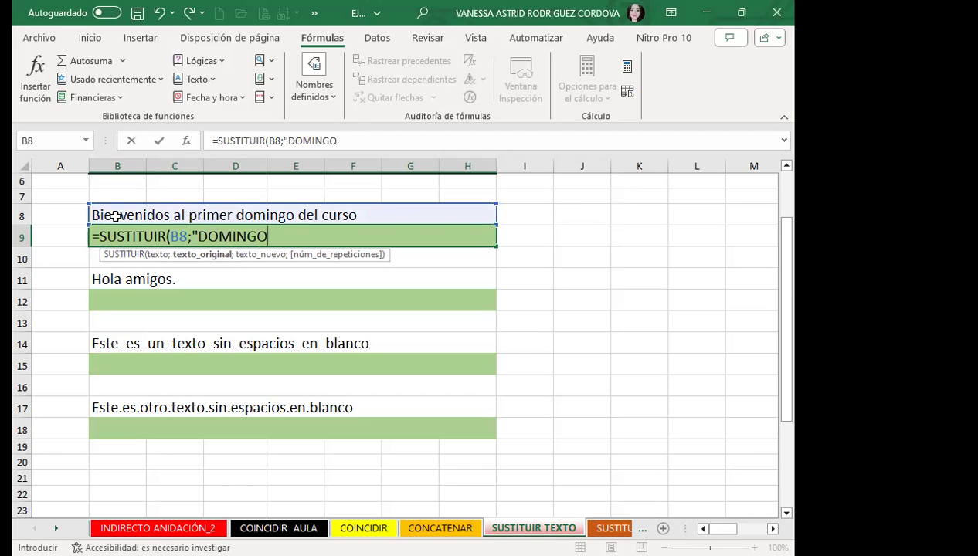
{"action": "type", "text": ";"}
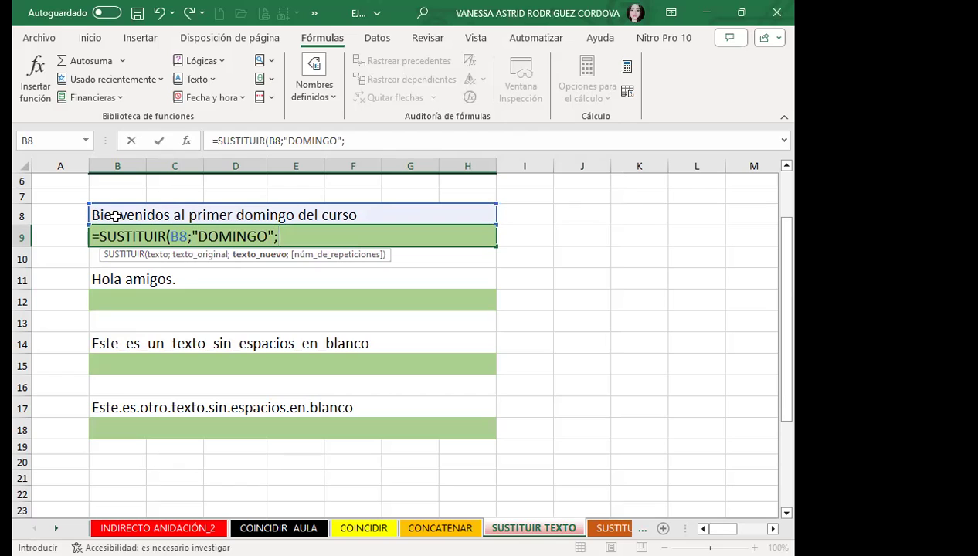
{"action": "type", "text": "\""}
{"action": "type", "text": "SÁBADO\""}
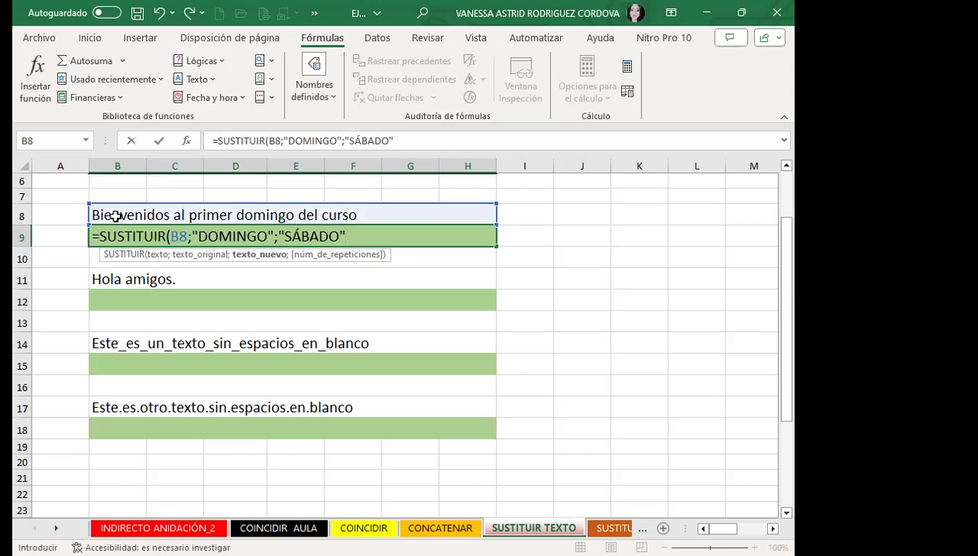
{"action": "type", "text": ")"}
{"action": "key", "text": "Return"}
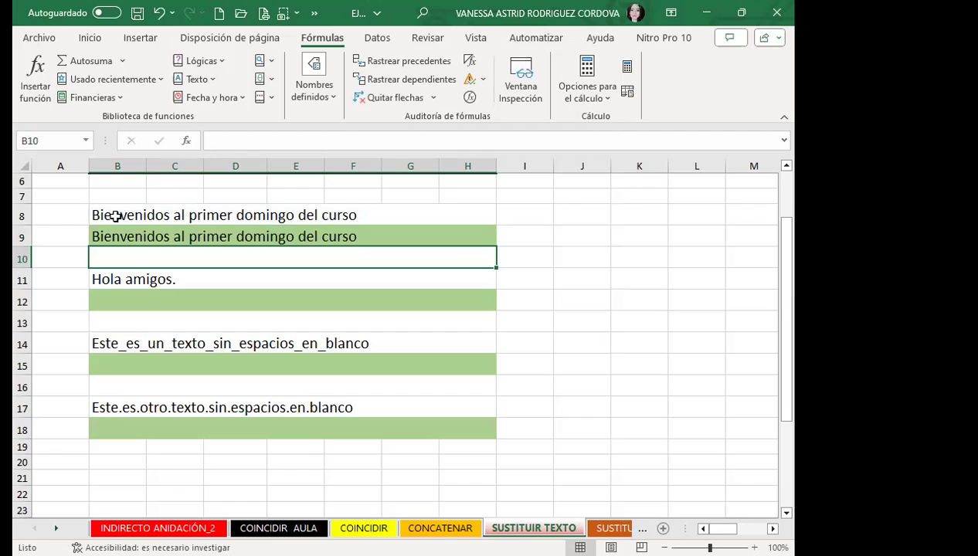
- Change SÁBADO to SABADO in B9's formula, dropping the accent
{"action": "left_click", "coordinate": [116, 234]}
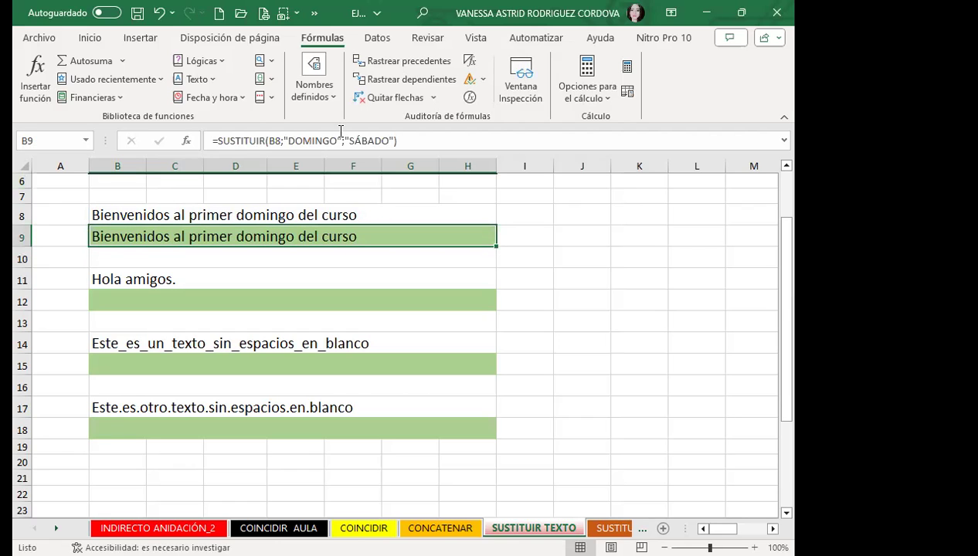
{"action": "left_click", "coordinate": [315, 139]}
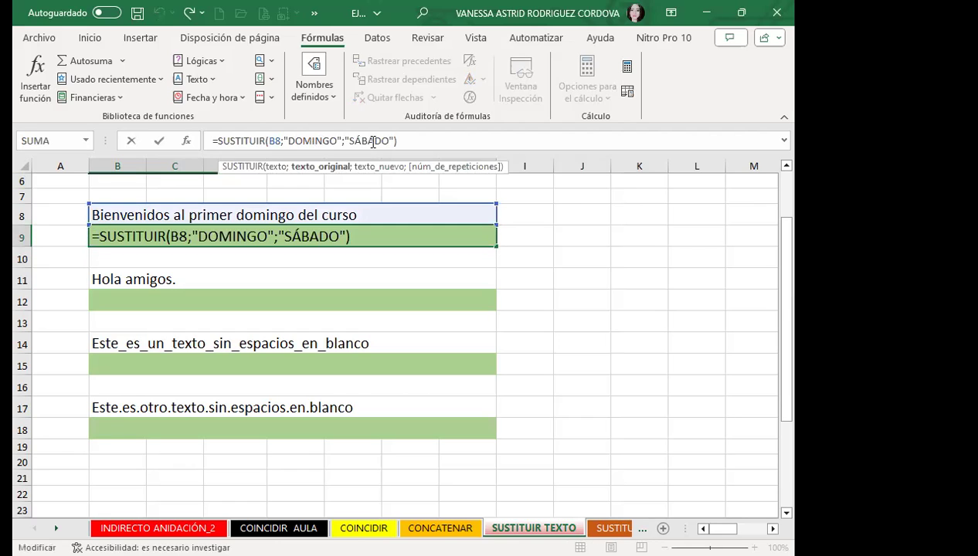
{"action": "left_click", "coordinate": [303, 234]}
{"action": "key", "text": "BackSpace"}
{"action": "type", "text": "A"}
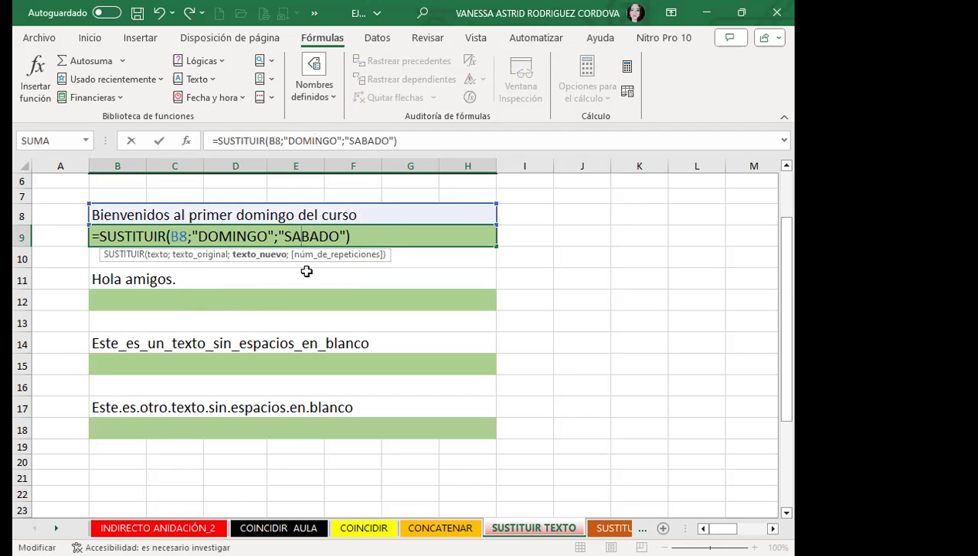
{"action": "key", "text": "Return"}
- Replace the quoted arguments with unquoted domingo and sábado, producing a #¿NOMBRE? error
{"action": "left_click", "coordinate": [186, 237]}
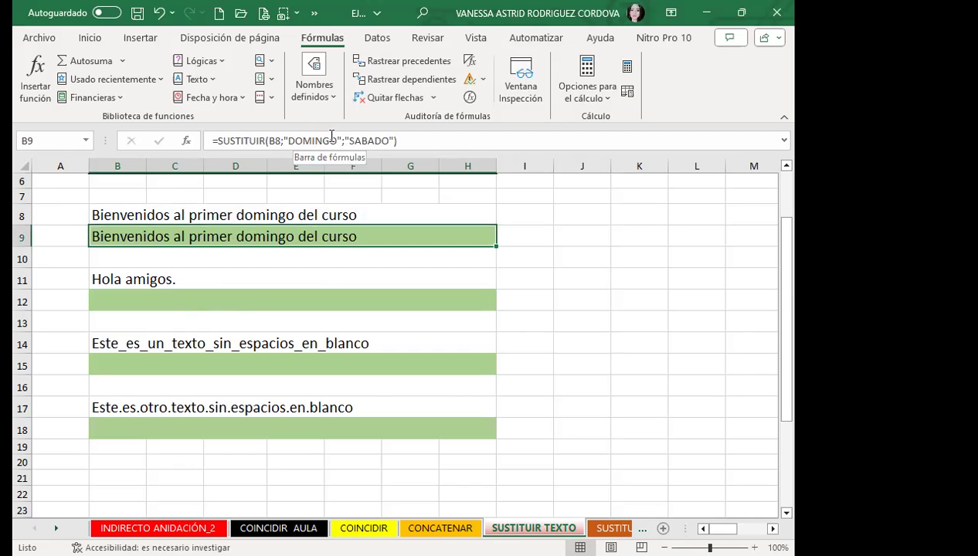
{"action": "left_click", "coordinate": [333, 137]}
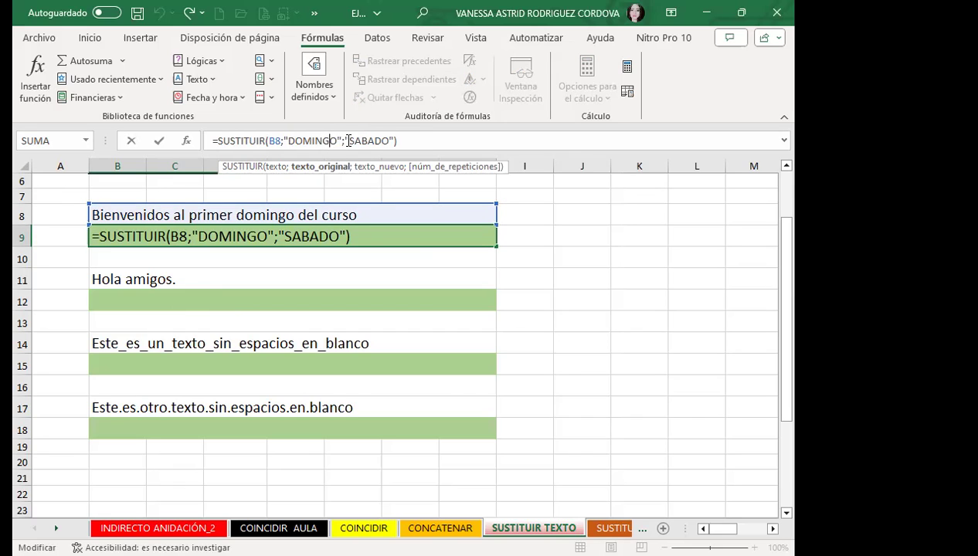
{"action": "left_click", "coordinate": [299, 238]}
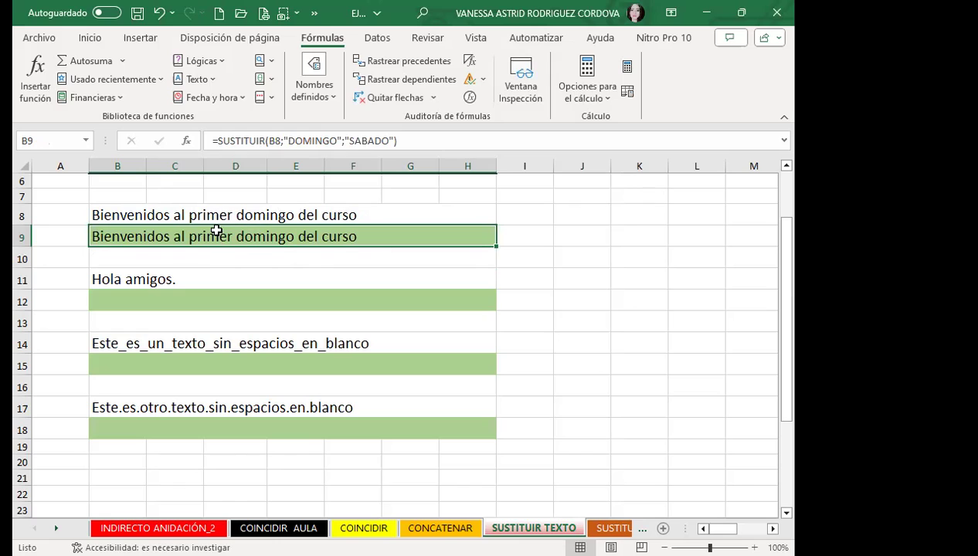
{"action": "left_click", "coordinate": [310, 140]}
{"action": "double_click", "coordinate": [310, 140]}
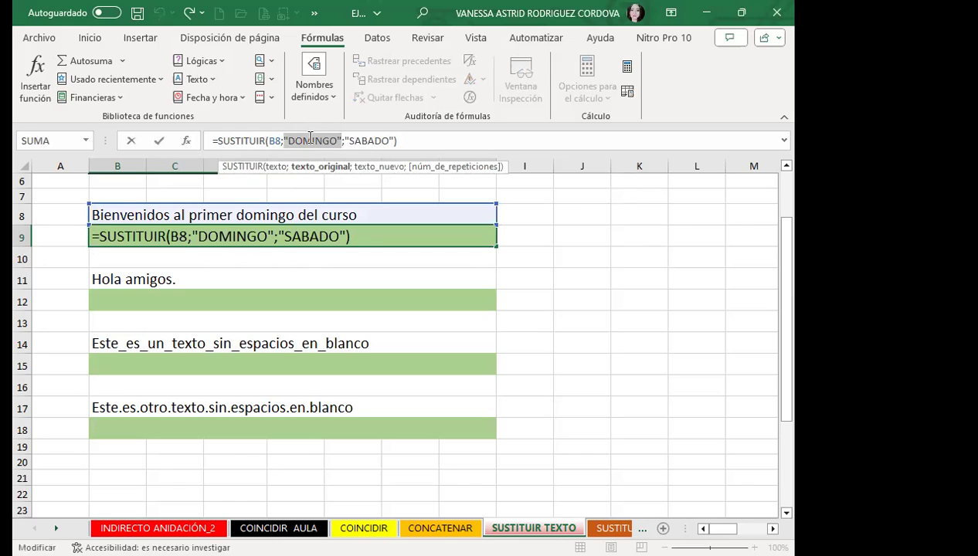
{"action": "key", "text": "shift+Right"}
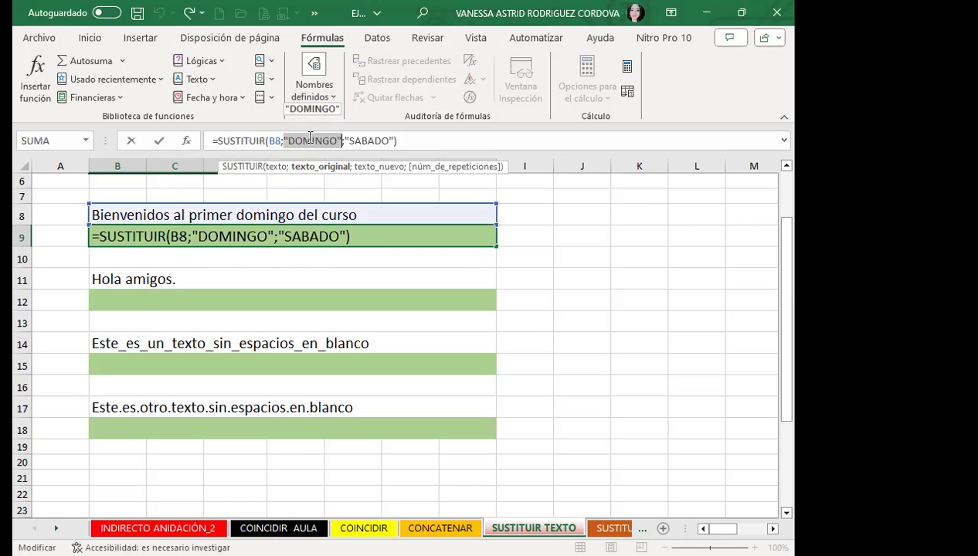
{"action": "type", "text": "domingo"}
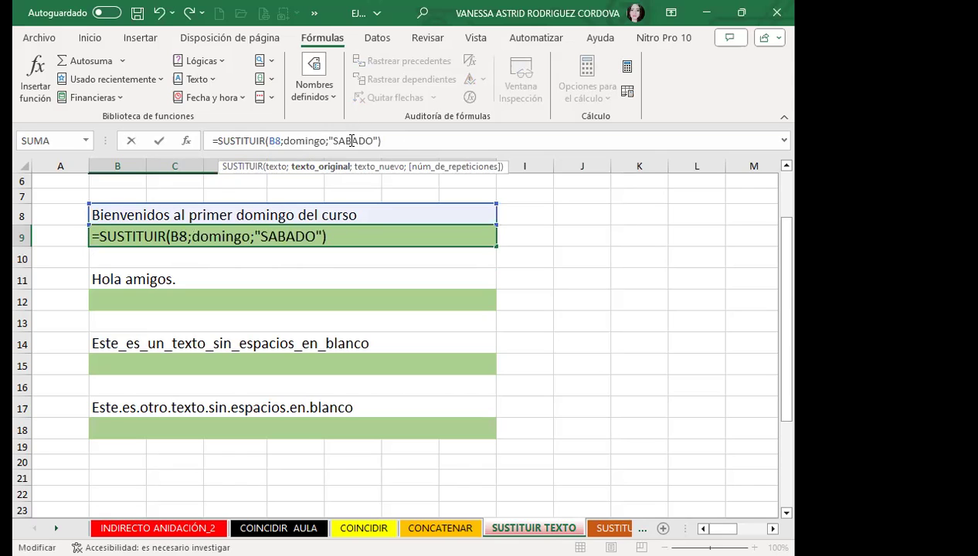
{"action": "double_click", "coordinate": [352, 140]}
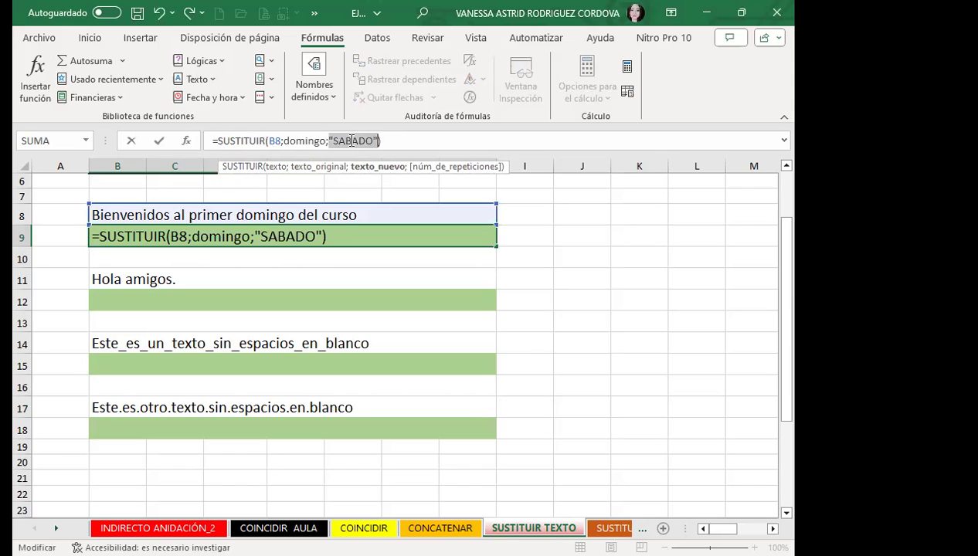
{"action": "type", "text": "sábado"}
{"action": "key", "text": "Return"}
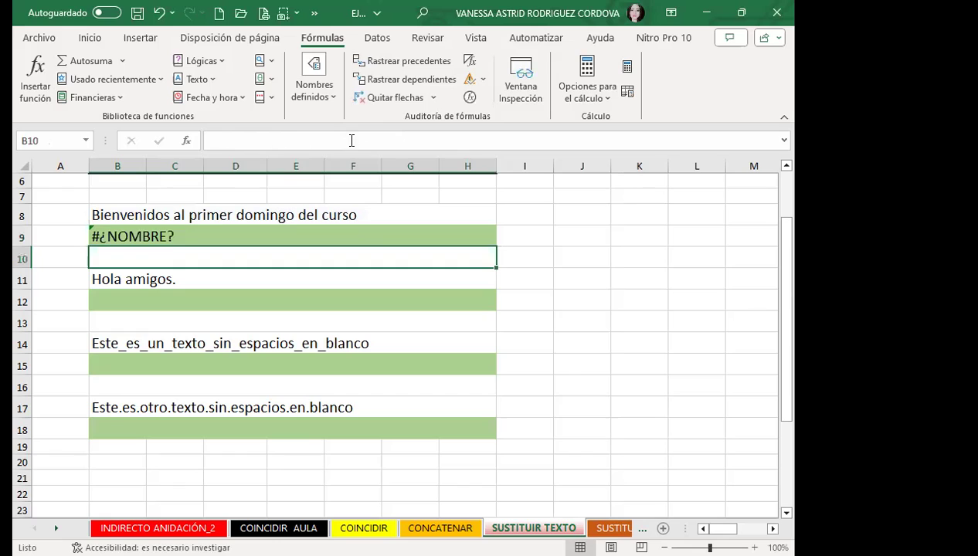
- Wrap domingo and sábado in double quotes so B9 shows 'Bienvenidos al primer sábado del curso'
{"action": "left_click", "coordinate": [192, 234]}
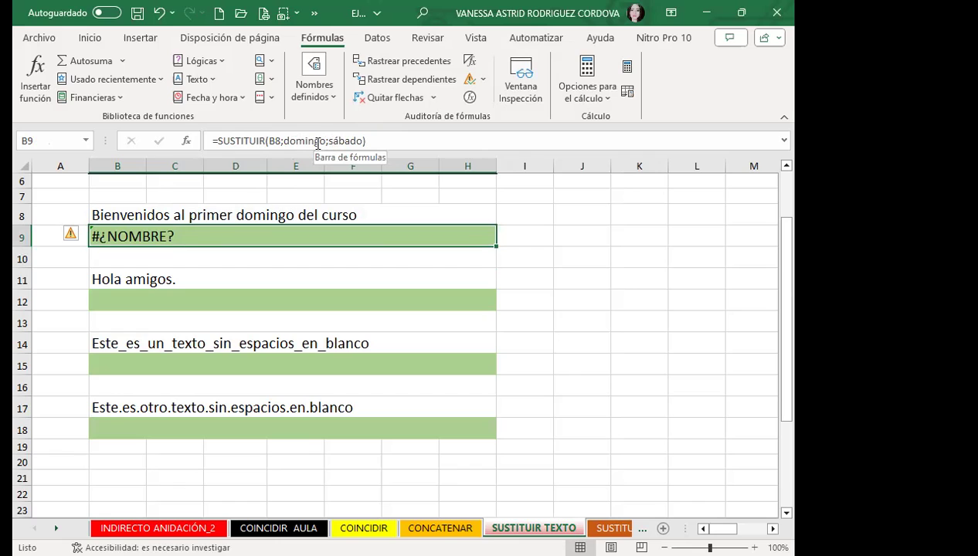
{"action": "left_click", "coordinate": [328, 141]}
{"action": "type", "text": "\""}
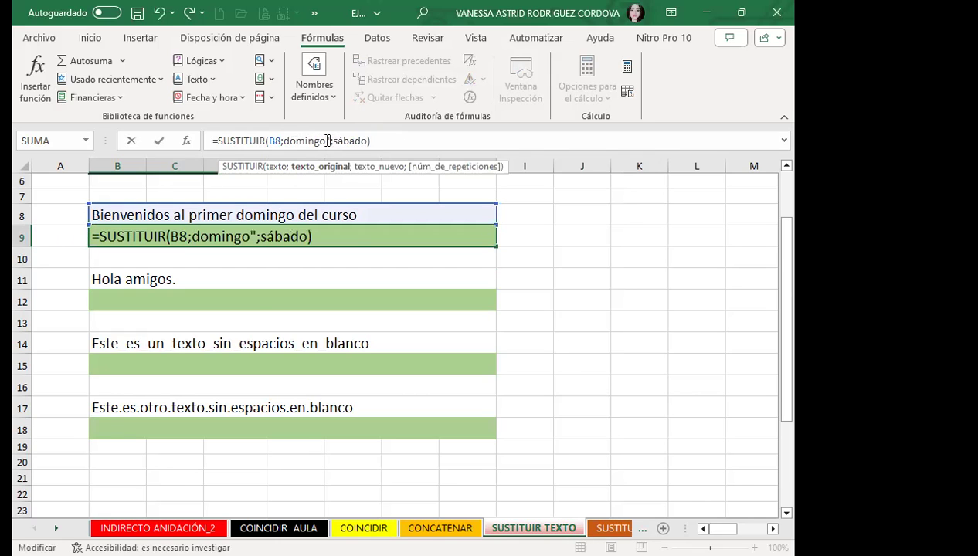
{"action": "left_click", "coordinate": [283, 143]}
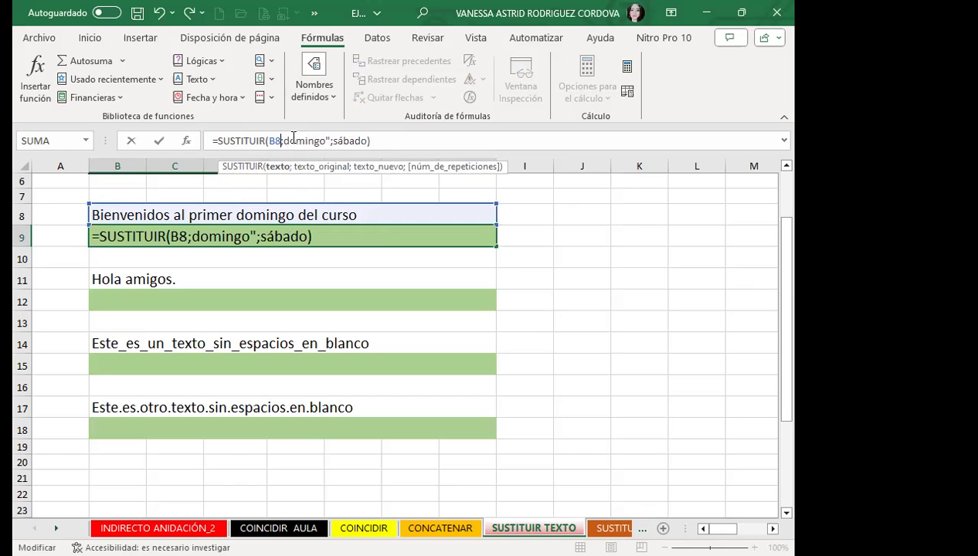
{"action": "key", "text": "Right"}
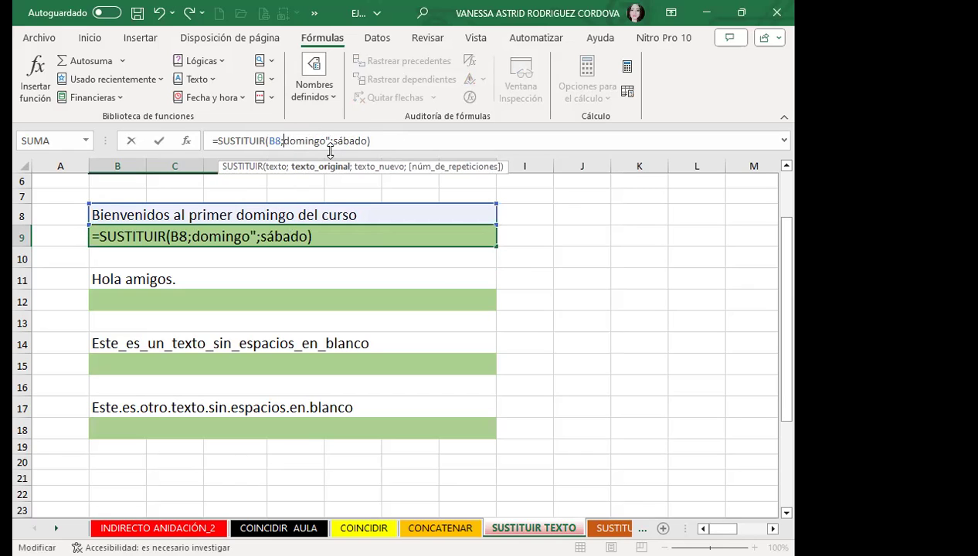
{"action": "type", "text": "\""}
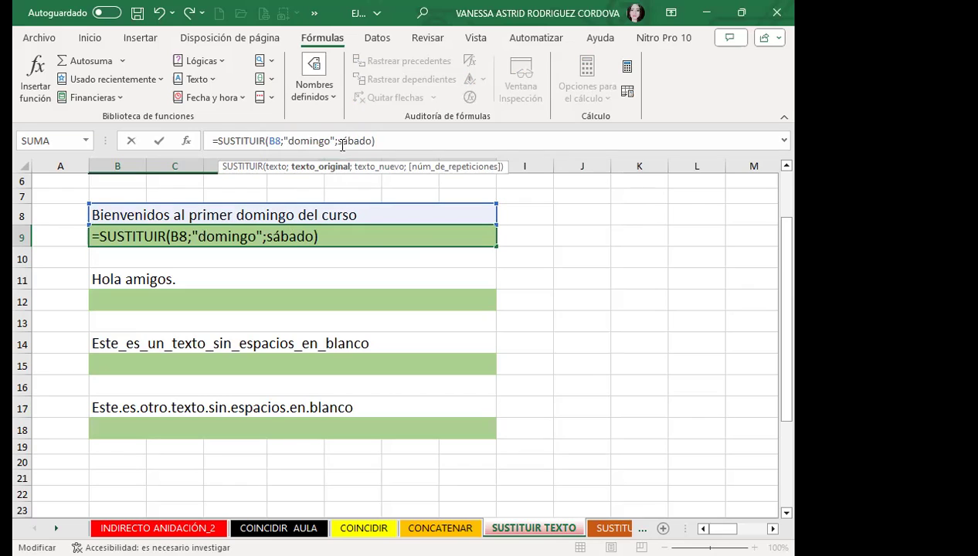
{"action": "left_click", "coordinate": [339, 140]}
{"action": "type", "text": "\""}
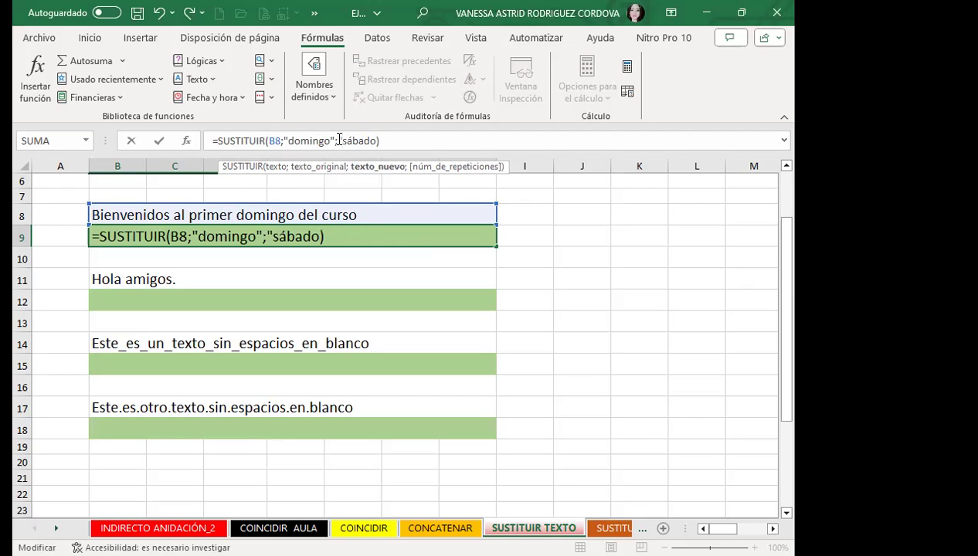
{"action": "type", "text": "\""}
{"action": "key", "text": "Return"}
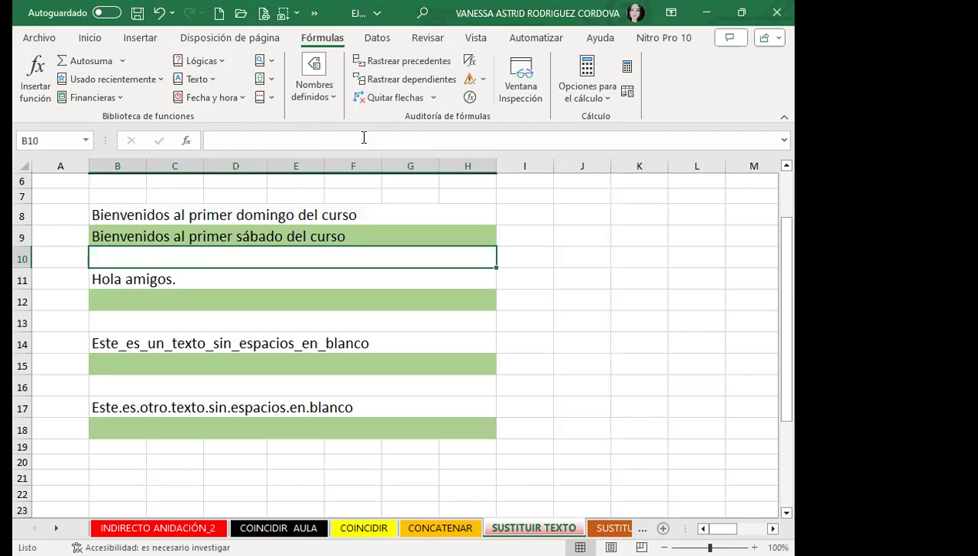
{"action": "left_click", "coordinate": [218, 237]}
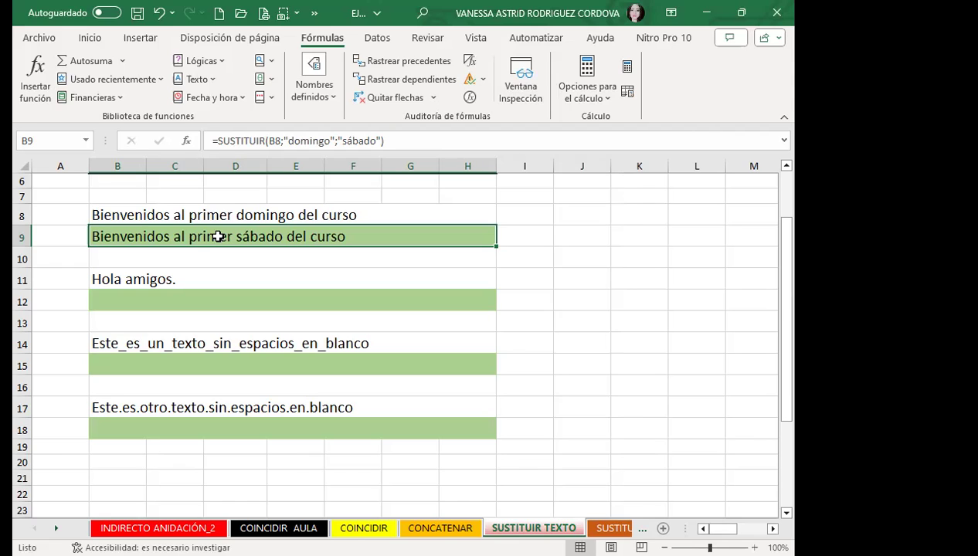
{"action": "left_click", "coordinate": [158, 294]}
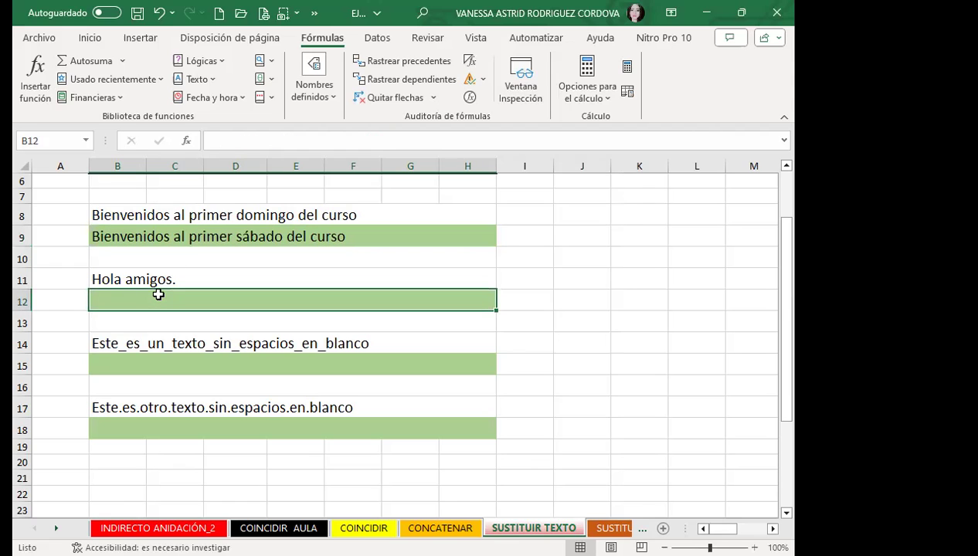
{"action": "type", "text": "="}
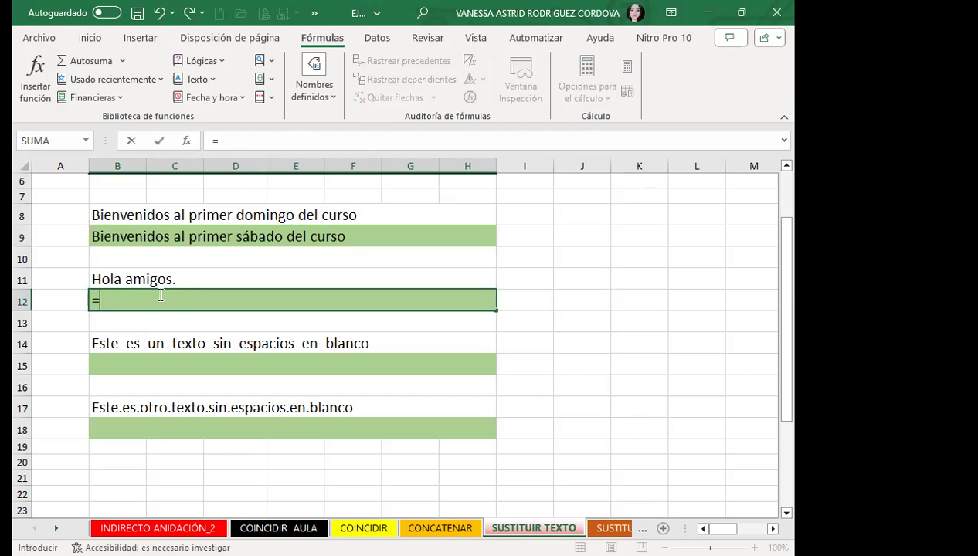
{"action": "type", "text": "s"}
{"action": "type", "text": "us"}
- Start B12's formula as SUSTITUIR("hola amigos";"comapañeros")
{"action": "double_click", "coordinate": [133, 325]}
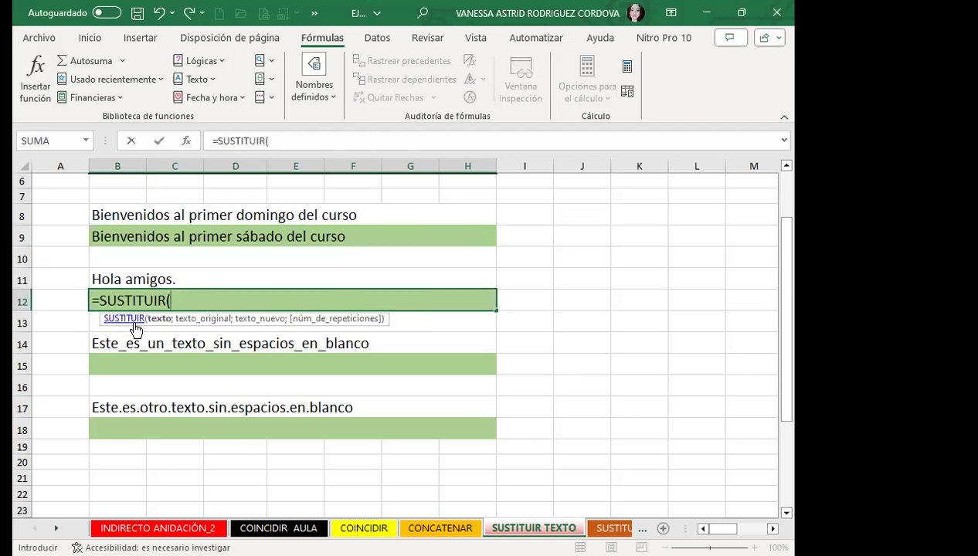
{"action": "type", "text": "\""}
{"action": "key", "text": "BackSpace"}
{"action": "type", "text": "\""}
{"action": "type", "text": "hola amigos\""}
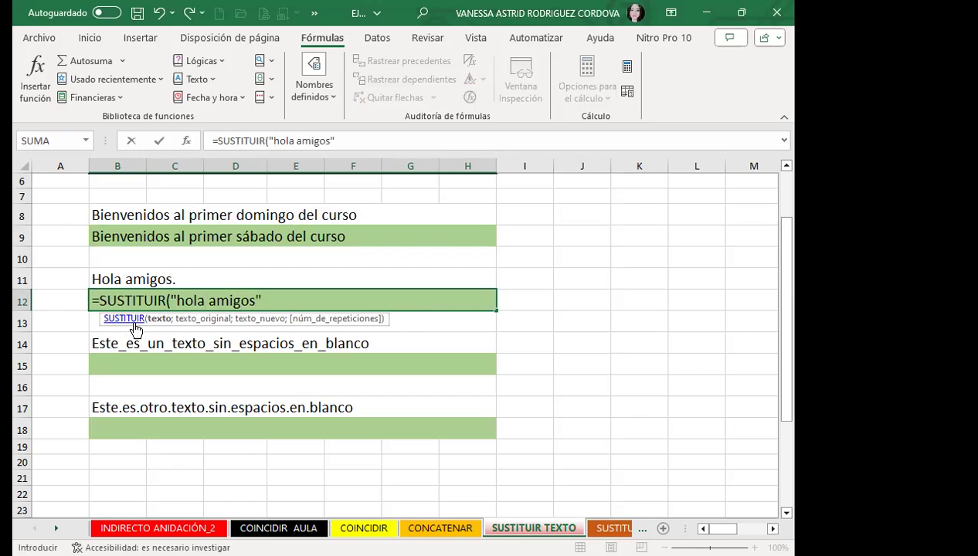
{"action": "type", "text": ";\""}
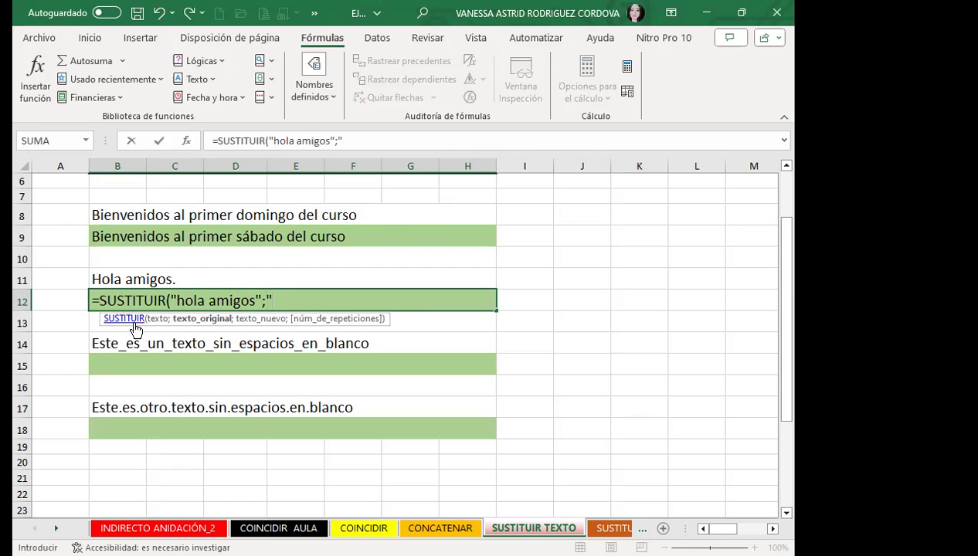
{"action": "type", "text": "comapañeros\""}
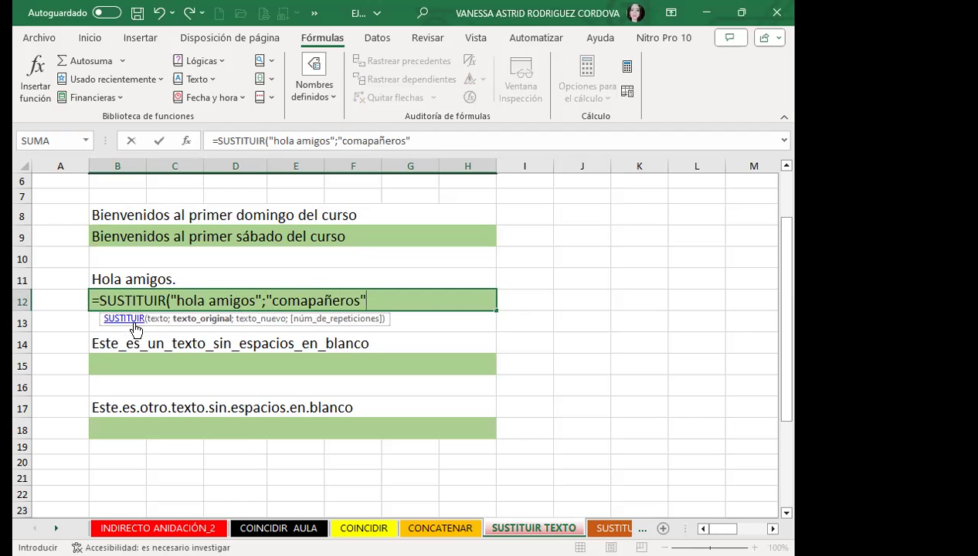
{"action": "type", "text": ")"}
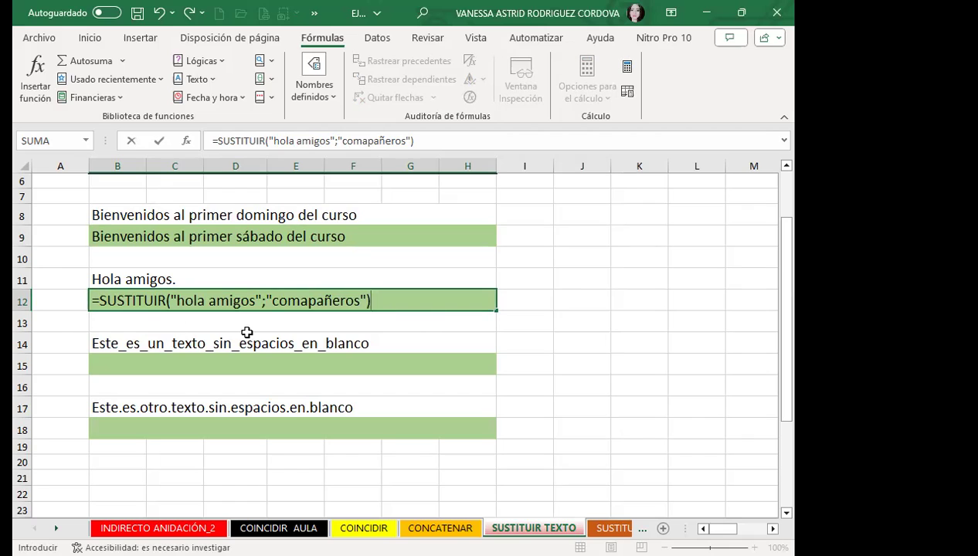
- Insert the "amigos" argument and fix comapañeros so B12 shows 'hola compañeros'
{"action": "left_click", "coordinate": [266, 299]}
{"action": "left_click", "coordinate": [268, 300]}
{"action": "type", "text": "\""}
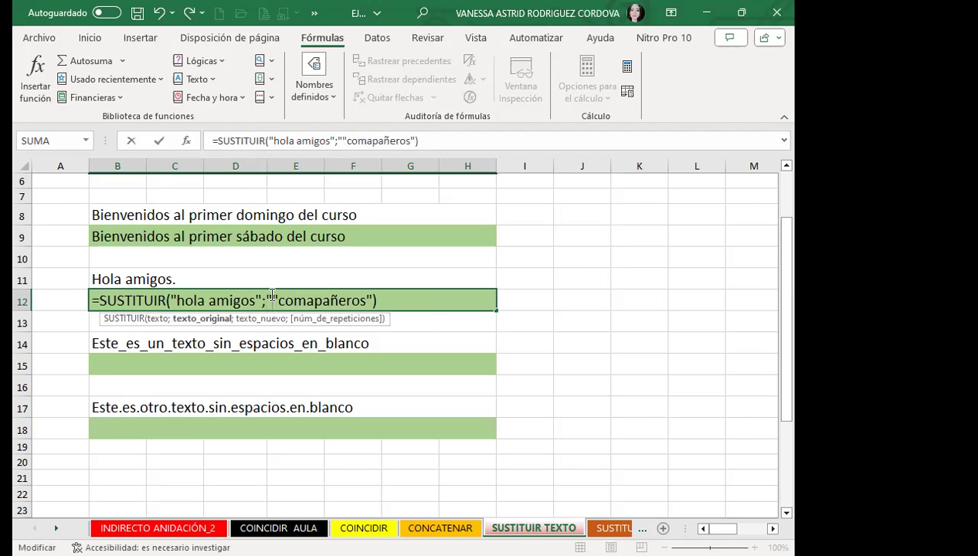
{"action": "type", "text": "amigos"}
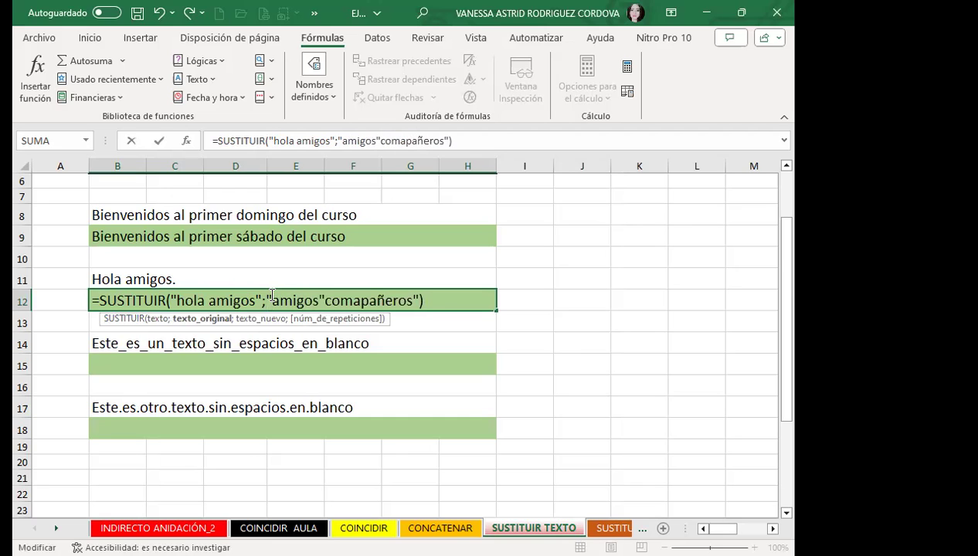
{"action": "type", "text": "\""}
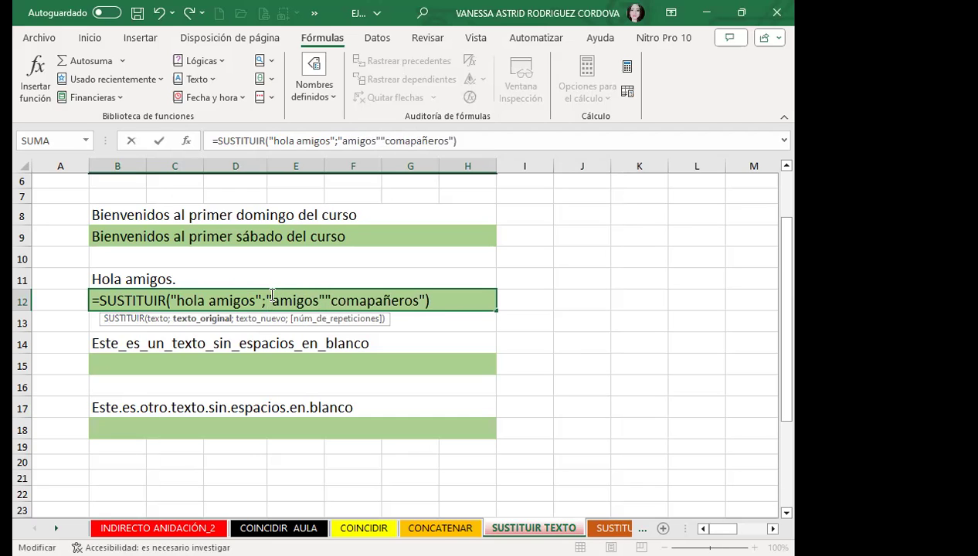
{"action": "type", "text": ";"}
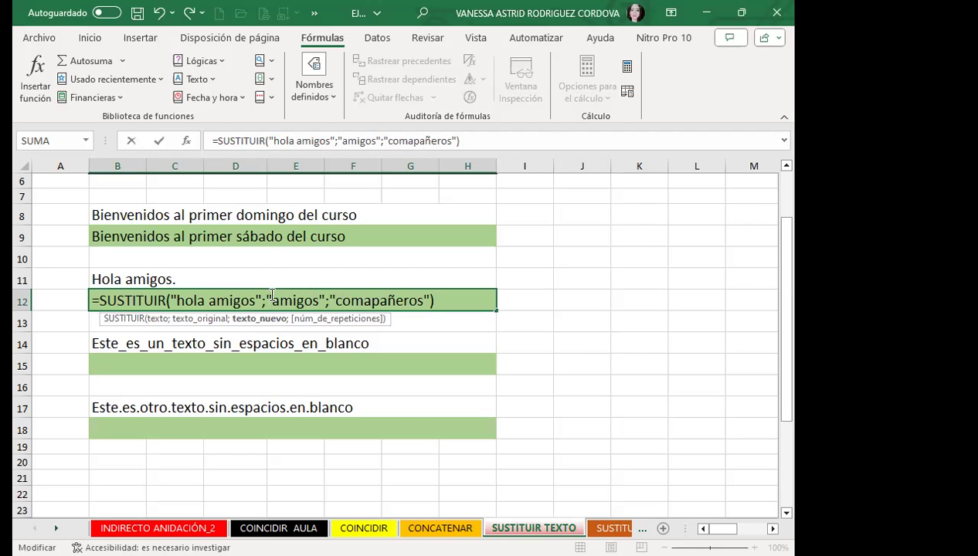
{"action": "left_click", "coordinate": [377, 300]}
{"action": "key", "text": "BackSpace"}
{"action": "key", "text": "Return"}
{"action": "left_click", "coordinate": [231, 294]}
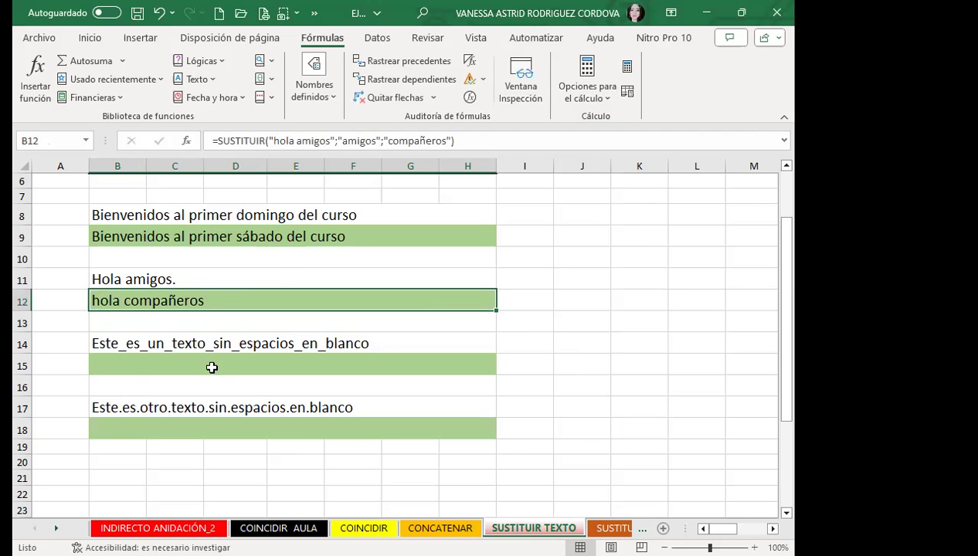
- Enter =sus;"_";" ") in B15, which triggers Excel's formula problem warning
{"action": "left_click", "coordinate": [158, 365]}
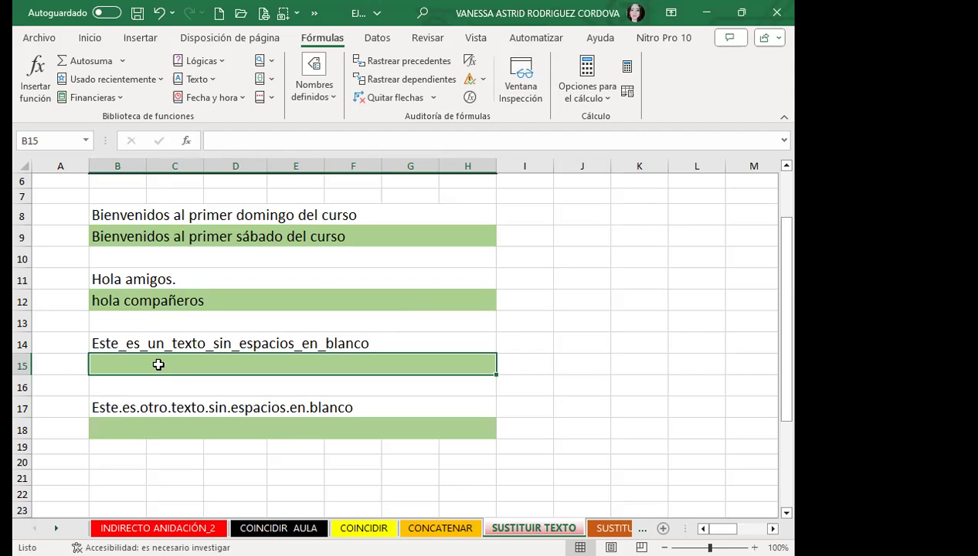
{"action": "type", "text": "="}
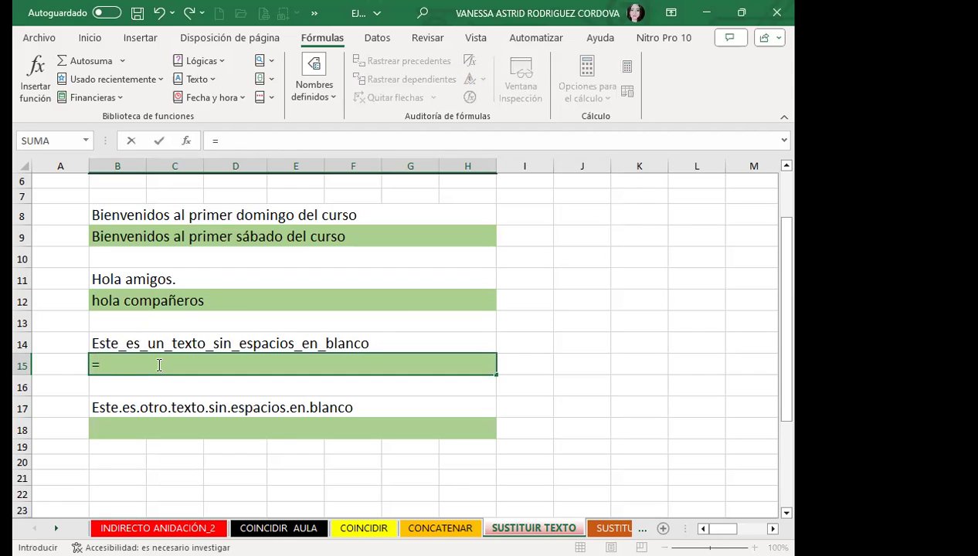
{"action": "type", "text": "sus"}
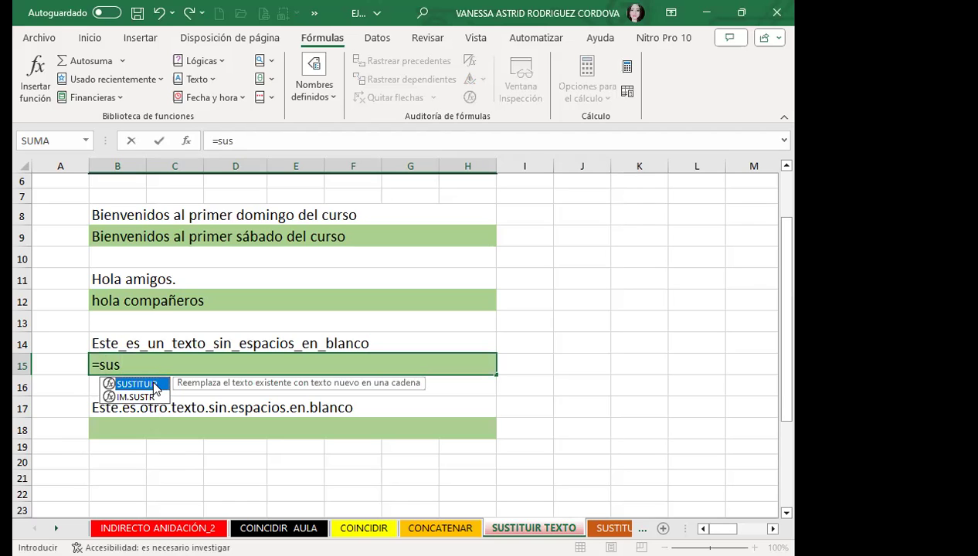
{"action": "type", "text": ";\""}
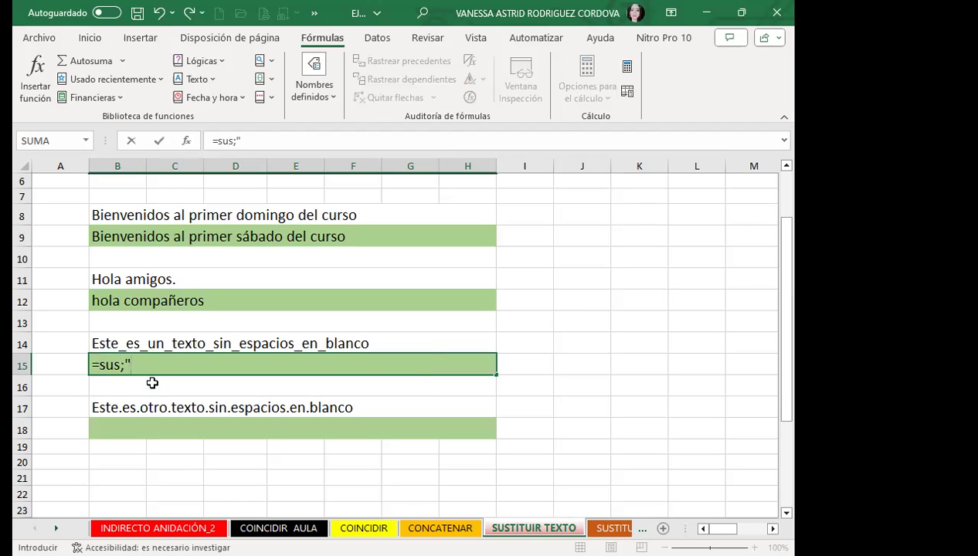
{"action": "type", "text": "_"}
{"action": "type", "text": "\";"}
{"action": "type", "text": "\""}
{"action": "type", "text": ")"}
{"action": "key", "text": "Return"}
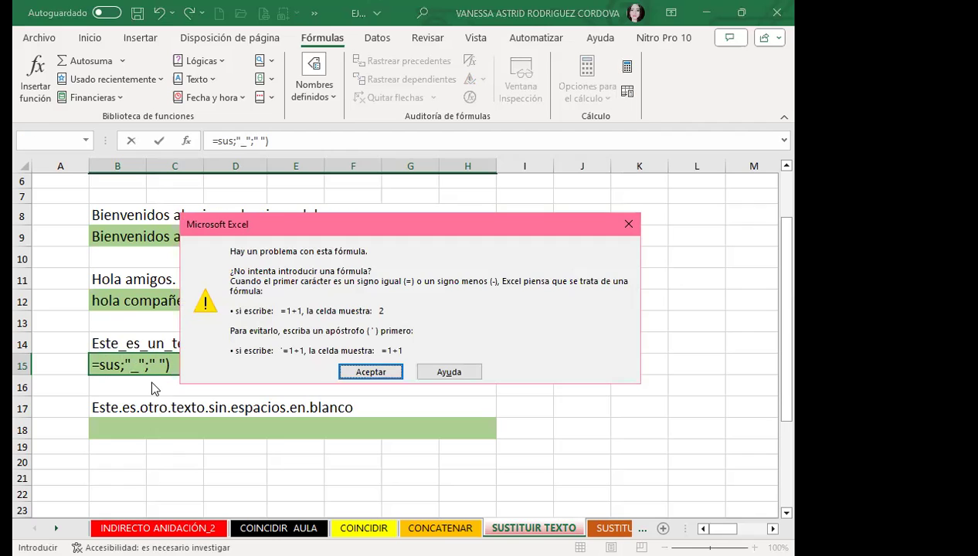
- Dismiss the warning and complete B15 as =SUSTITUIR(B14;"_";" ") to turn underscores into spaces
{"action": "left_click", "coordinate": [626, 224]}
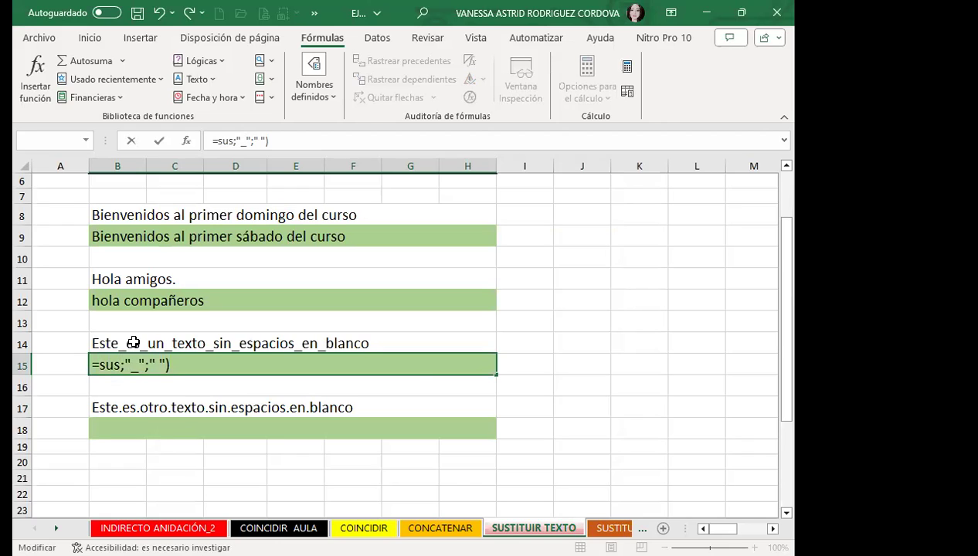
{"action": "type", "text": "t"}
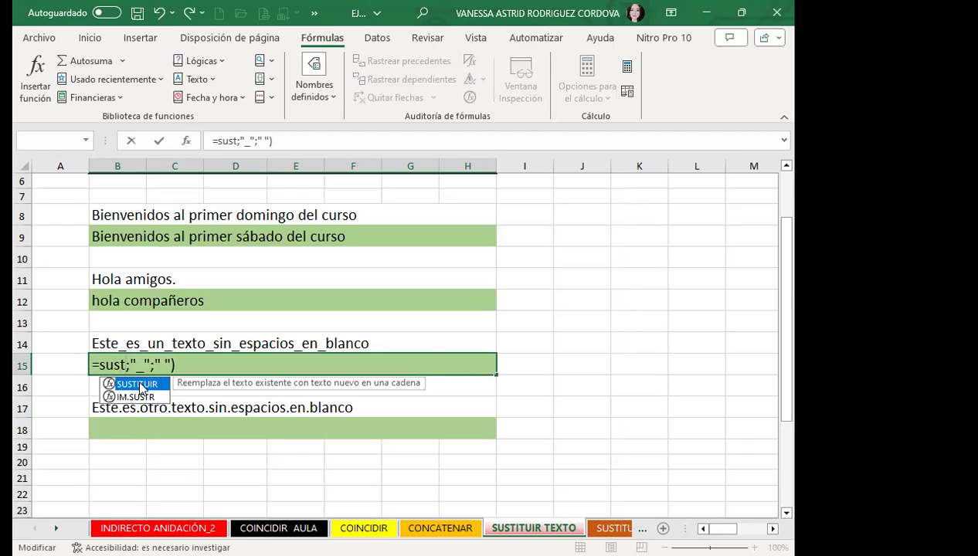
{"action": "key", "text": "Tab"}
{"action": "left_click", "coordinate": [120, 345]}
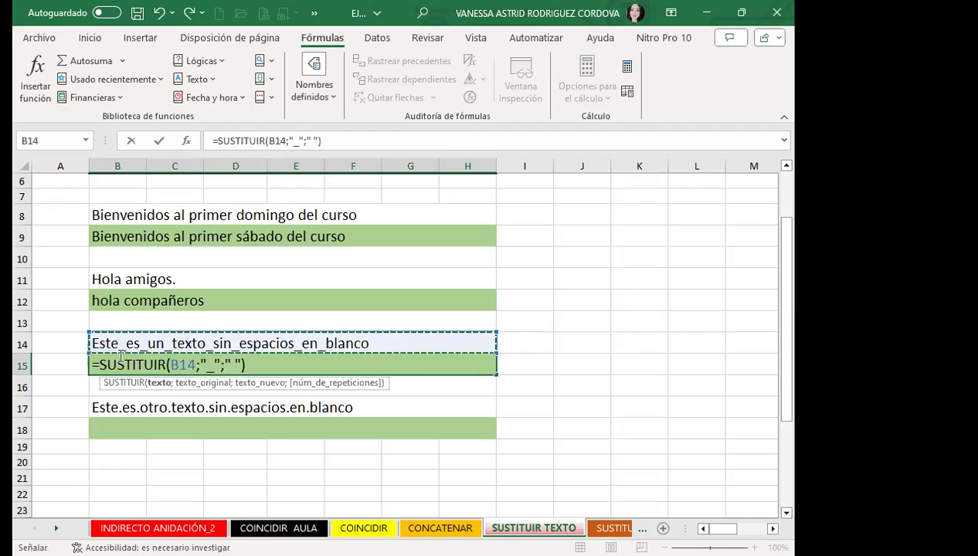
{"action": "left_click", "coordinate": [261, 358]}
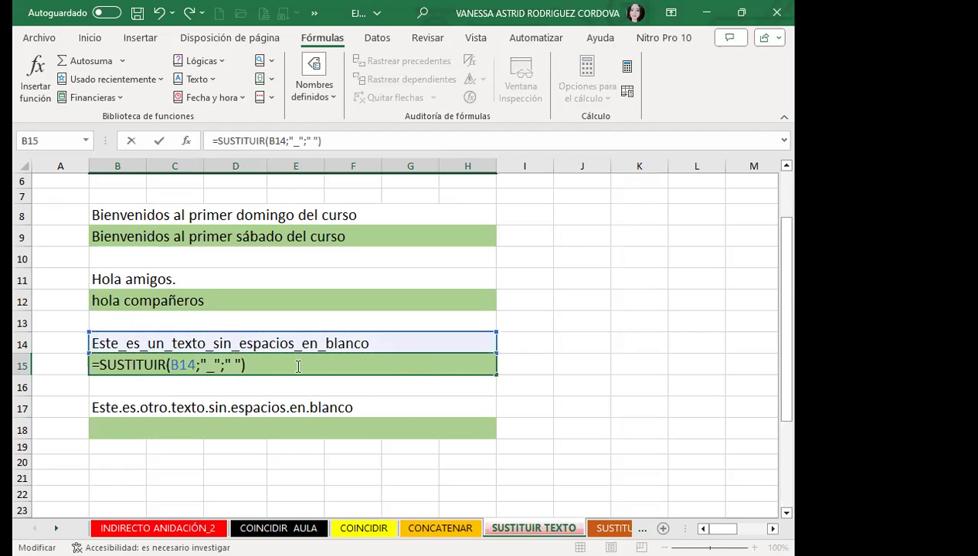
{"action": "key", "text": "Return"}
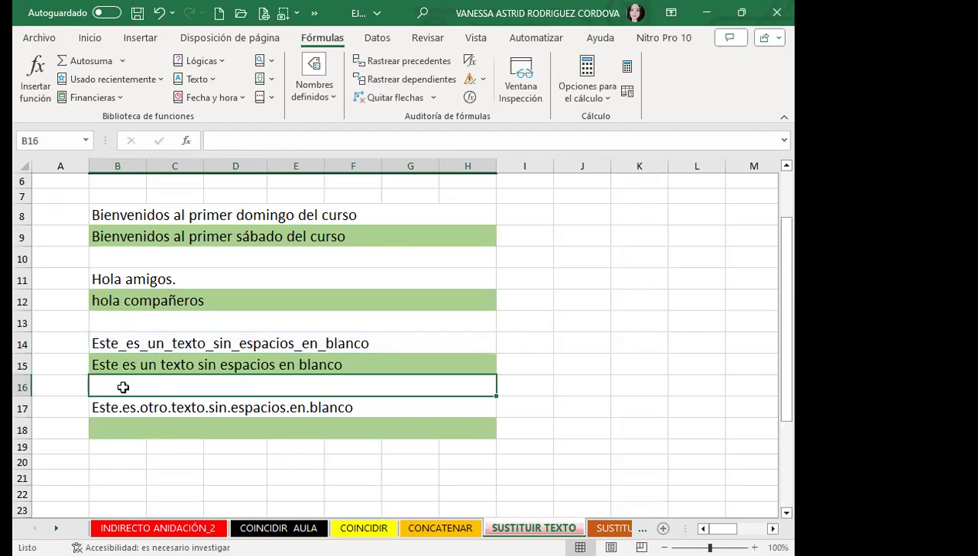
{"action": "left_click", "coordinate": [131, 360]}
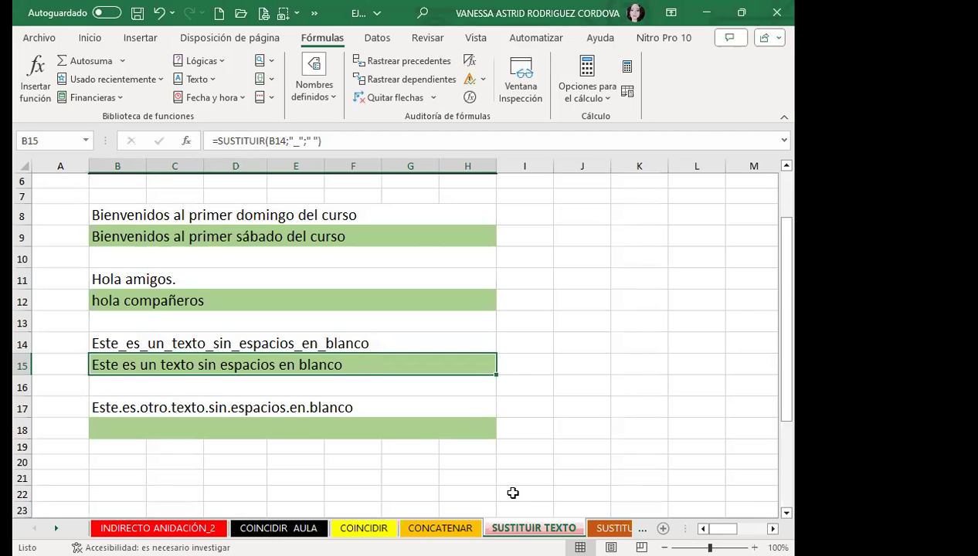
- Switch to the SUSTITUIR VALOR N° sheet and inspect F2 and the salaries in E2 and E3
{"action": "key", "text": "ctrl+Page_Down"}
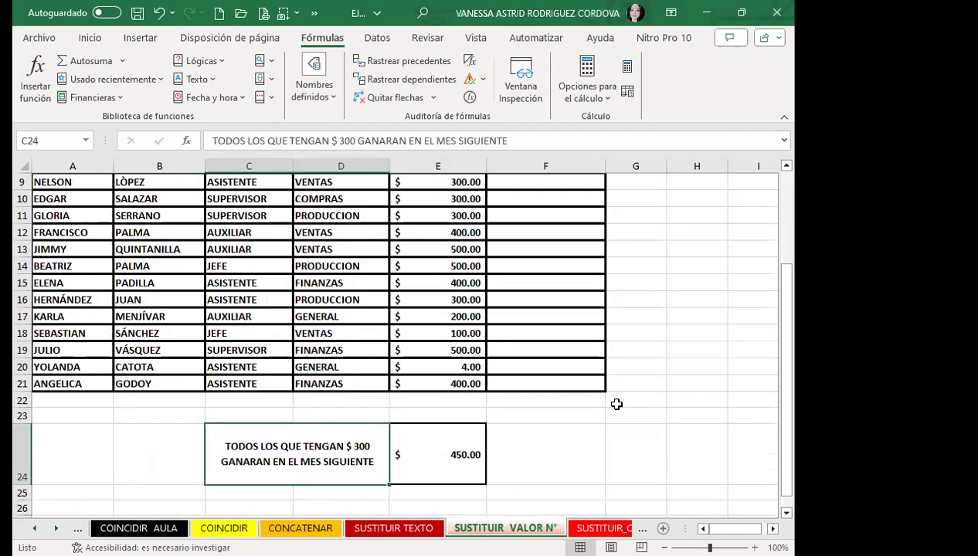
{"action": "scroll", "coordinate": [519, 313], "scroll_direction": "up", "scroll_amount": 3}
{"action": "left_click", "coordinate": [524, 198]}
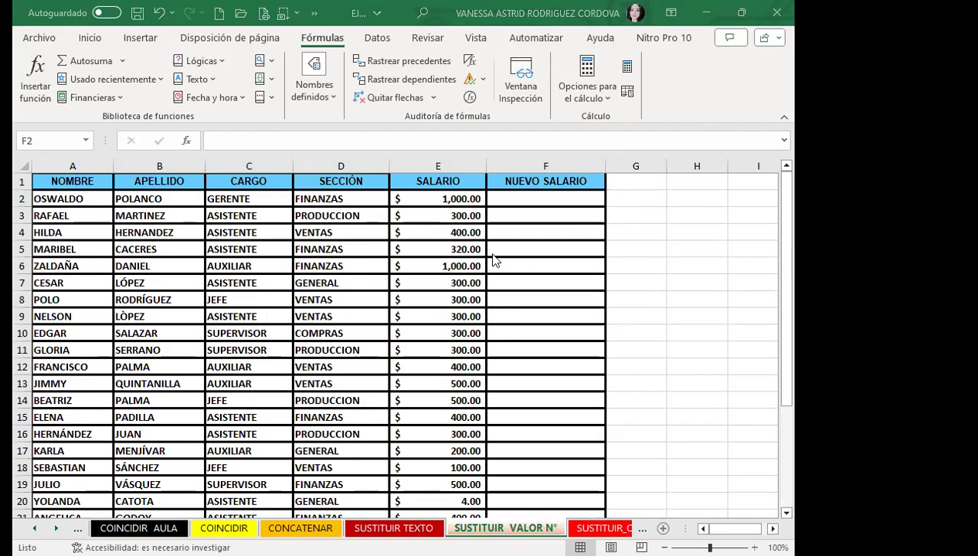
{"action": "left_click", "coordinate": [508, 199]}
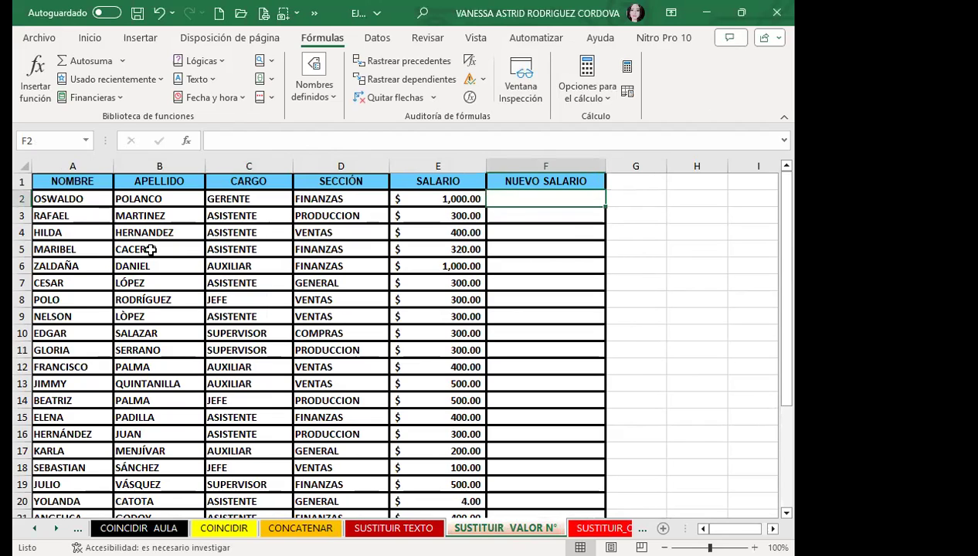
{"action": "left_click", "coordinate": [403, 195]}
{"action": "left_click", "coordinate": [421, 214]}
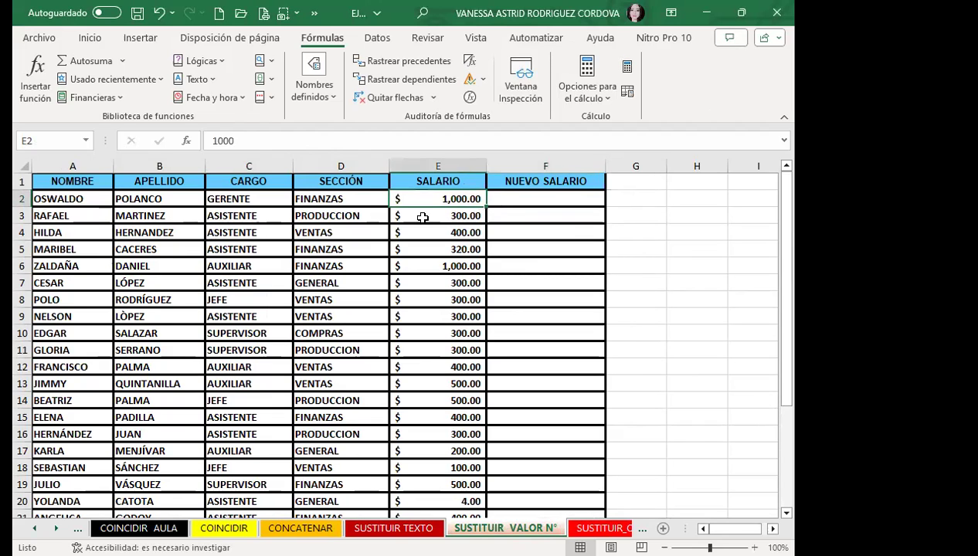
- Review the $300 salary note and the 450 replacement value in E24
{"action": "scroll", "coordinate": [333, 421], "scroll_direction": "down", "scroll_amount": 3}
{"action": "scroll", "coordinate": [328, 409], "scroll_direction": "down", "scroll_amount": 2}
{"action": "left_click", "coordinate": [324, 354]}
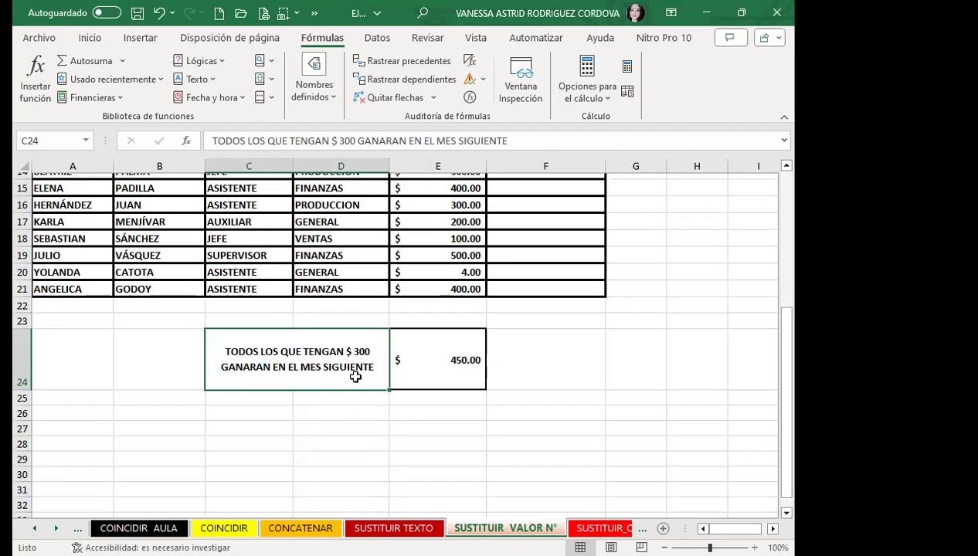
{"action": "left_click", "coordinate": [427, 377]}
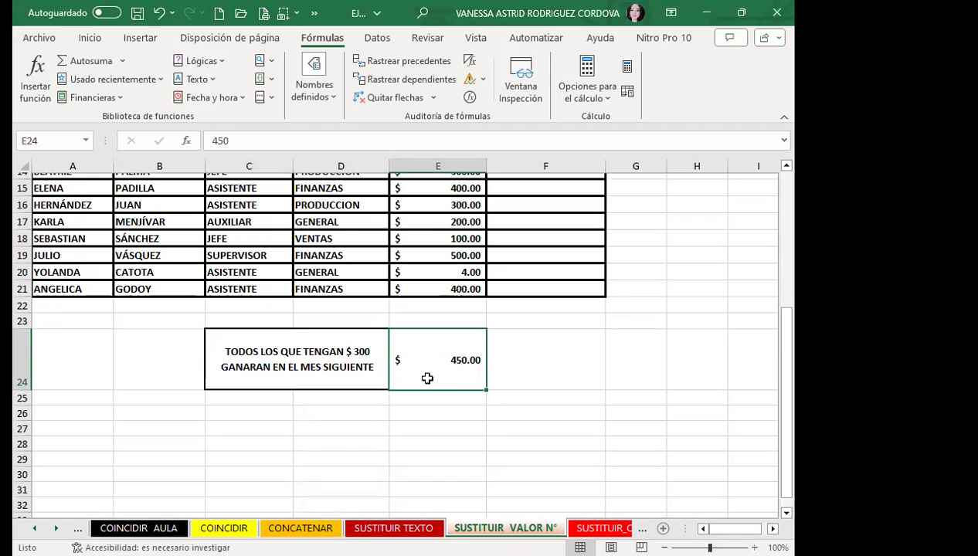
{"action": "scroll", "coordinate": [463, 356], "scroll_direction": "up", "scroll_amount": 3}
{"action": "scroll", "coordinate": [502, 294], "scroll_direction": "up", "scroll_amount": 2}
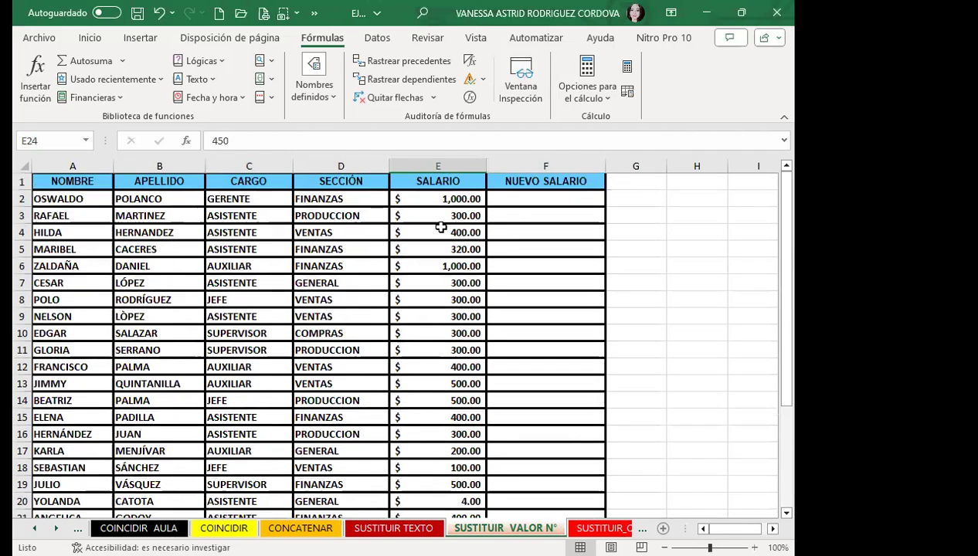
{"action": "left_click", "coordinate": [439, 215]}
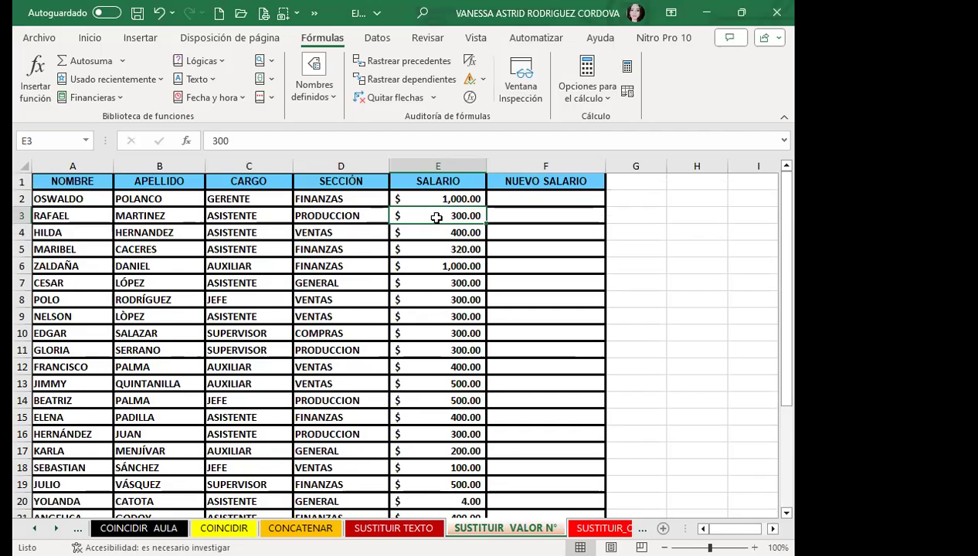
{"action": "scroll", "coordinate": [437, 218], "scroll_direction": "down", "scroll_amount": 4}
{"action": "scroll", "coordinate": [452, 384], "scroll_direction": "down", "scroll_amount": 2}
{"action": "left_click", "coordinate": [433, 310]}
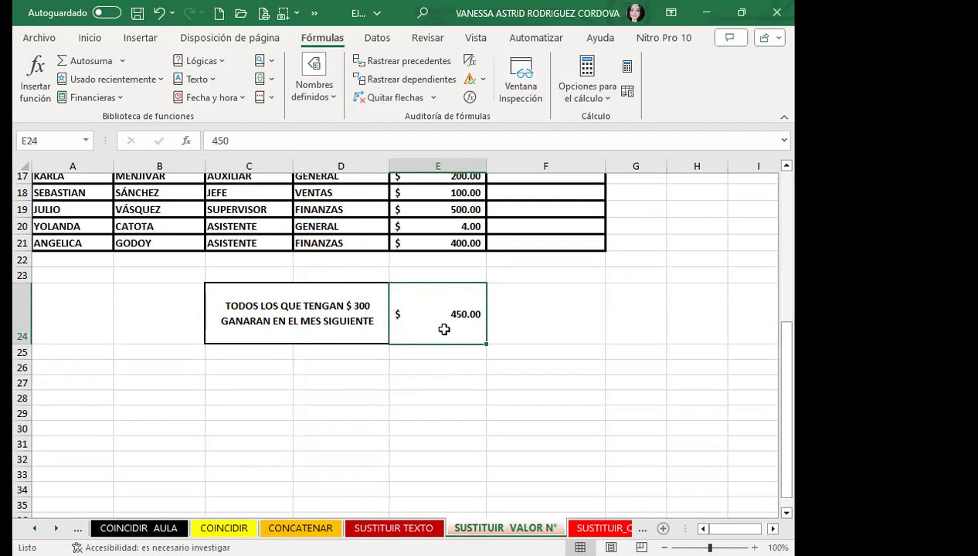
{"action": "scroll", "coordinate": [459, 329], "scroll_direction": "up", "scroll_amount": 3}
{"action": "scroll", "coordinate": [459, 330], "scroll_direction": "up", "scroll_amount": 3}
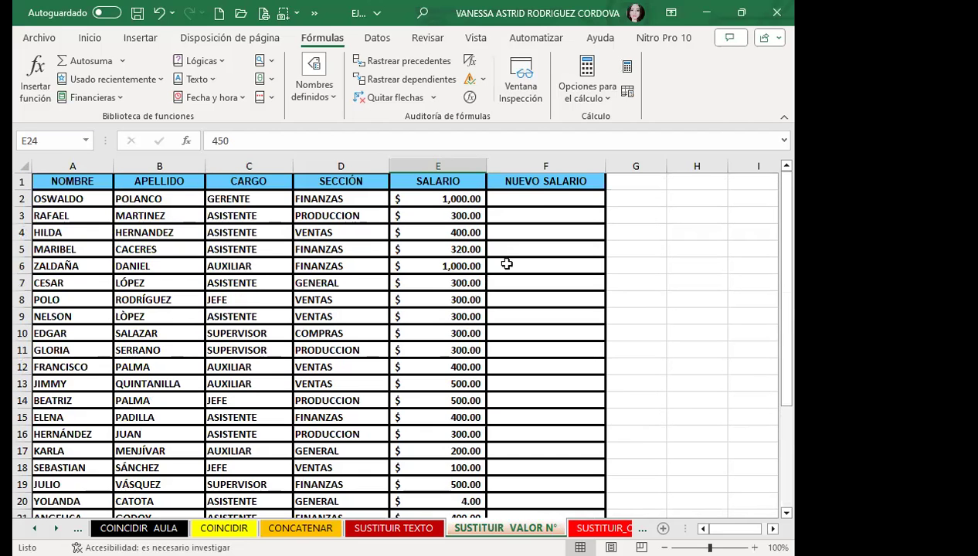
- Enter =SUSTITUIR(E2;300;$E$24) in F2 so it displays 1000
{"action": "left_click", "coordinate": [542, 194]}
{"action": "type", "text": "="}
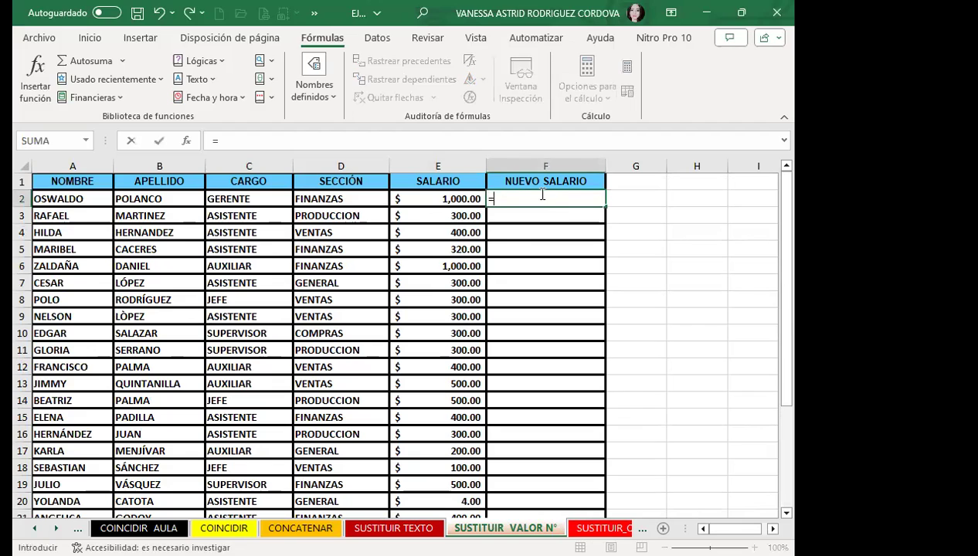
{"action": "type", "text": "s"}
{"action": "type", "text": "us"}
{"action": "double_click", "coordinate": [522, 217]}
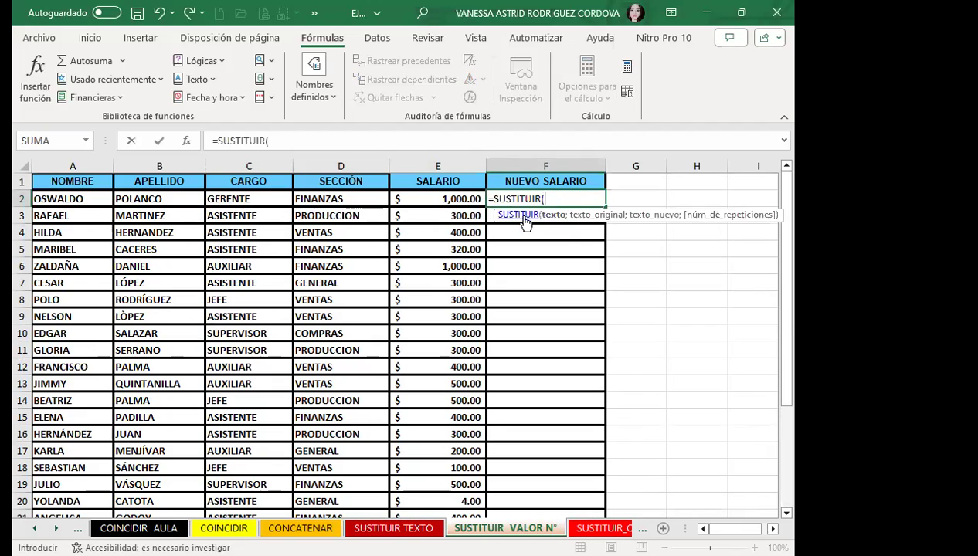
{"action": "left_click", "coordinate": [418, 199]}
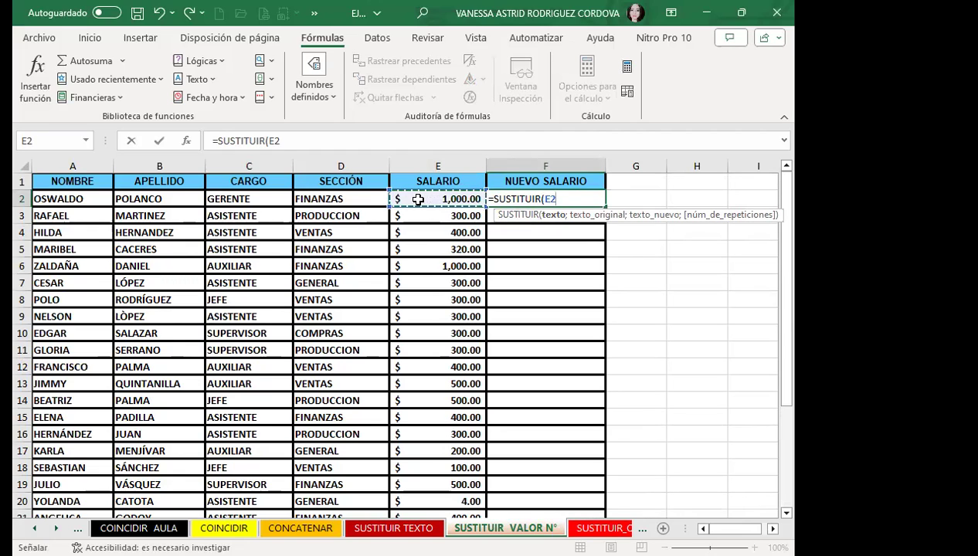
{"action": "type", "text": ";"}
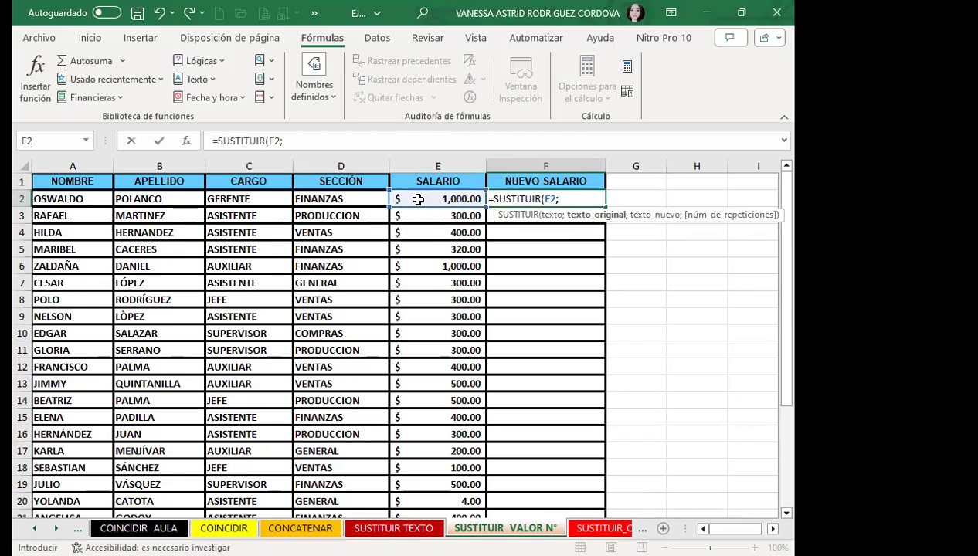
{"action": "type", "text": "300"}
{"action": "type", "text": ";"}
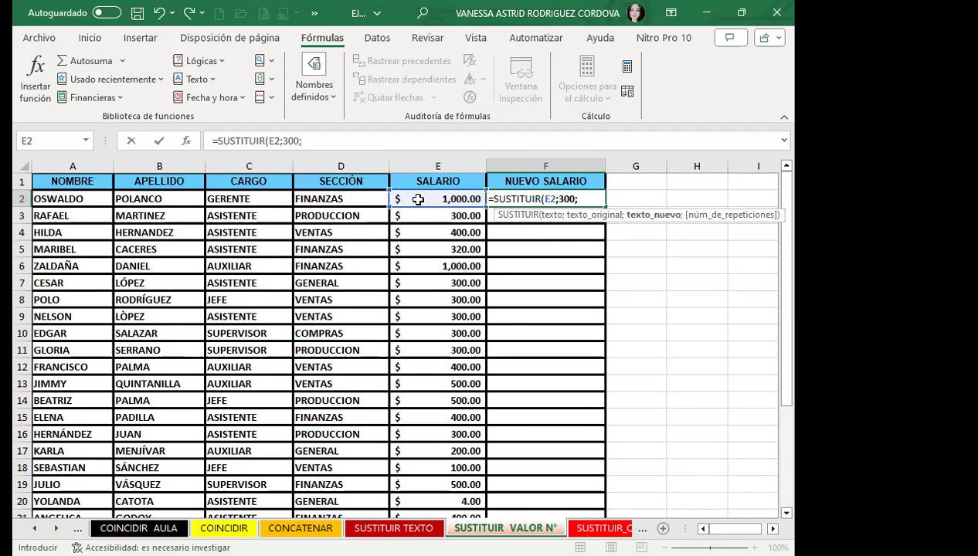
{"action": "scroll", "coordinate": [384, 400], "scroll_direction": "down", "scroll_amount": 2}
{"action": "scroll", "coordinate": [407, 423], "scroll_direction": "down", "scroll_amount": 2}
{"action": "left_click", "coordinate": [441, 415]}
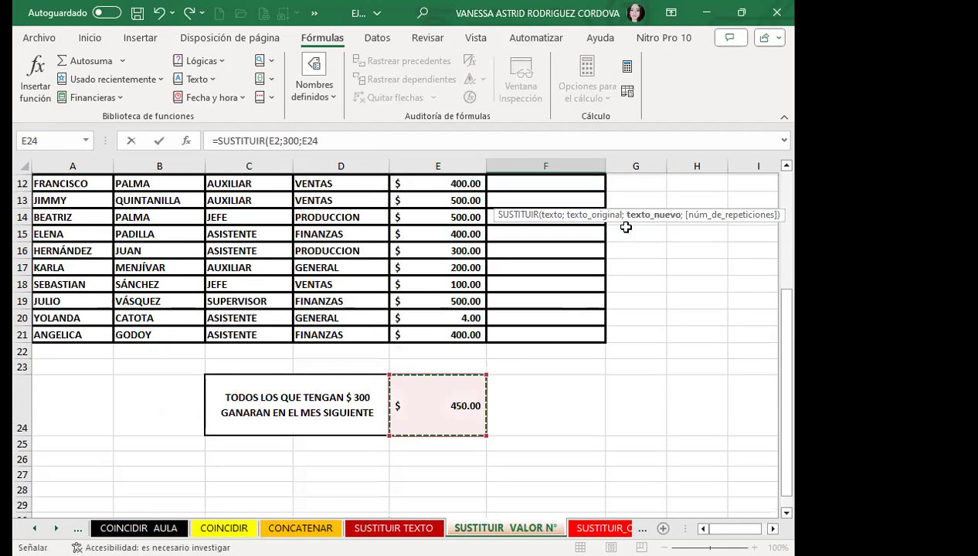
{"action": "scroll", "coordinate": [441, 415], "scroll_direction": "up", "scroll_amount": 4}
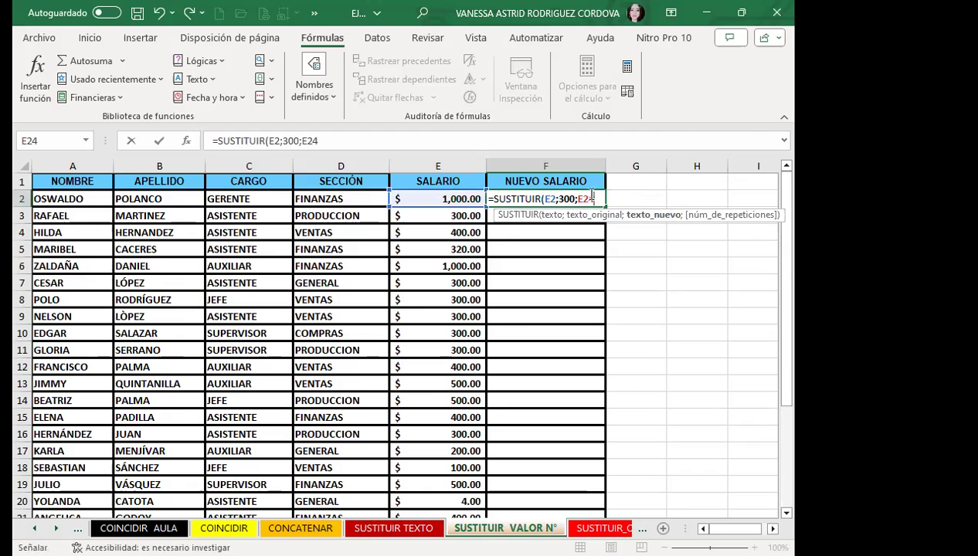
{"action": "key", "text": "F4"}
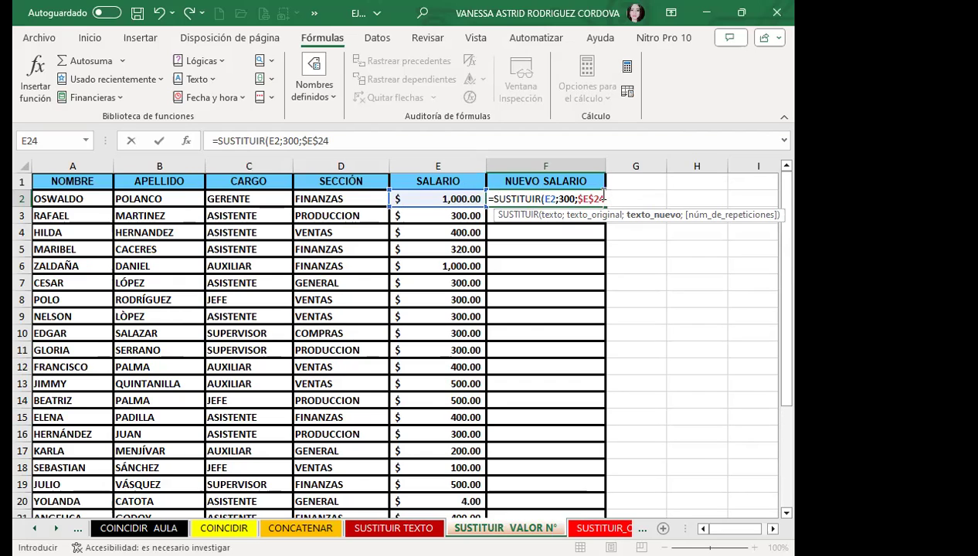
{"action": "type", "text": ")"}
{"action": "key", "text": "Return"}
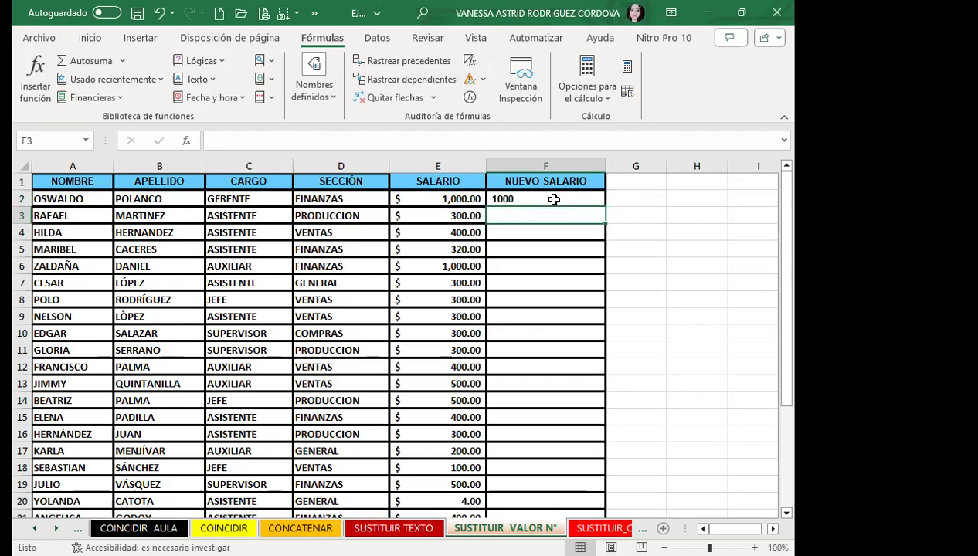
{"action": "left_click", "coordinate": [554, 200]}
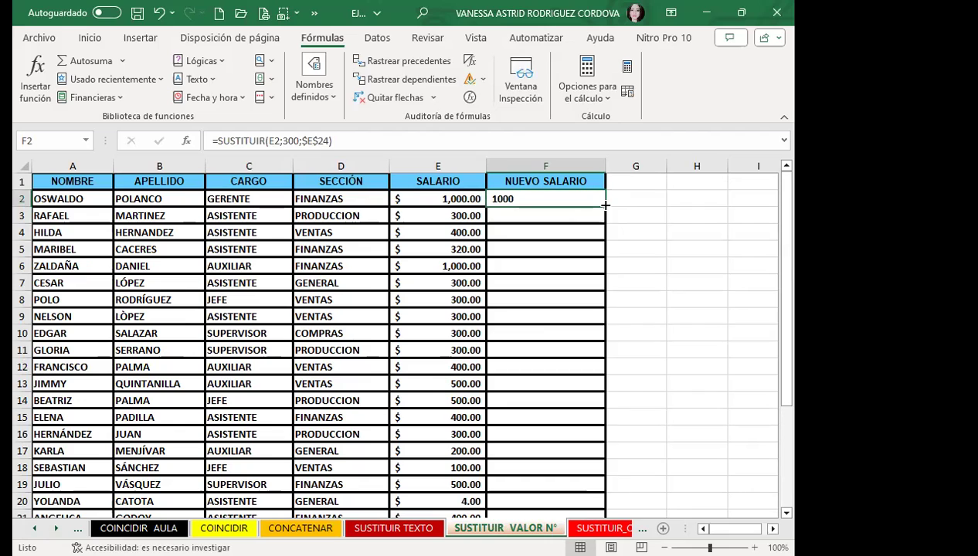
- Fill the F2 formula down through F21 so every 300 salary becomes 450
{"action": "double_click", "coordinate": [606, 204]}
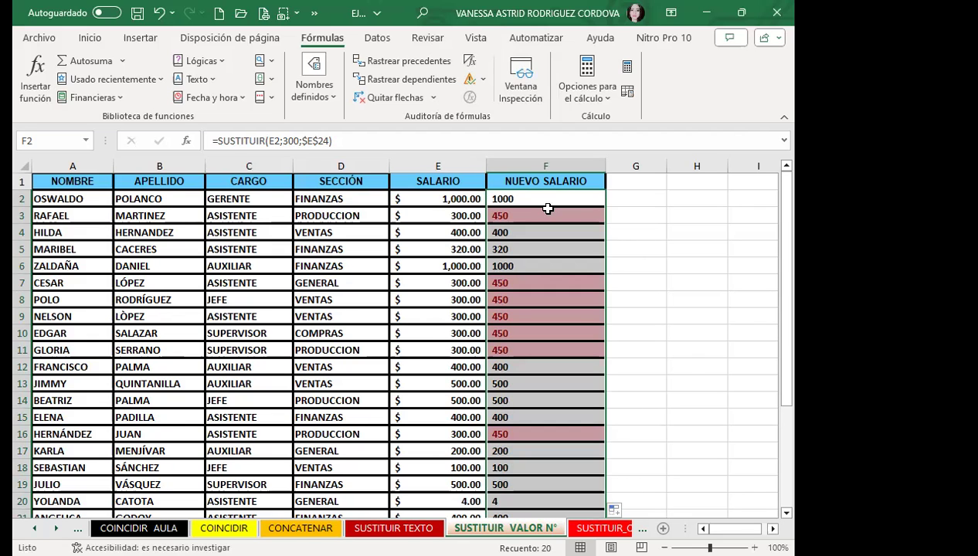
{"action": "scroll", "coordinate": [531, 329], "scroll_direction": "down", "scroll_amount": 3}
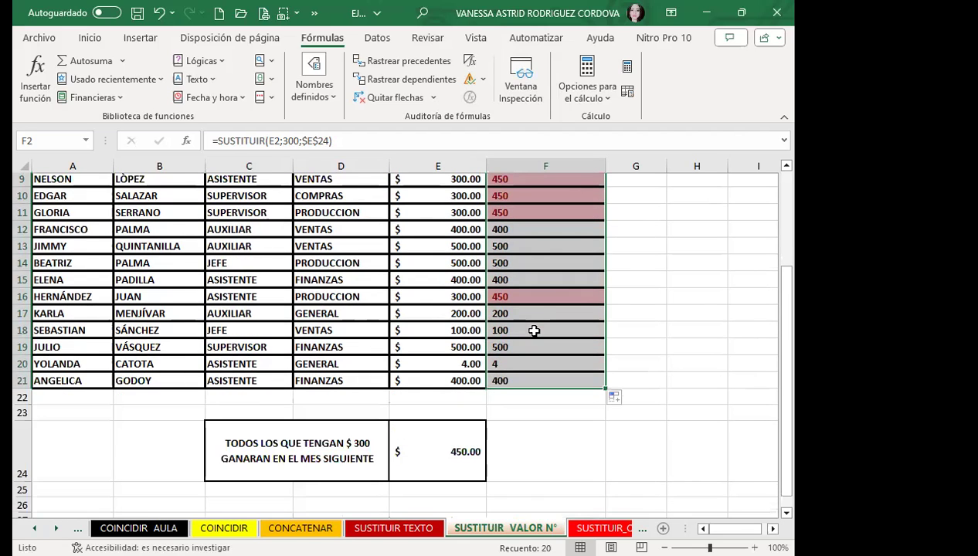
- Check the SUSTITUIR results in F16, F2, F3 and F8, then move to the CONCATENAR sheet
{"action": "left_click", "coordinate": [546, 292]}
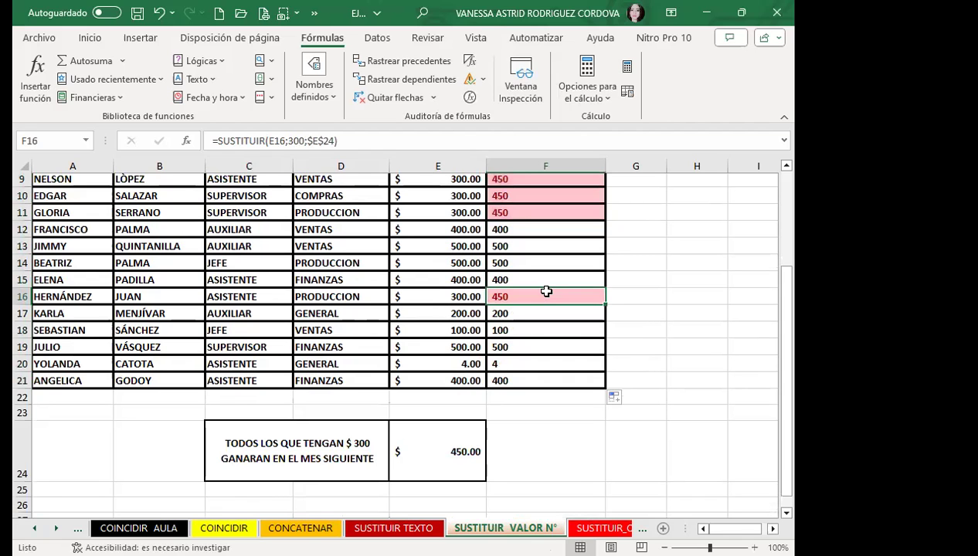
{"action": "scroll", "coordinate": [537, 291], "scroll_direction": "up", "scroll_amount": 3}
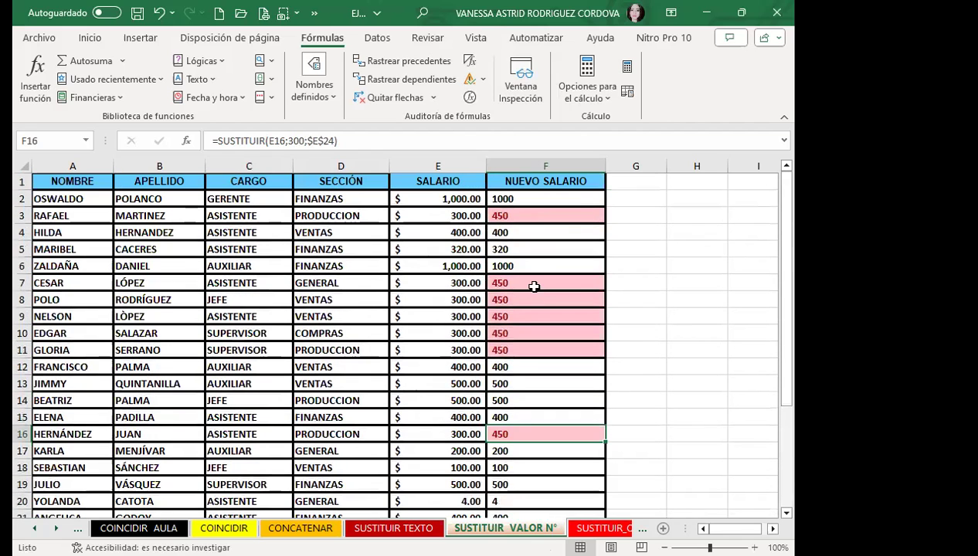
{"action": "left_click", "coordinate": [545, 196]}
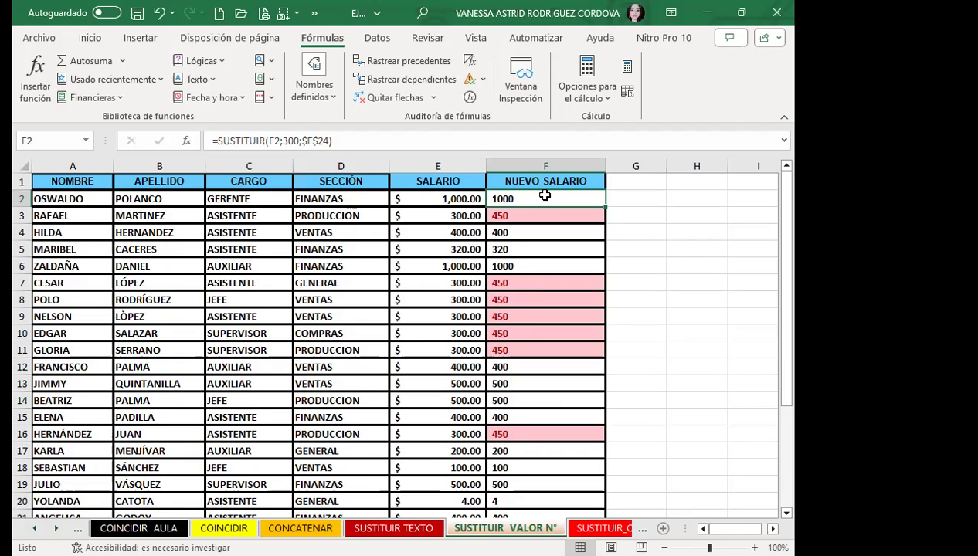
{"action": "left_click", "coordinate": [525, 214]}
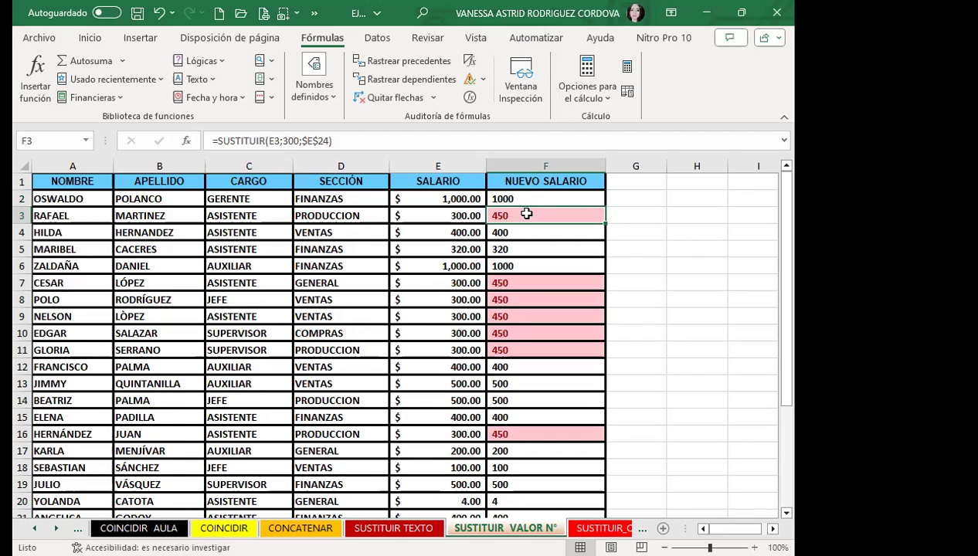
{"action": "left_click", "coordinate": [519, 292]}
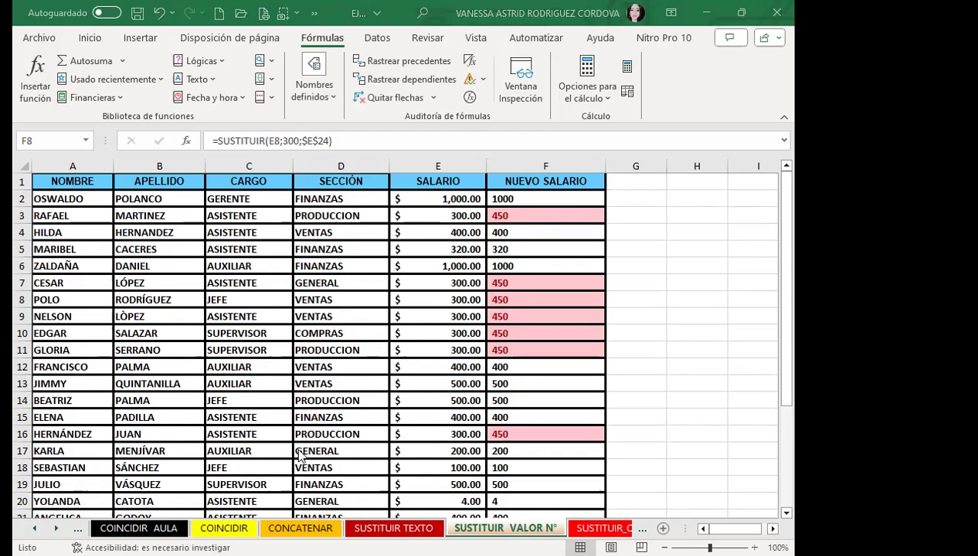
{"action": "left_click", "coordinate": [542, 218]}
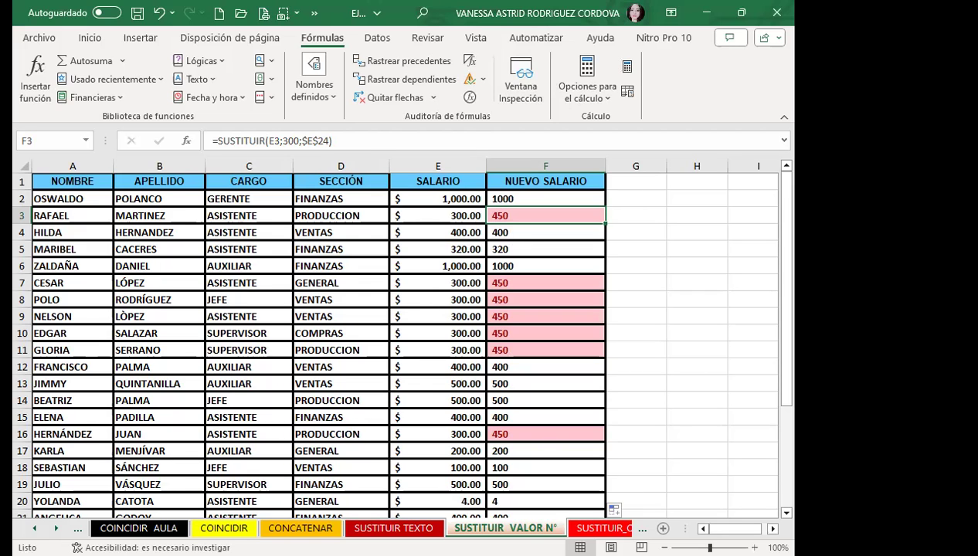
{"action": "left_click", "coordinate": [272, 528]}
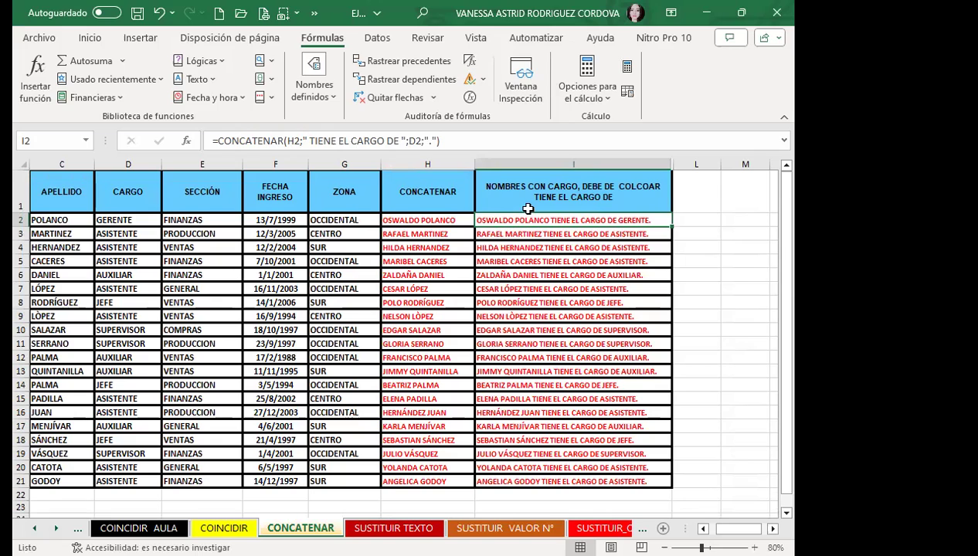
- Replace ' TIENE EL CARGO DE ' in the I2 CONCATENAR formula with ' INGRESO ERL 2/3/2022 '
{"action": "left_click", "coordinate": [402, 140]}
{"action": "key", "text": "BackSpace"}
{"action": "key", "text": "BackSpace"}
{"action": "key", "text": "BackSpace"}
{"action": "key", "text": "BackSpace"}
{"action": "key", "text": "BackSpace"}
{"action": "key", "text": "BackSpace"}
{"action": "key", "text": "BackSpace"}
{"action": "key", "text": "BackSpace"}
{"action": "key", "text": "BackSpace"}
{"action": "key", "text": "BackSpace"}
{"action": "key", "text": "BackSpace"}
{"action": "key", "text": "BackSpace"}
{"action": "key", "text": "BackSpace"}
{"action": "key", "text": "BackSpace"}
{"action": "key", "text": "BackSpace"}
{"action": "type", "text": "ingr"}
{"action": "key", "text": "BackSpace"}
{"action": "key", "text": "BackSpace"}
{"action": "key", "text": "BackSpace"}
{"action": "key", "text": "BackSpace"}
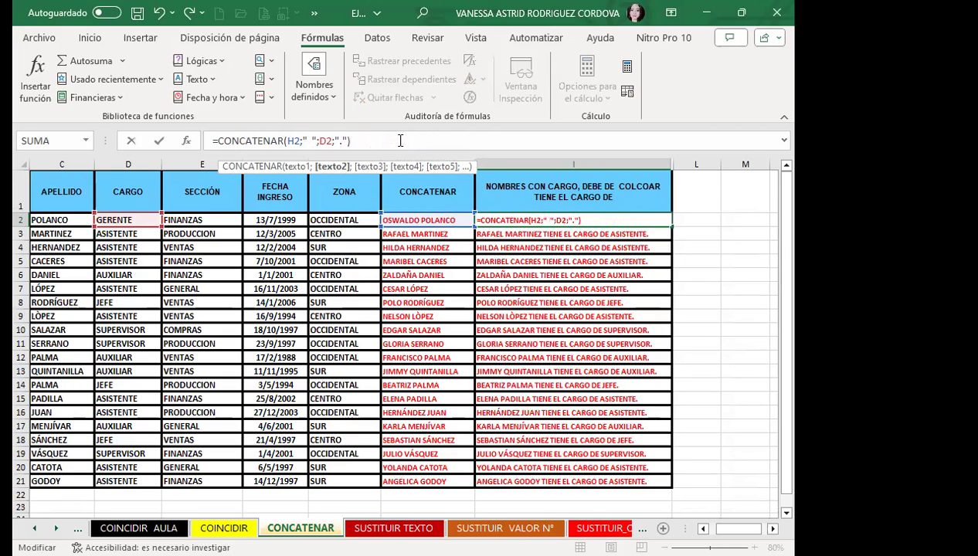
{"action": "type", "text": "INGRESO ERL 2/3/2022"}
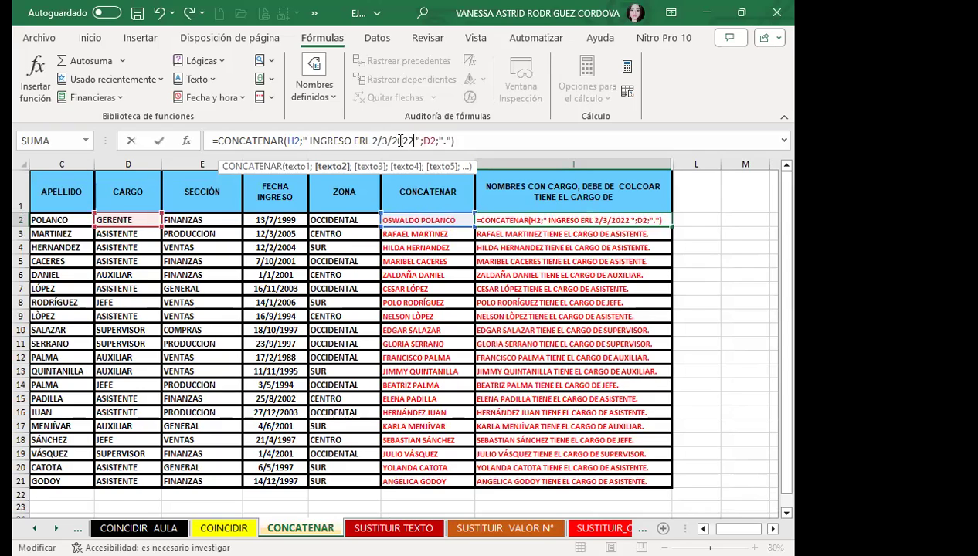
{"action": "key", "text": "Return"}
- Fix the typo 'ERL' to 'EL' in the I2 formula so it reads INGRESO EL 2/3/2022
{"action": "left_click", "coordinate": [539, 219]}
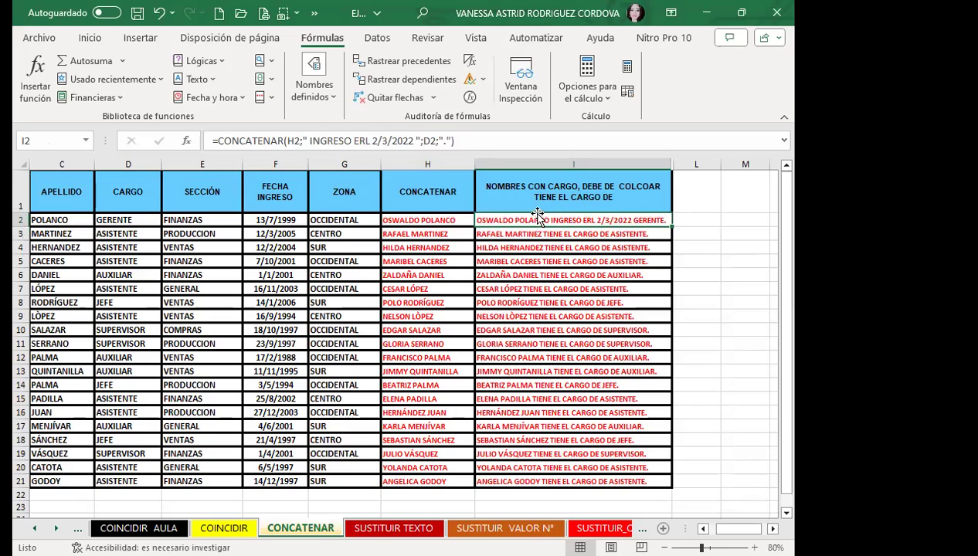
{"action": "left_click", "coordinate": [369, 142]}
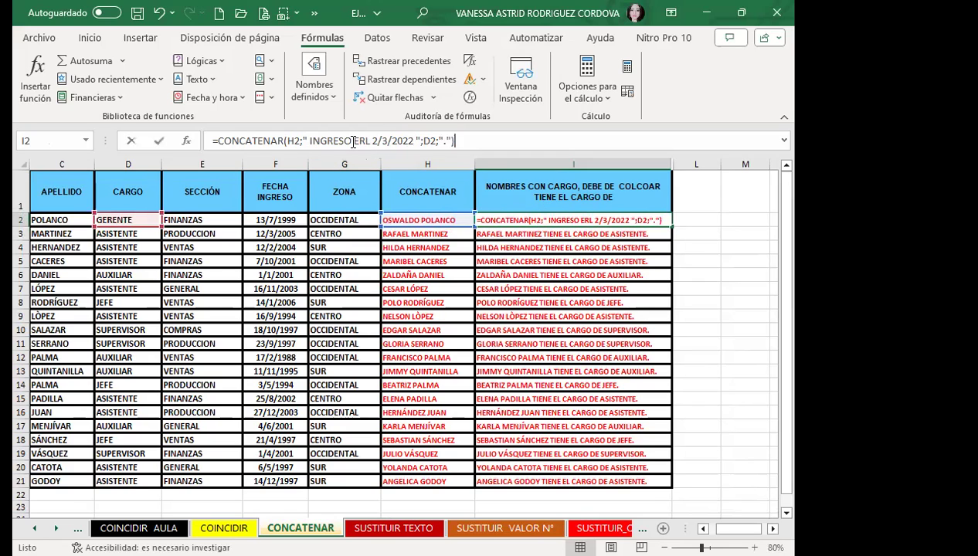
{"action": "left_click", "coordinate": [357, 141]}
{"action": "key", "text": "BackSpace"}
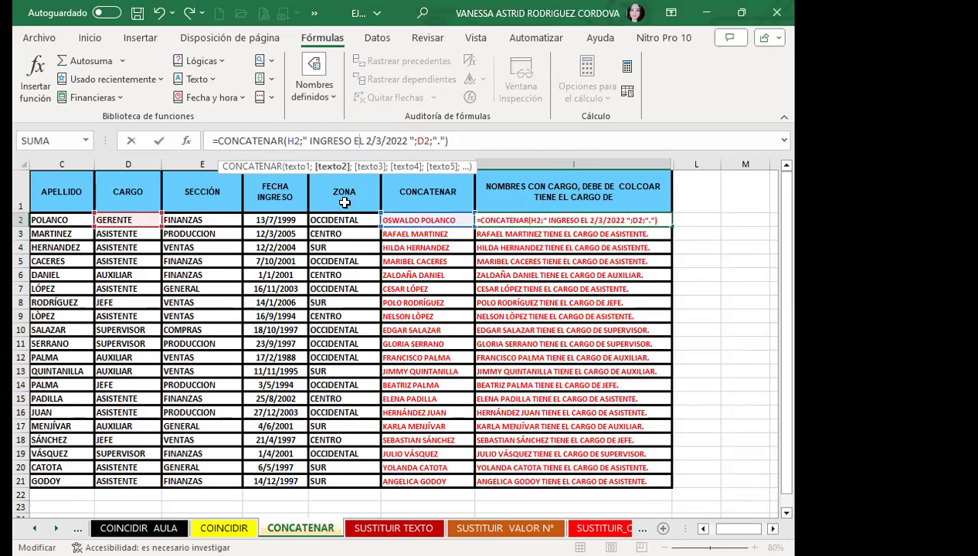
{"action": "key", "text": "Return"}
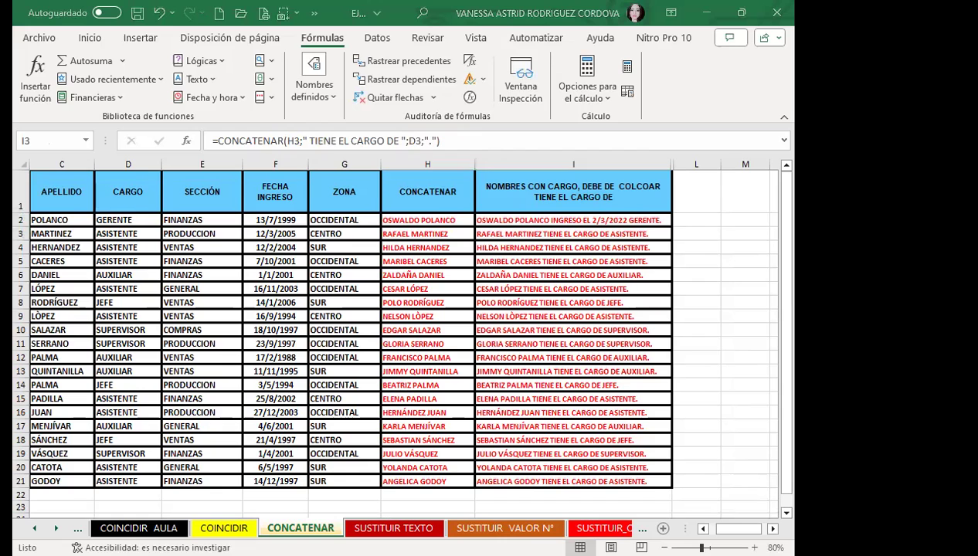
- Go through the COINCIDIR and SUSTITUIR_OTRO sheets to SUSTITUIR VALOR N°, then select cell D11
{"action": "key", "text": "ctrl+Page_Up"}
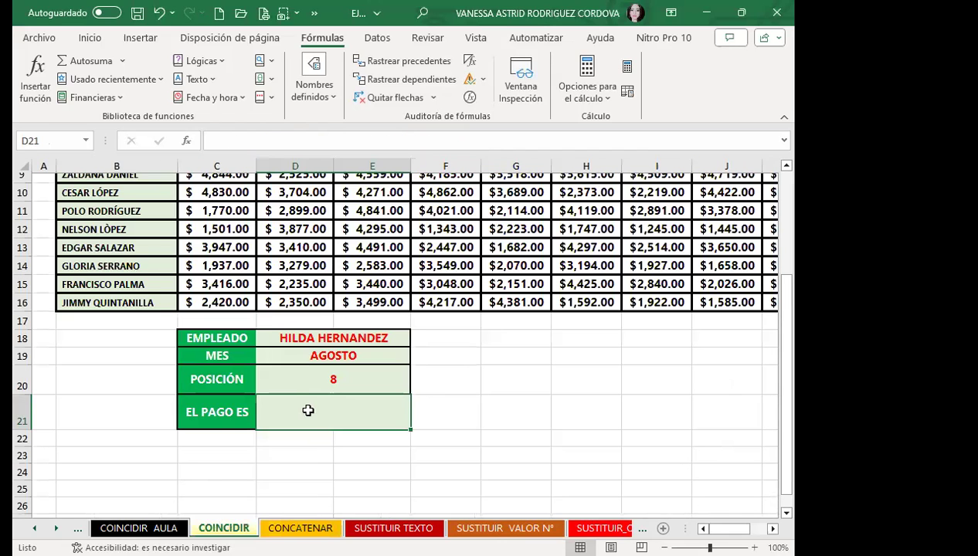
{"action": "scroll", "coordinate": [308, 410], "scroll_direction": "down", "scroll_amount": 1}
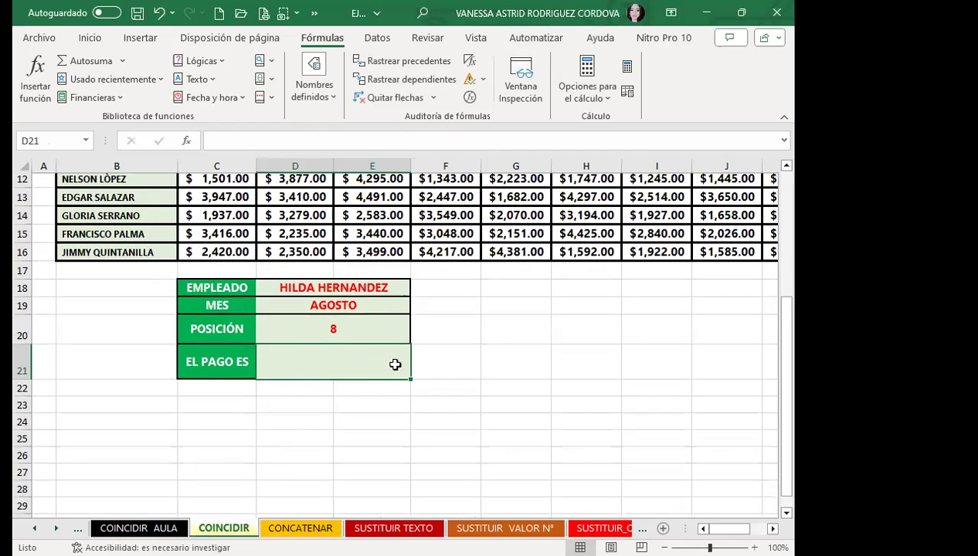
{"action": "left_click", "coordinate": [607, 528]}
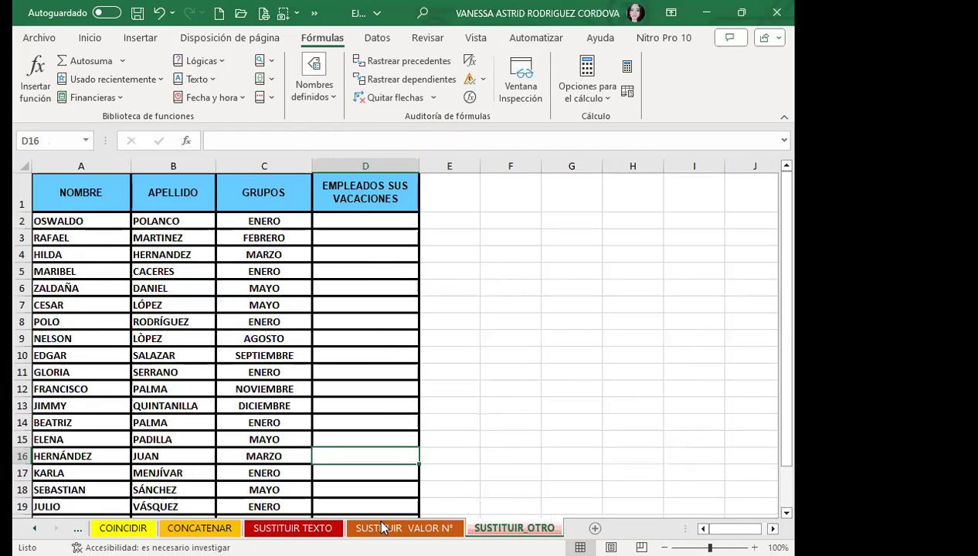
{"action": "left_click", "coordinate": [379, 525]}
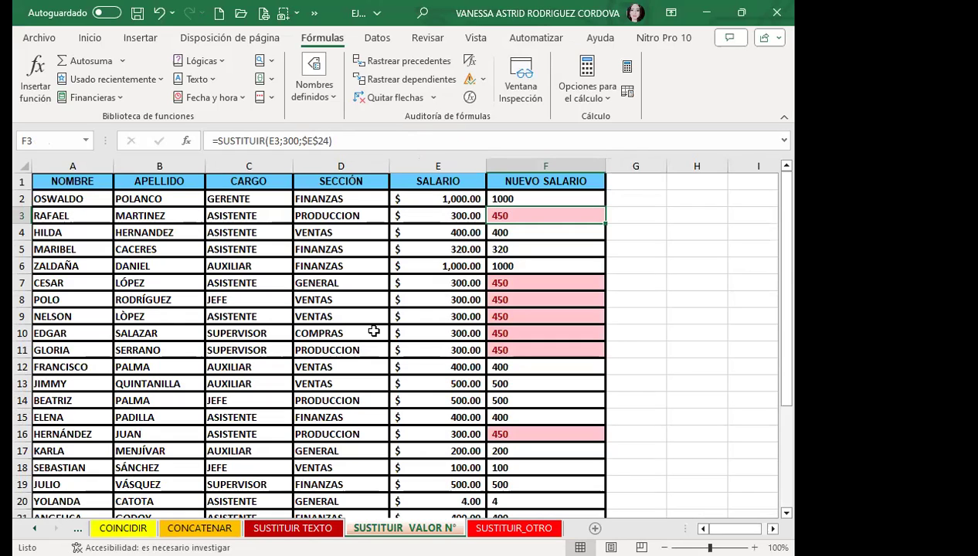
{"action": "left_click", "coordinate": [374, 346]}
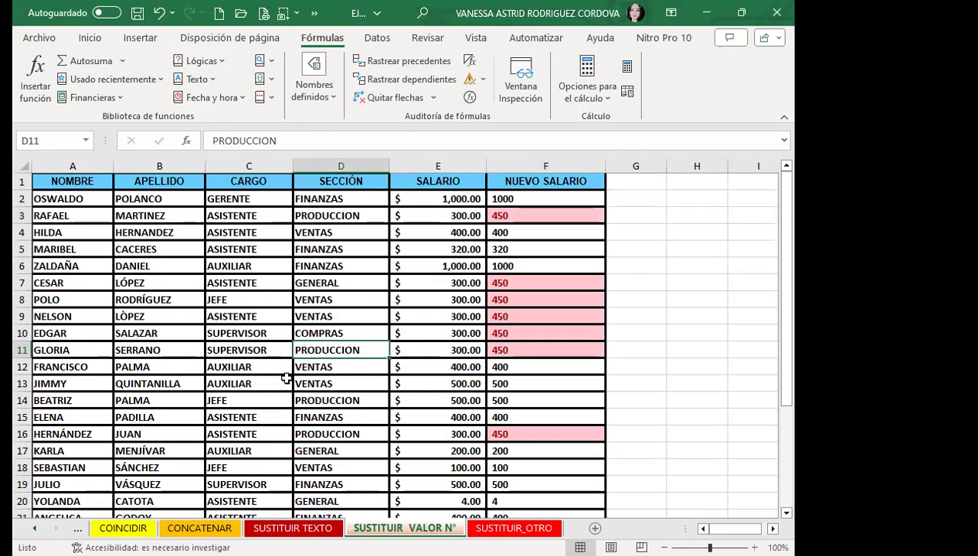